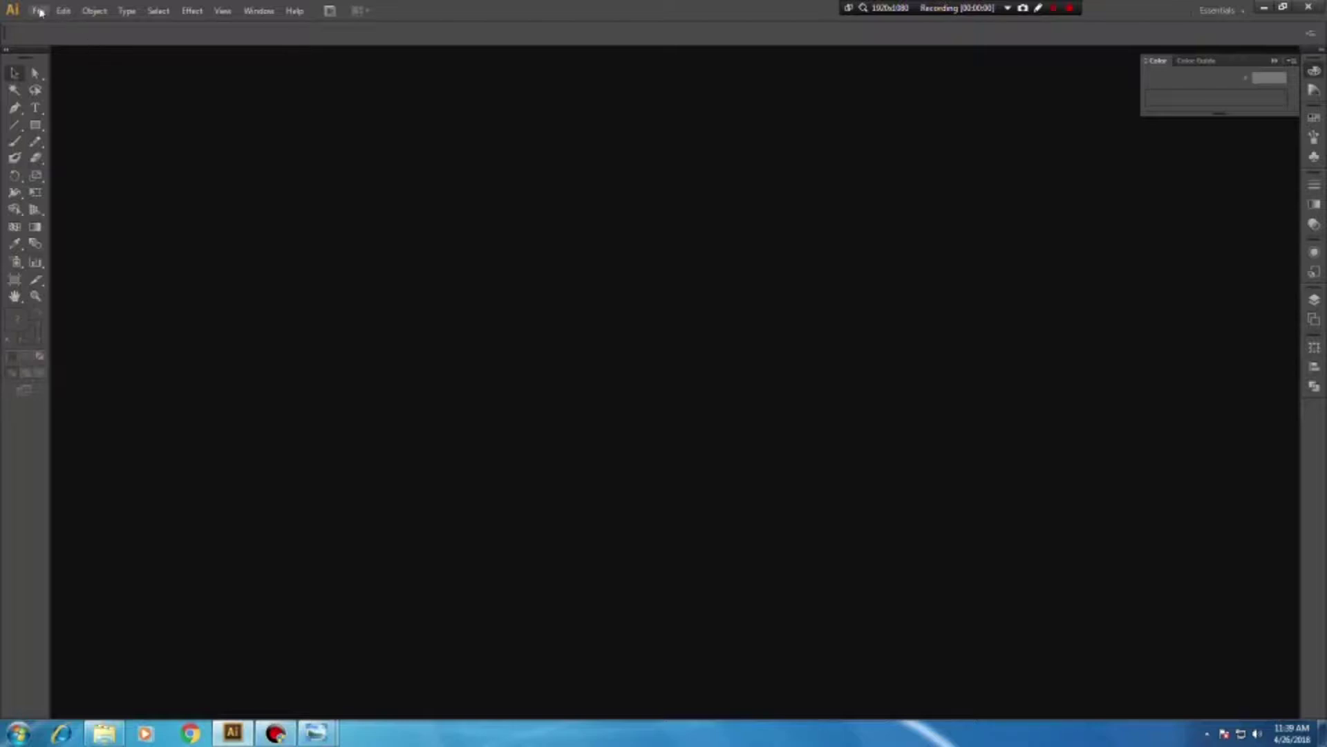
Create a new document in inches, 3.5 wide by 2 high
left_click(39, 11)
key("Escape")
key("Escape")
key("ctrl+n")
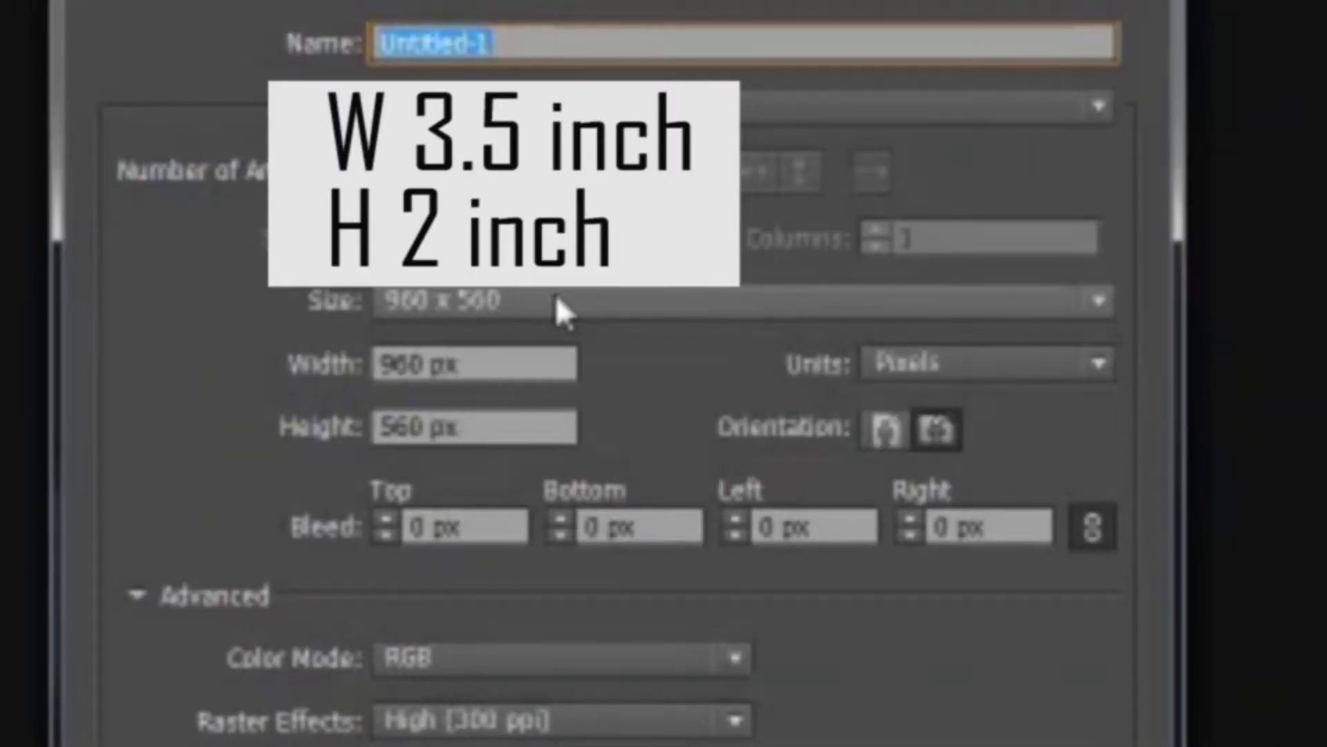
left_click(975, 373)
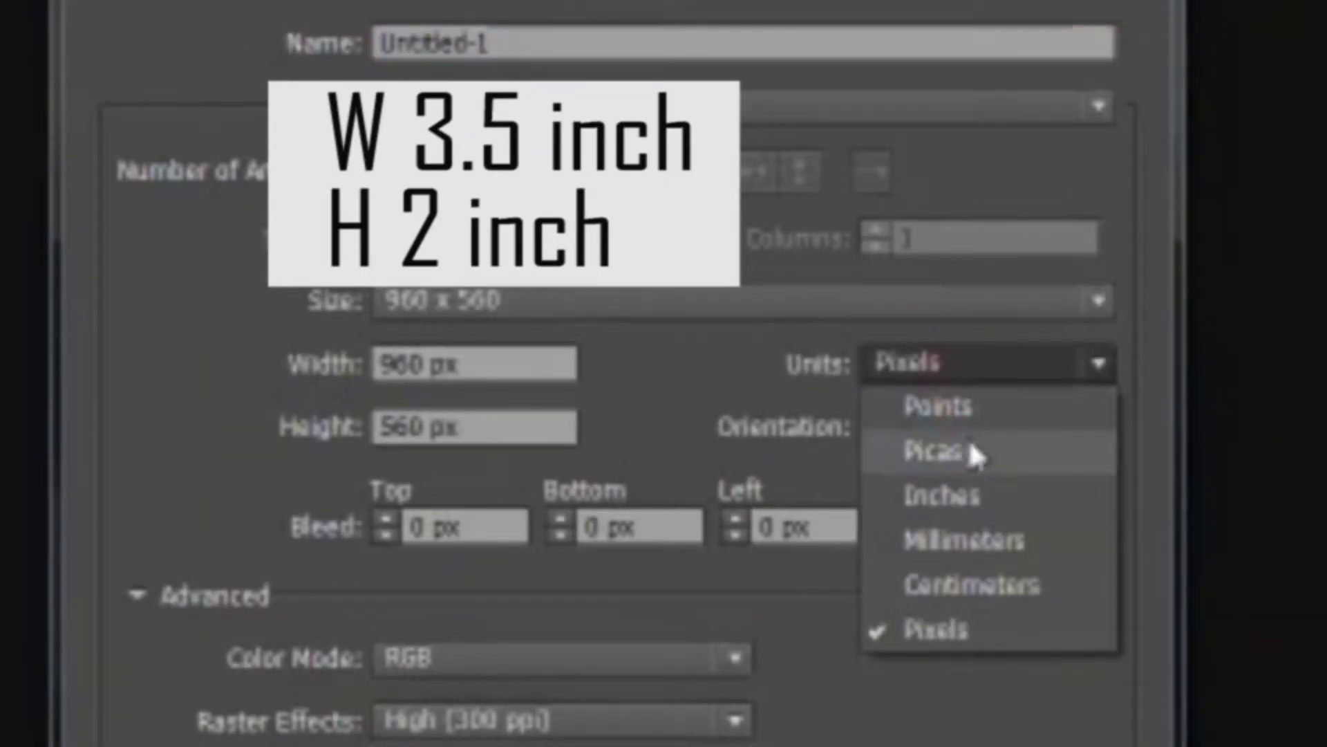
left_click(968, 500)
double_click(528, 361)
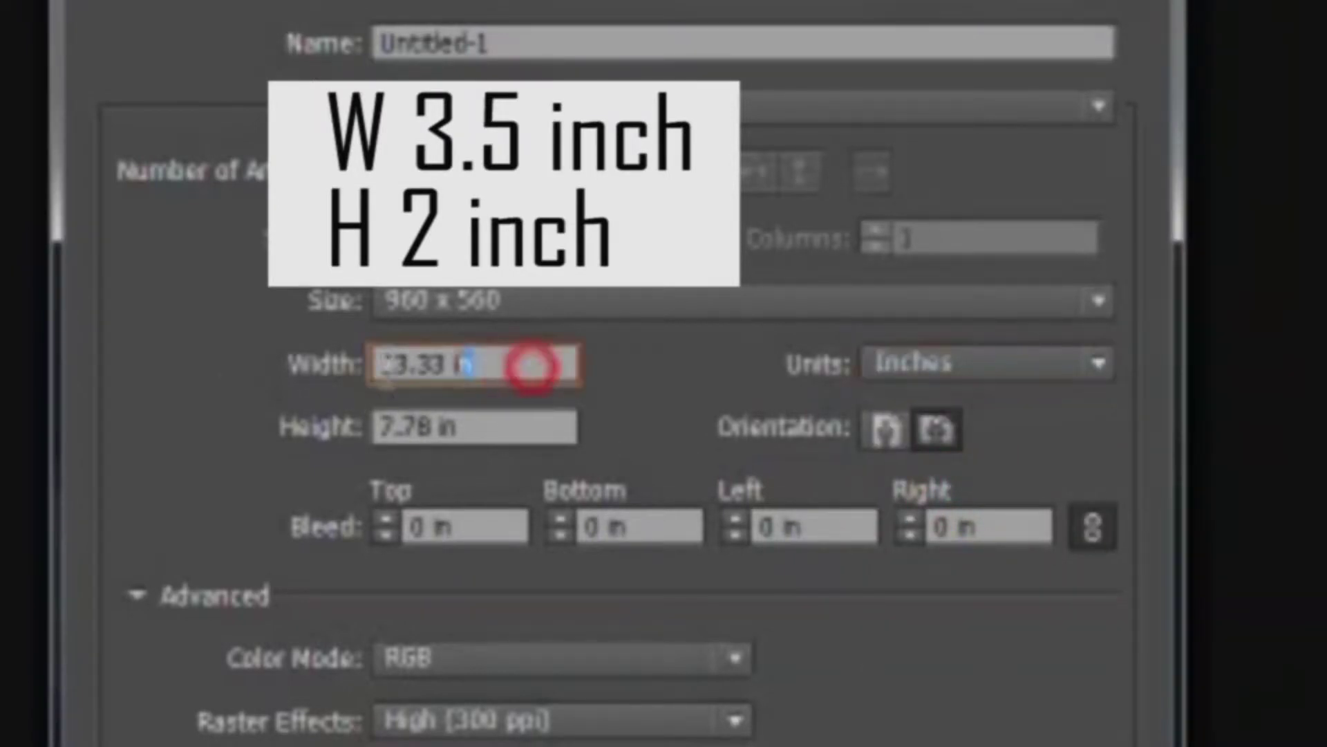
type("3.5")
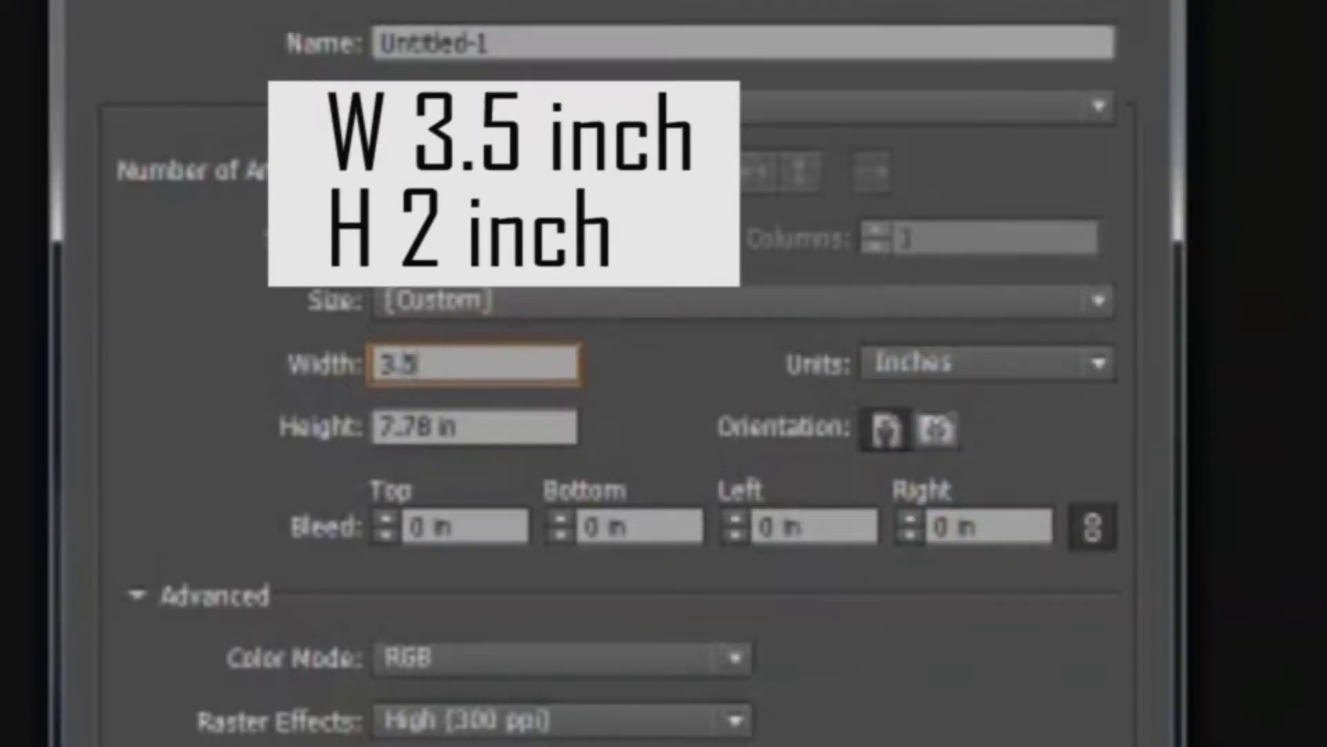
left_click_drag(522, 434, 242, 425)
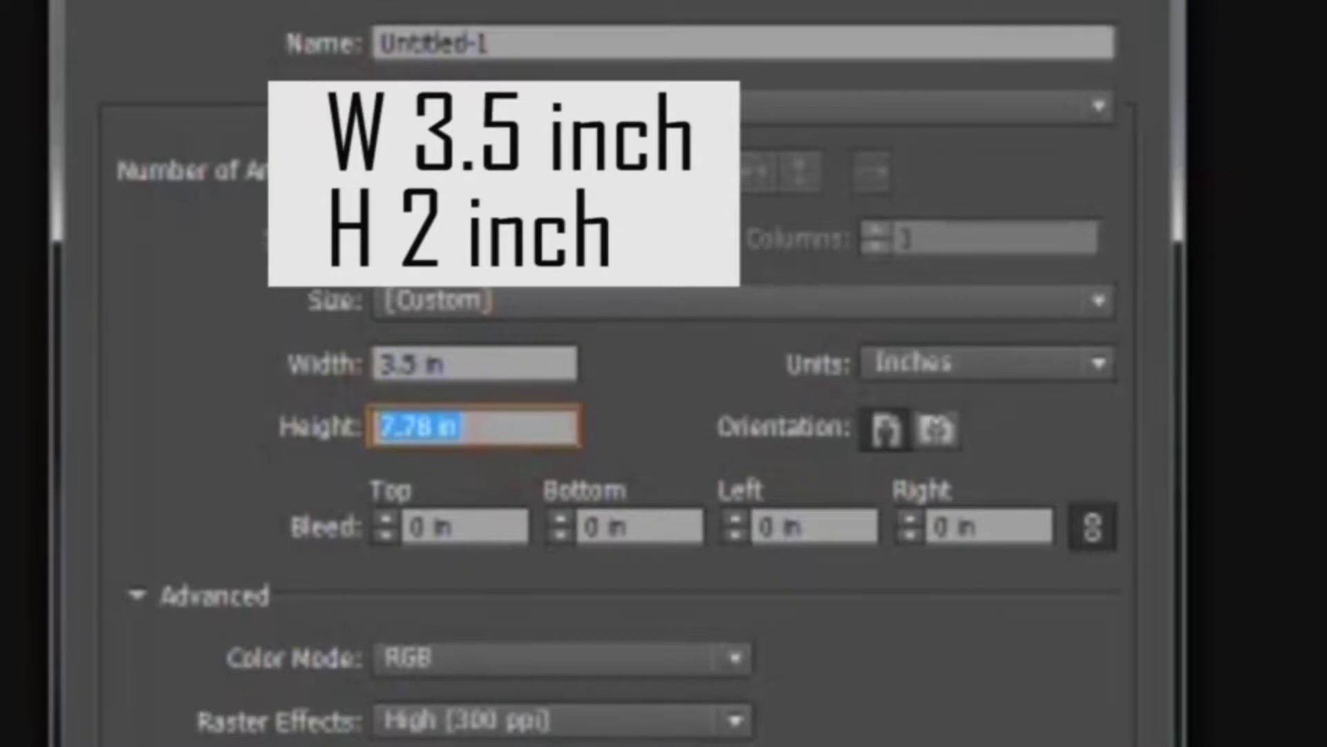
type("2")
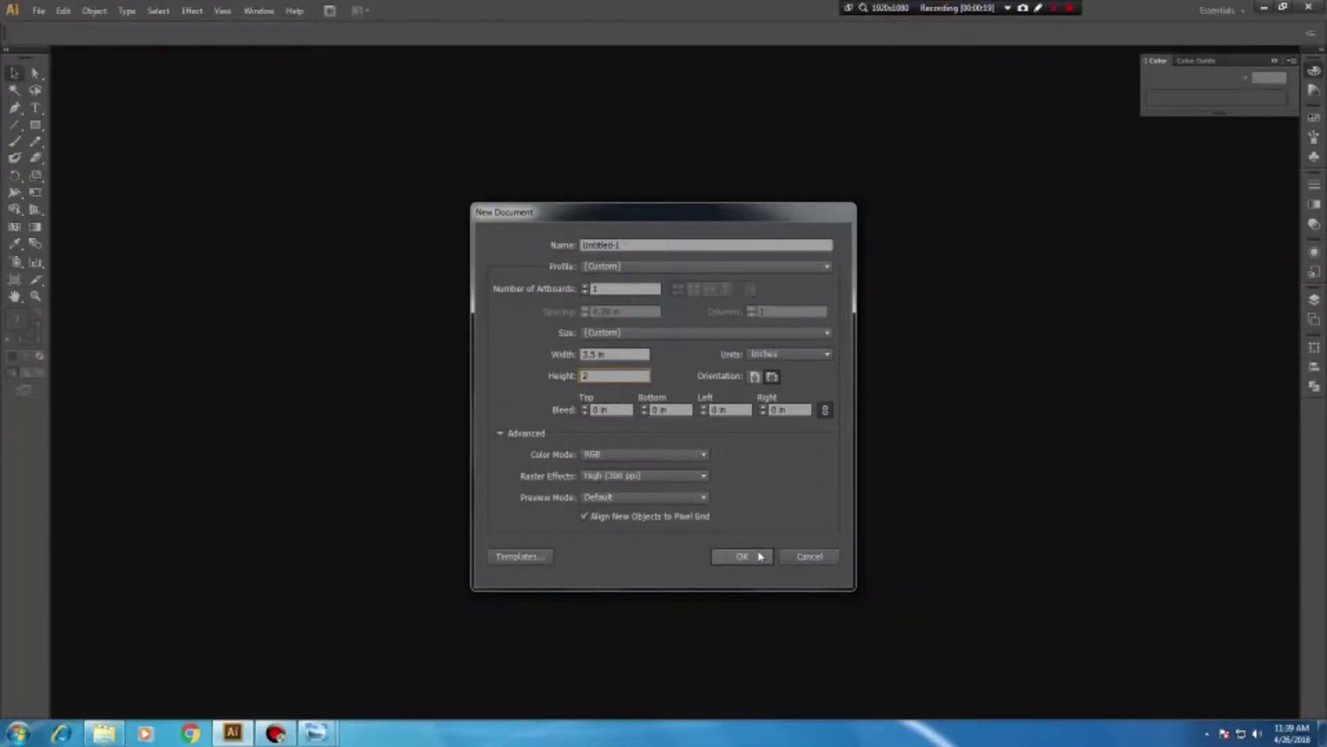
left_click(758, 553)
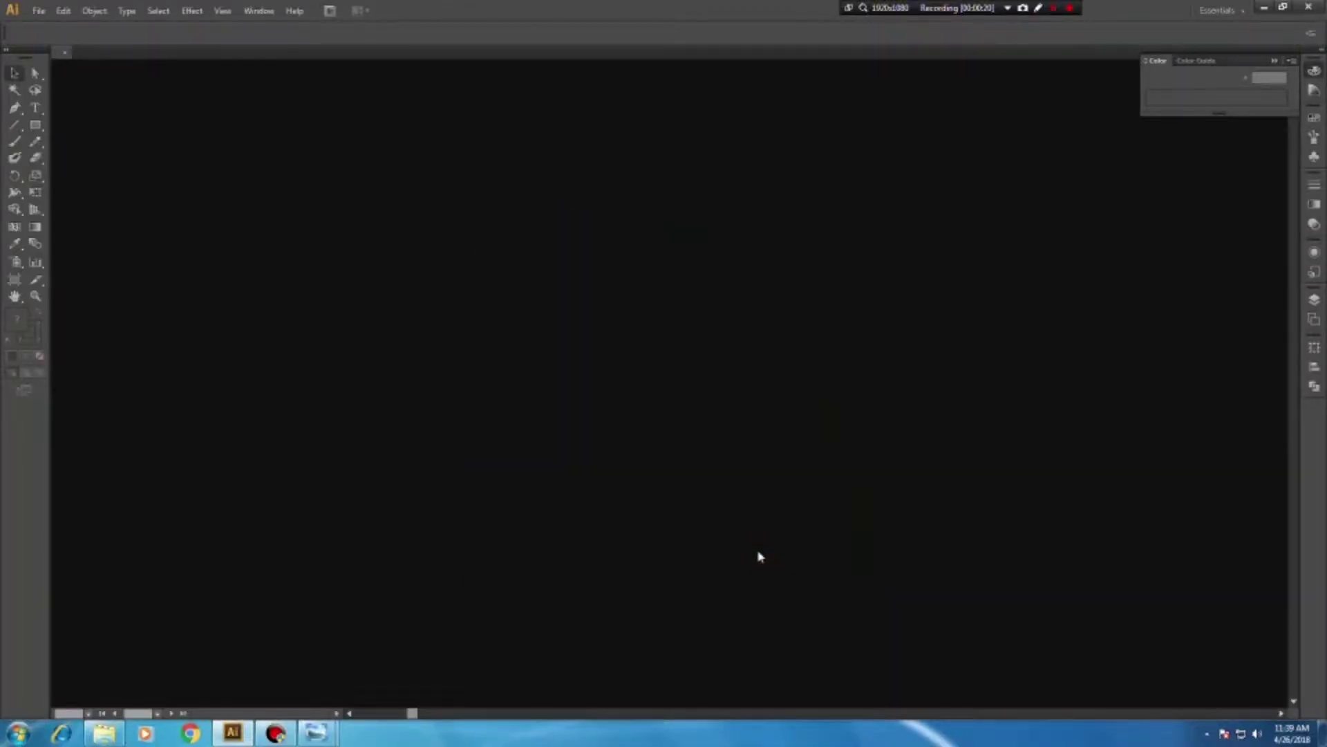
scroll(515, 297, "down", 2)
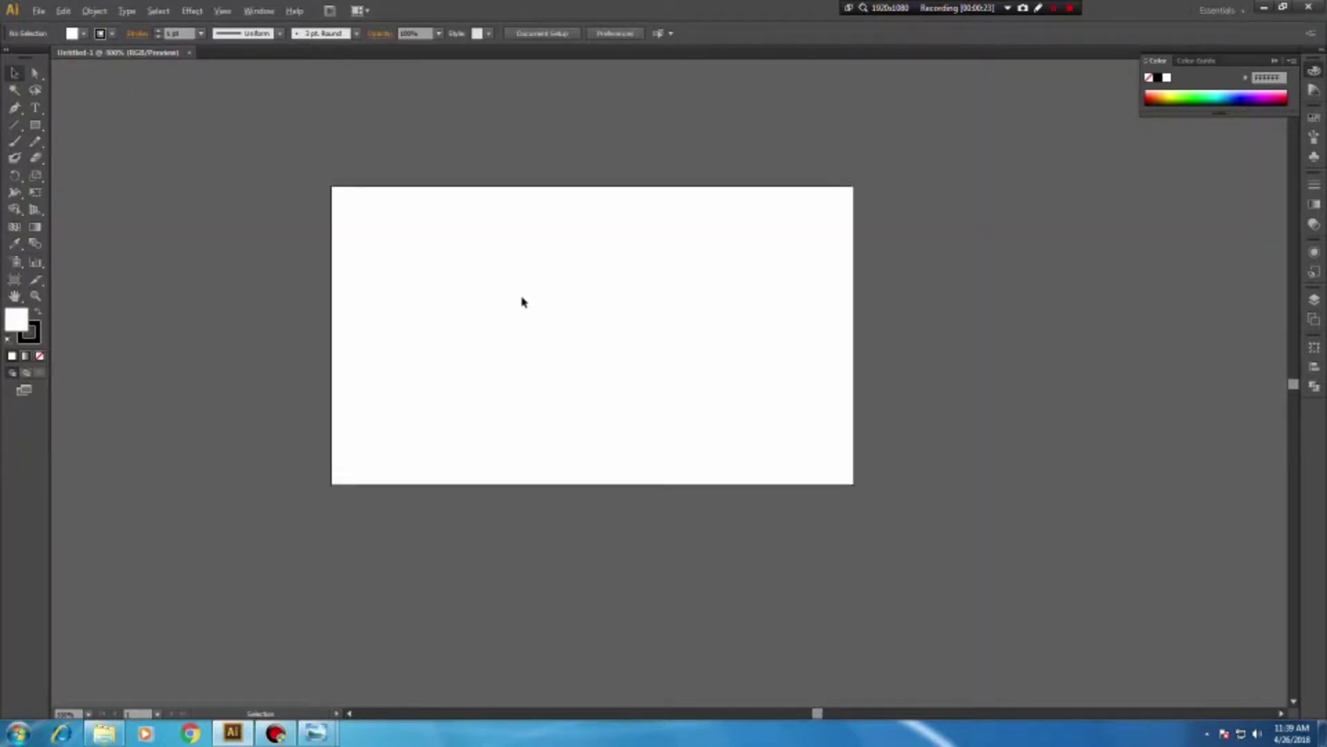
scroll(521, 299, "down", 1)
scroll(521, 298, "up", 2)
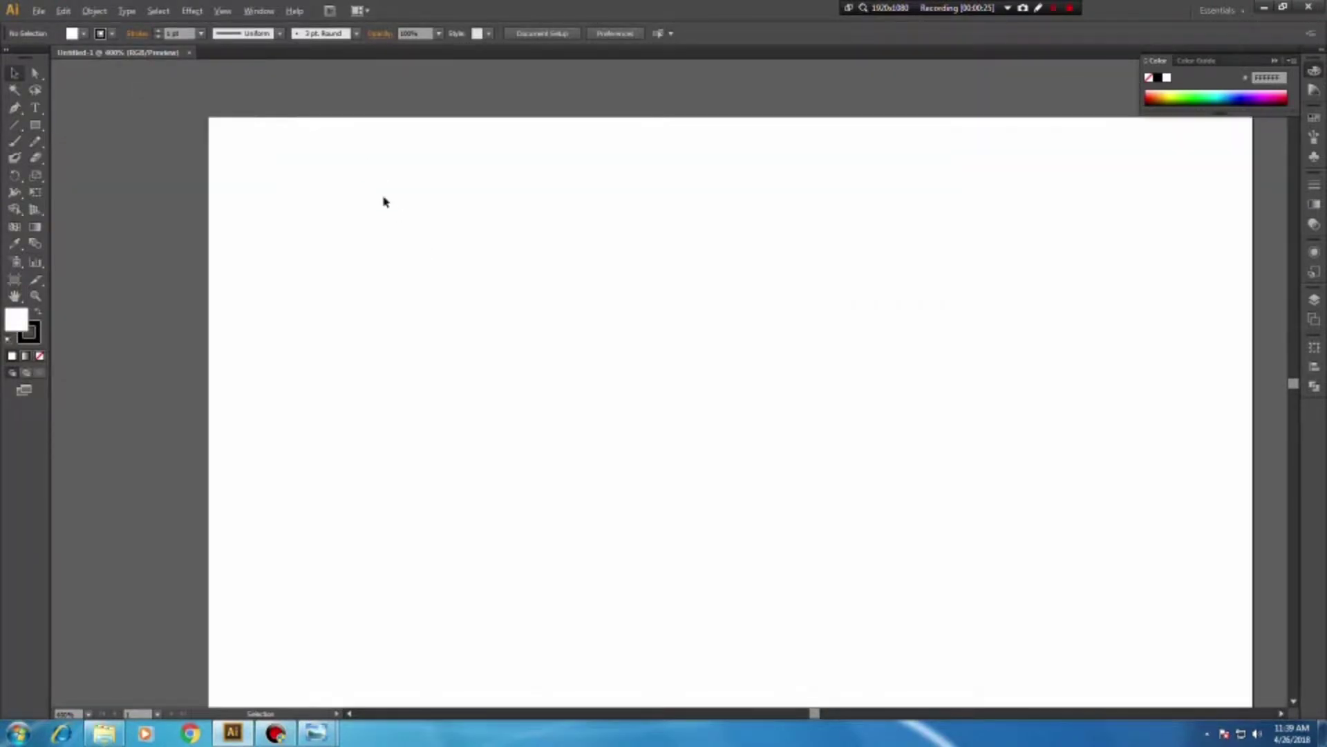
scroll(389, 209, "up", 1)
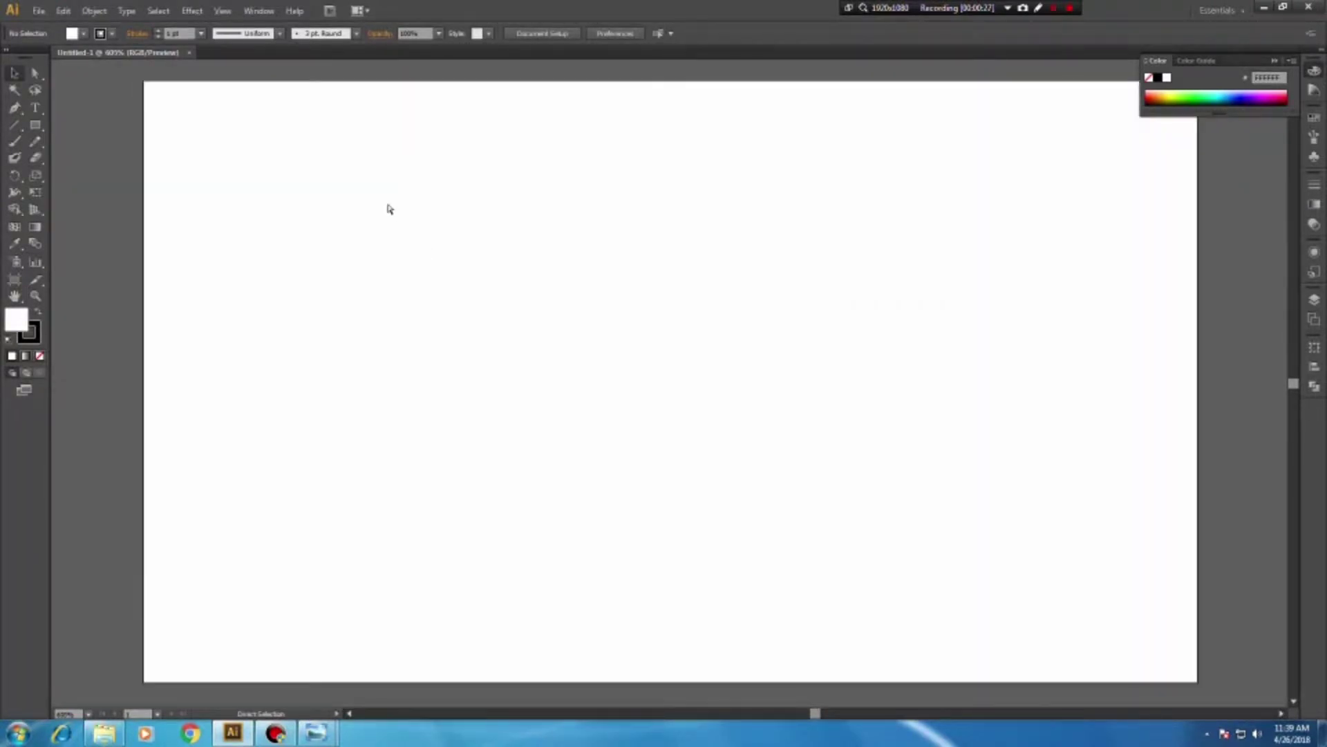
left_click(1055, 8)
left_click(1054, 8)
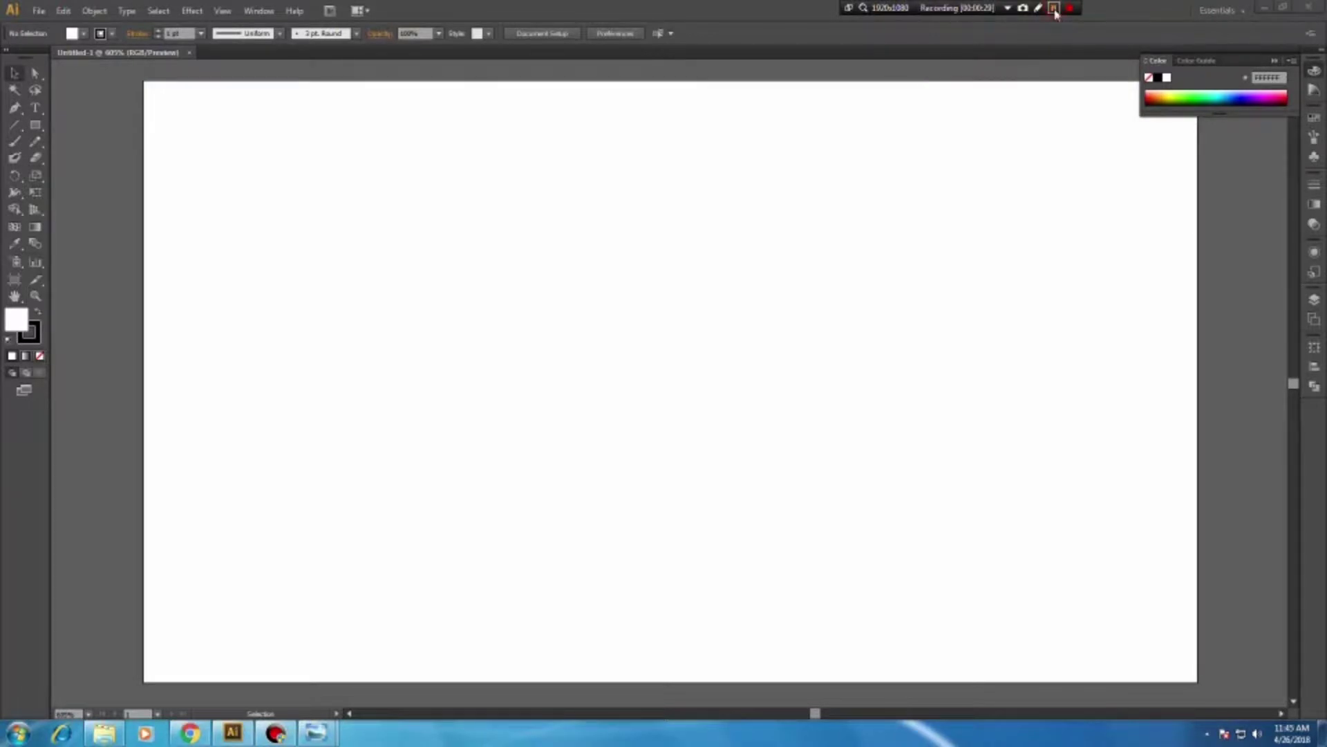
mouse_move(316, 733)
left_click(392, 653)
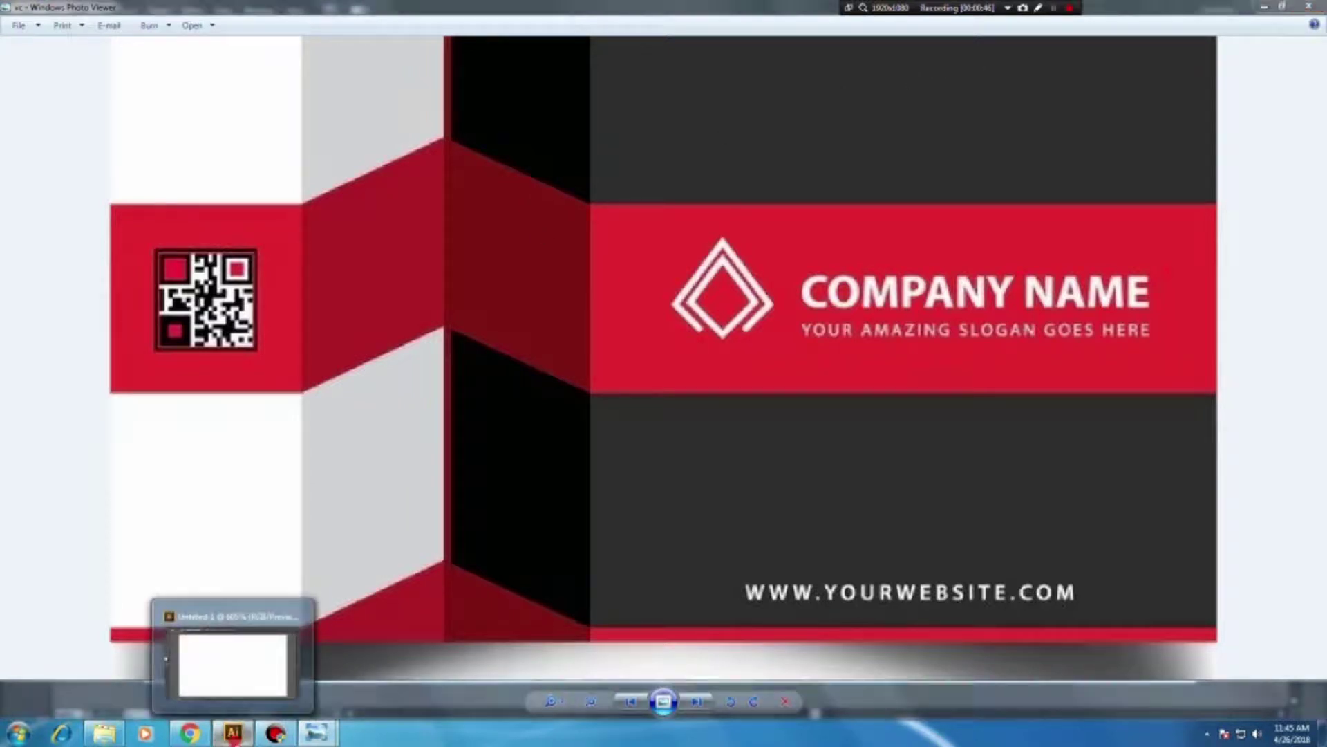
left_click(235, 733)
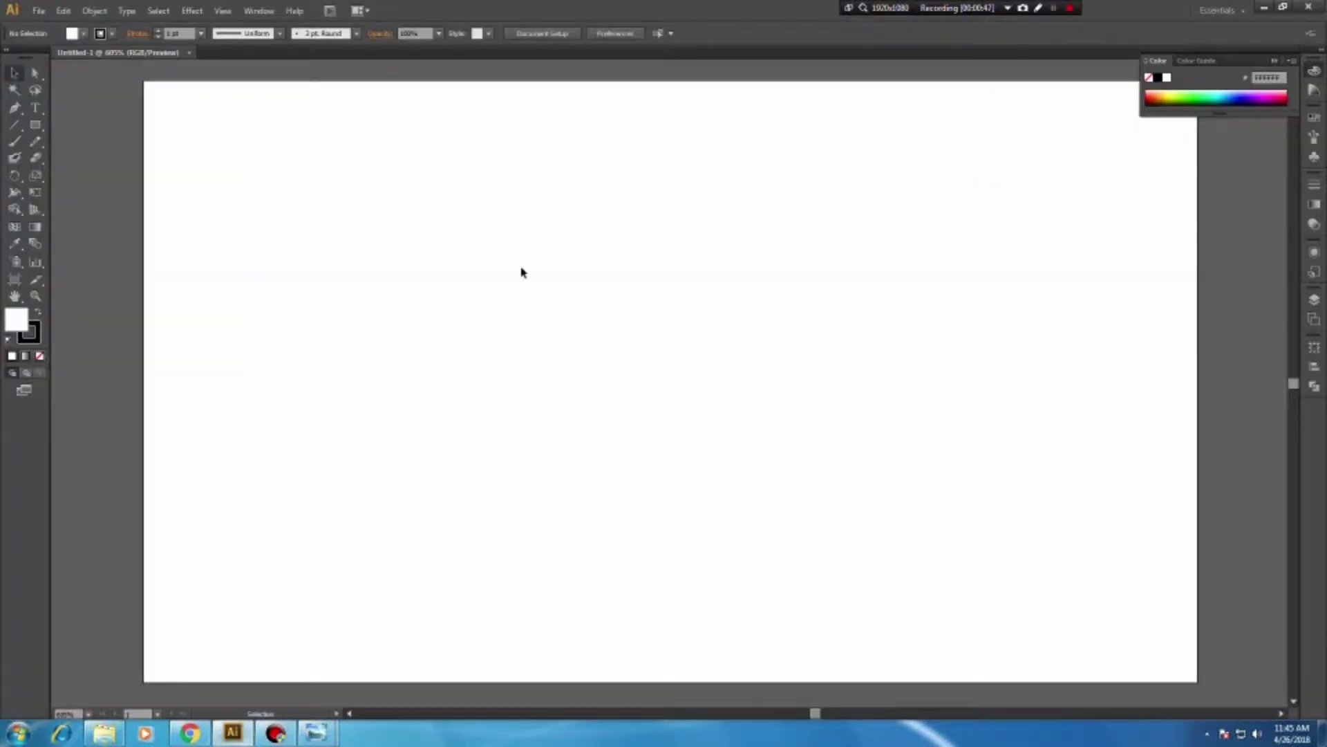
Open vc.jpg from the Desktop as a new document
left_click(39, 11)
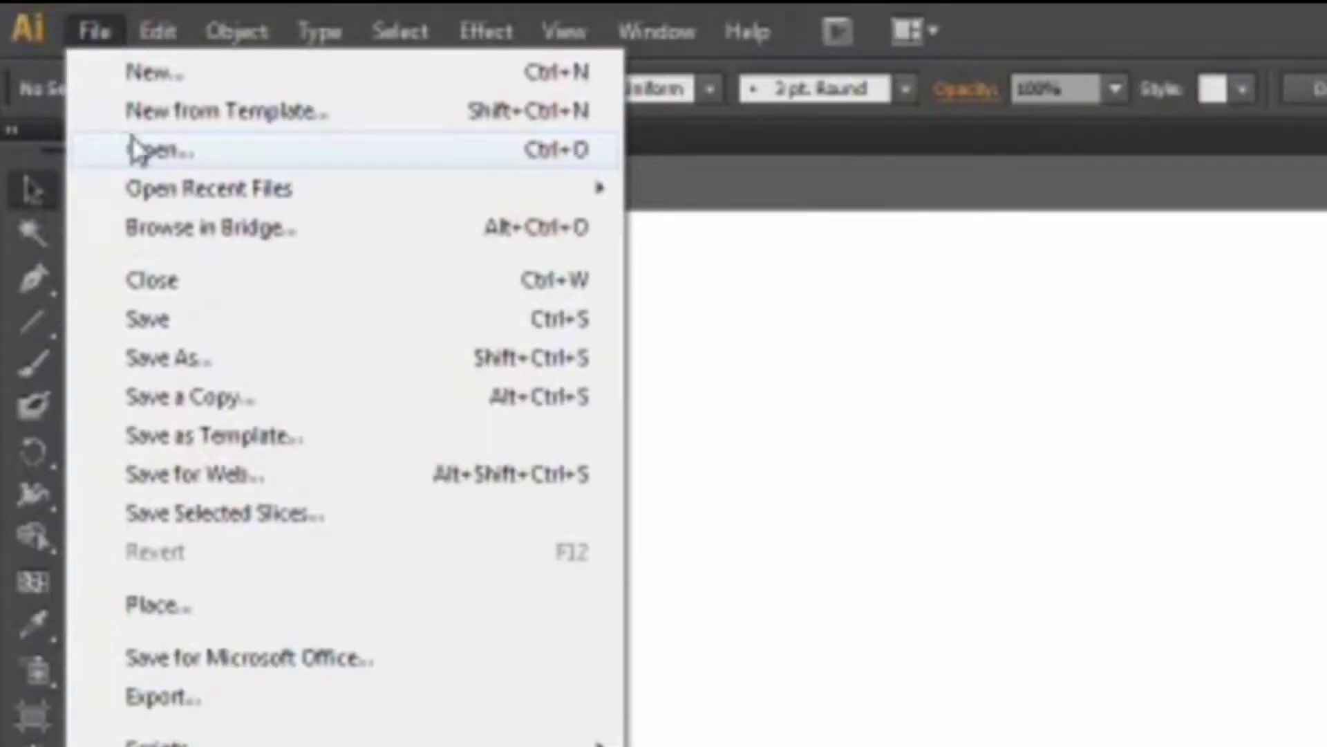
left_click(128, 148)
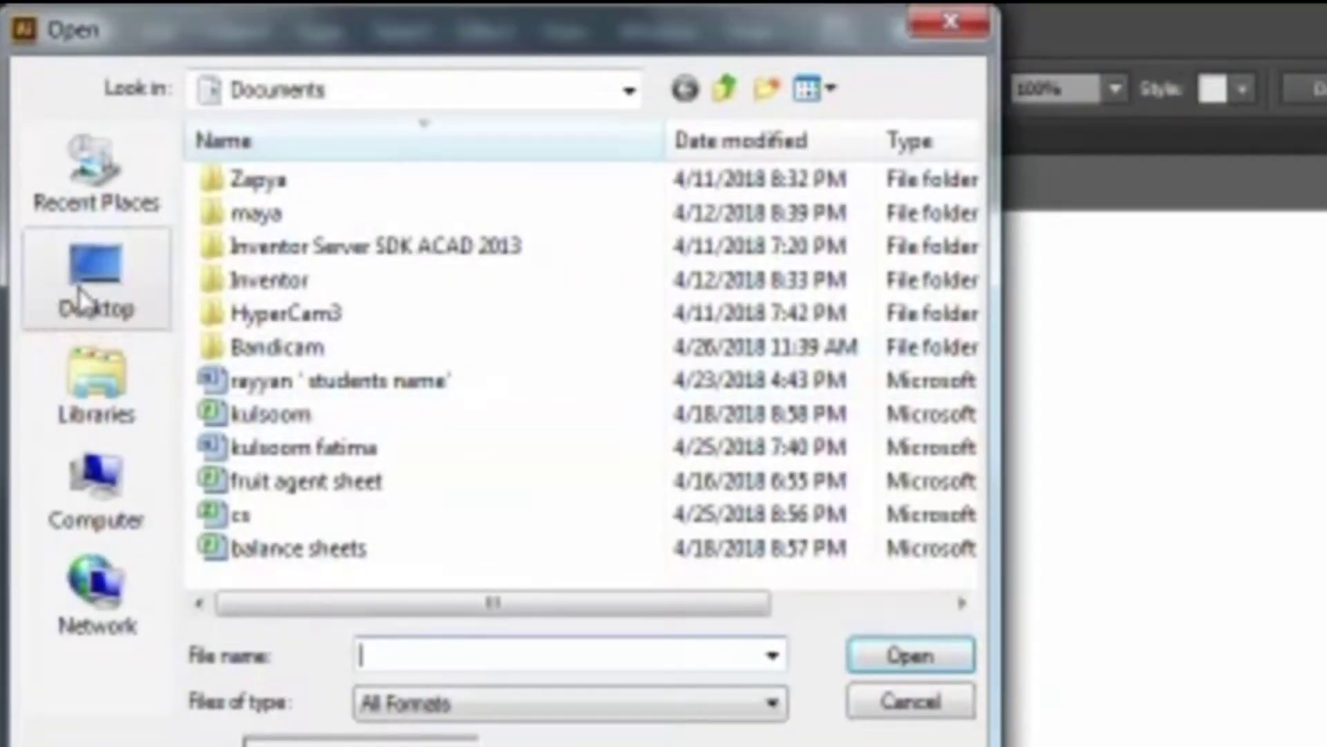
left_click(82, 297)
left_click(504, 515)
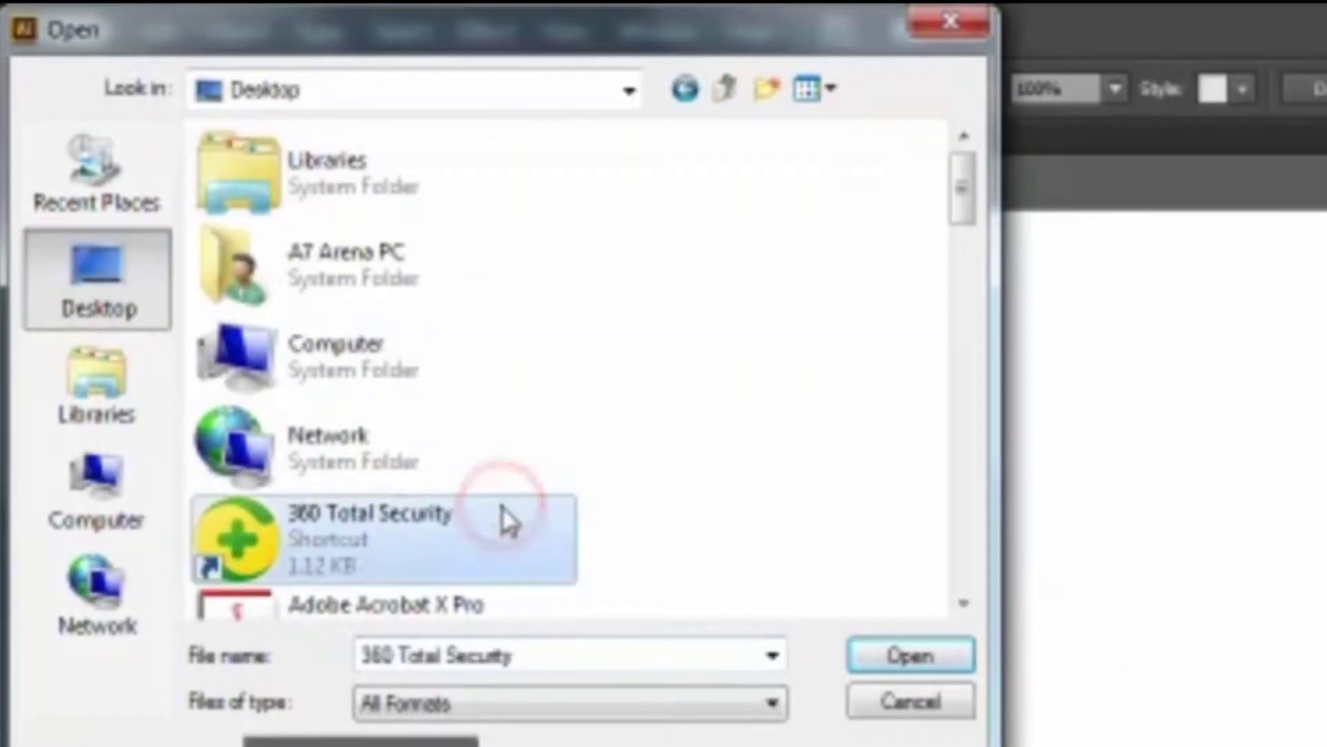
type("vc")
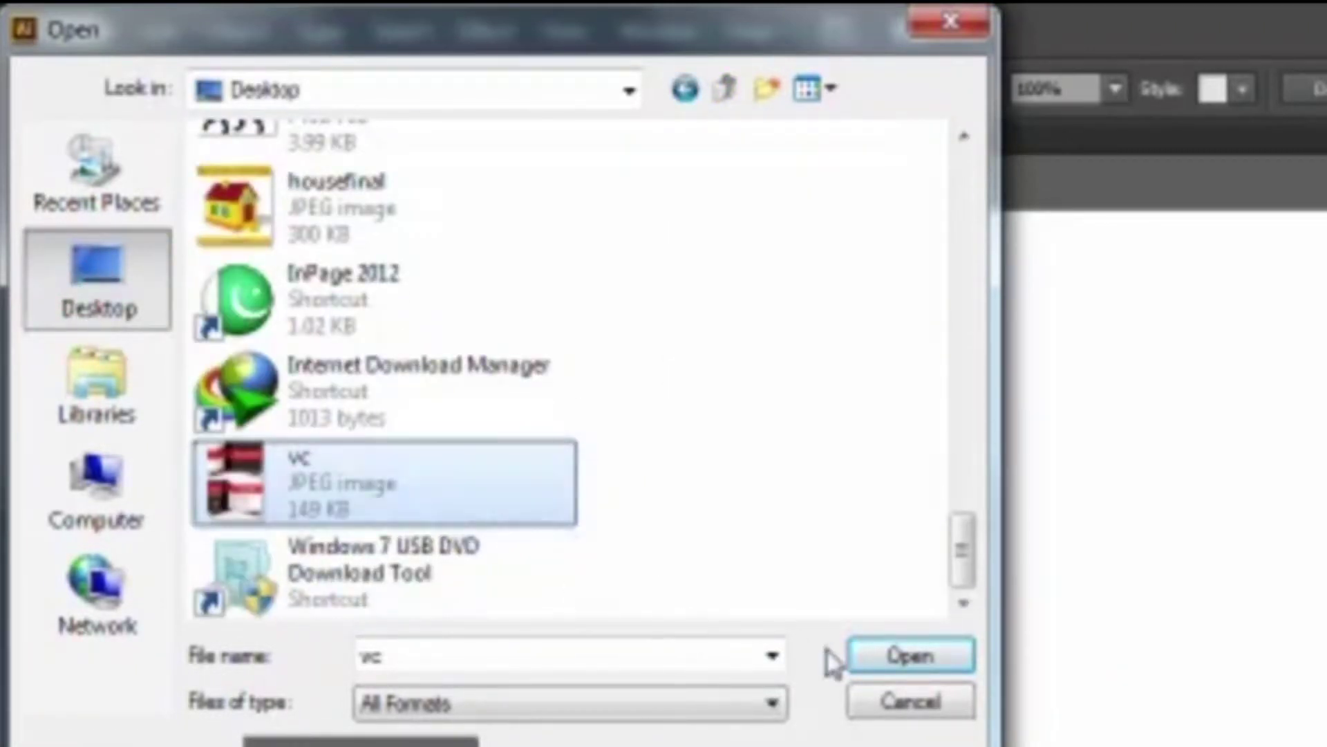
left_click(882, 657)
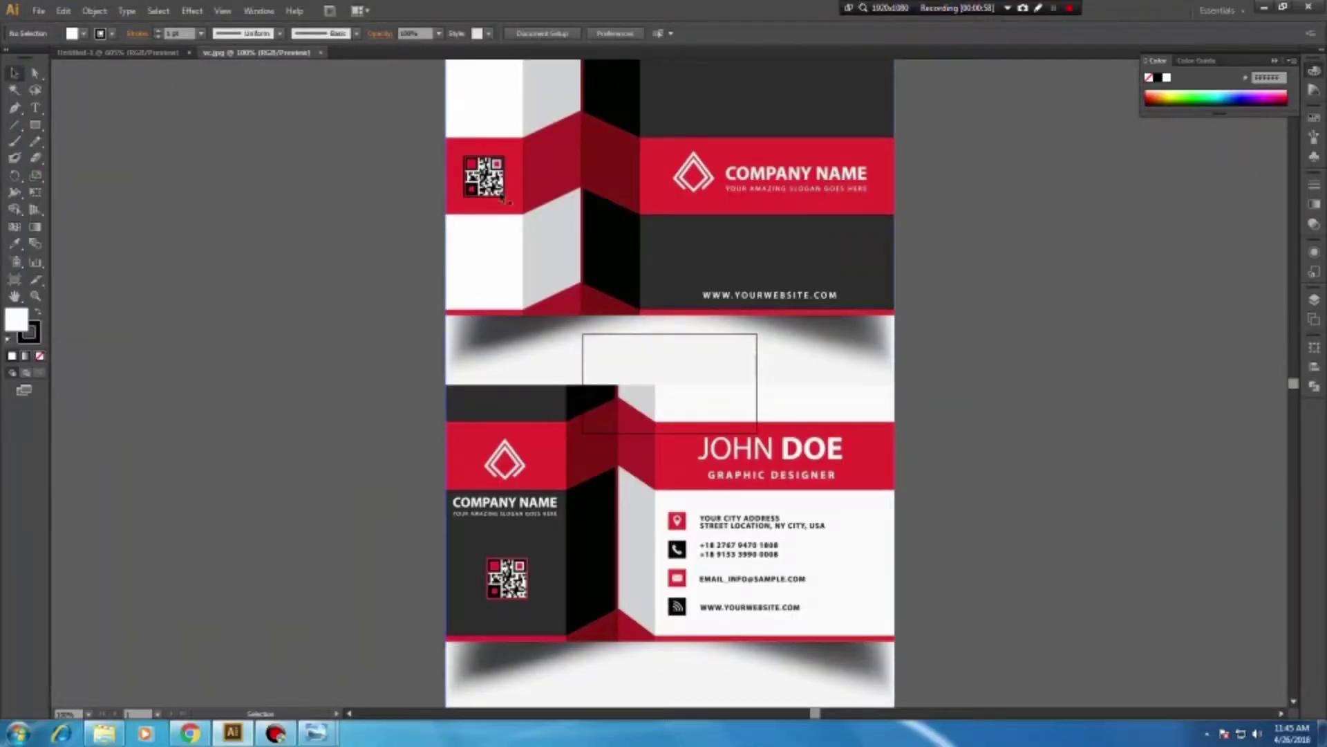
Check the blank card tab, then return to vc.jpg and zoom in
left_click(159, 53)
left_click(218, 53)
scroll(669, 115, "up", 2)
scroll(780, 173, "down", 1)
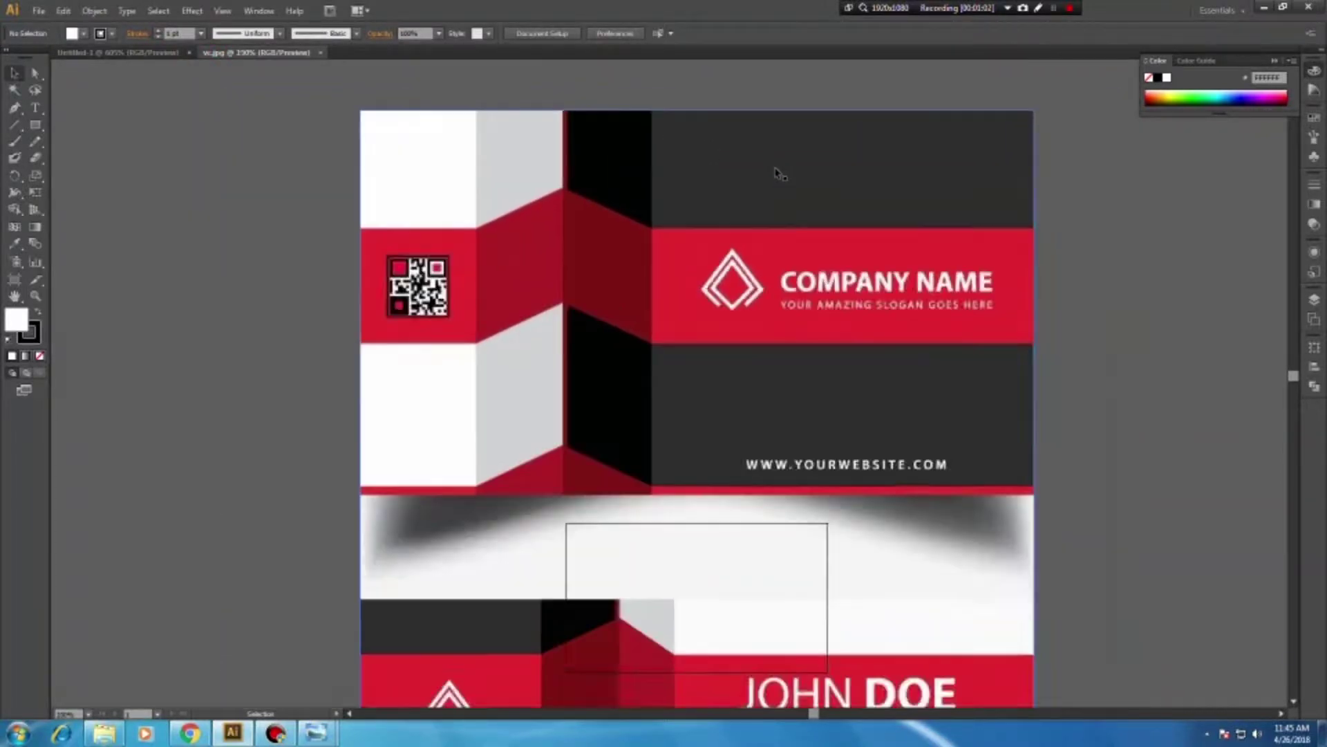
left_click(33, 127)
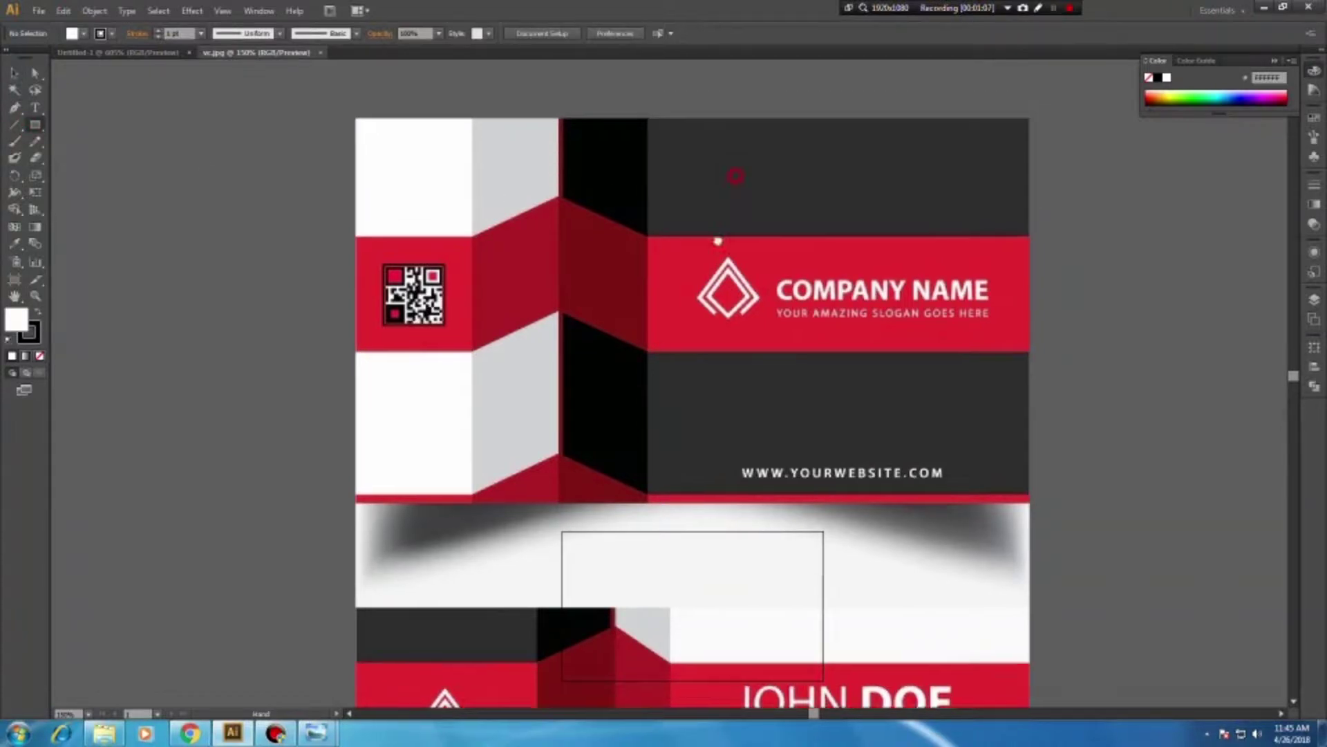
scroll(691, 179, "up", 3)
Draw a small white square above the card and repeat copies into an evenly spaced row
left_click_drag(631, 173, 660, 201)
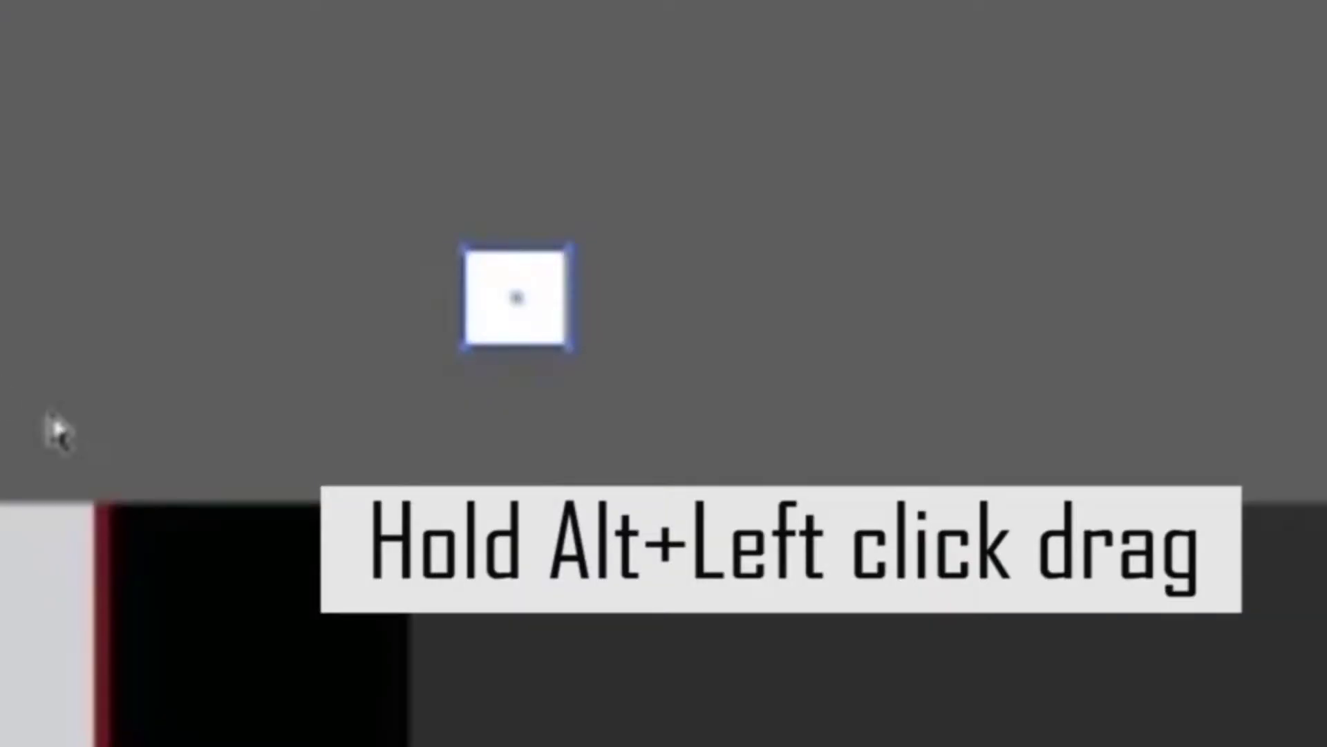
mouse_move(545, 321)
left_mouse_down()
mouse_move(697, 323)
mouse_move(571, 334)
left_mouse_up()
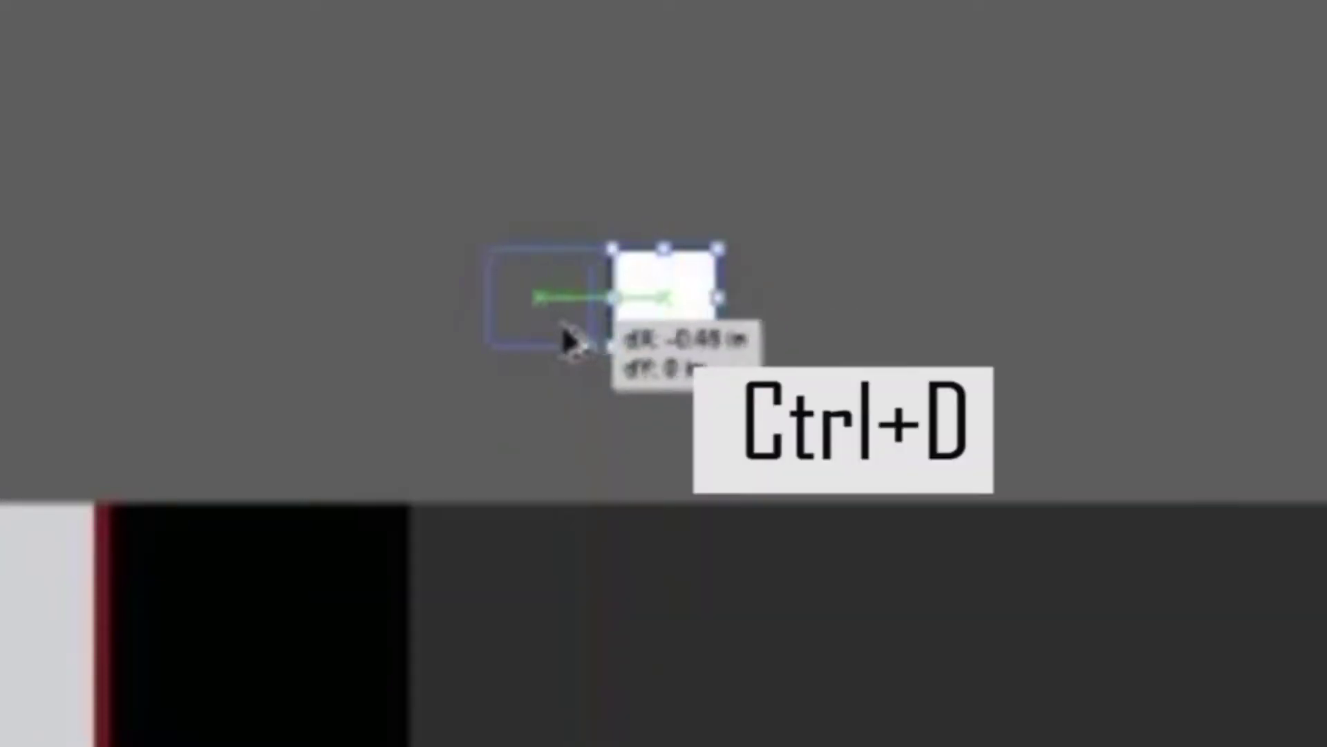
key("ctrl+d")
key("ctrl+d")
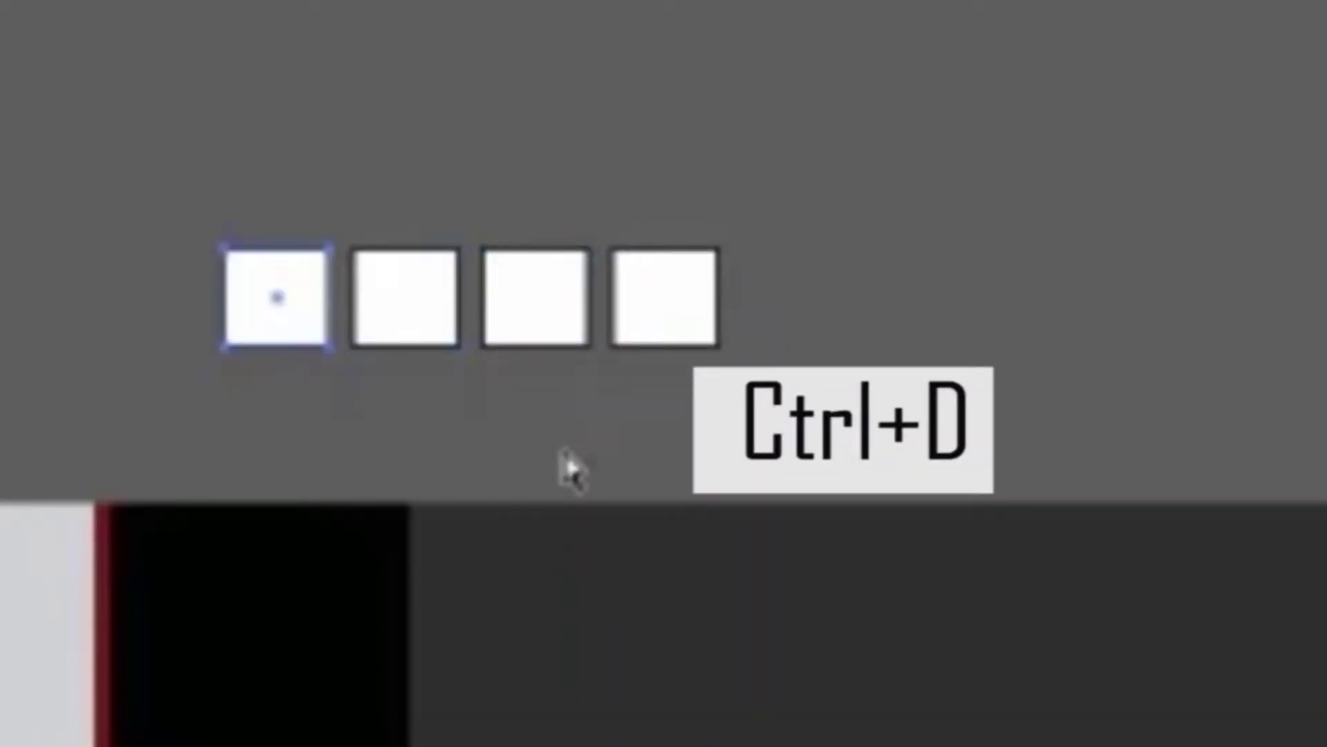
key("ctrl+d")
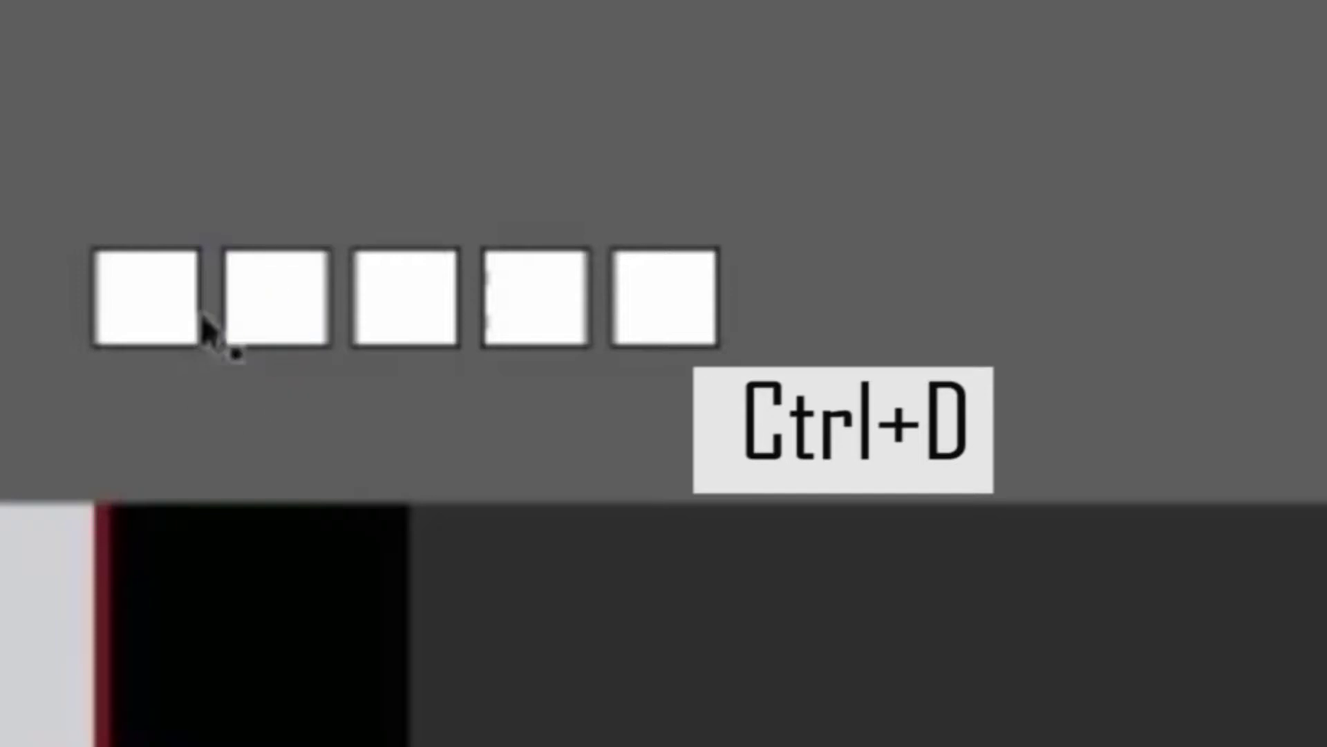
left_click(130, 303)
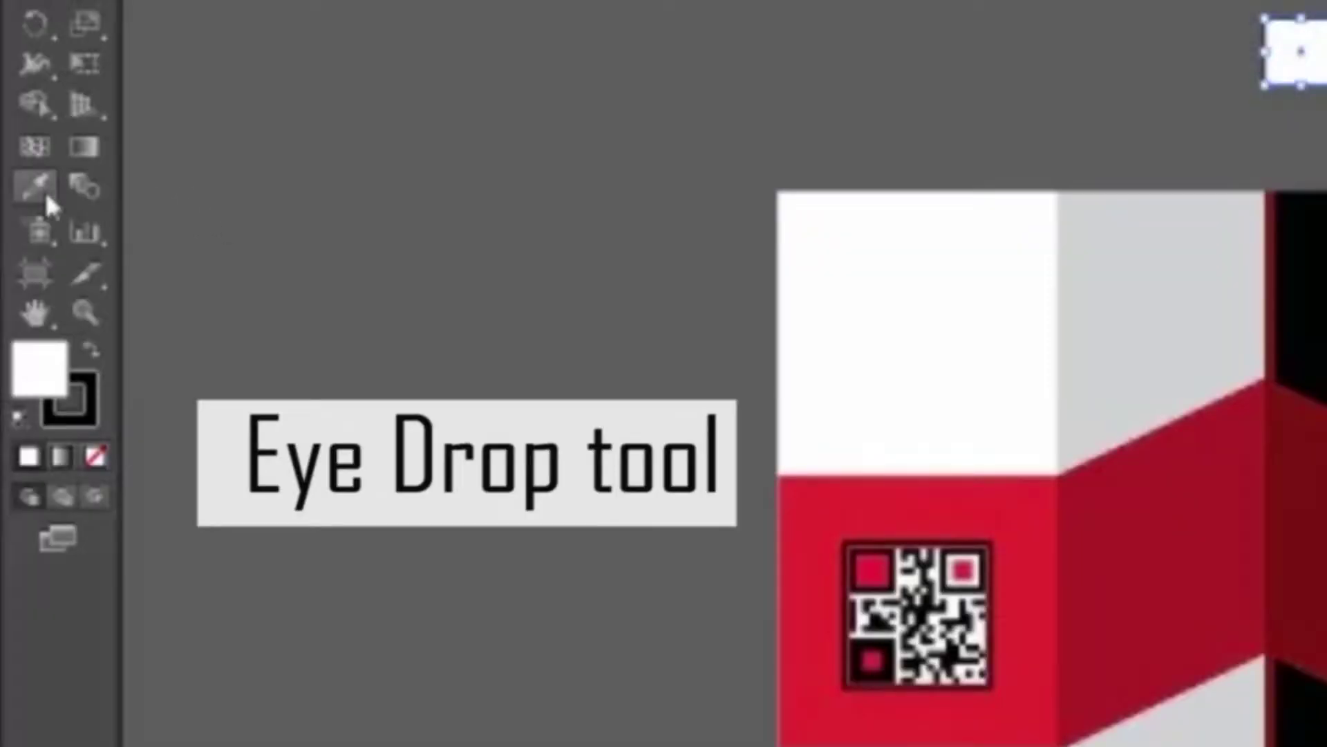
Fill the second square with the card's dark red using the Eyedropper
left_click(42, 190)
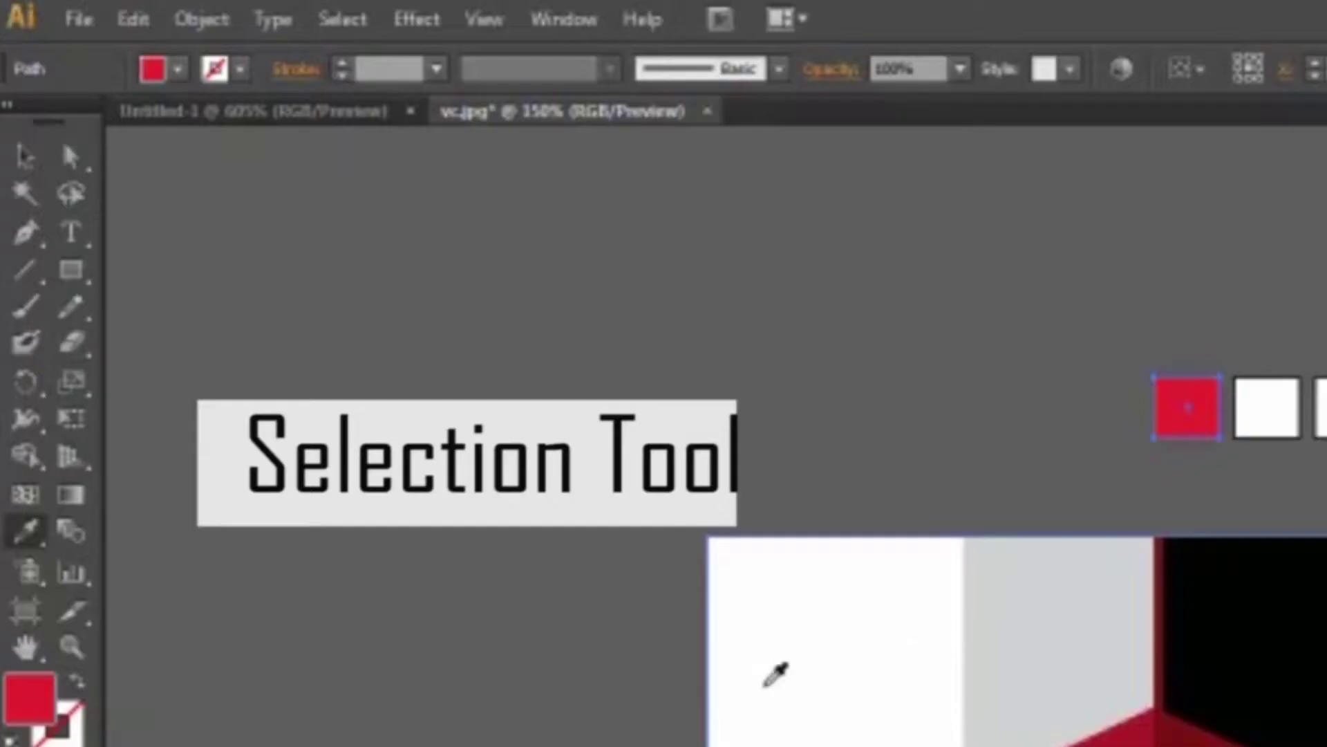
left_click(31, 159)
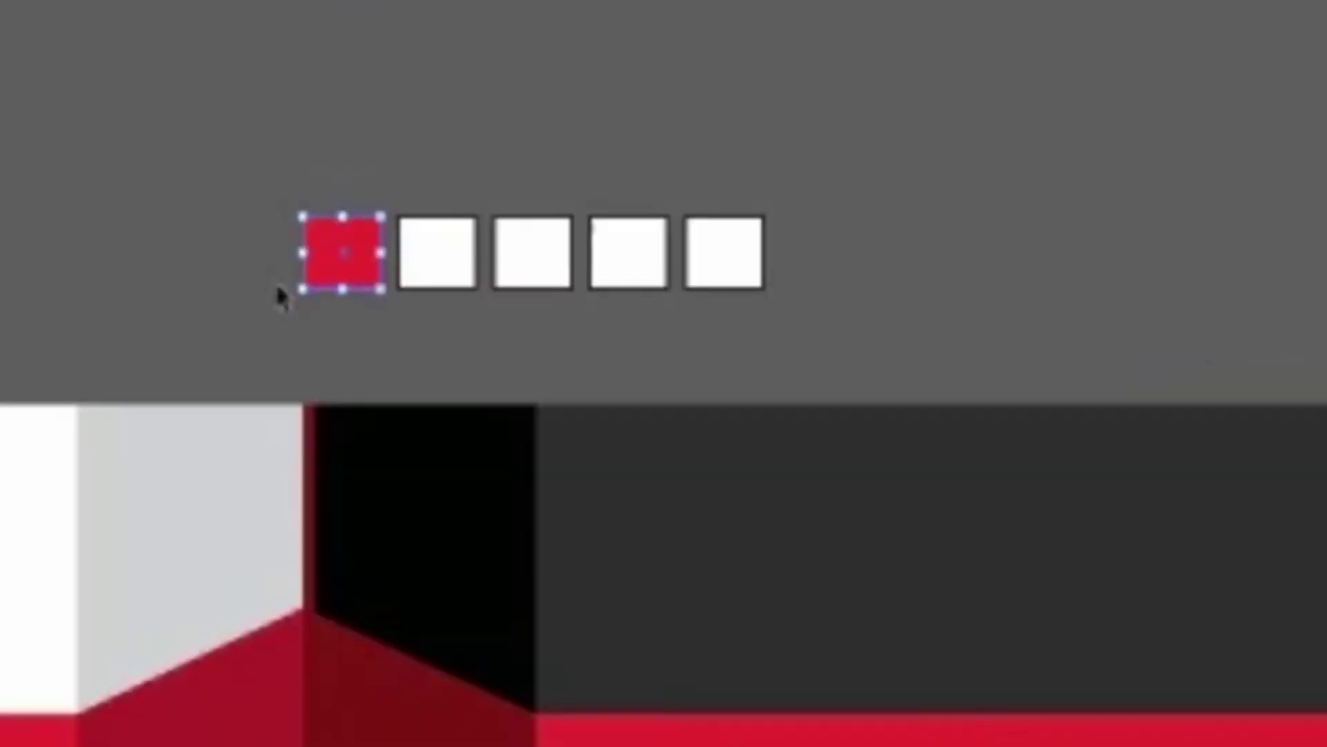
left_click(438, 261)
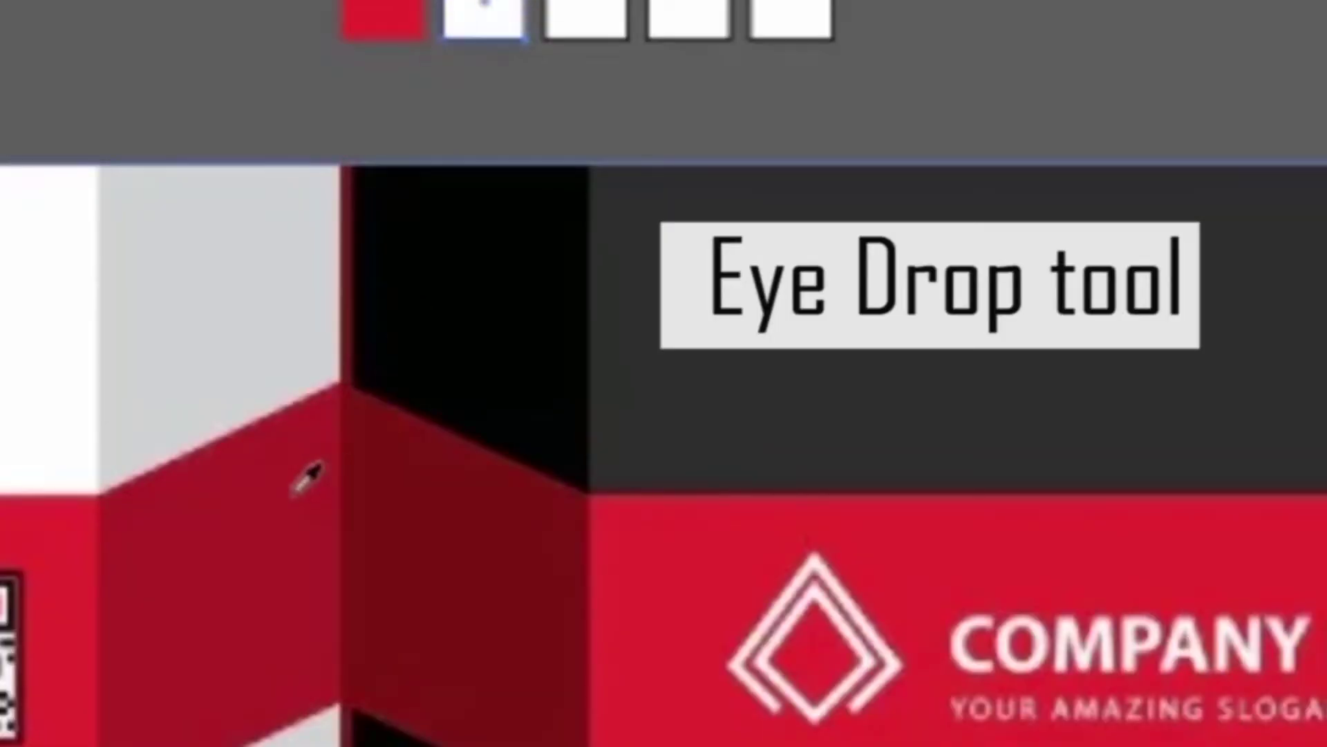
left_click(298, 487)
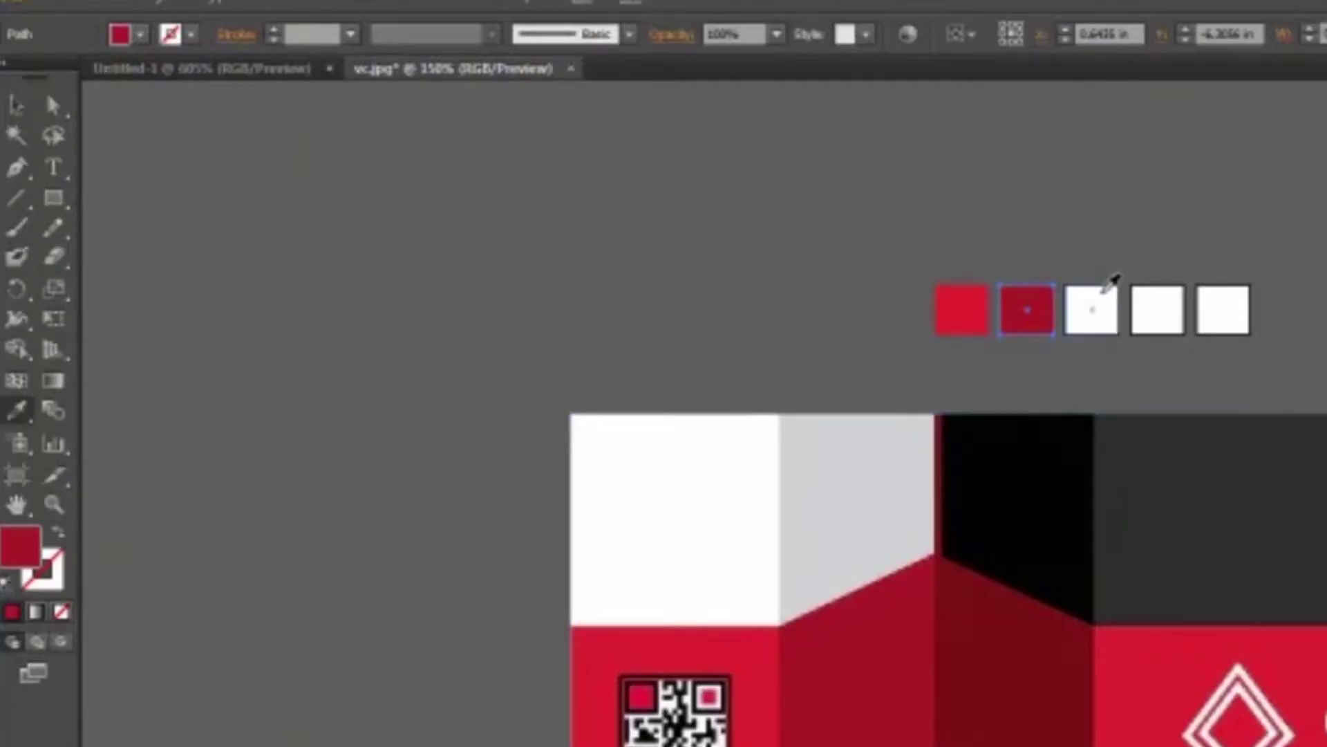
left_click(19, 109)
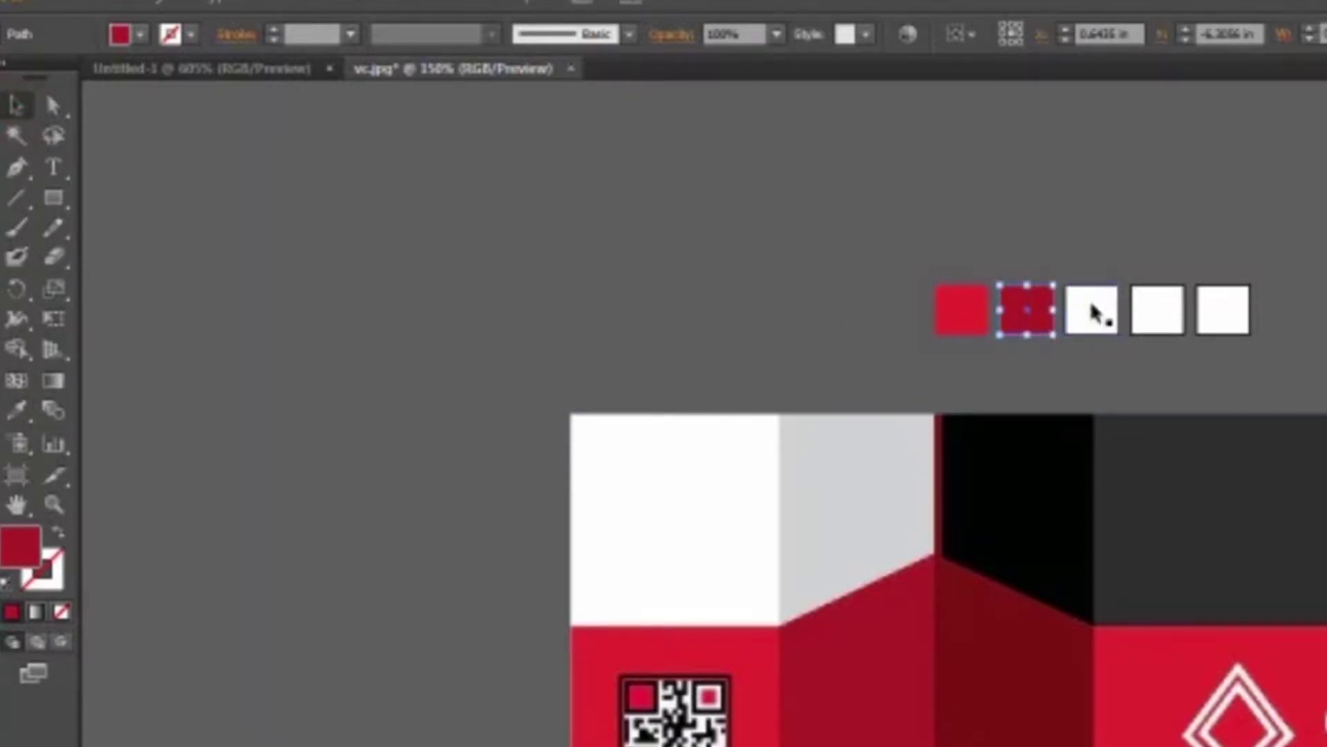
Sample the dark red fold into the third square and the bright red band into the fourth
left_click(1094, 309)
left_click(18, 410)
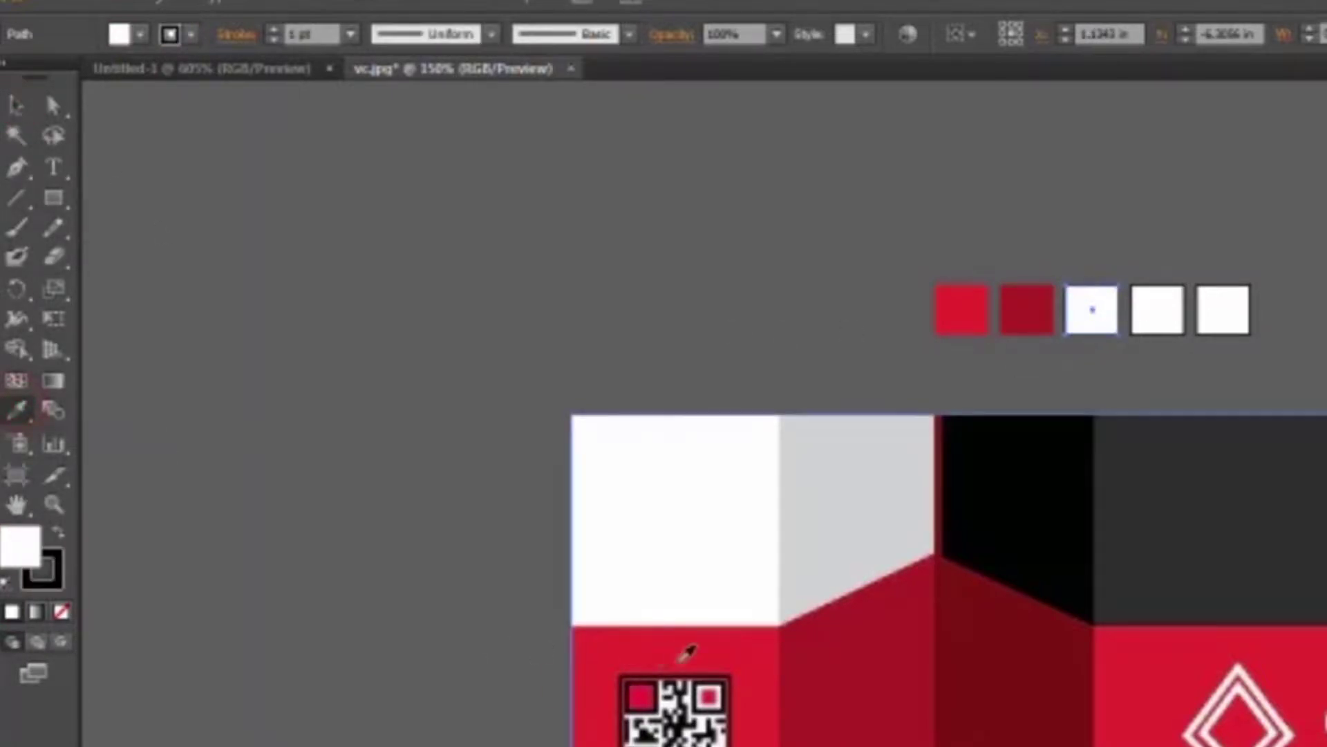
left_click(975, 661)
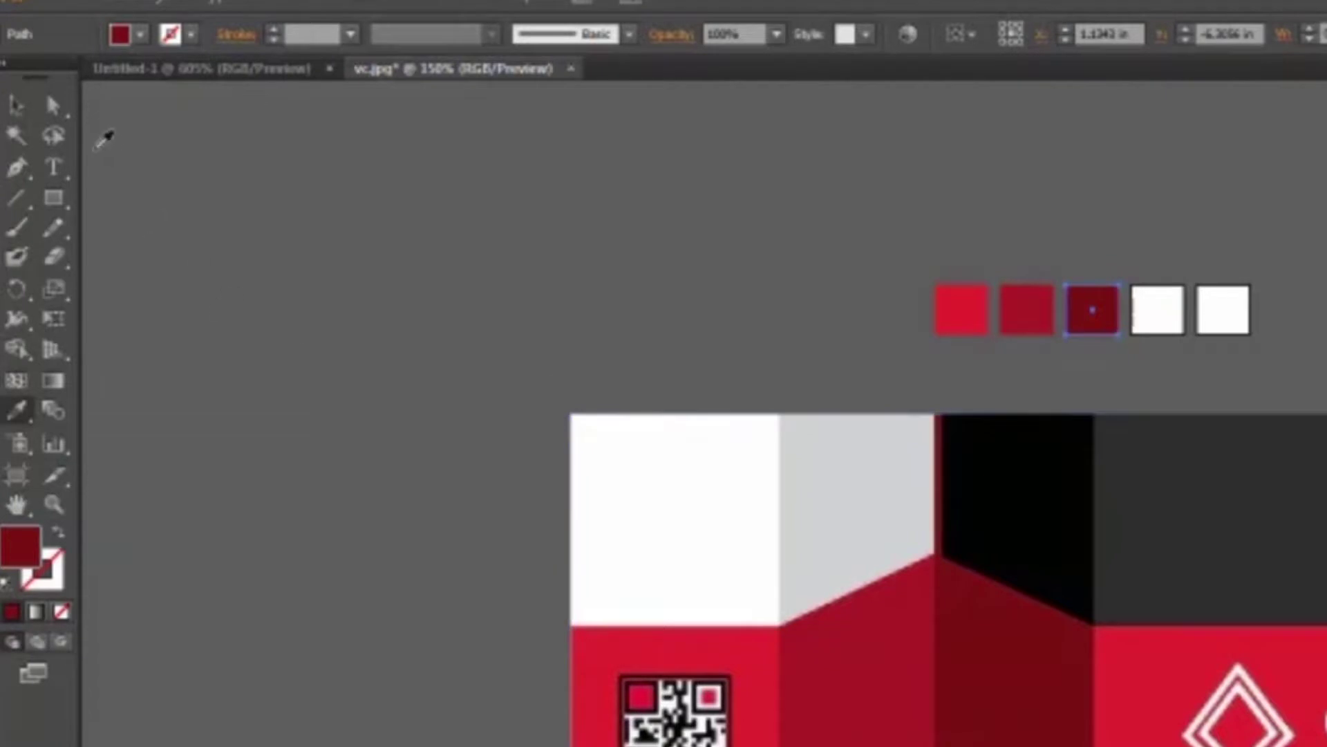
left_click(17, 105)
left_click(1158, 309)
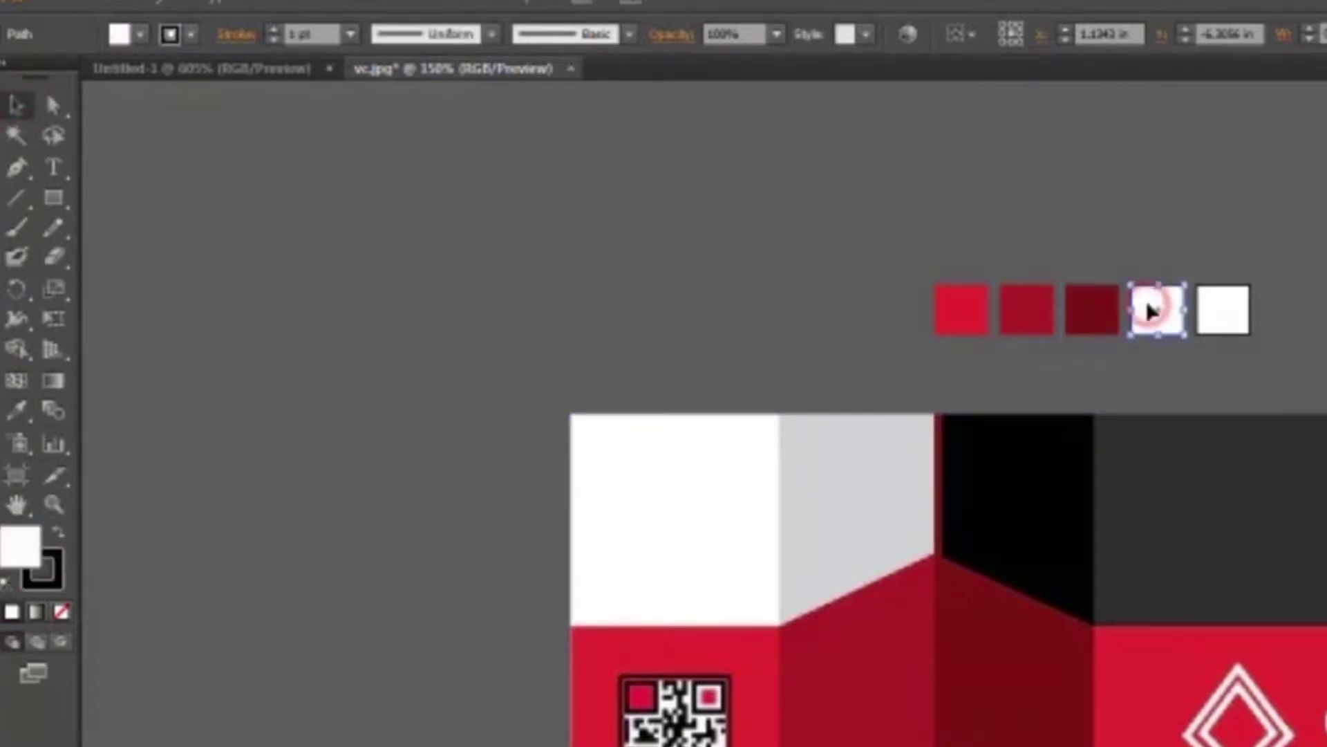
left_click(18, 410)
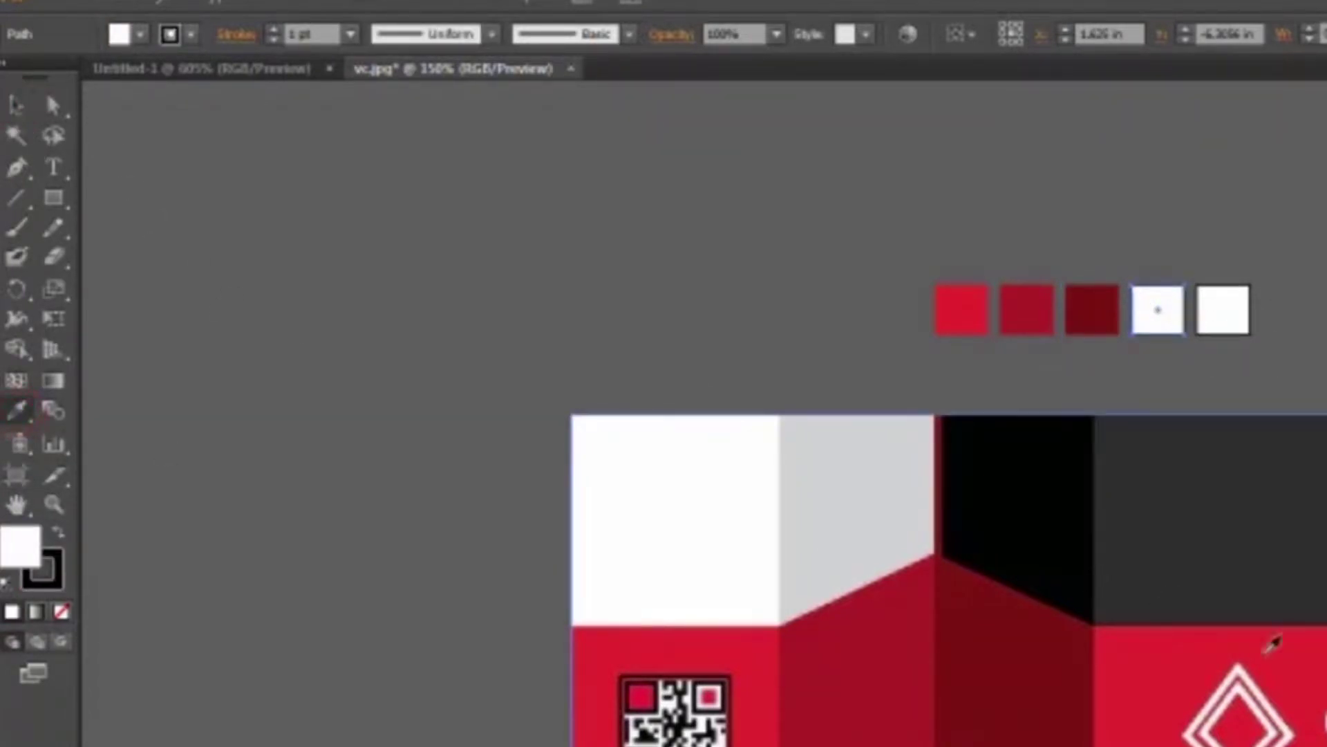
left_click(1168, 662)
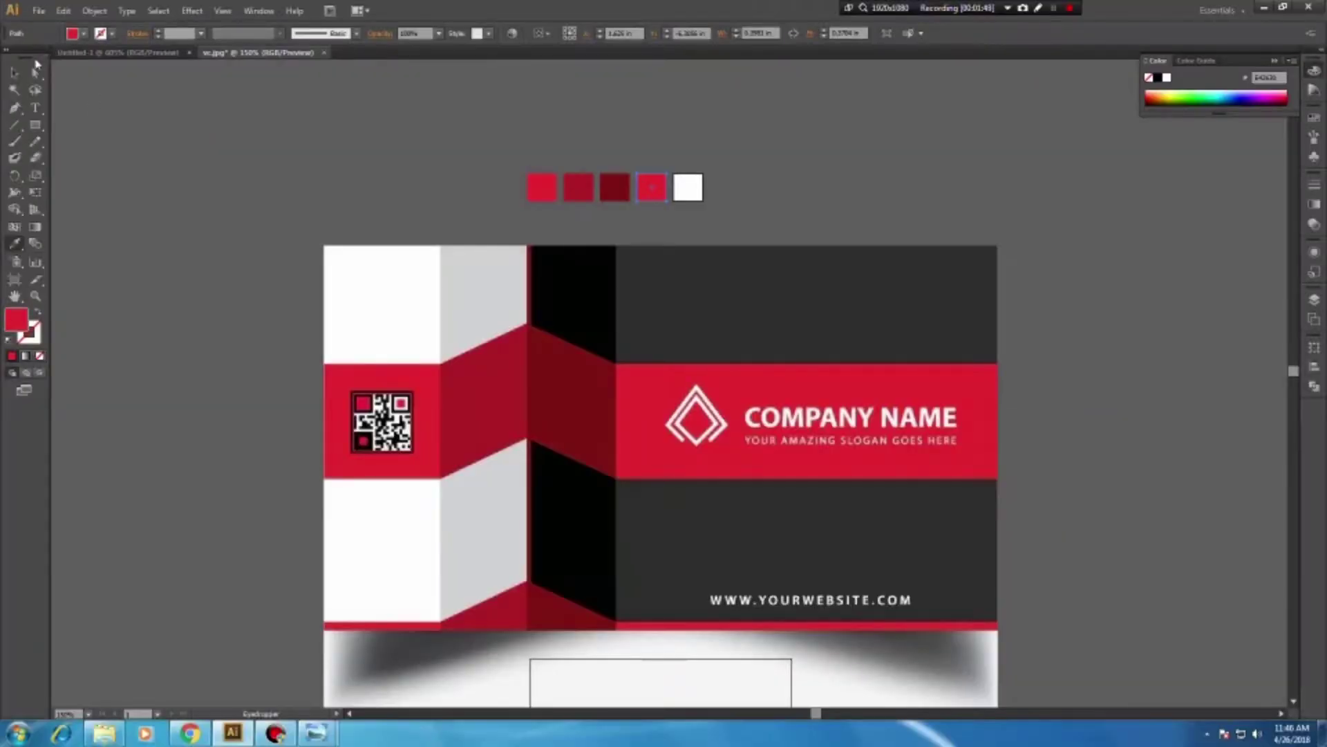
left_click(15, 72)
left_click(243, 126)
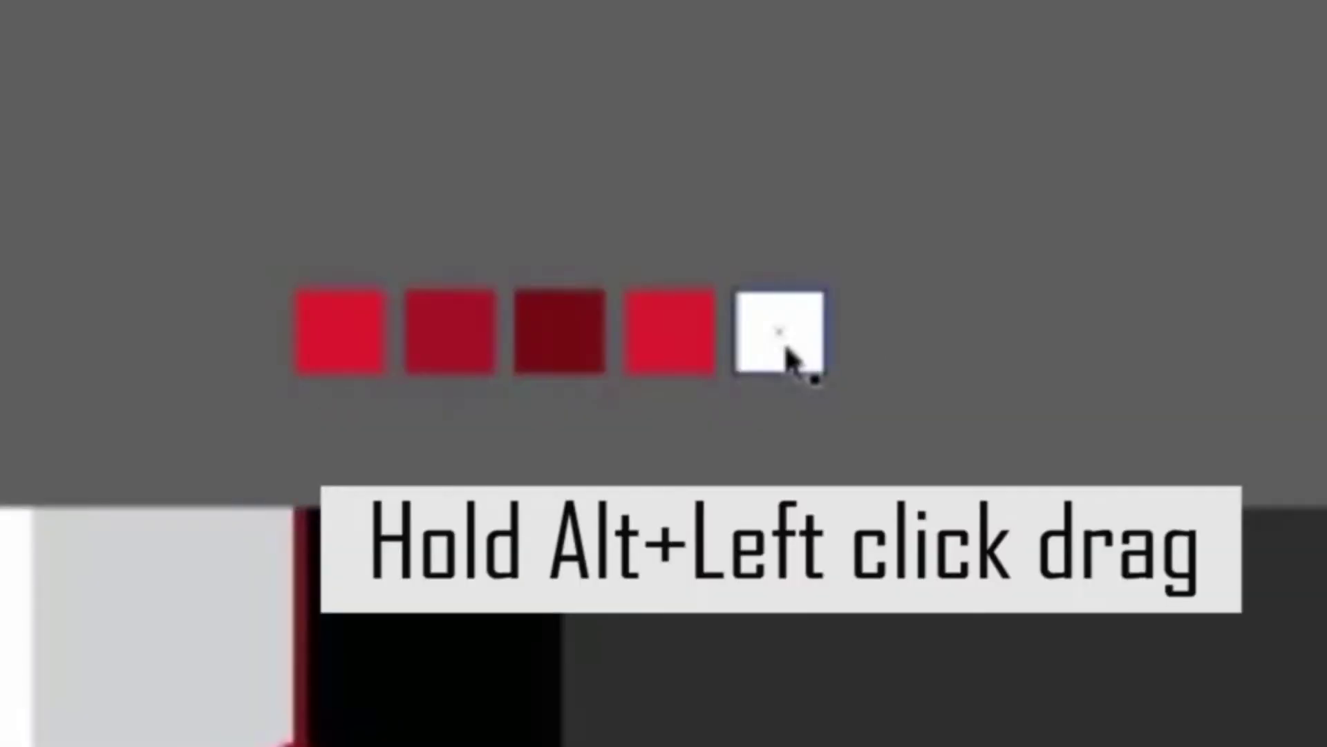
Remove the white square and duplicate the four red squares into a row above
left_click(690, 193)
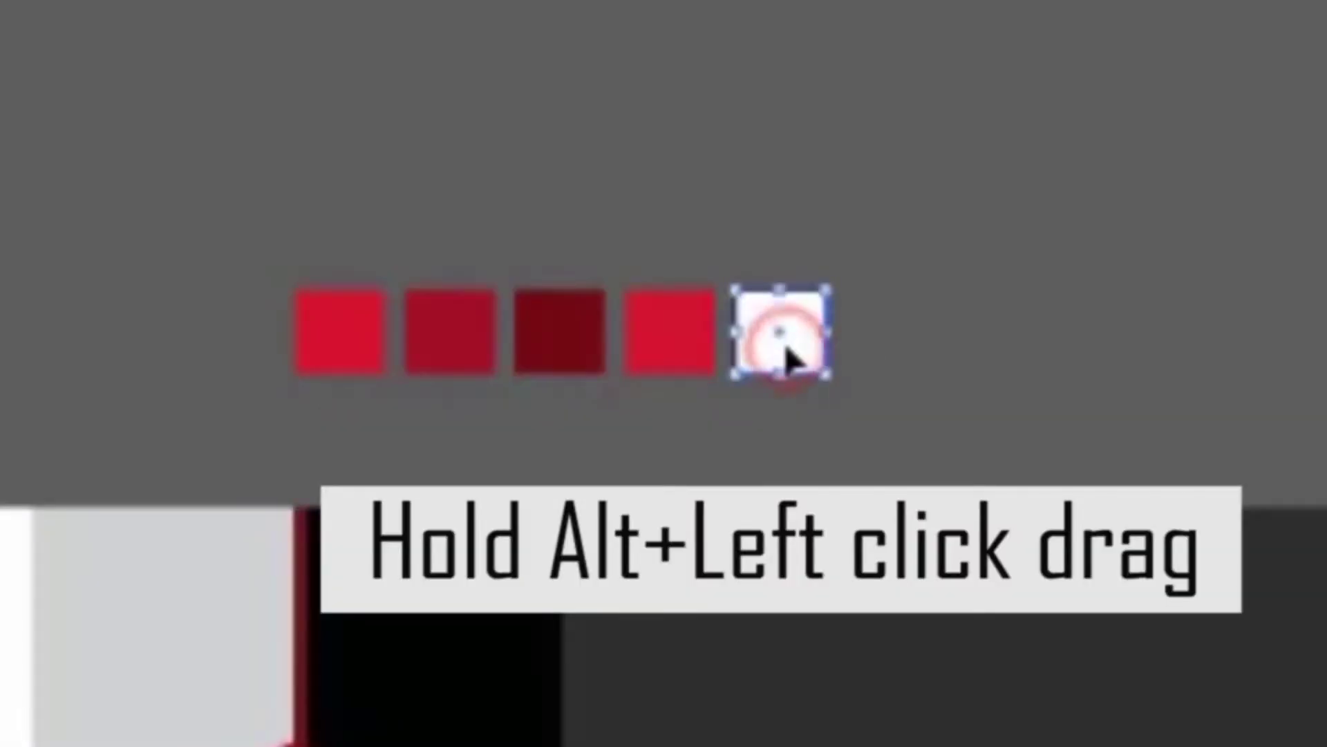
left_click_drag(788, 356, 720, 208)
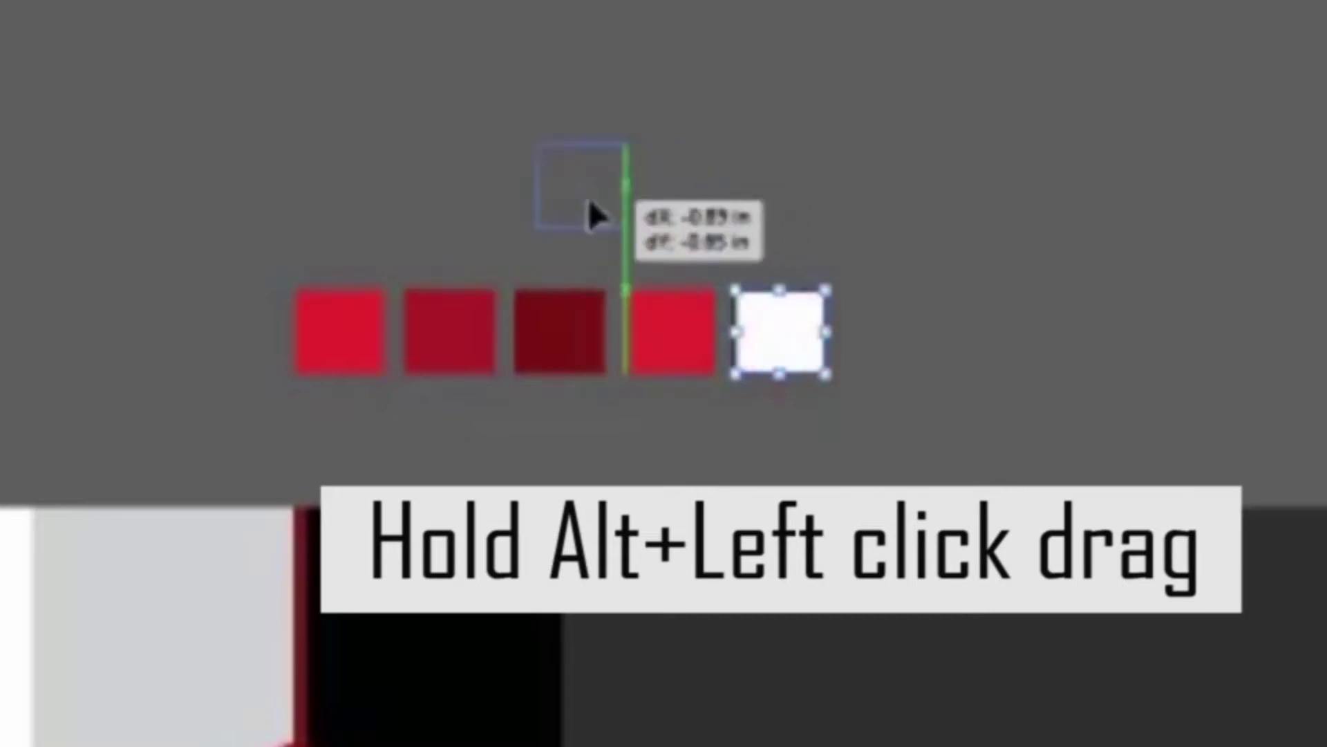
left_click_drag(335, 246, 676, 408)
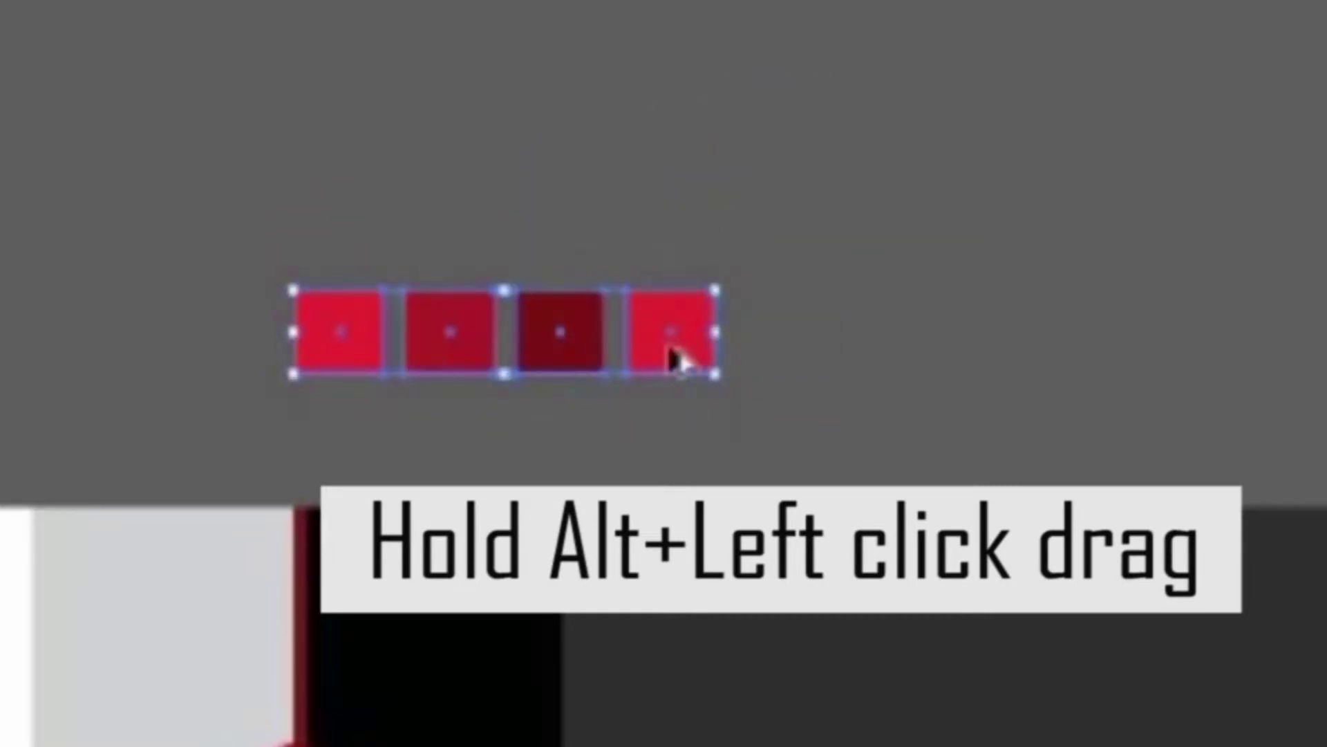
mouse_move(670, 351)
left_mouse_down()
mouse_move(660, 237)
mouse_move(676, 242)
left_mouse_up()
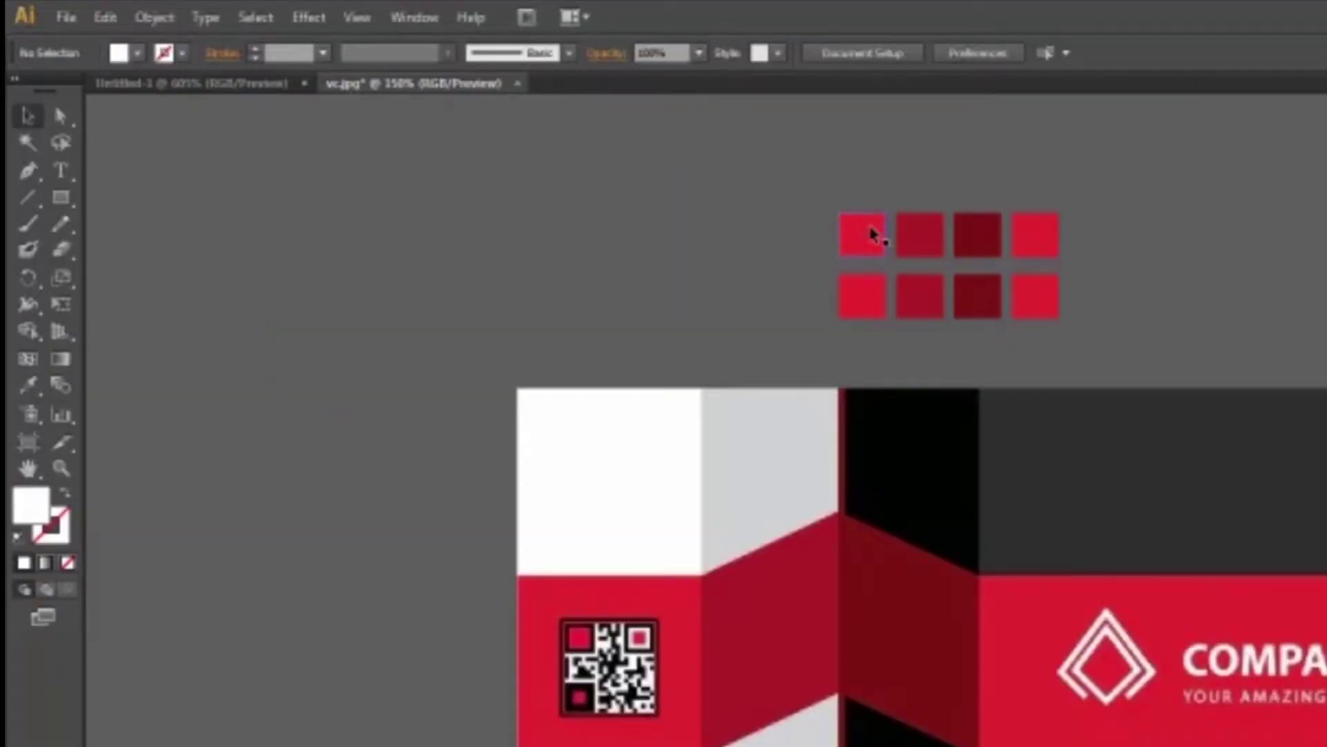
left_click(865, 234)
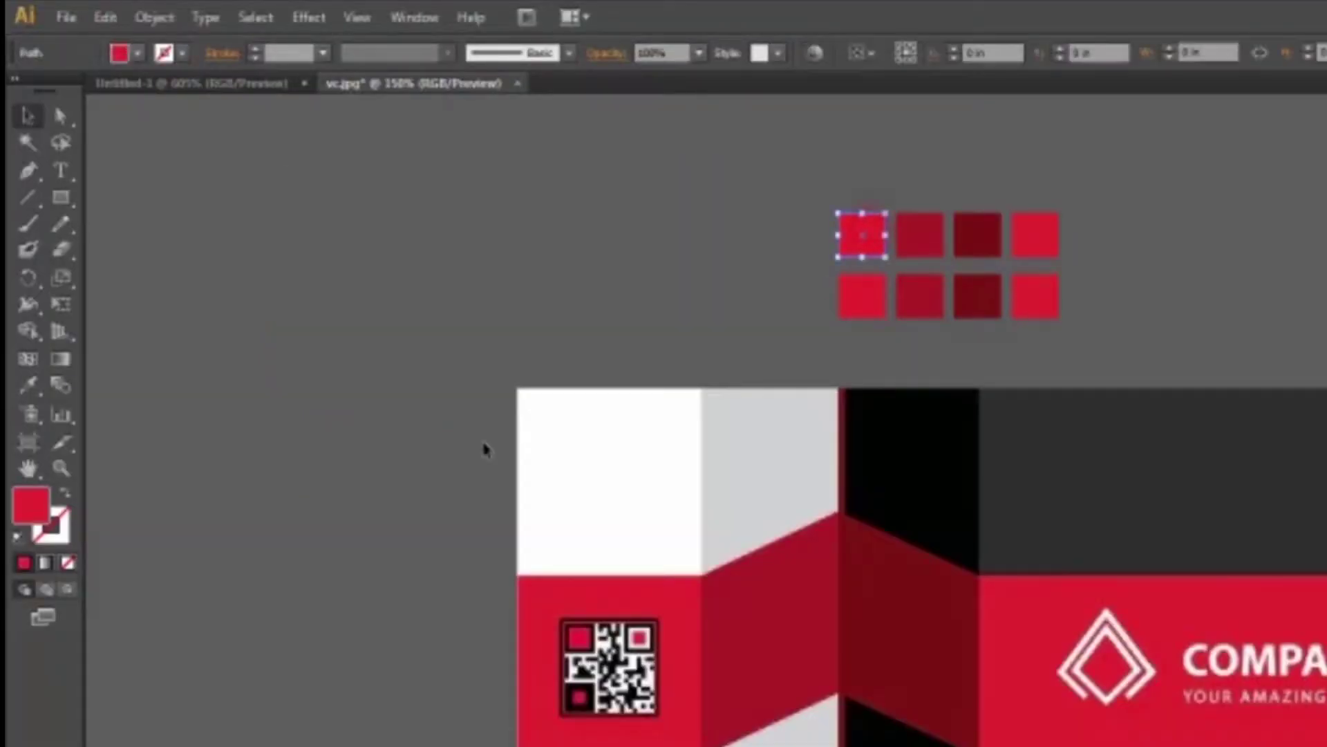
left_click(30, 390)
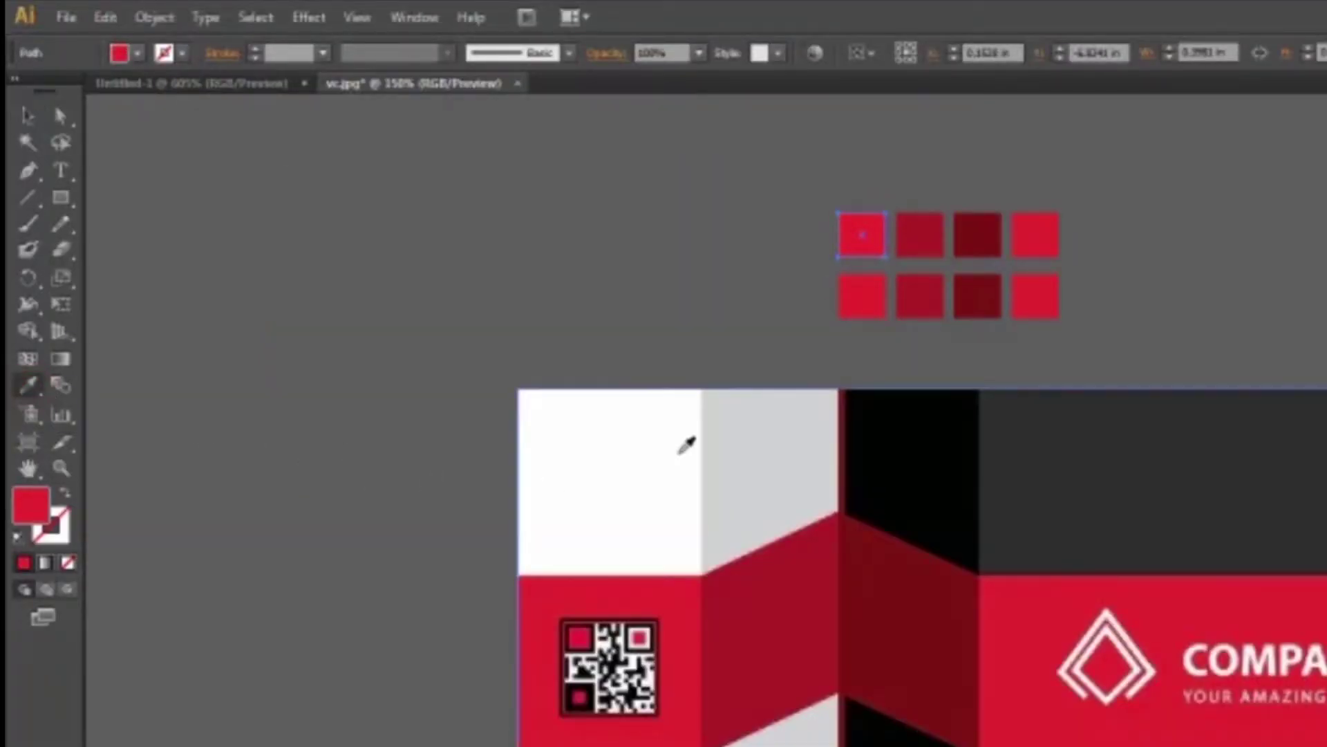
Sample the card's white and light grey panels into the first two top-row squares
left_click(657, 446)
left_click(27, 115)
left_click(921, 239)
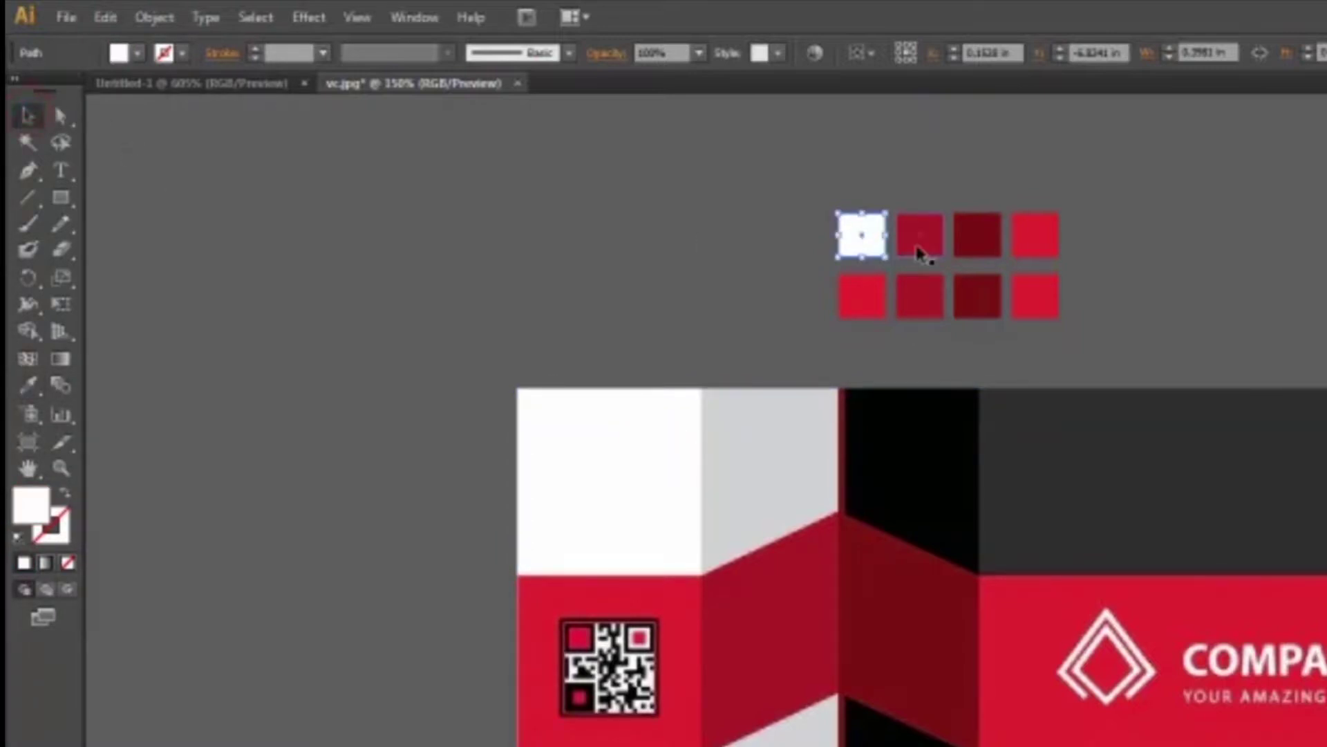
left_click(27, 386)
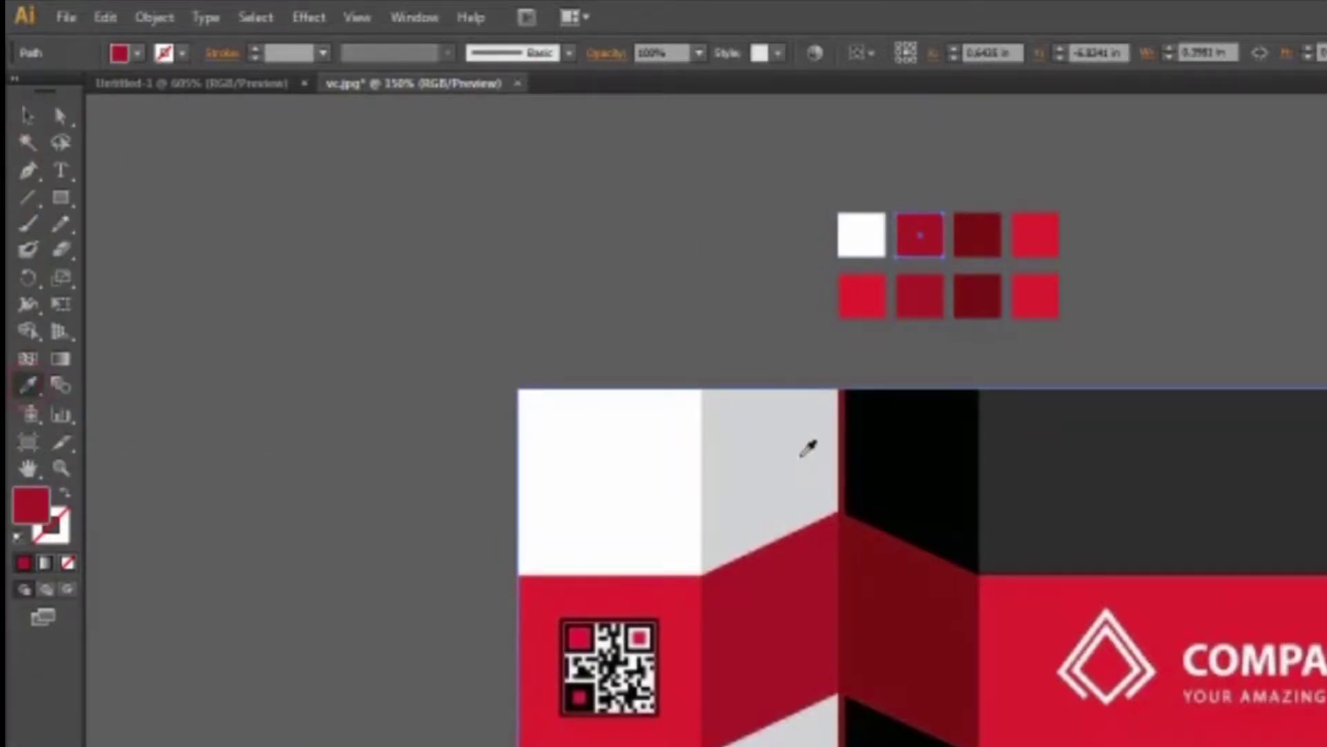
left_click(769, 444)
Sample the black fold and dark grey panel into the third and fourth top-row squares
left_click(27, 115)
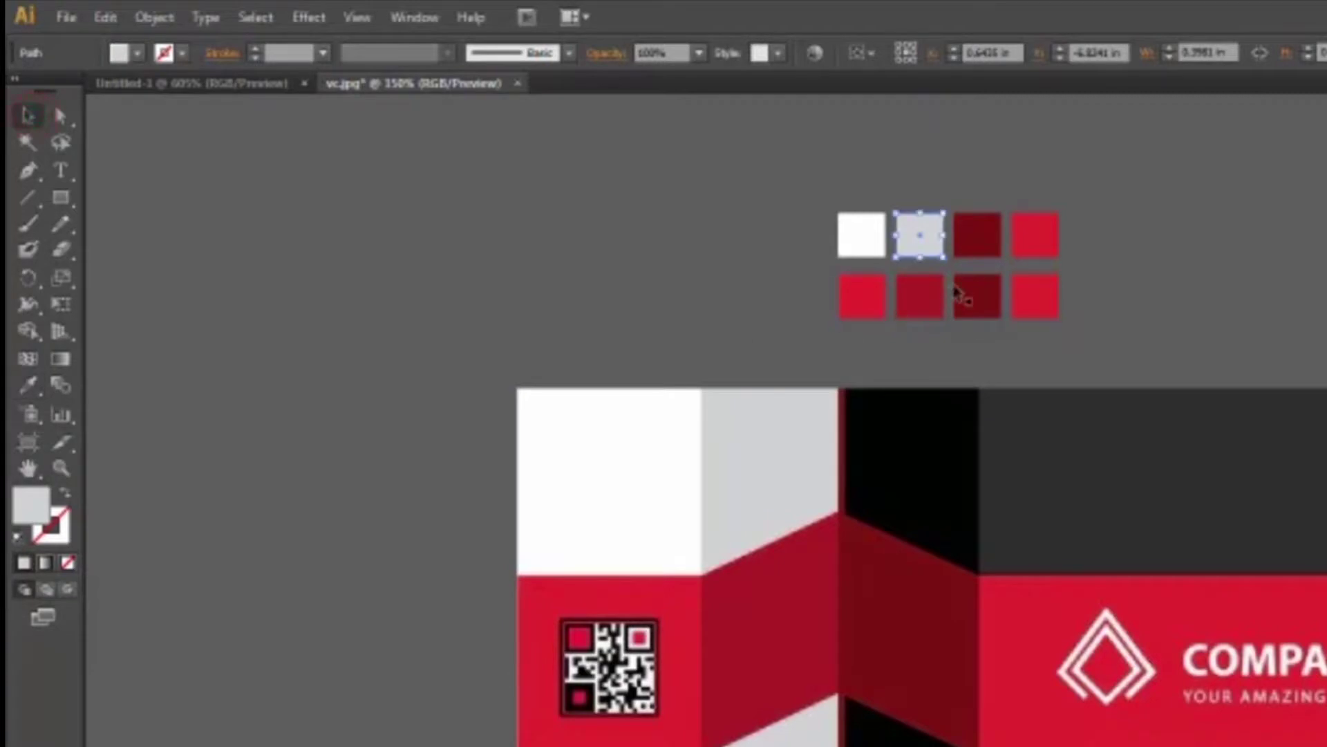
left_click(982, 238)
left_click(28, 385)
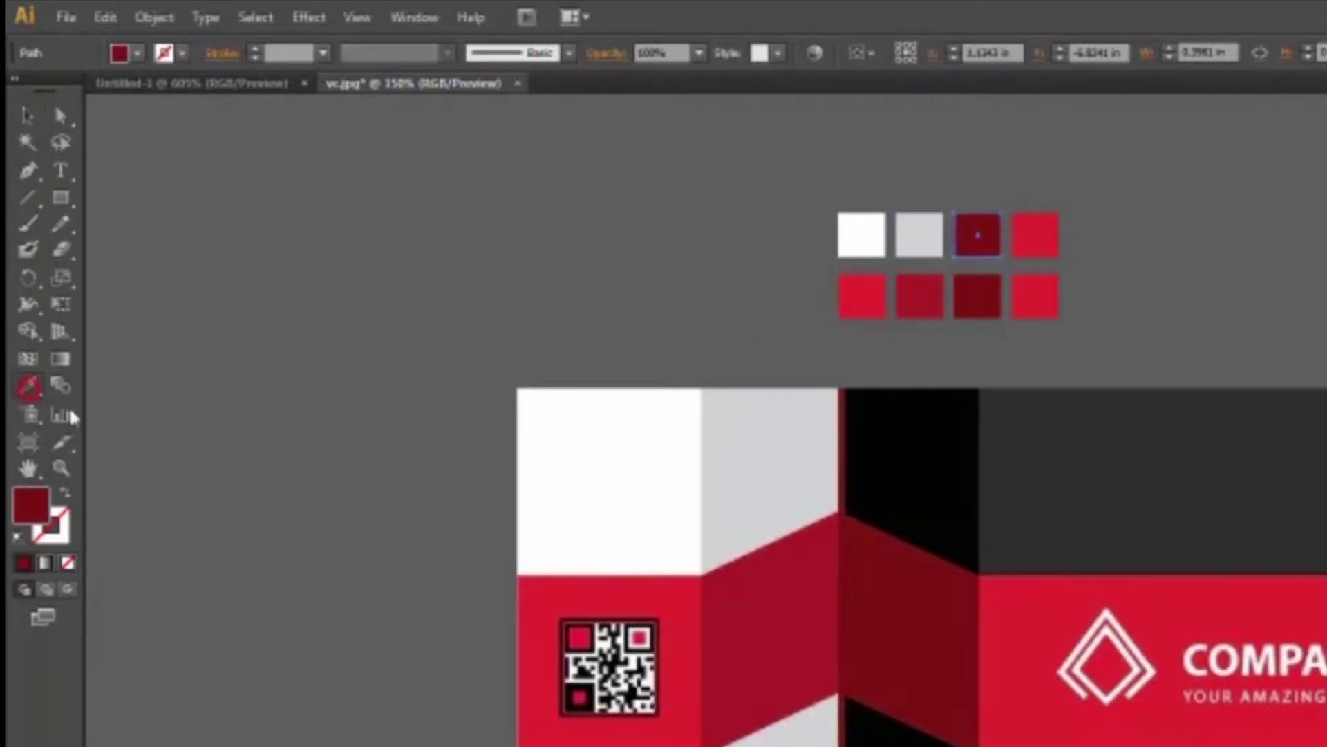
left_click(897, 453)
left_click(29, 115)
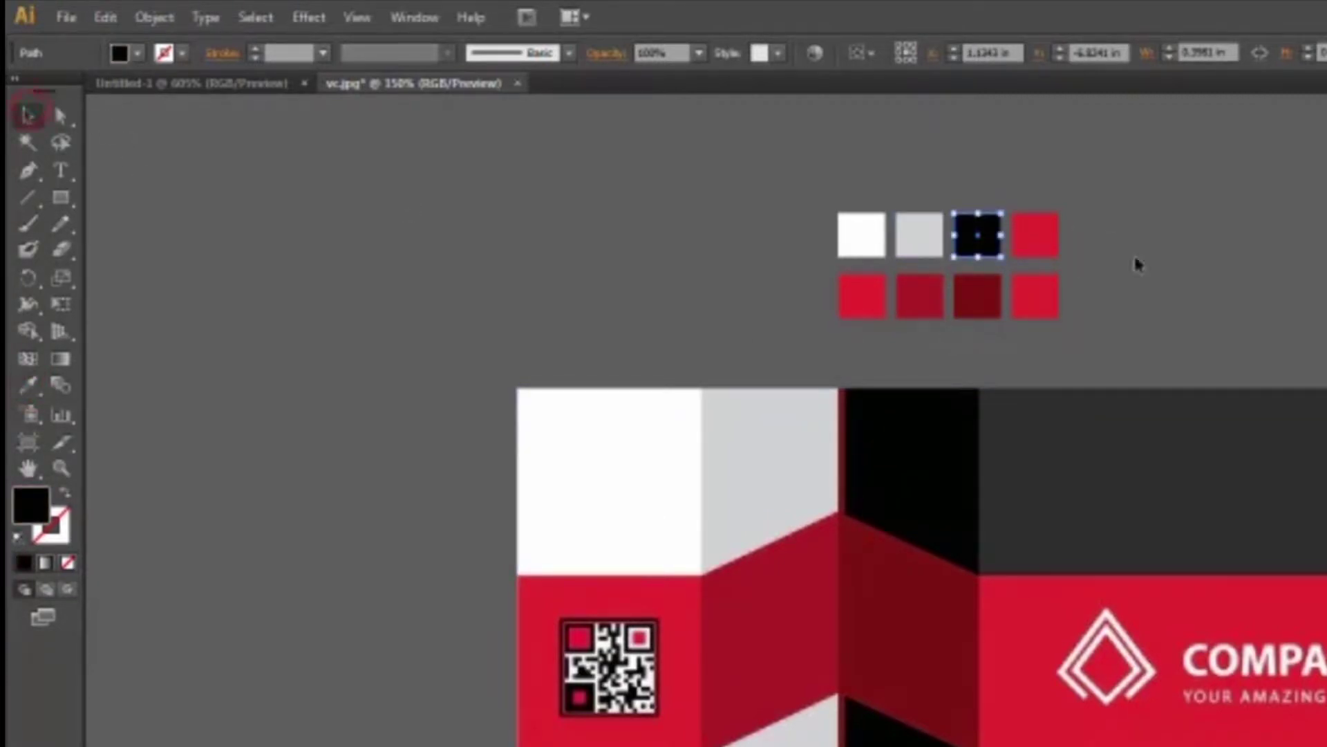
left_click(1040, 238)
left_click(27, 385)
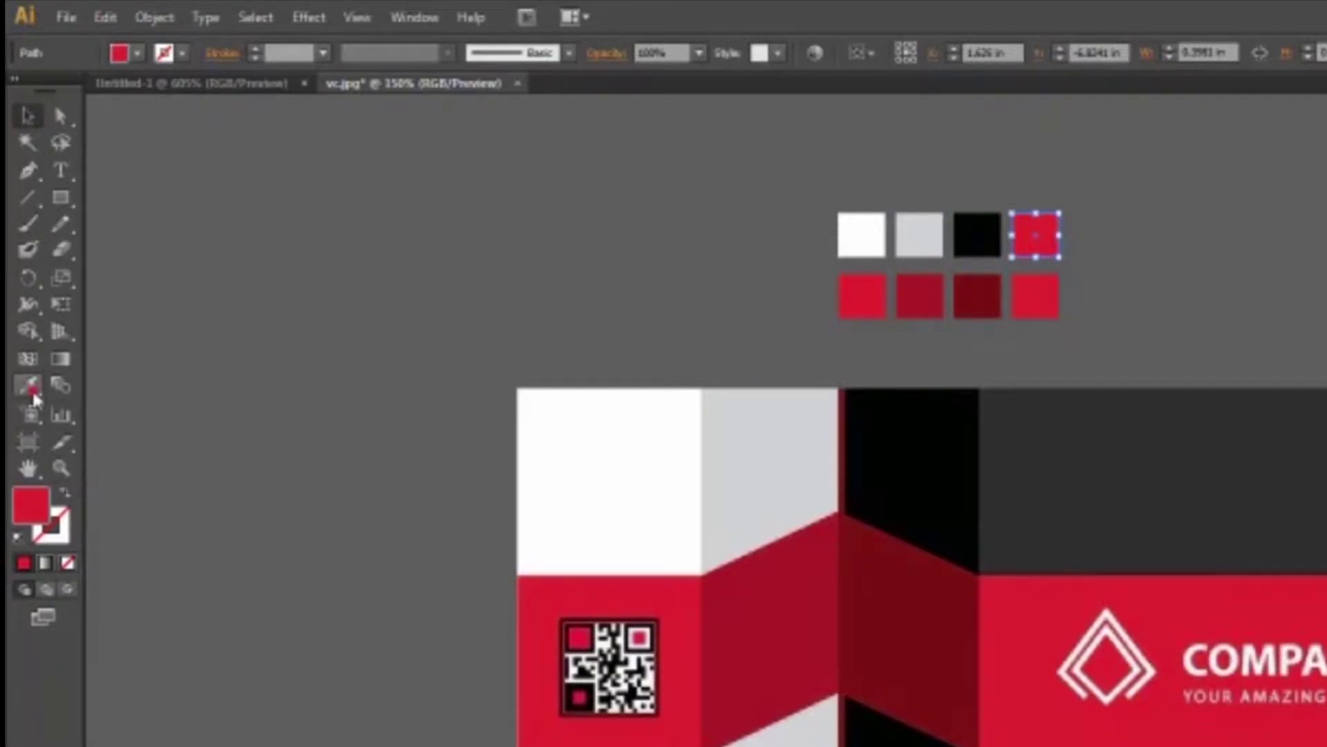
left_click(1014, 441)
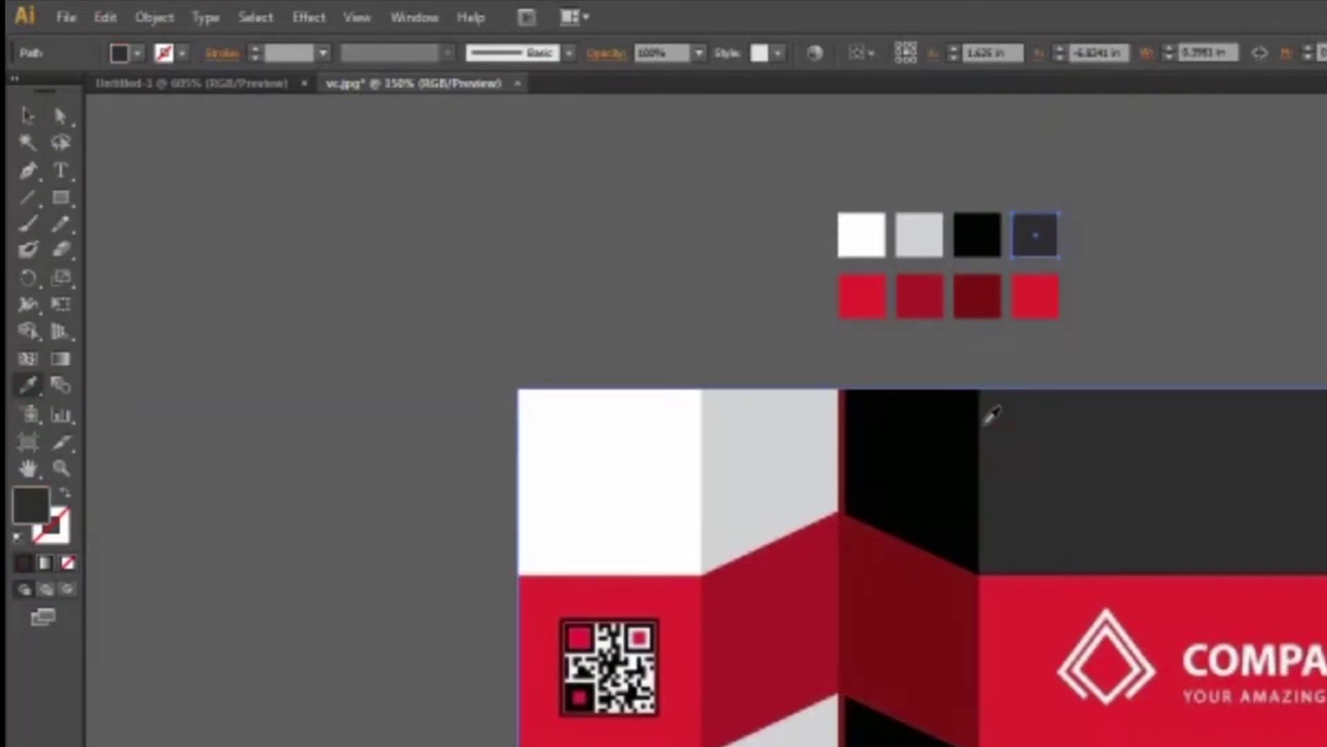
left_click(27, 116)
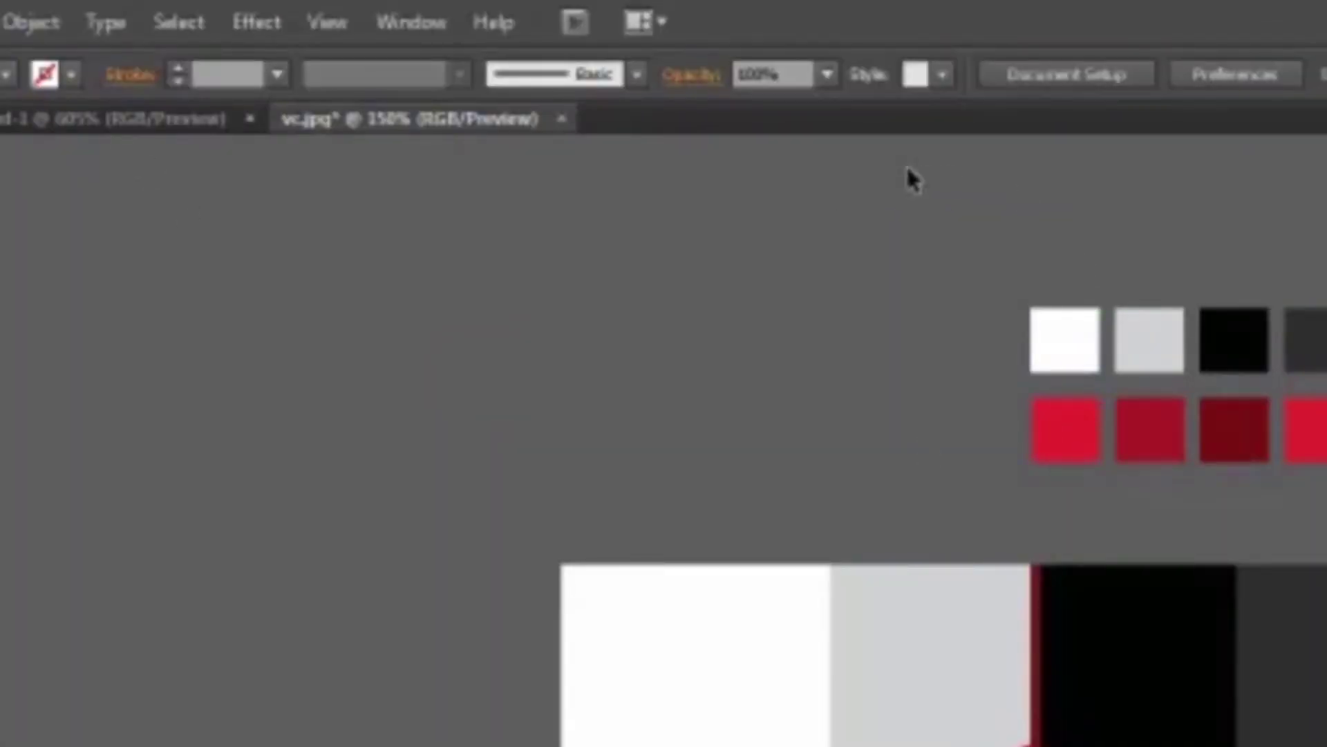
Carry all eight colour squares into the blank Untitled-1 card document
left_click_drag(898, 177, 1320, 498)
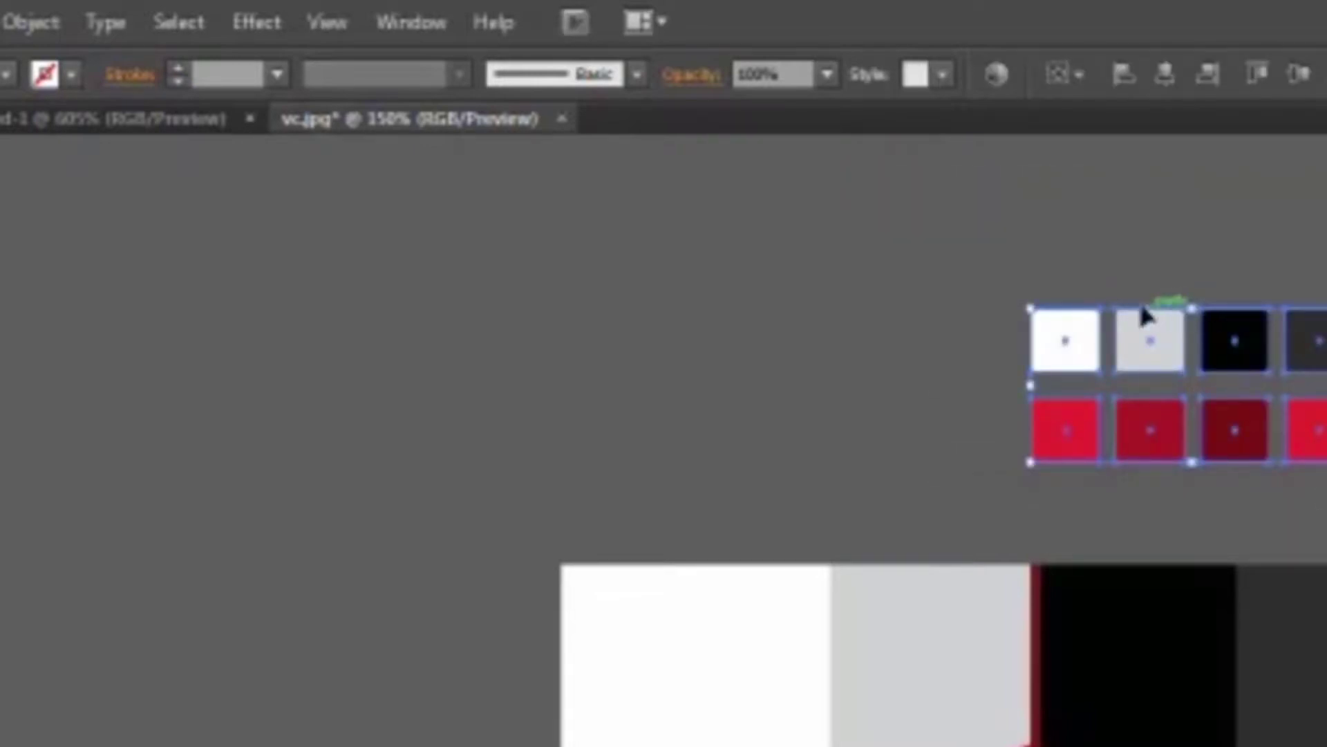
left_click(1081, 331)
mouse_move(1081, 331)
left_mouse_down()
mouse_move(68, 140)
mouse_move(1120, 295)
left_mouse_up()
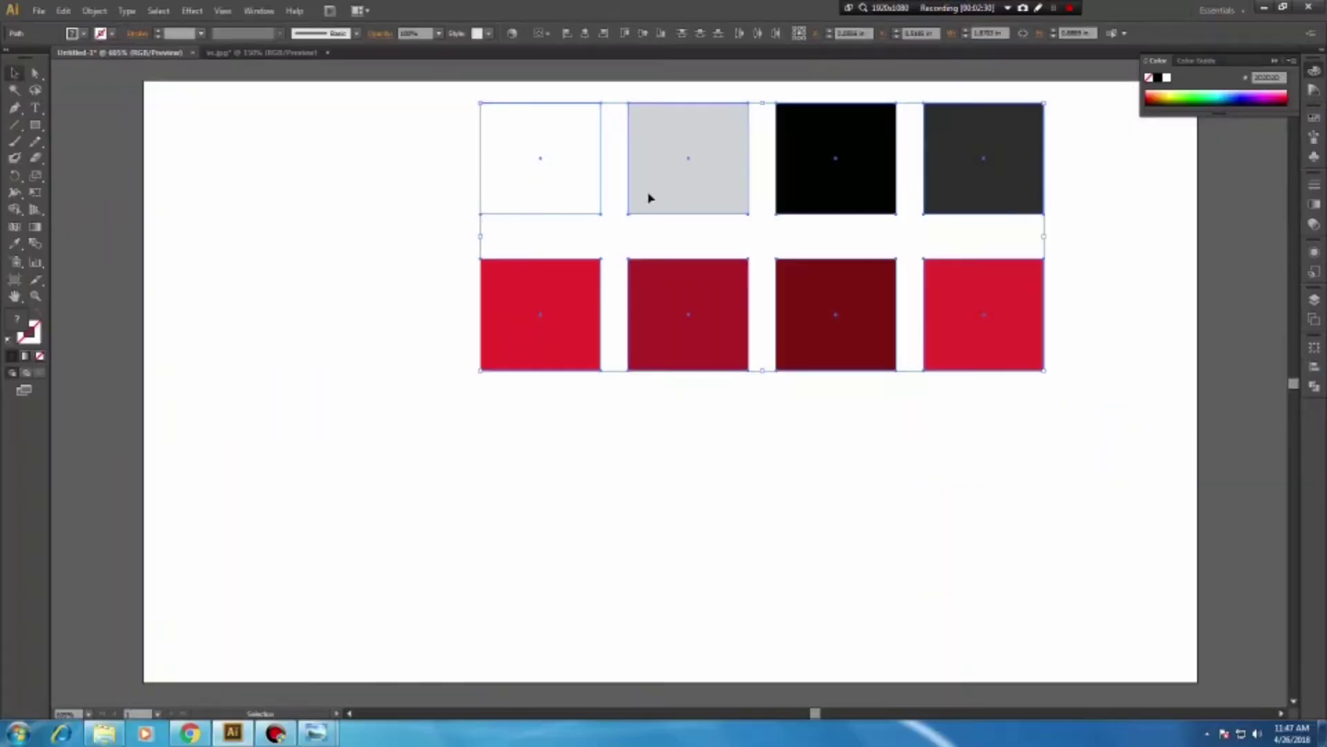
scroll(581, 210, "down", 3)
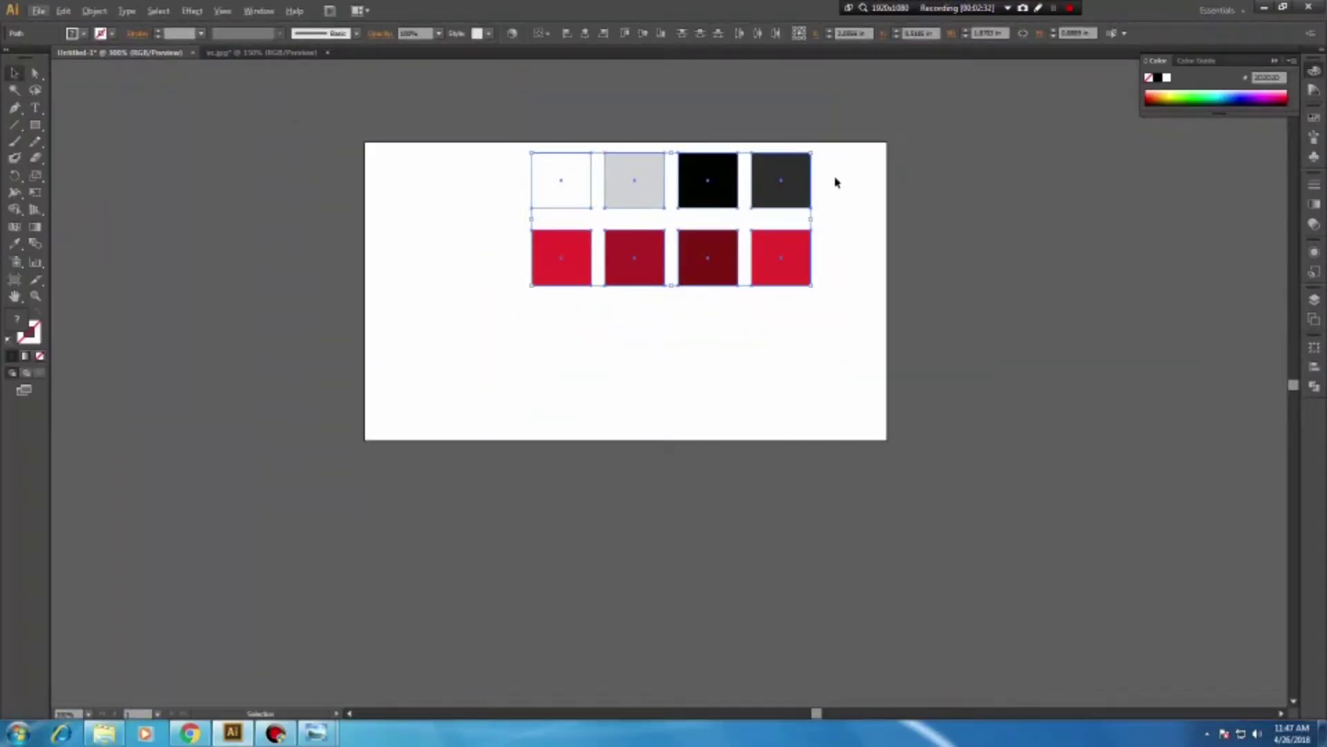
scroll(807, 208, "up", 5)
Position the squares above the artboard, scale them down into a small palette, and fit the view
left_click_drag(567, 347, 550, 154)
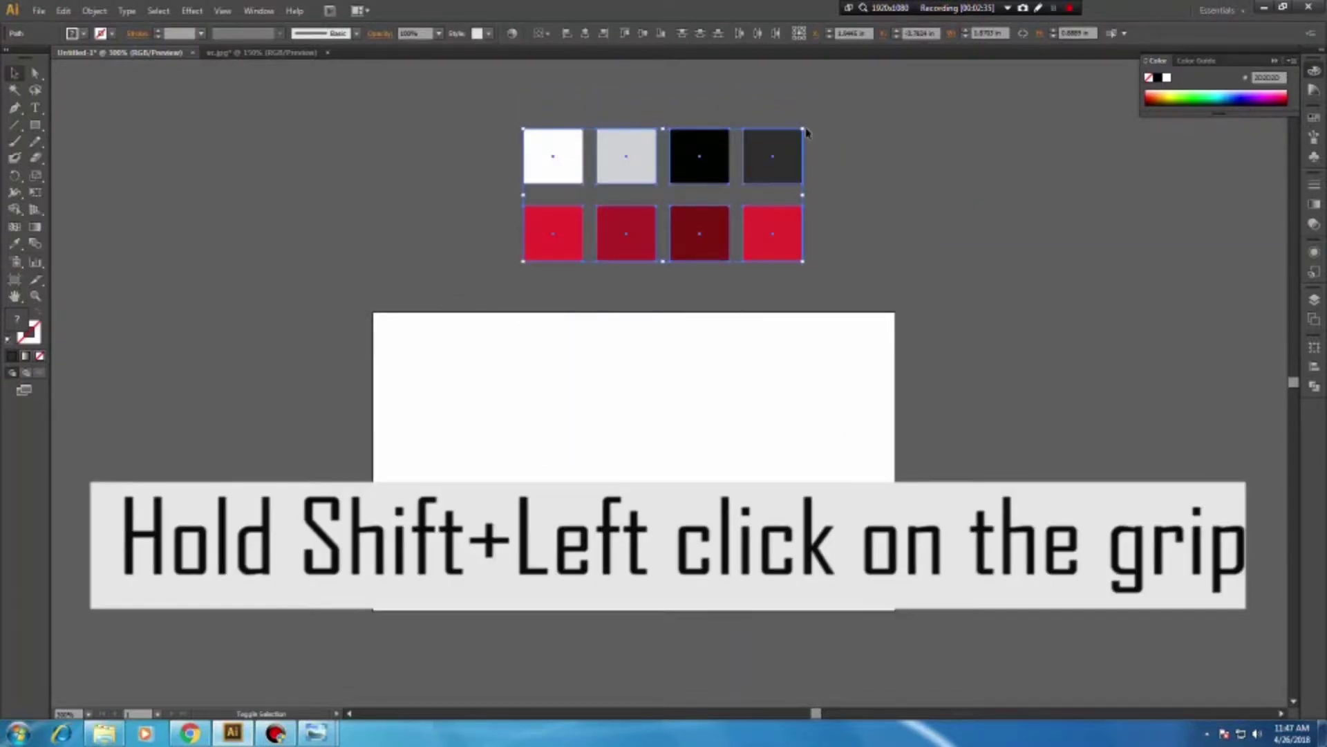
mouse_move(804, 130)
left_mouse_down()
mouse_move(678, 214)
mouse_move(676, 246)
left_mouse_up()
left_click(675, 266)
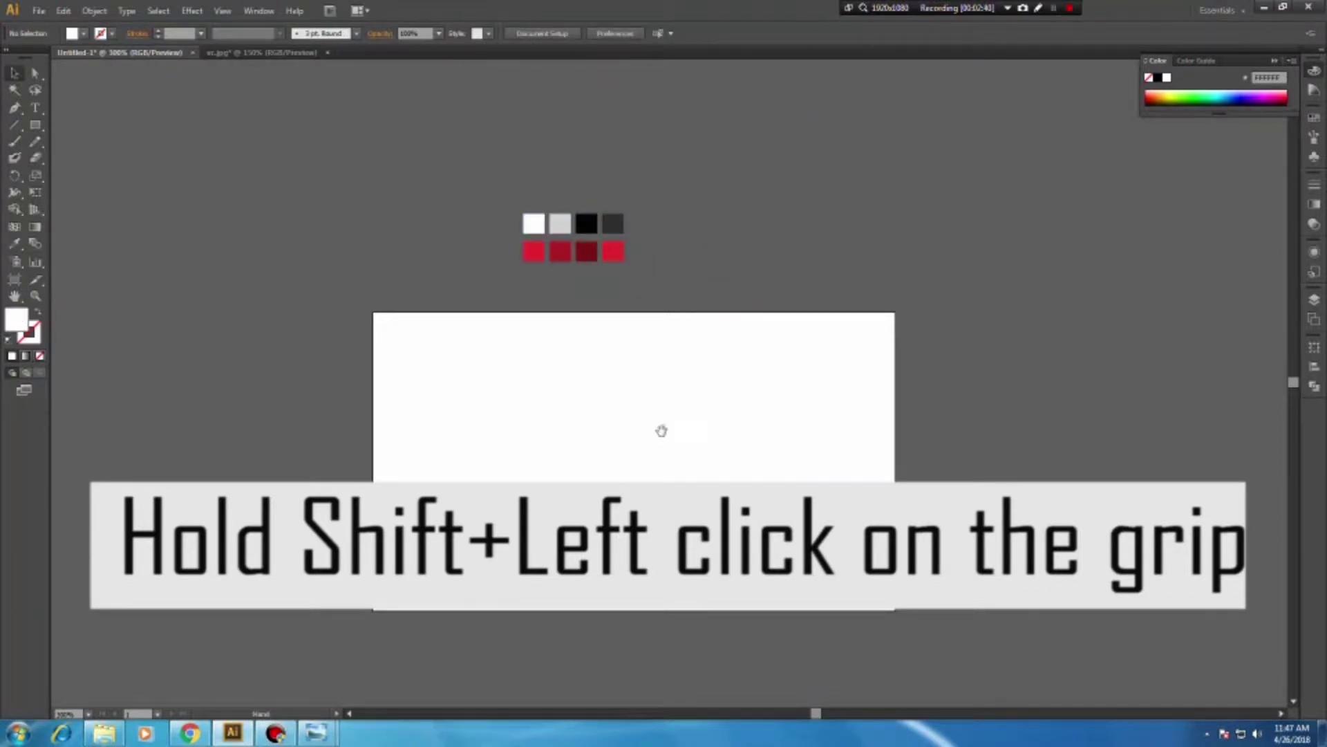
left_click_drag(661, 430, 642, 352)
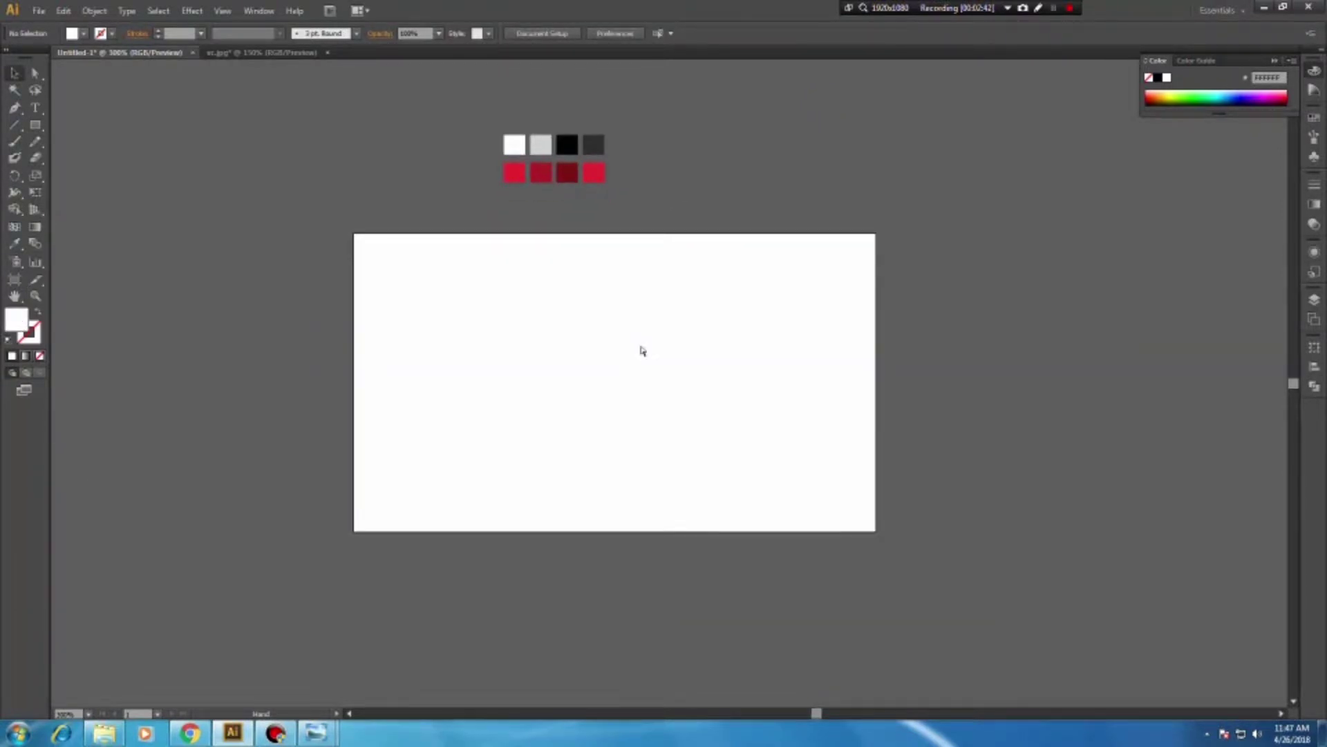
key("ctrl+0")
scroll(644, 257, "down", 1)
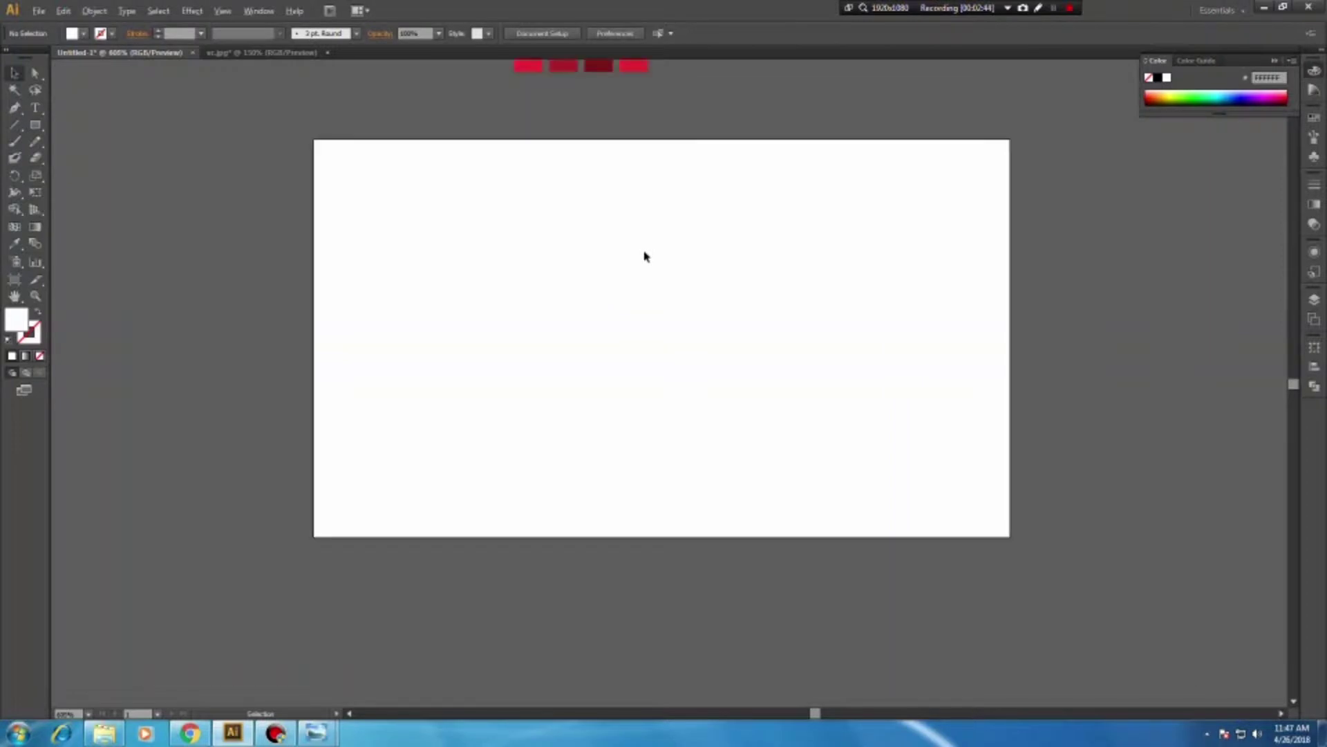
scroll(644, 256, "down", 1)
scroll(644, 257, "up", 1)
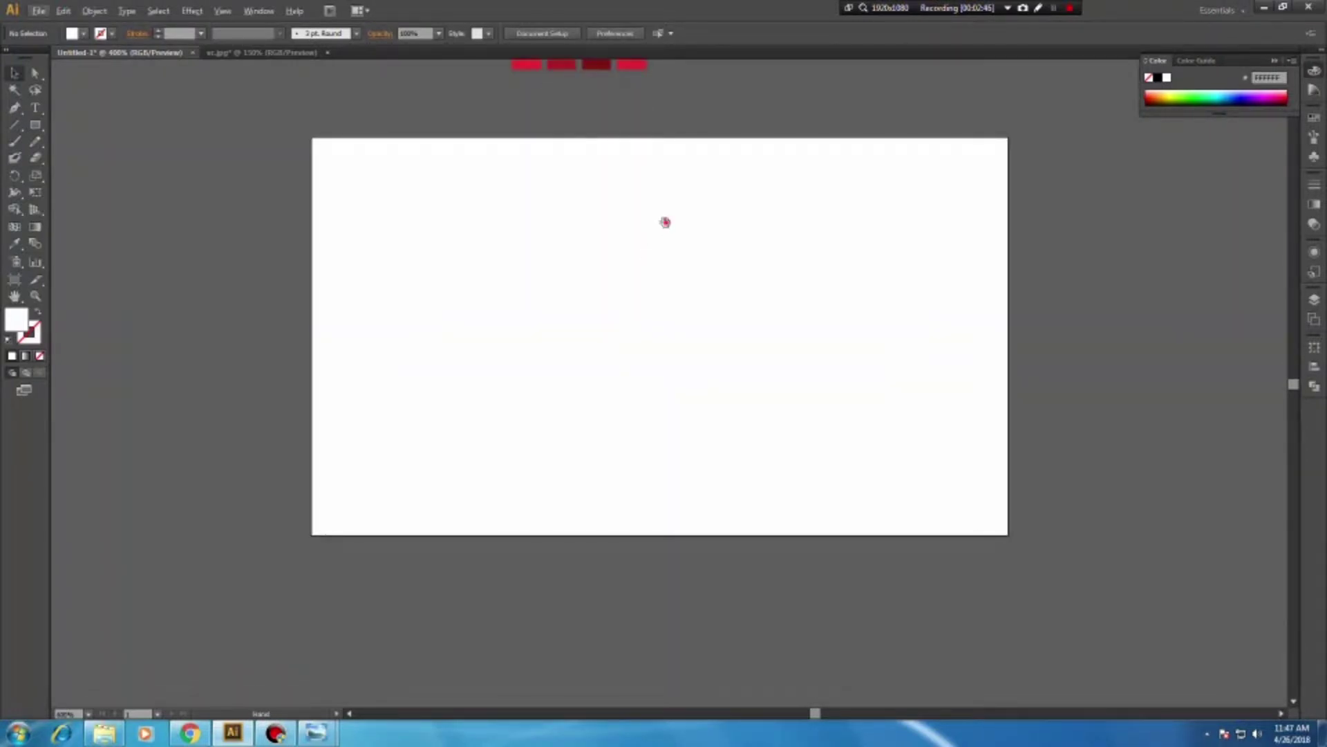
mouse_move(665, 222)
left_mouse_down()
mouse_move(658, 362)
mouse_move(656, 337)
left_mouse_up()
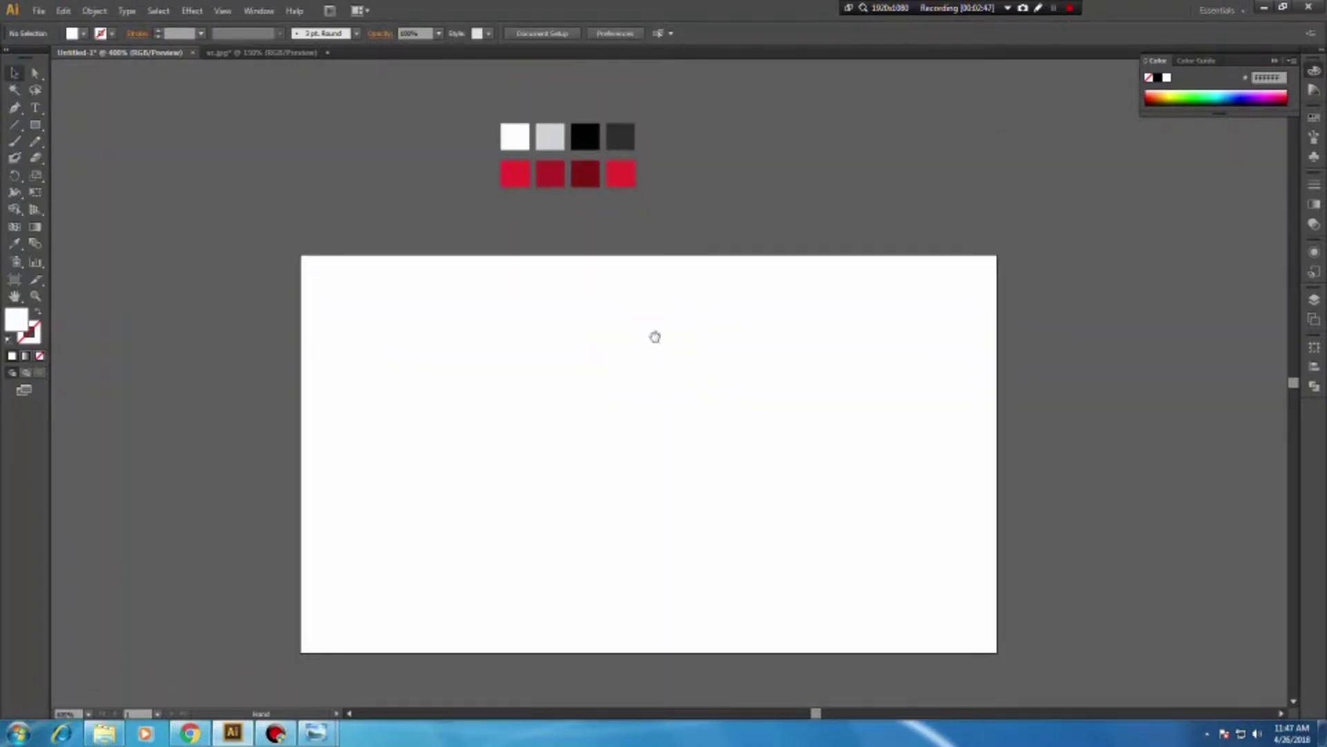
left_click(36, 126)
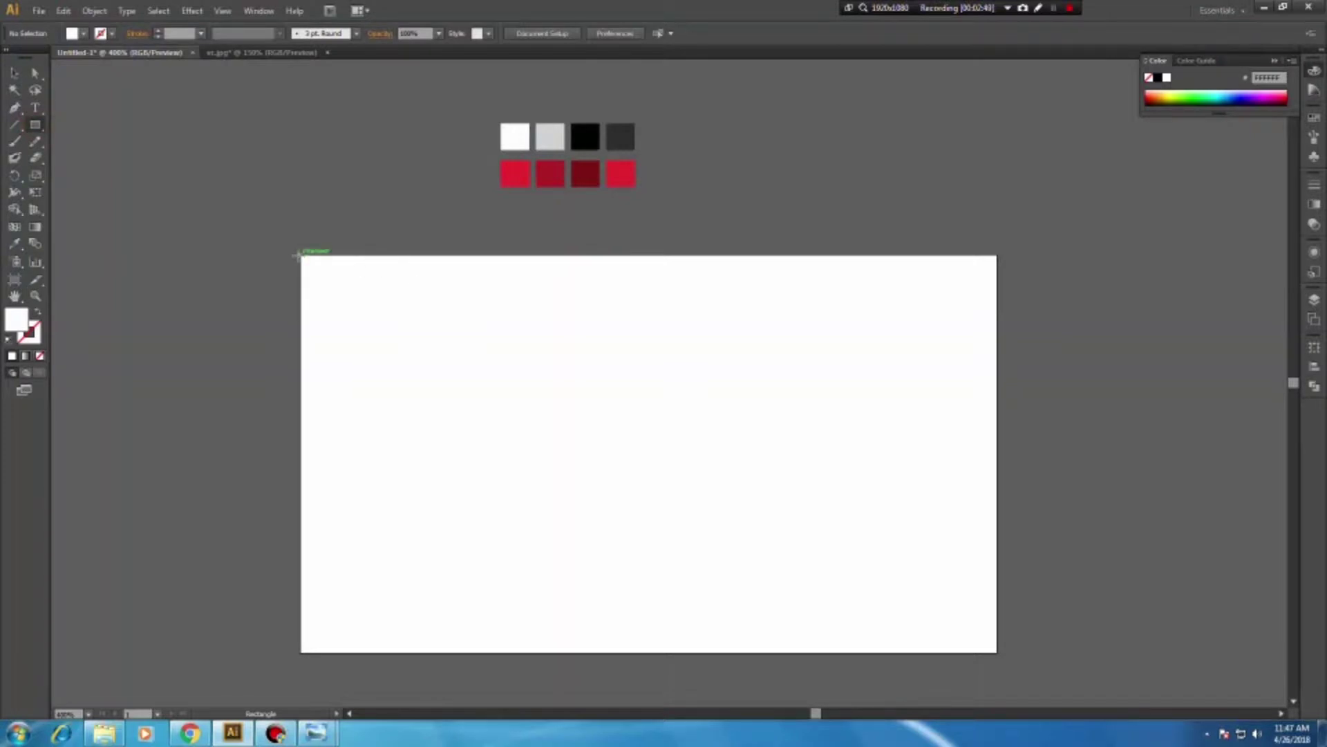
Draw a tall strip down the artboard's left edge and fill it from the bright red swatch
left_click_drag(301, 254, 395, 652)
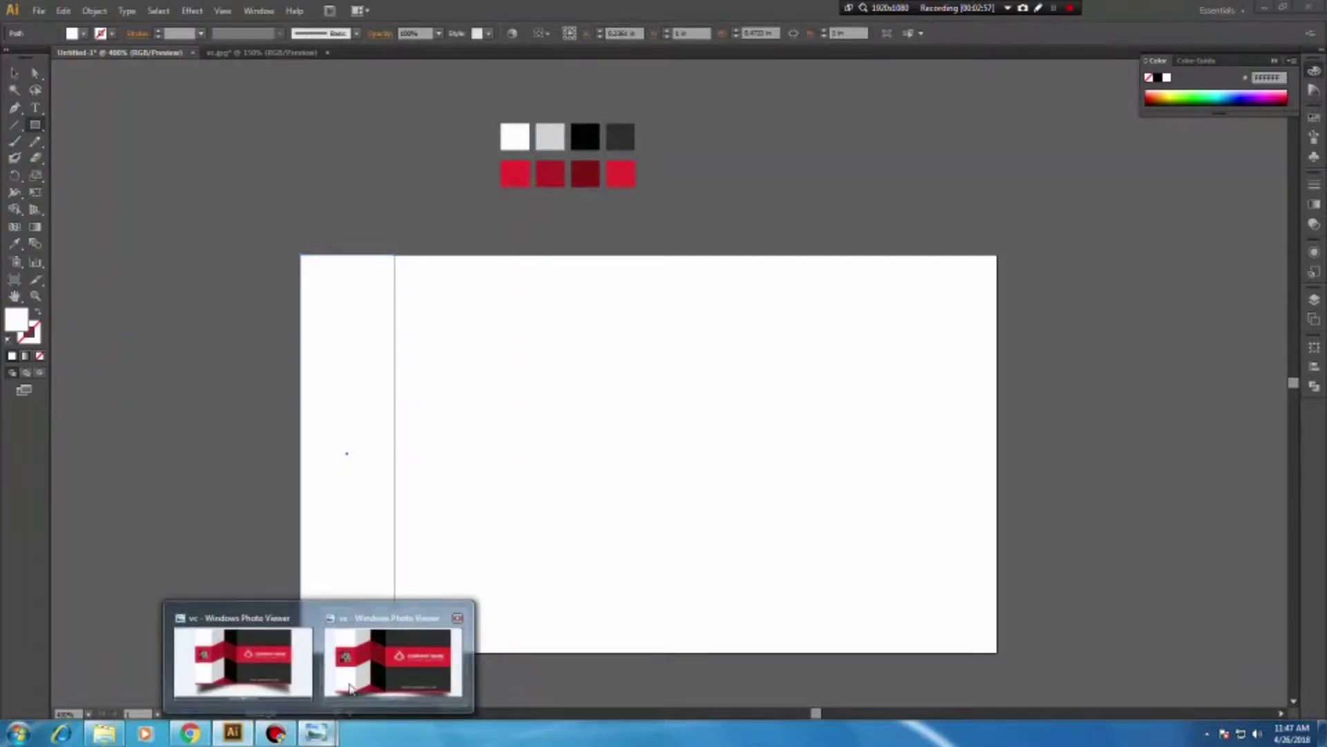
left_click(350, 687)
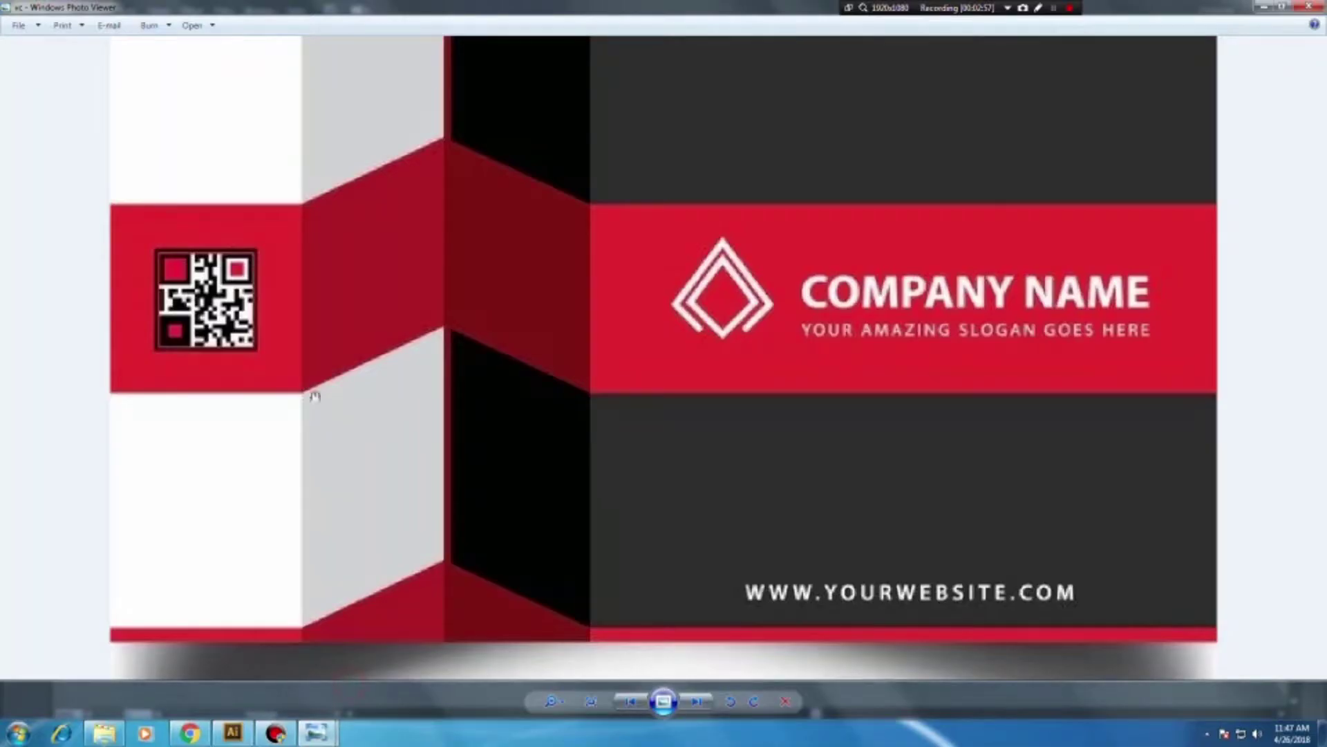
left_click(1311, 6)
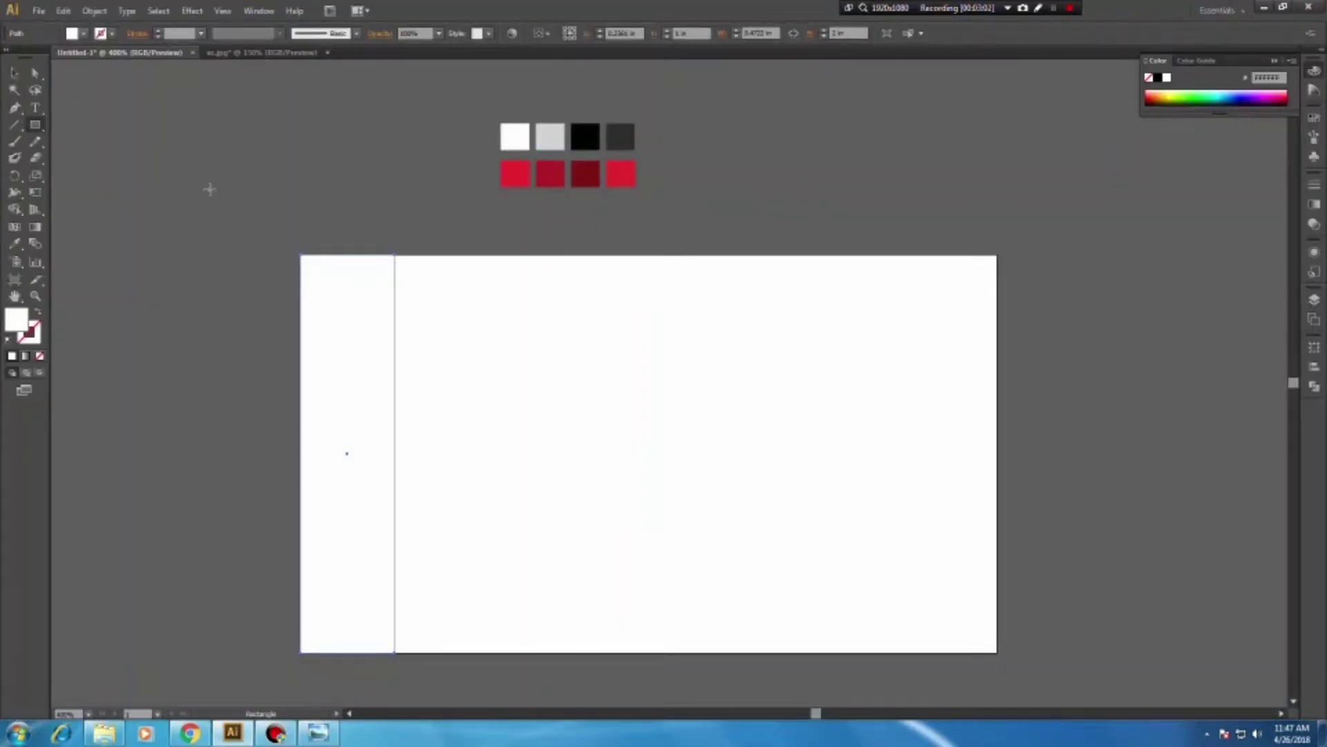
left_click(16, 77)
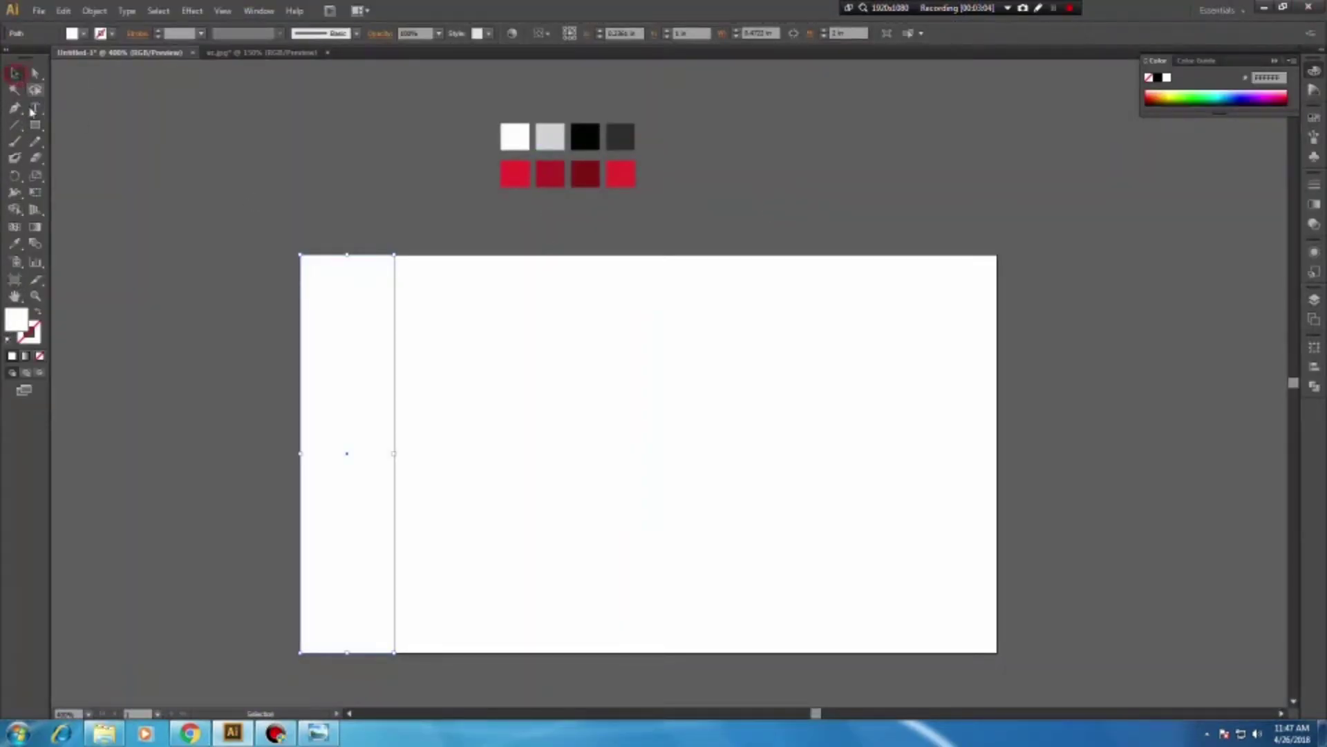
left_click(16, 251)
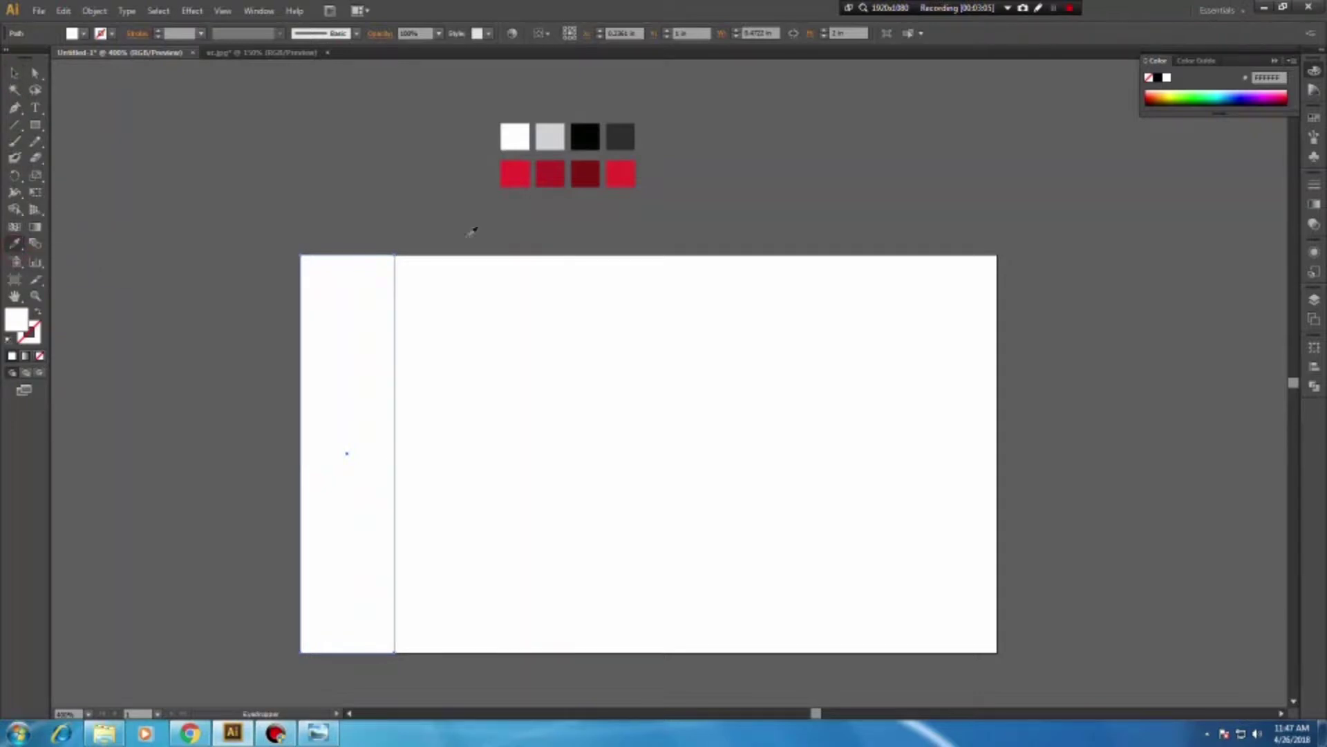
left_click(522, 169)
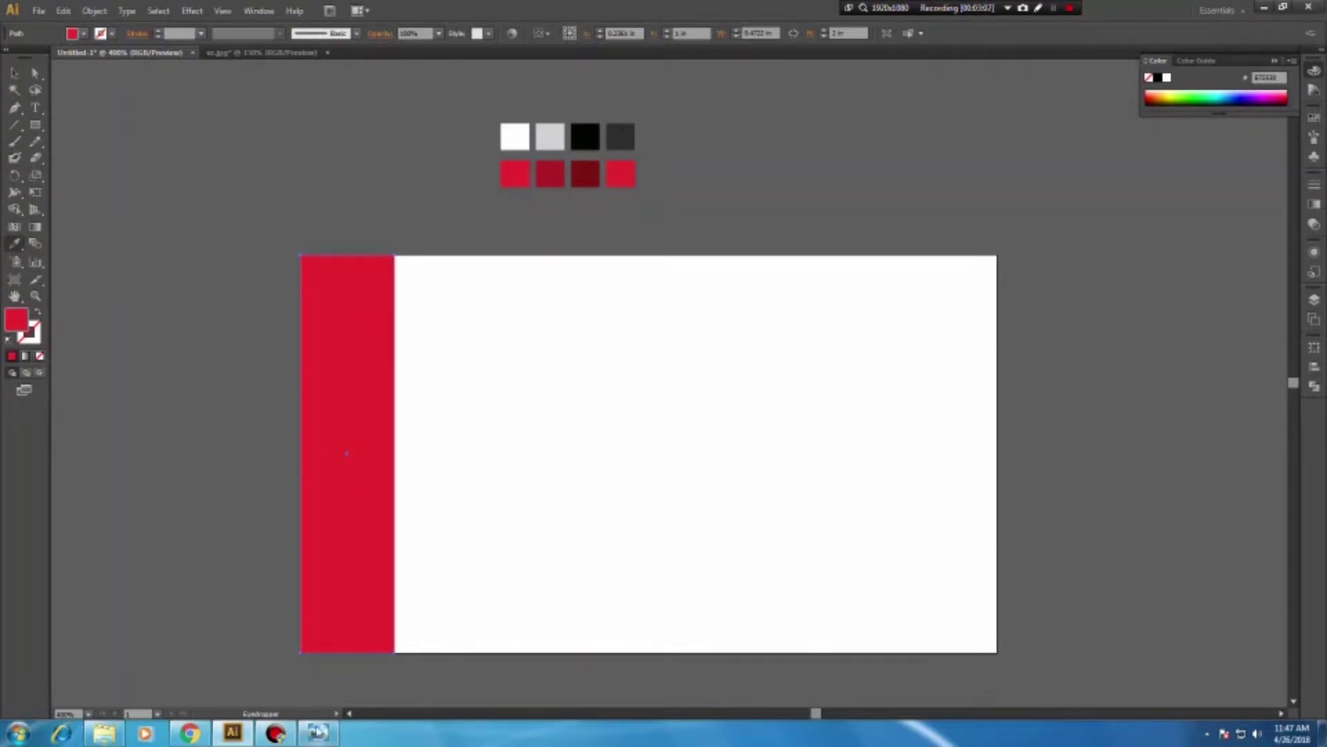
left_click(318, 731)
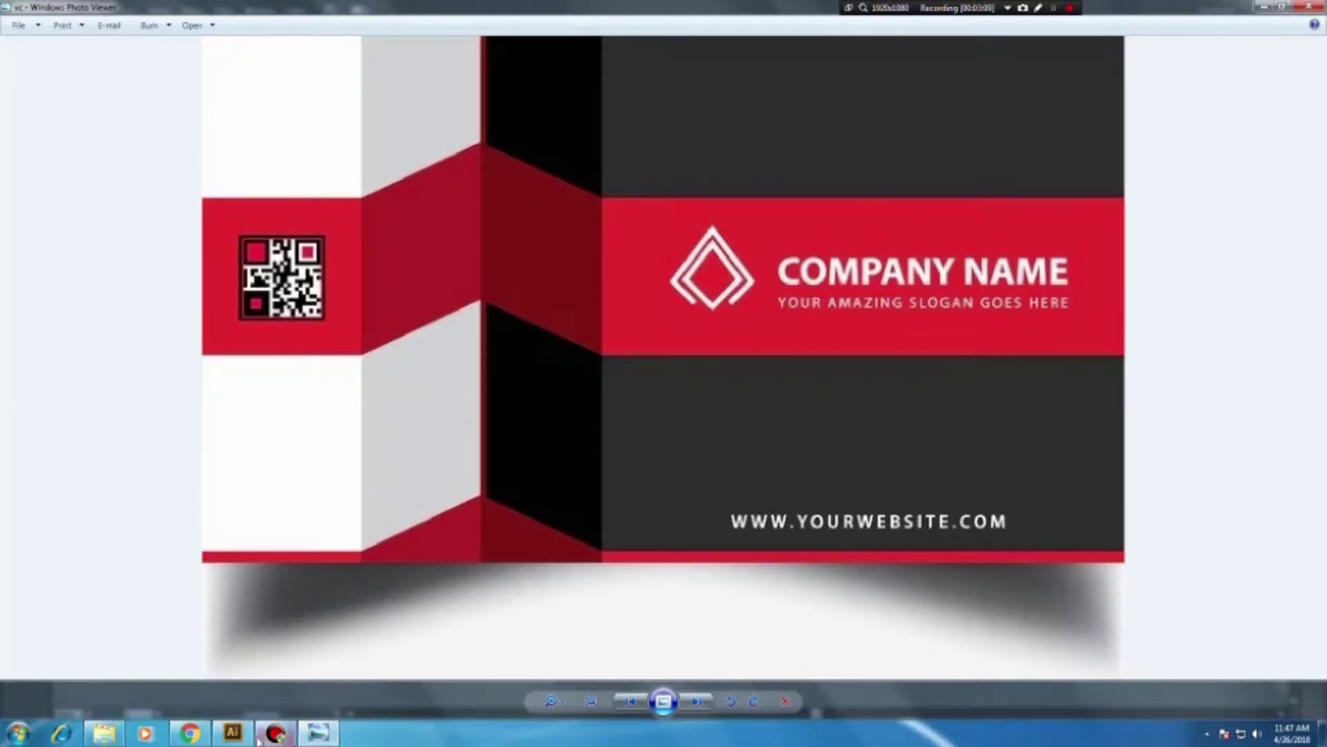
left_click(232, 731)
left_click(20, 73)
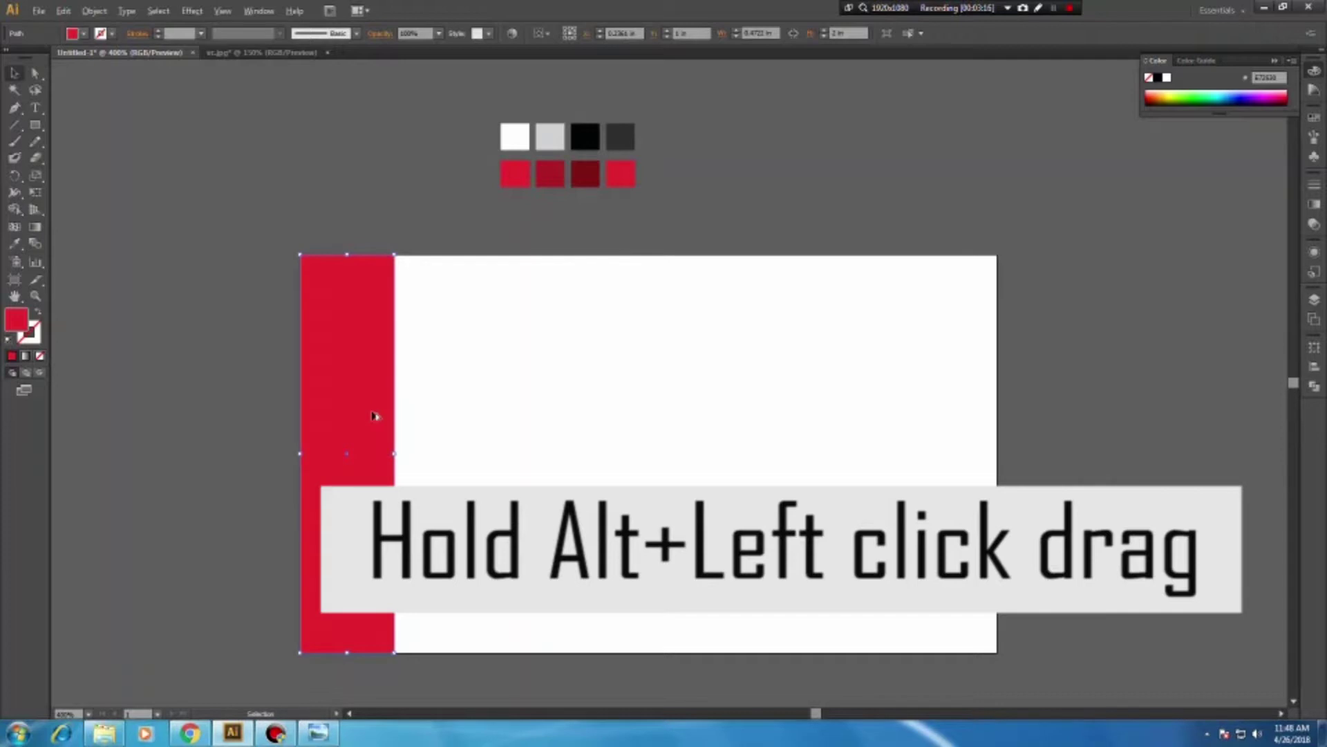
Duplicate the red strip to its right and colour it the darker red swatch
left_click_drag(388, 415, 467, 419)
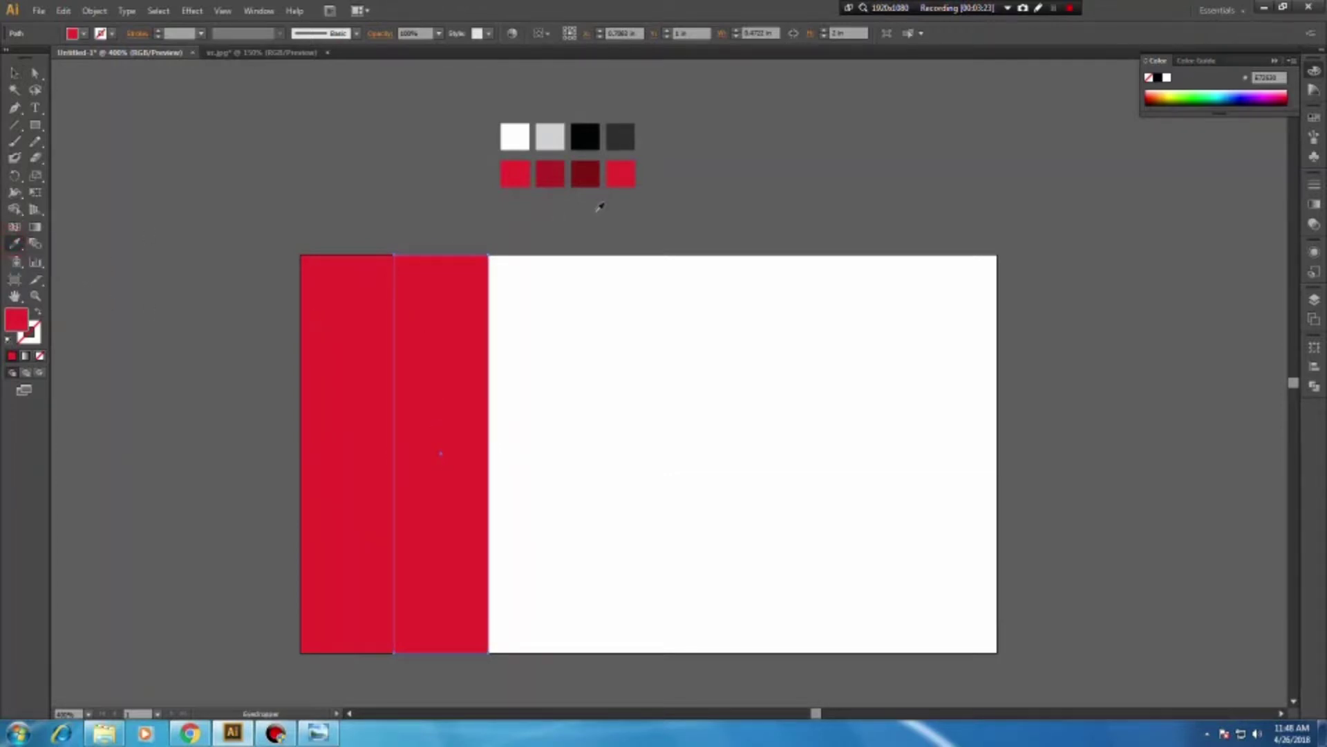
left_click(550, 173)
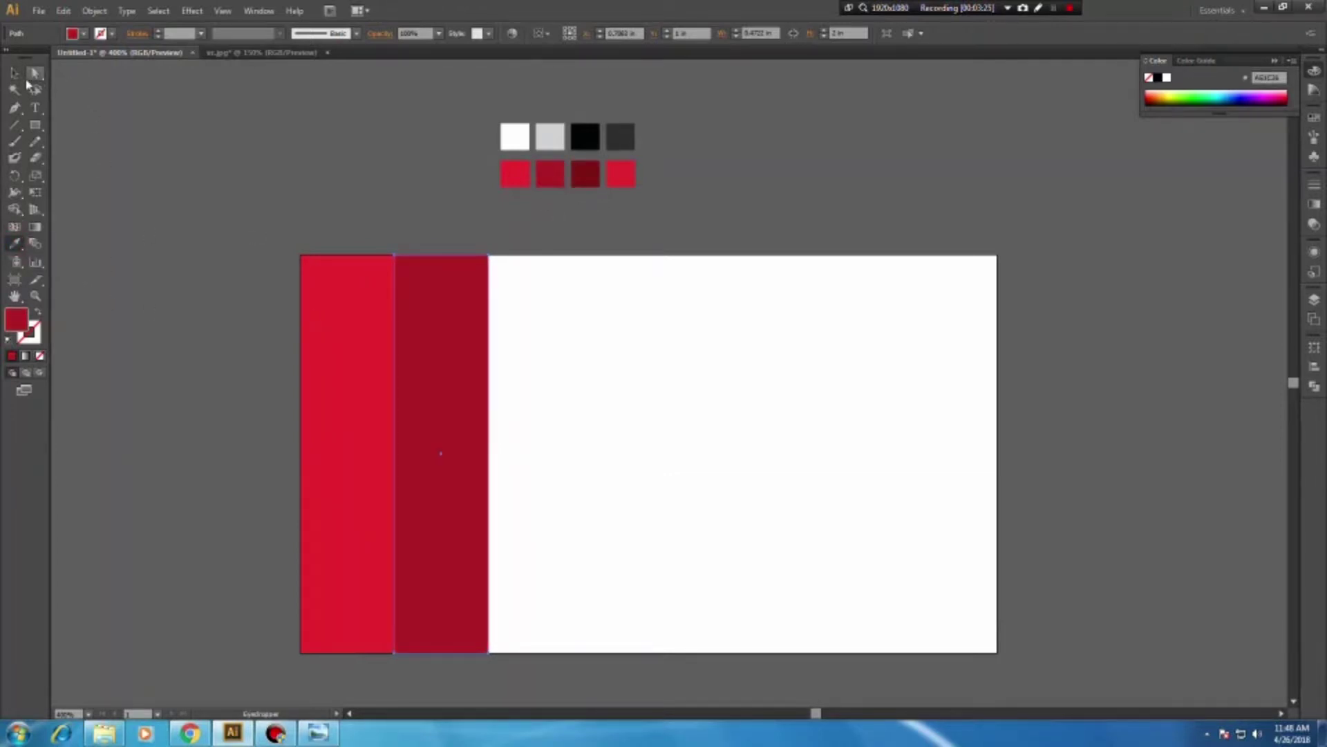
left_click(14, 73)
left_click(318, 735)
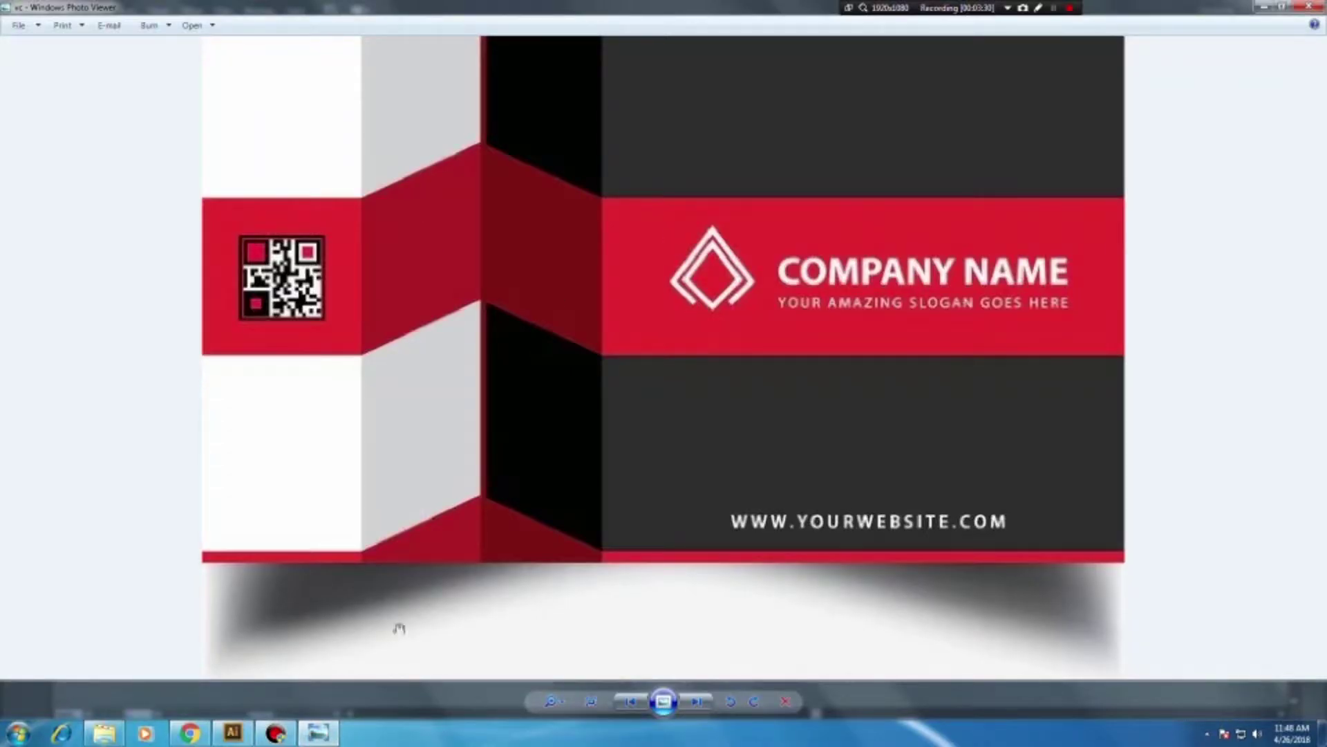
left_click(232, 733)
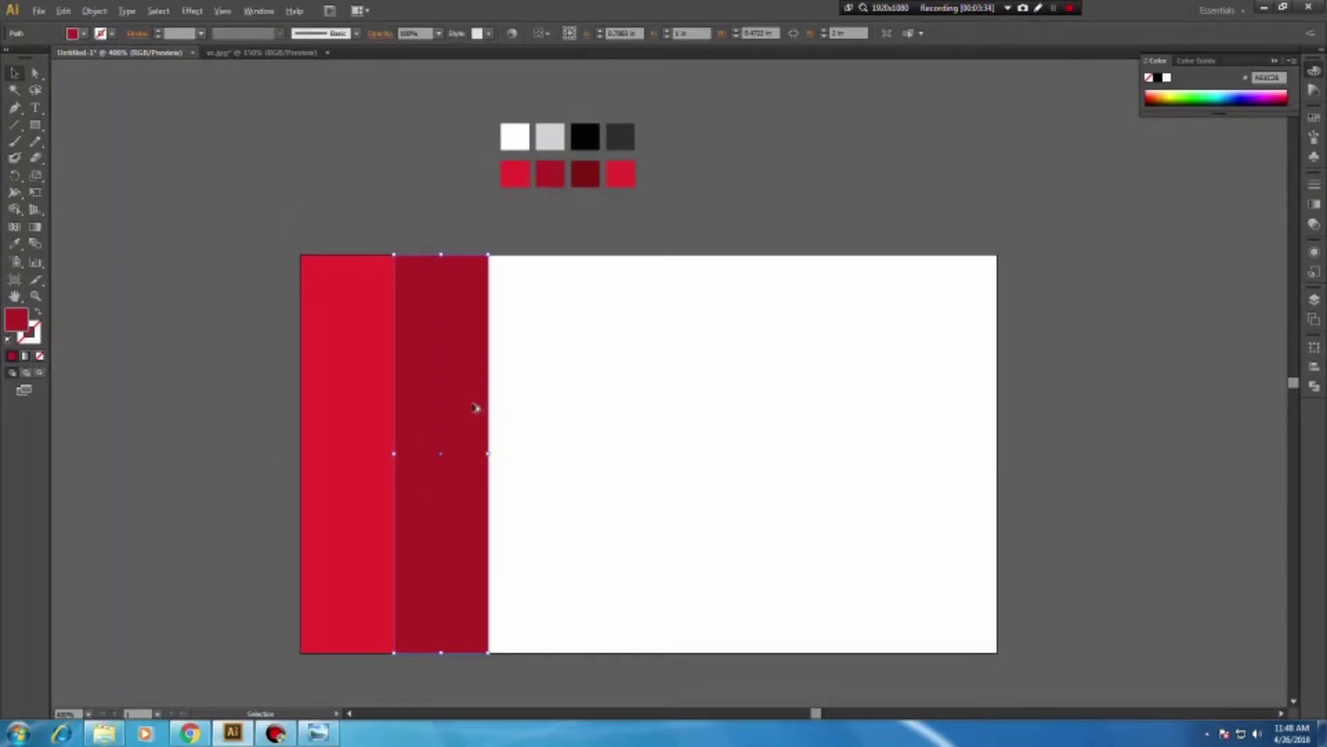
Duplicate that strip again to its right and colour it the darkest red swatch
left_click_drag(476, 408, 565, 408)
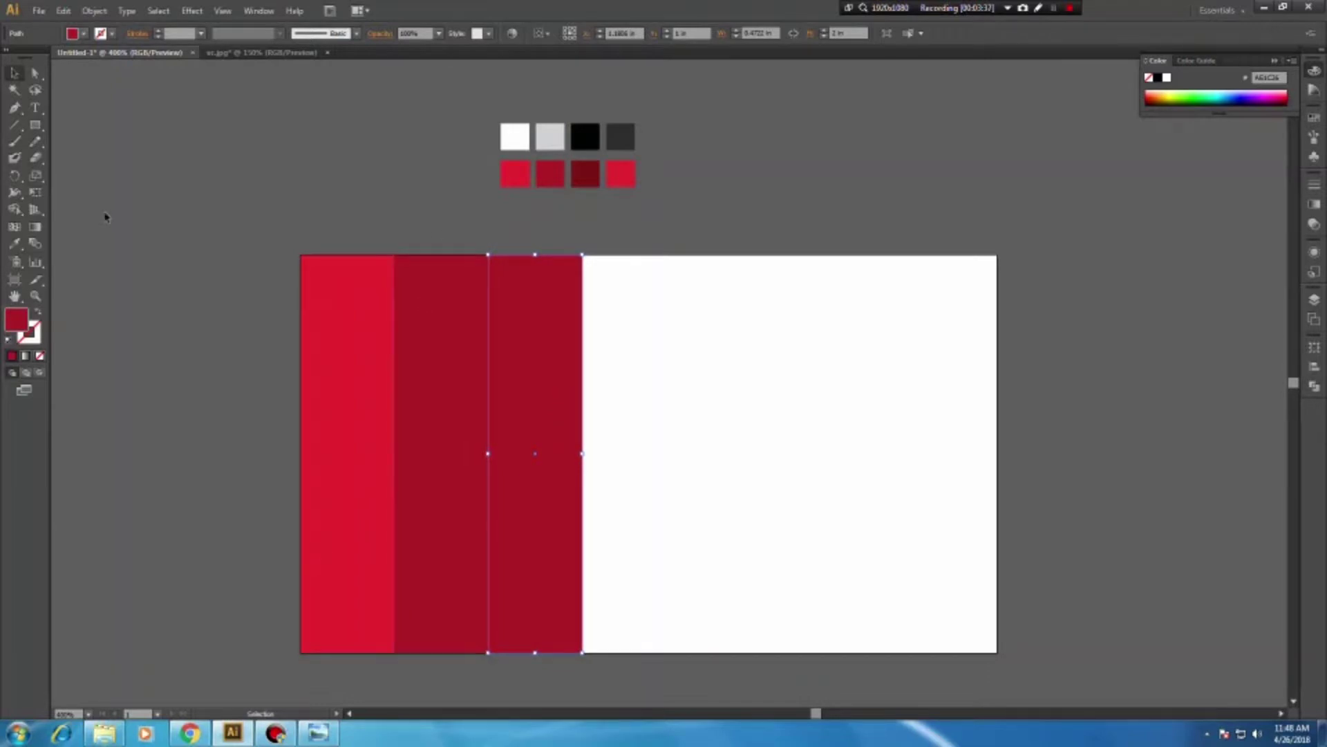
left_click(15, 242)
left_click(586, 173)
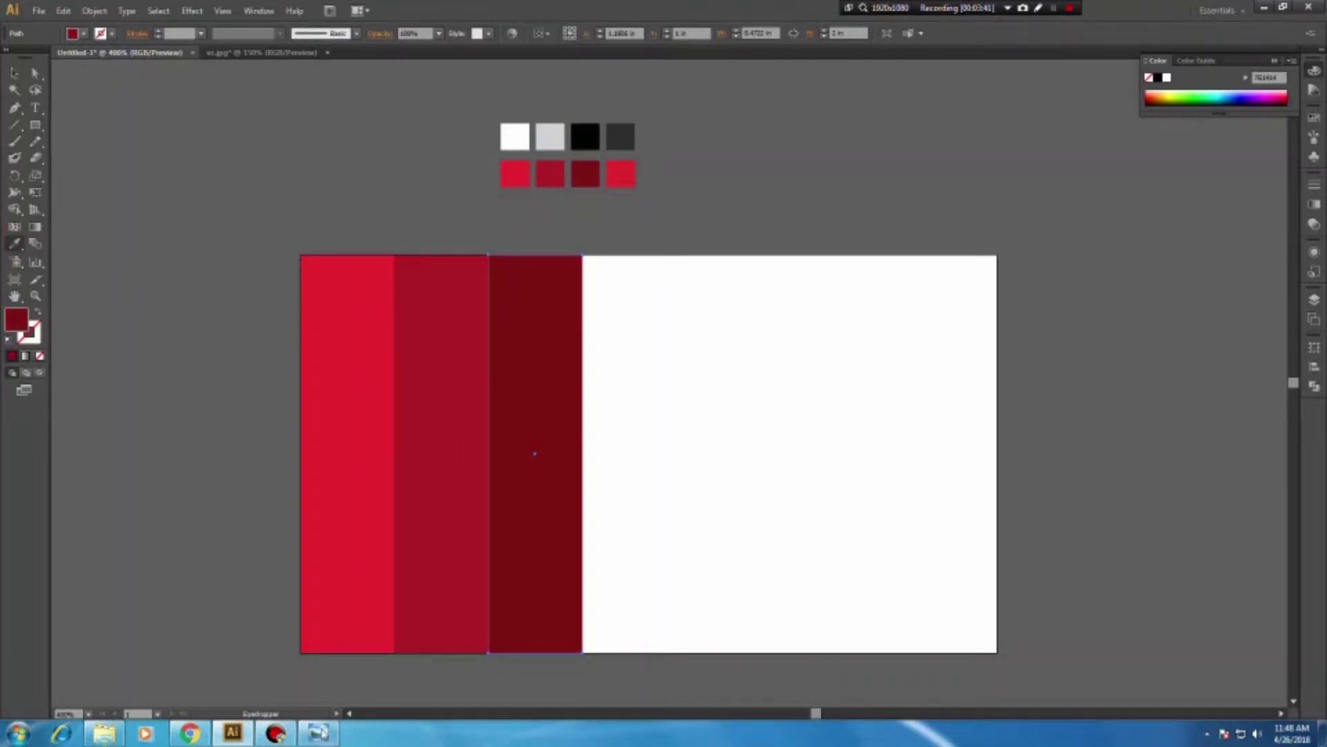
left_click(318, 732)
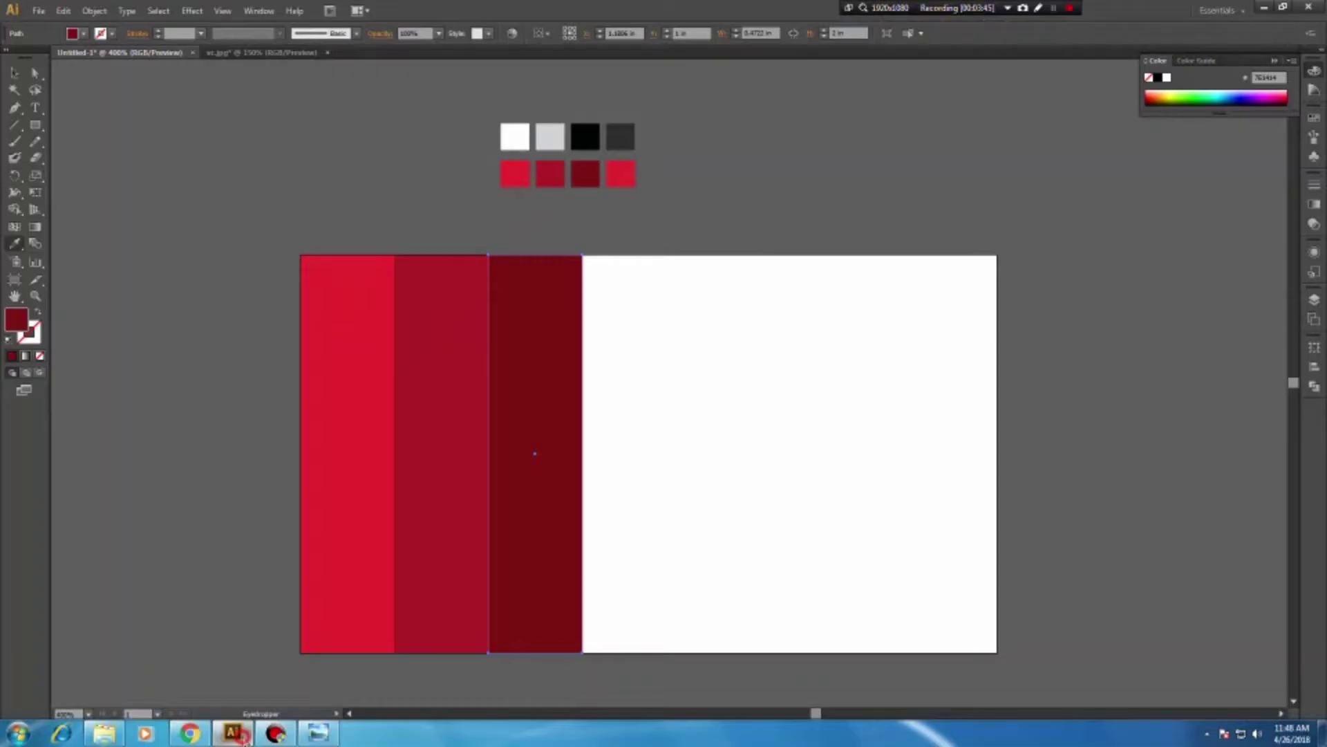
left_click(232, 732)
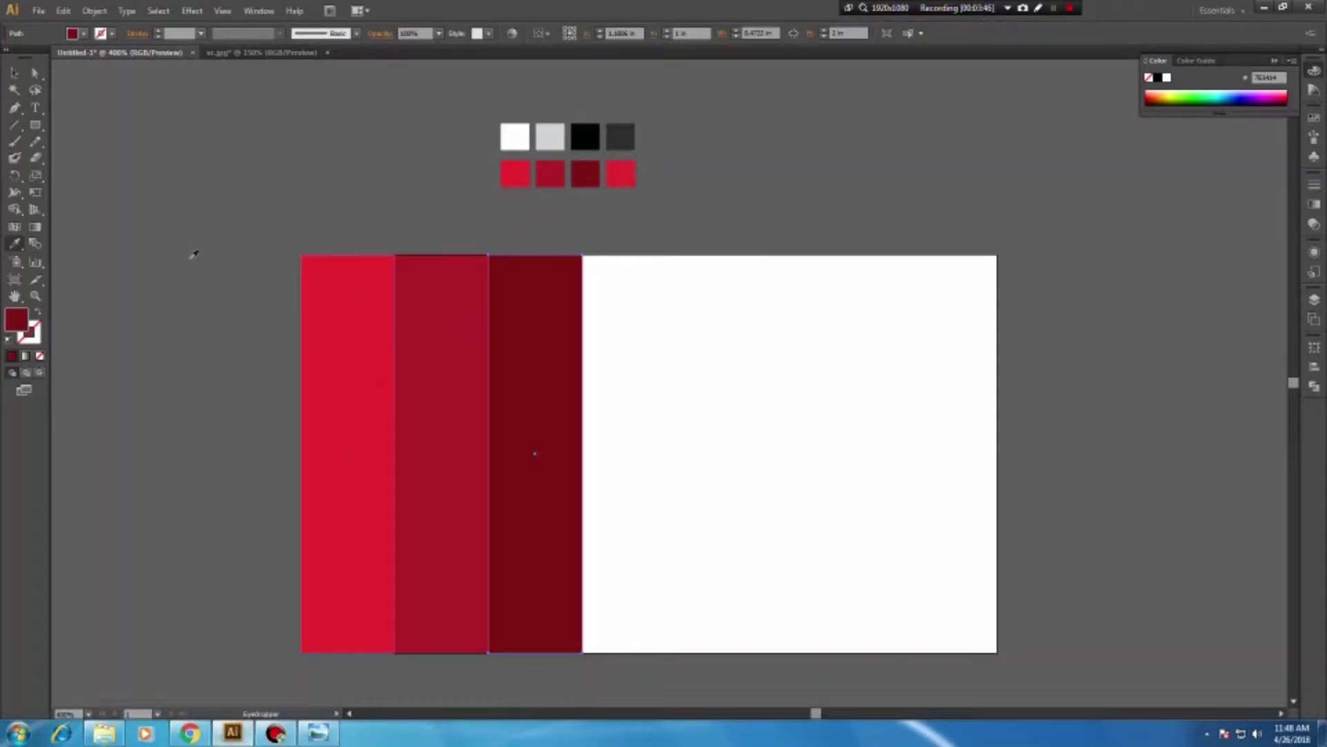
Copy the dark strip, stretch it to the card's right edge, and fill it bright red
left_click(14, 73)
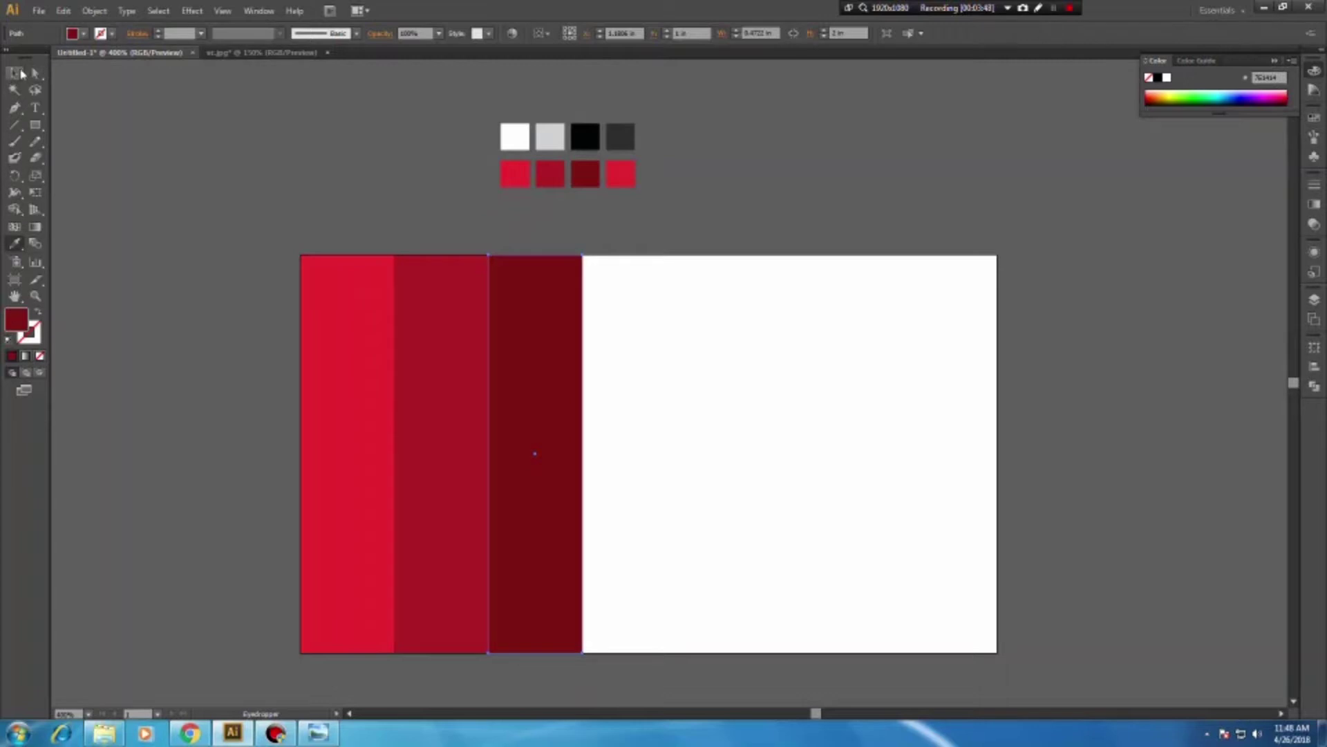
left_click_drag(535, 454, 1004, 461)
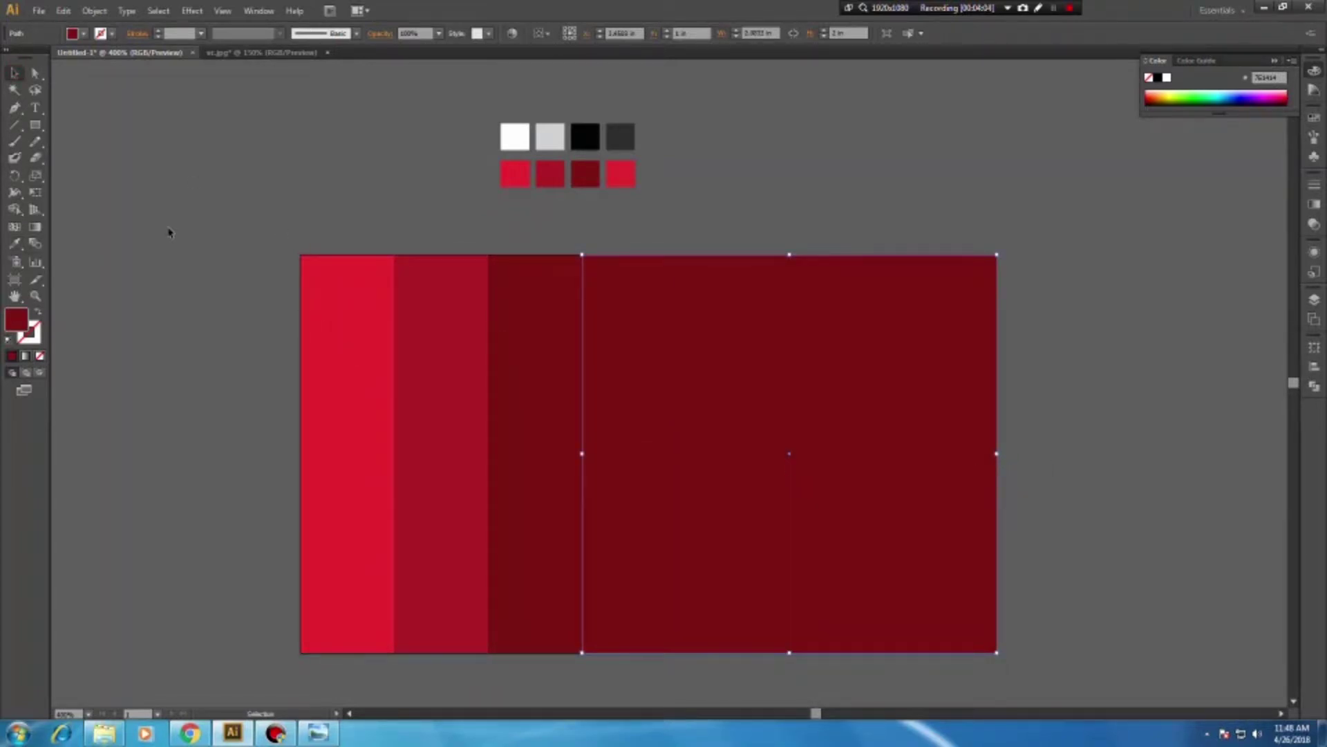
left_click(17, 245)
left_click(636, 173)
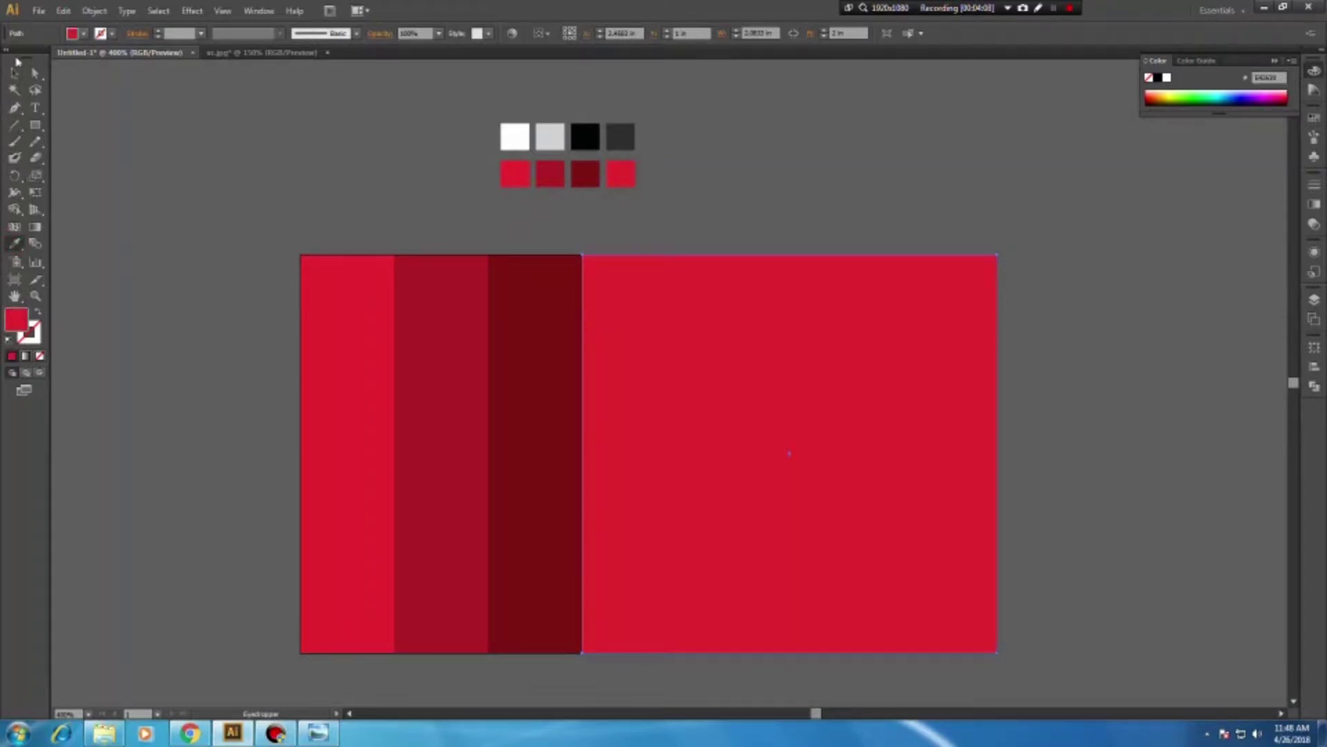
left_click(15, 72)
left_click(148, 236)
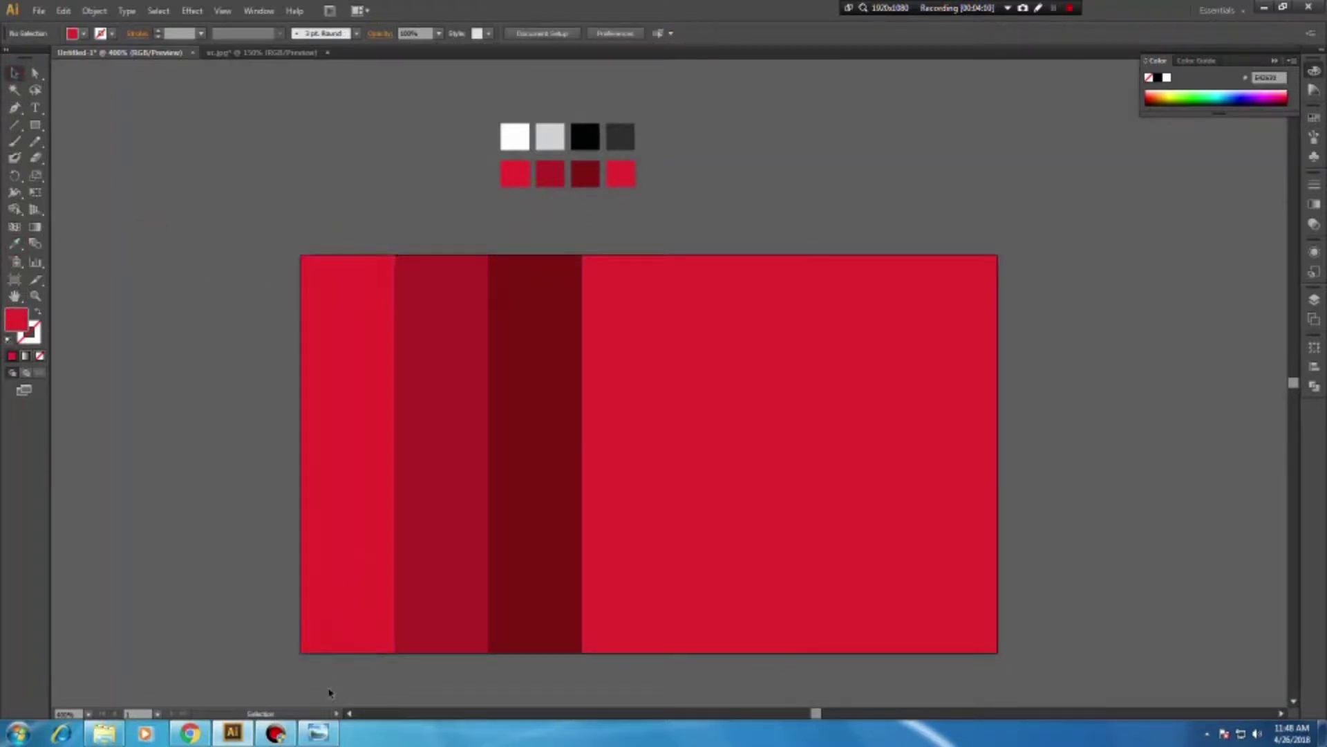
left_click(318, 733)
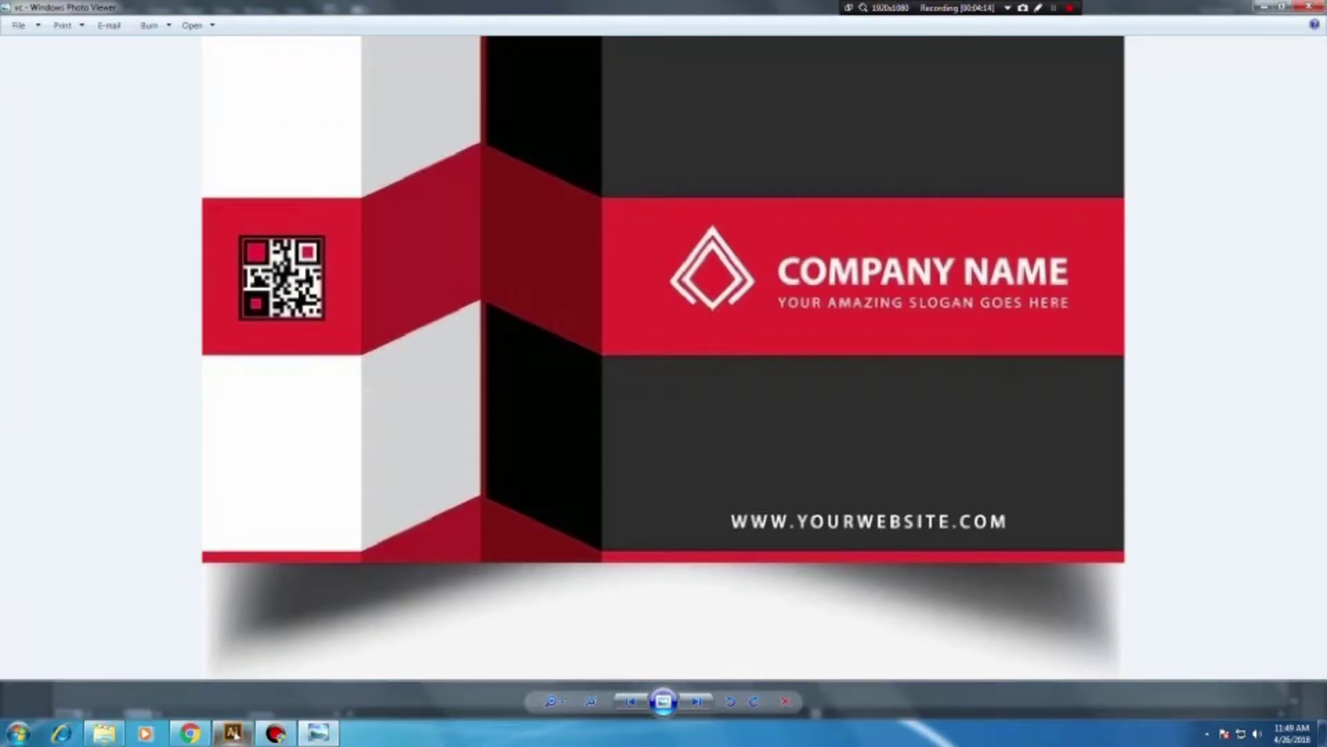
left_click(232, 731)
left_click(34, 126)
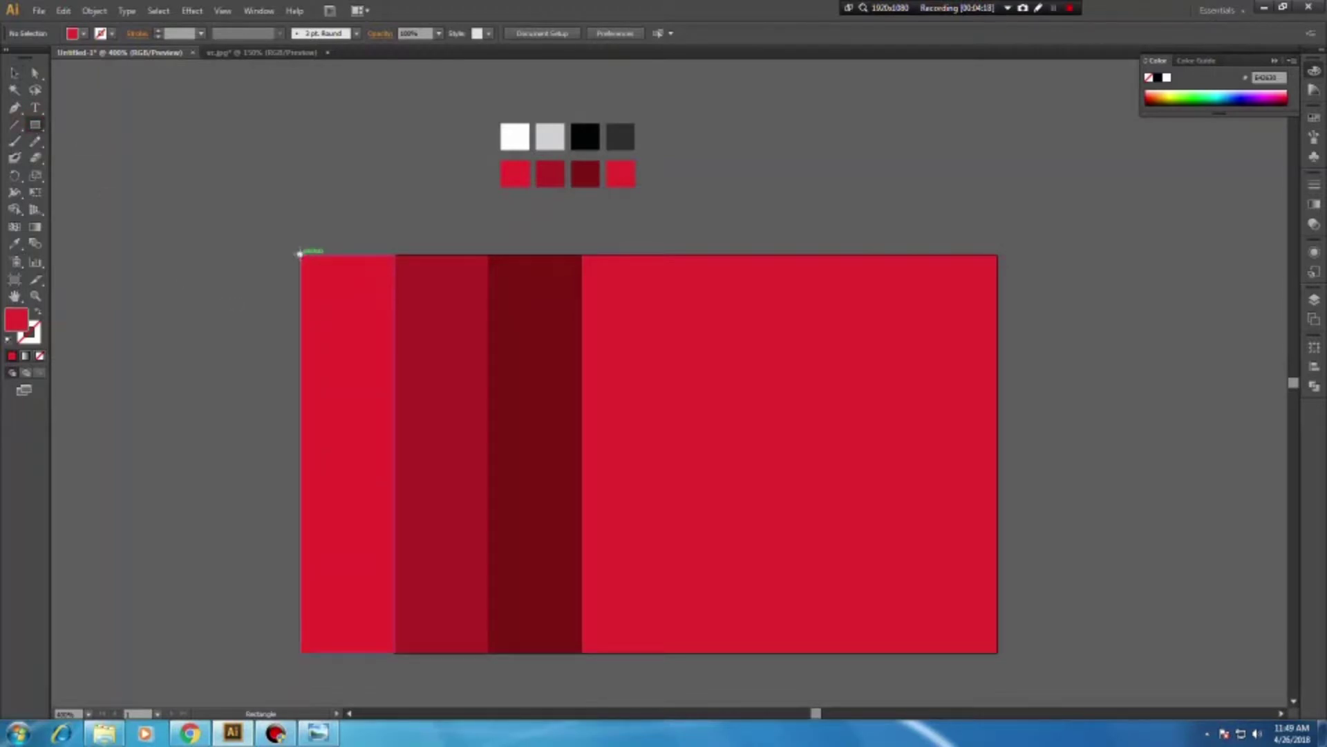
Paste a copy of the left red strip in place and shrink it upward into a top square
left_click_drag(300, 253, 394, 652)
left_click(14, 72)
left_click(332, 458)
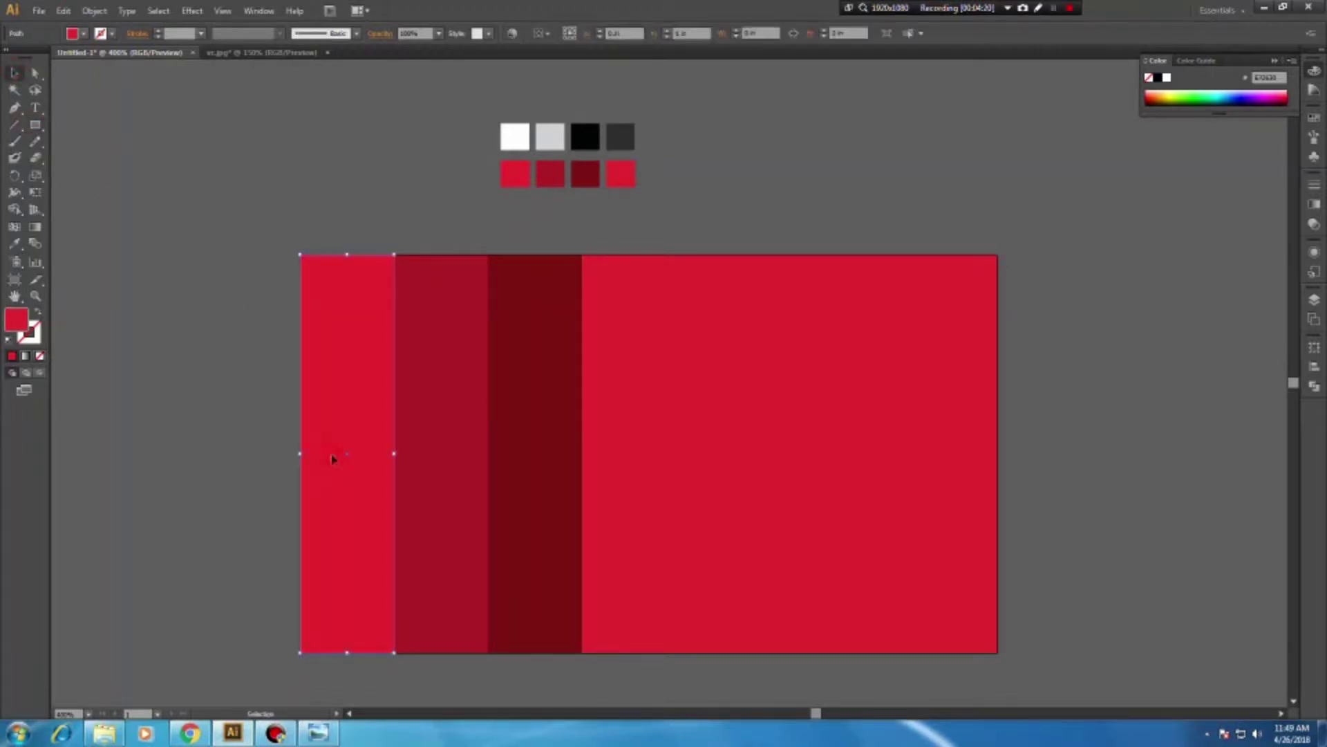
key("a")
left_click(94, 10)
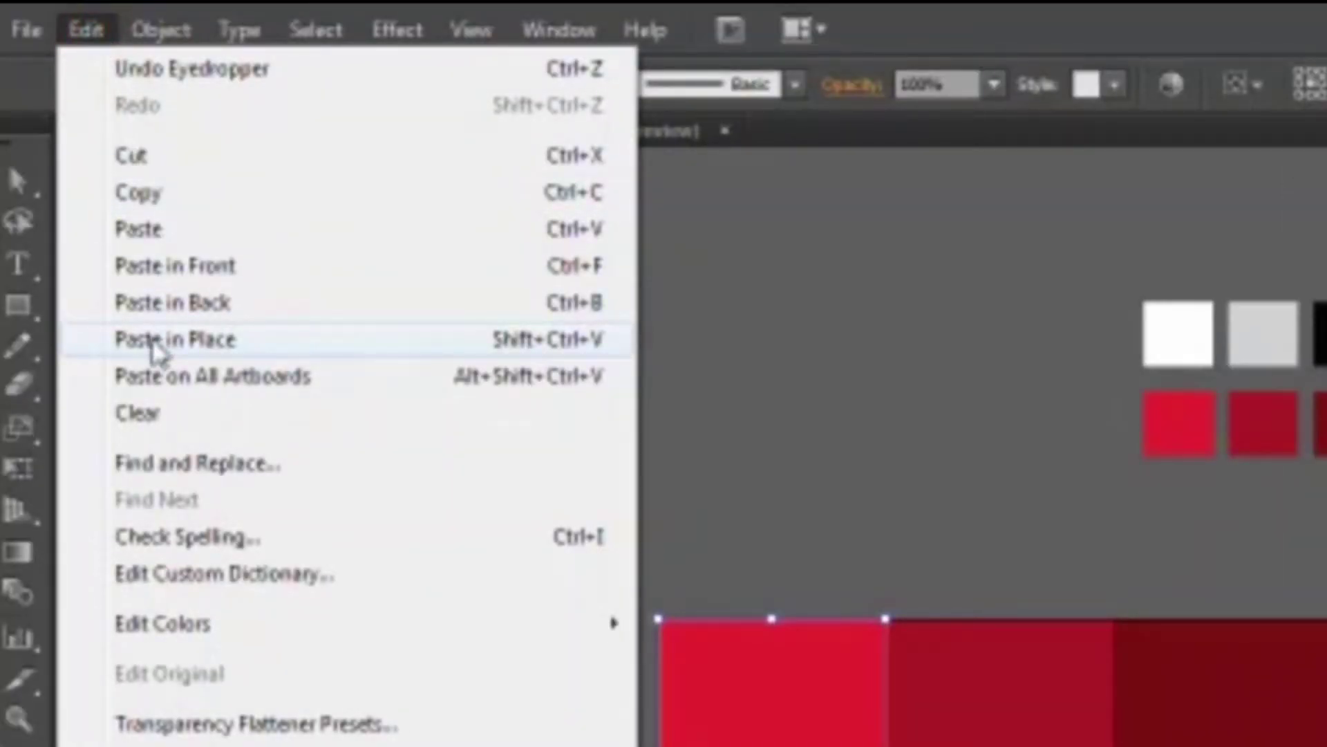
left_click(158, 341)
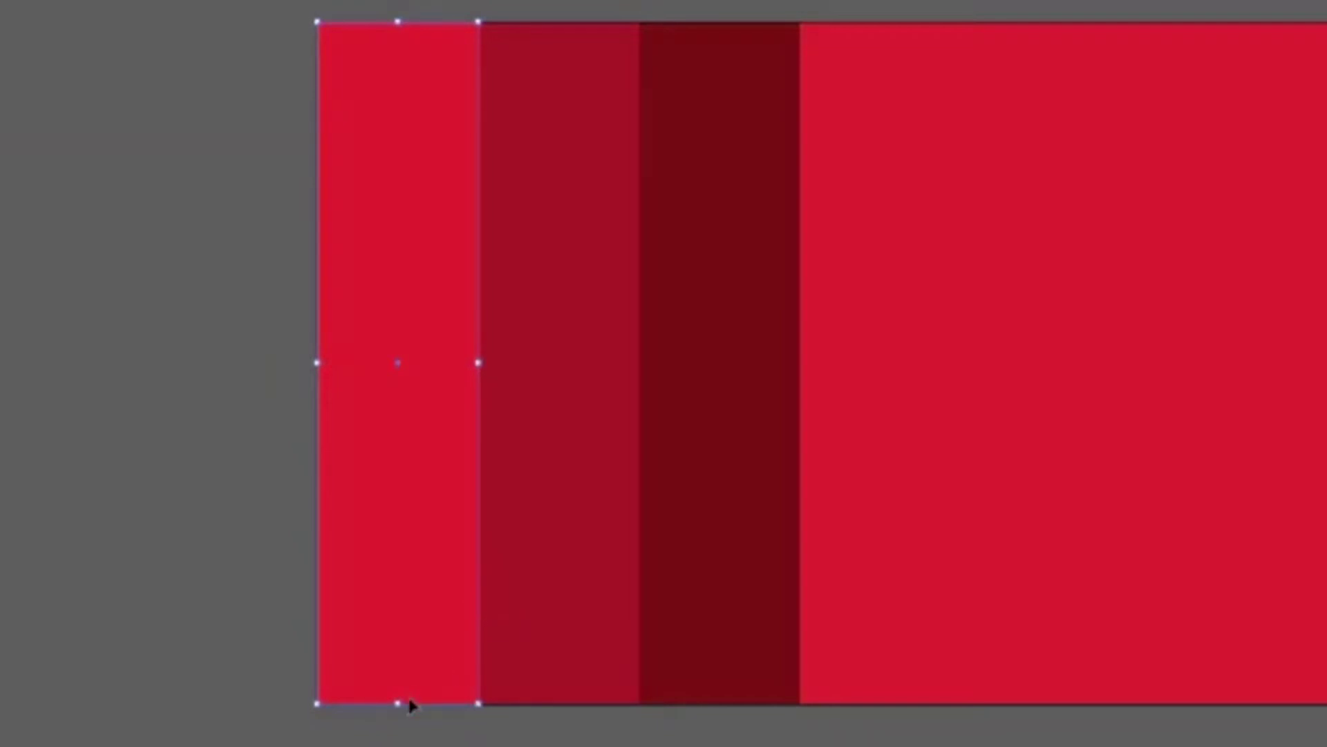
left_click_drag(398, 703, 398, 170)
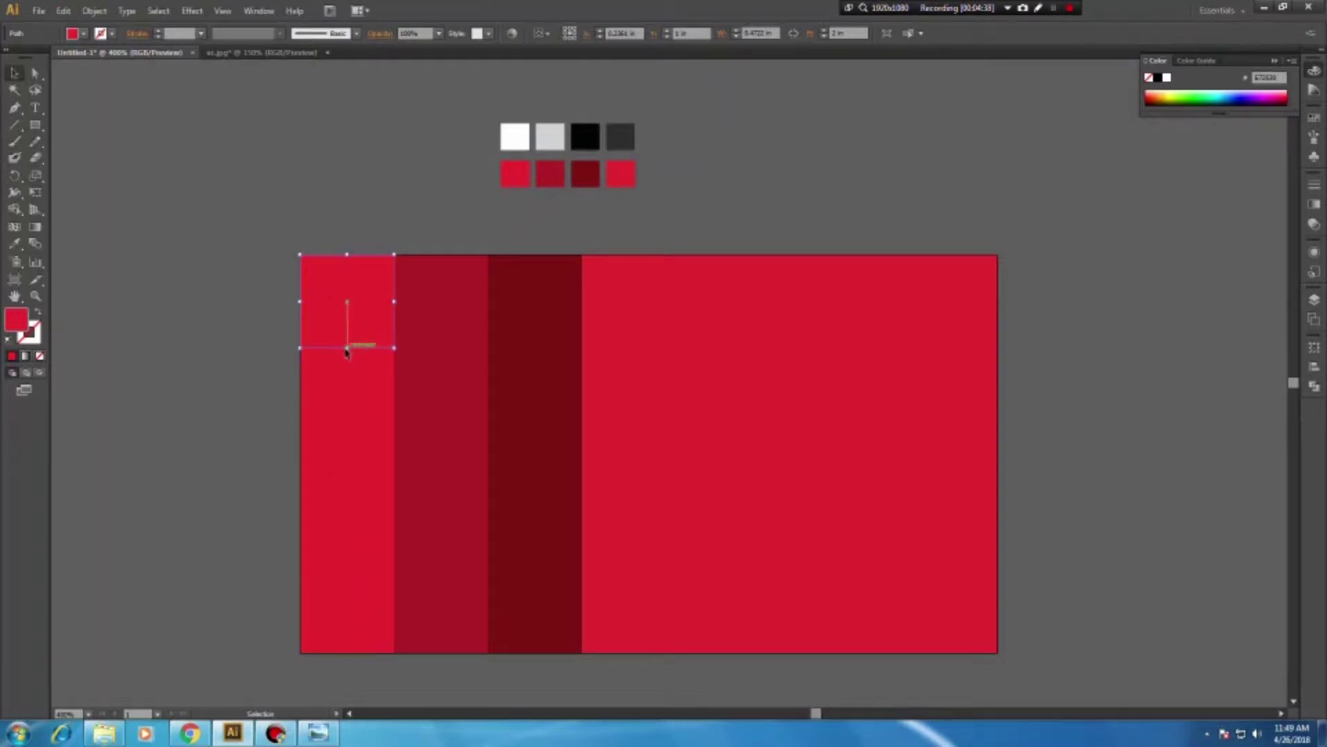
left_click_drag(346, 349, 346, 348)
Fill the top square with white and compare it against the reference card
left_click(14, 243)
left_click(515, 135)
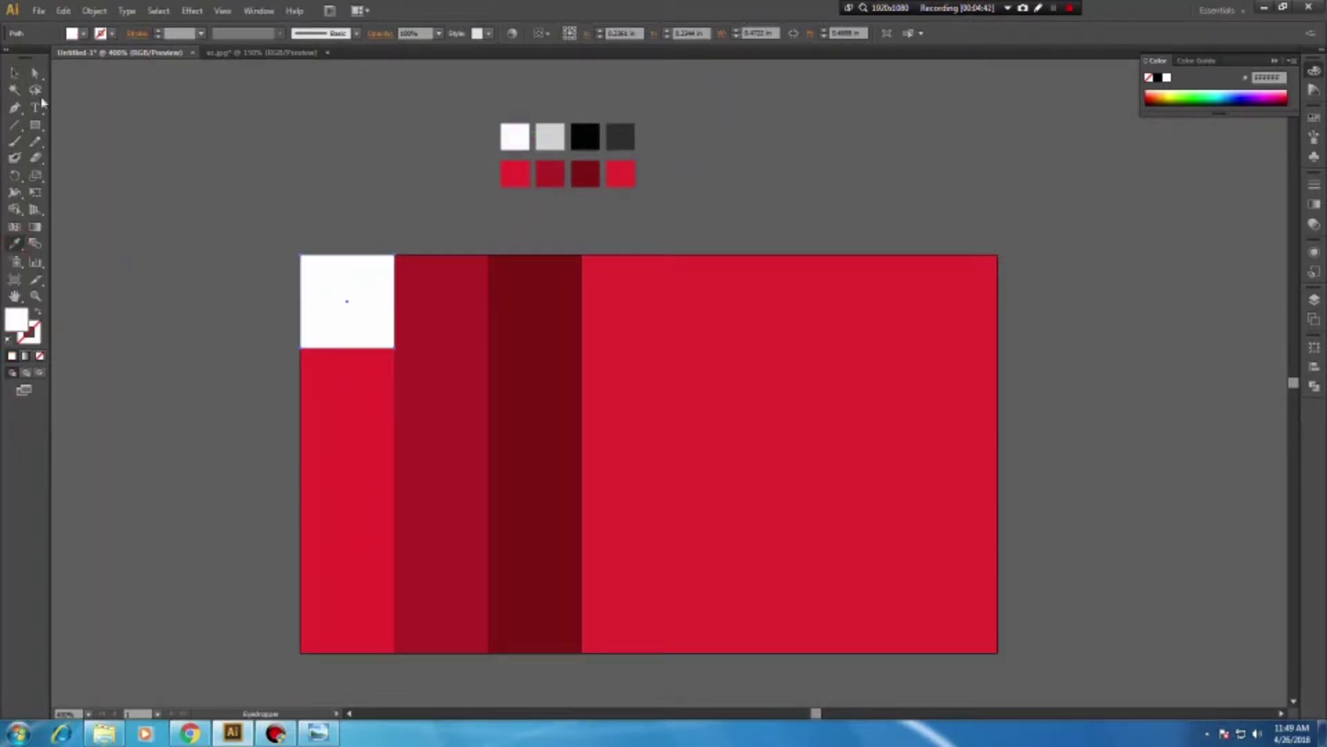
left_click(15, 73)
left_click(104, 197)
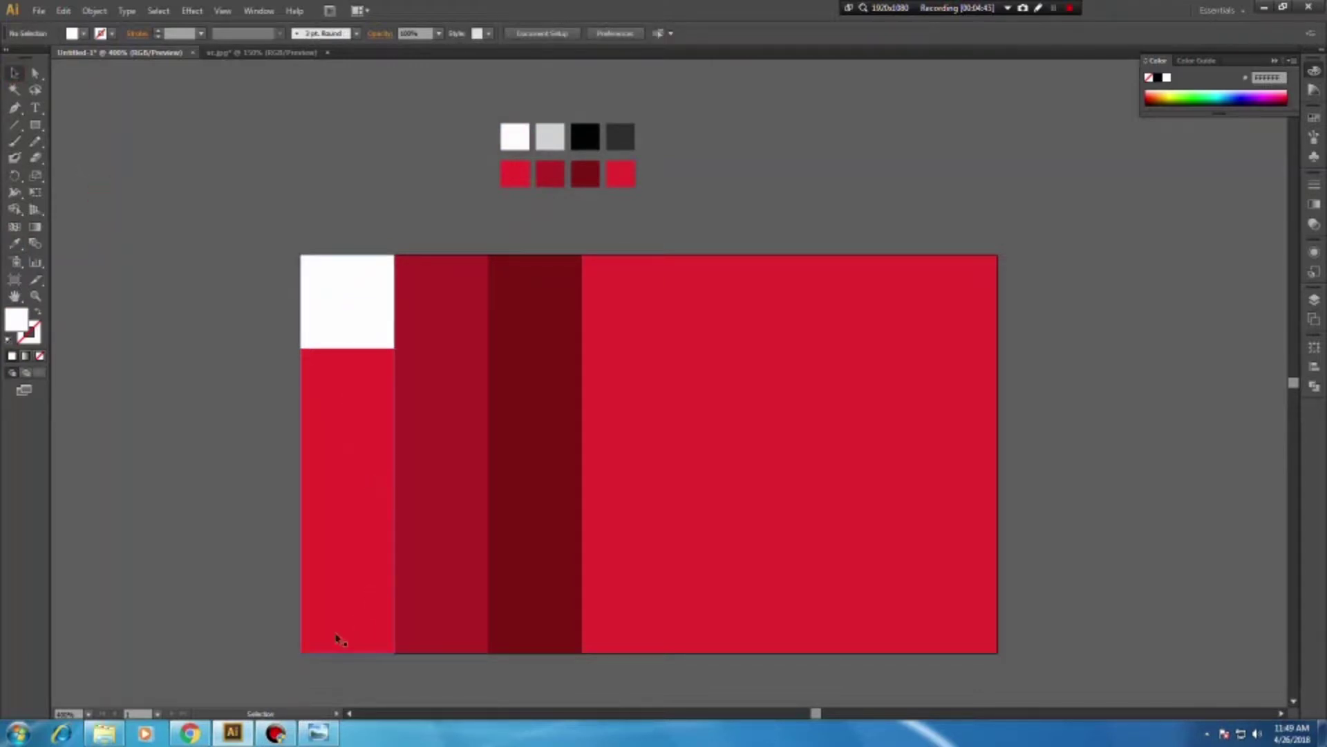
left_click(318, 732)
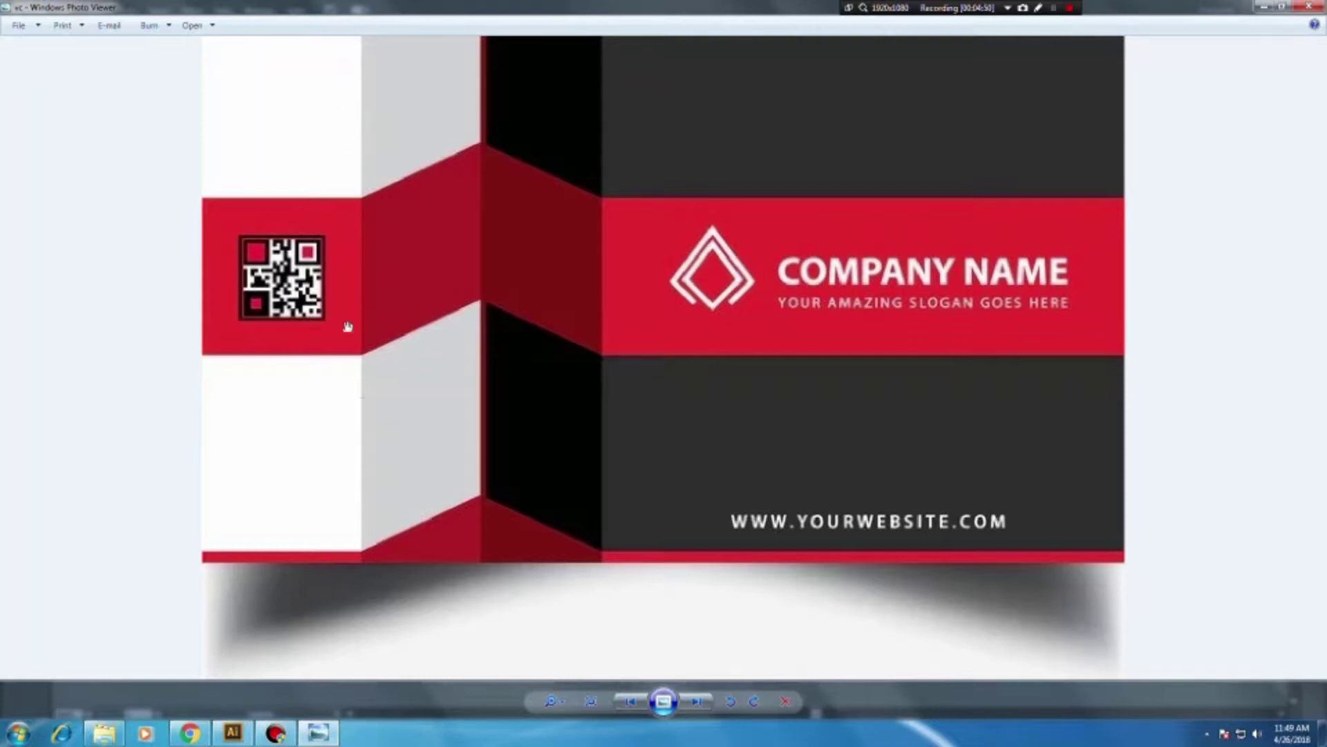
Lengthen the white square slightly and duplicate it lower down the left column
key("alt+Tab")
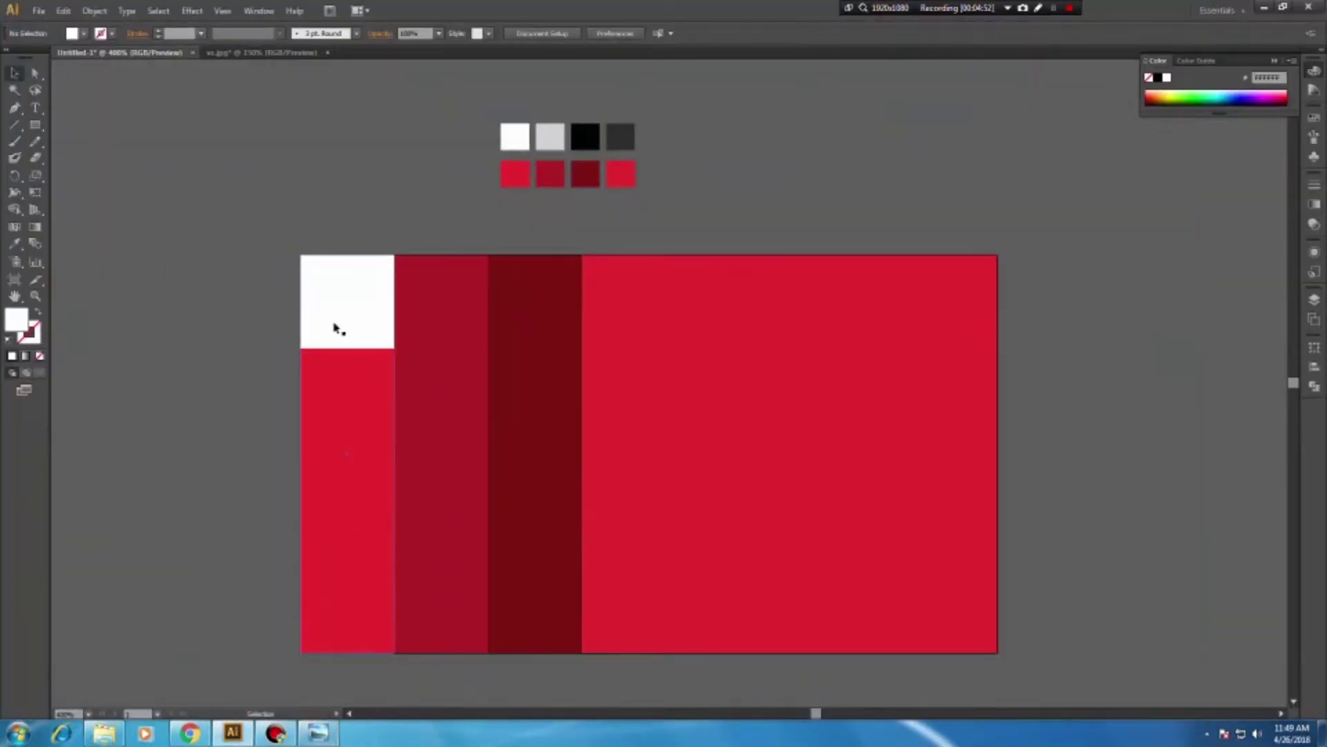
left_click(335, 319)
left_click_drag(348, 348, 348, 361)
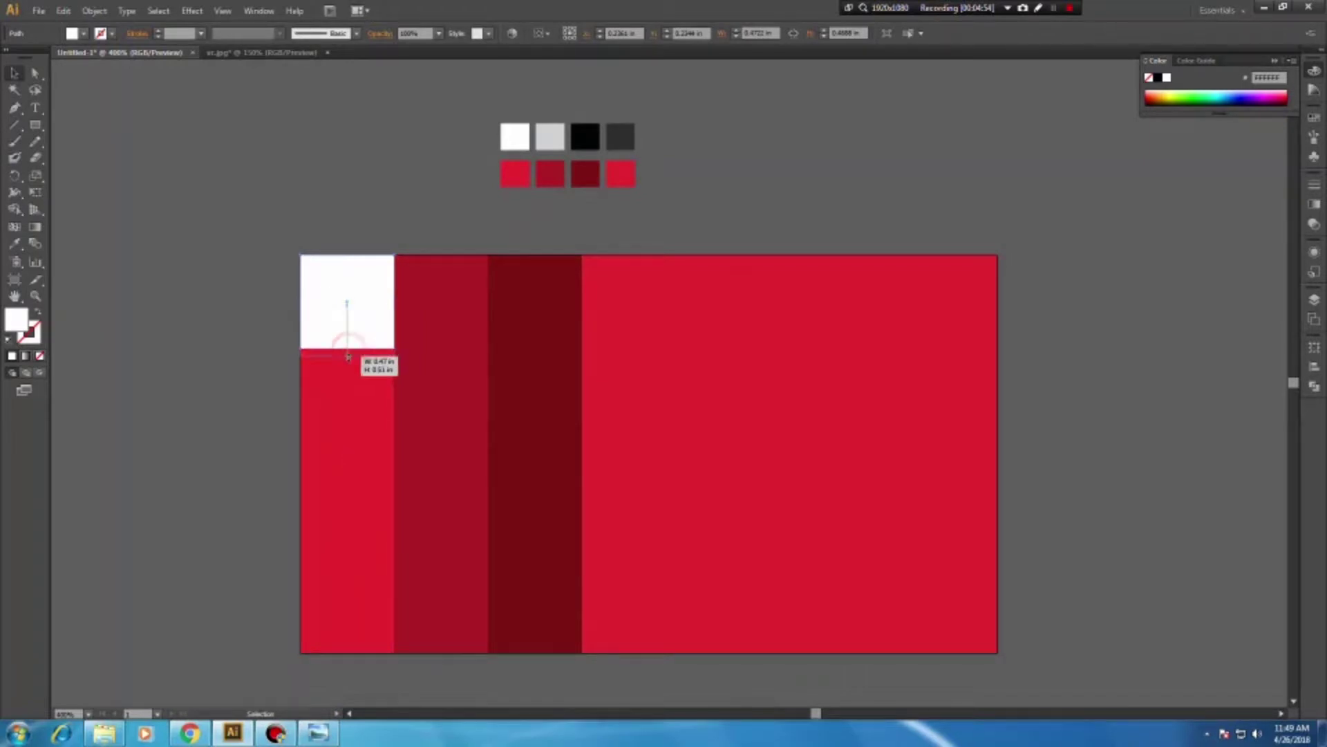
left_click(204, 443)
left_click(373, 345)
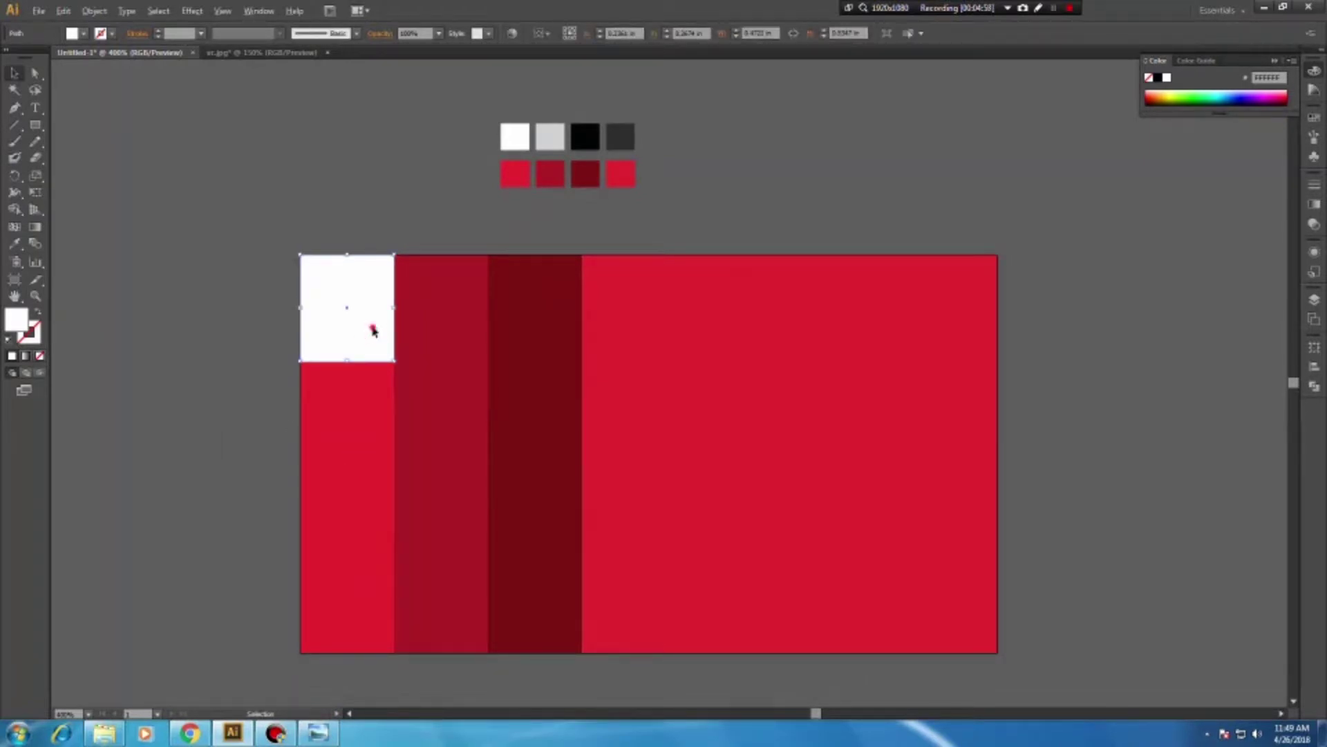
mouse_move(372, 331)
left_mouse_down()
mouse_move(379, 548)
mouse_move(348, 630)
left_mouse_up()
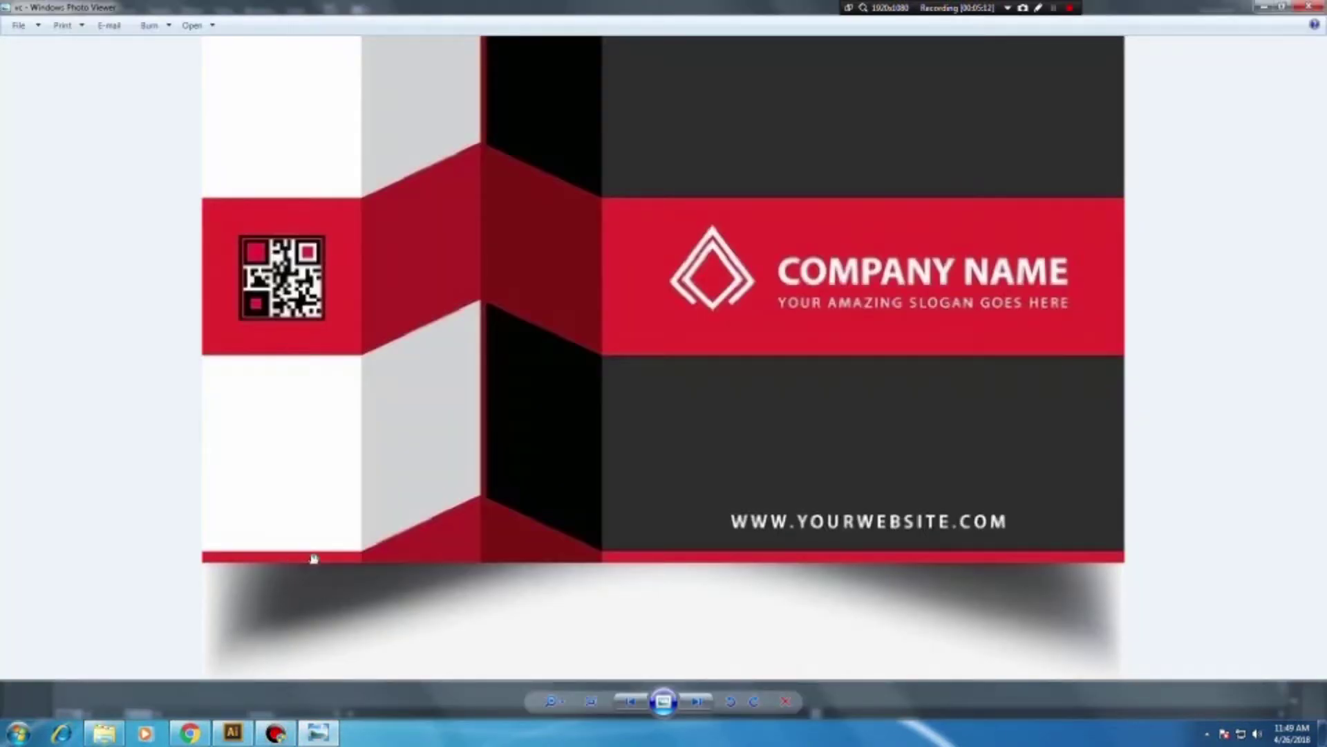
Compare the alternating white-red-white column with the reference business-card image
left_click(233, 732)
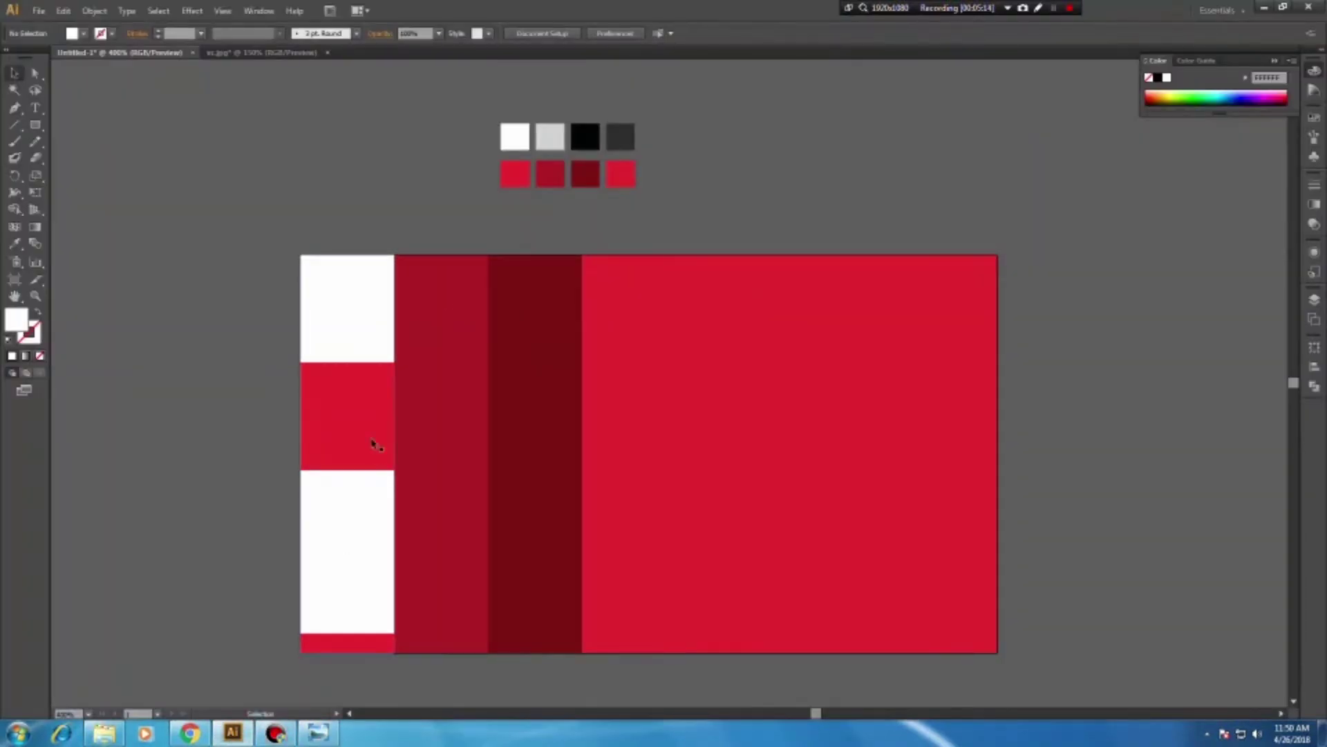
key("alt+Tab")
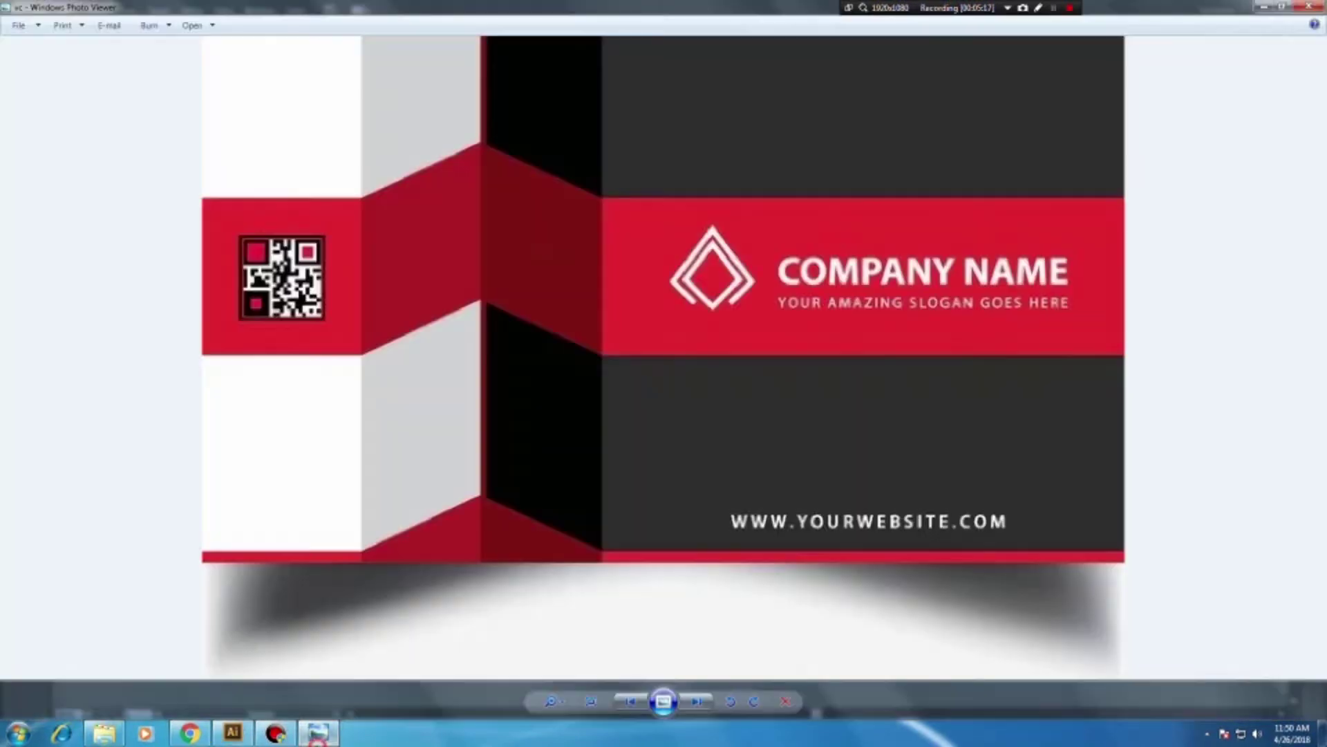
left_click(232, 732)
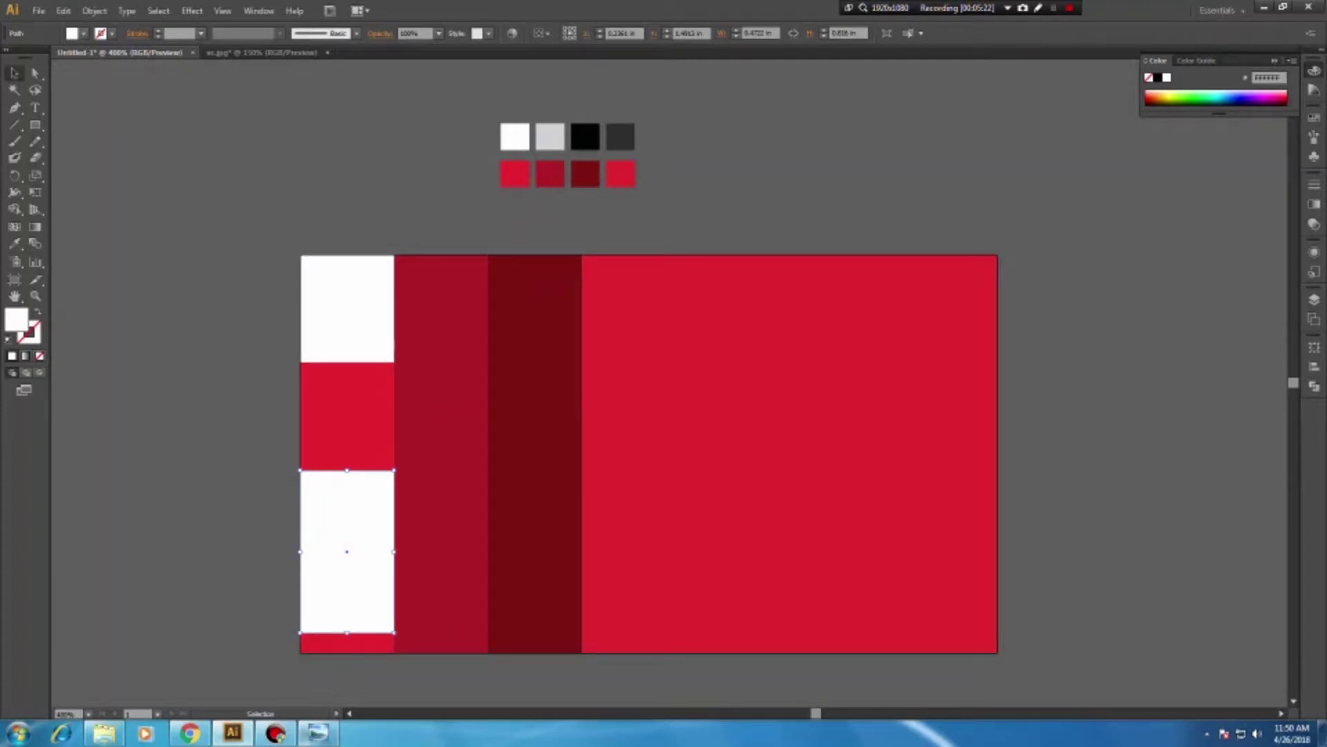
left_click(318, 731)
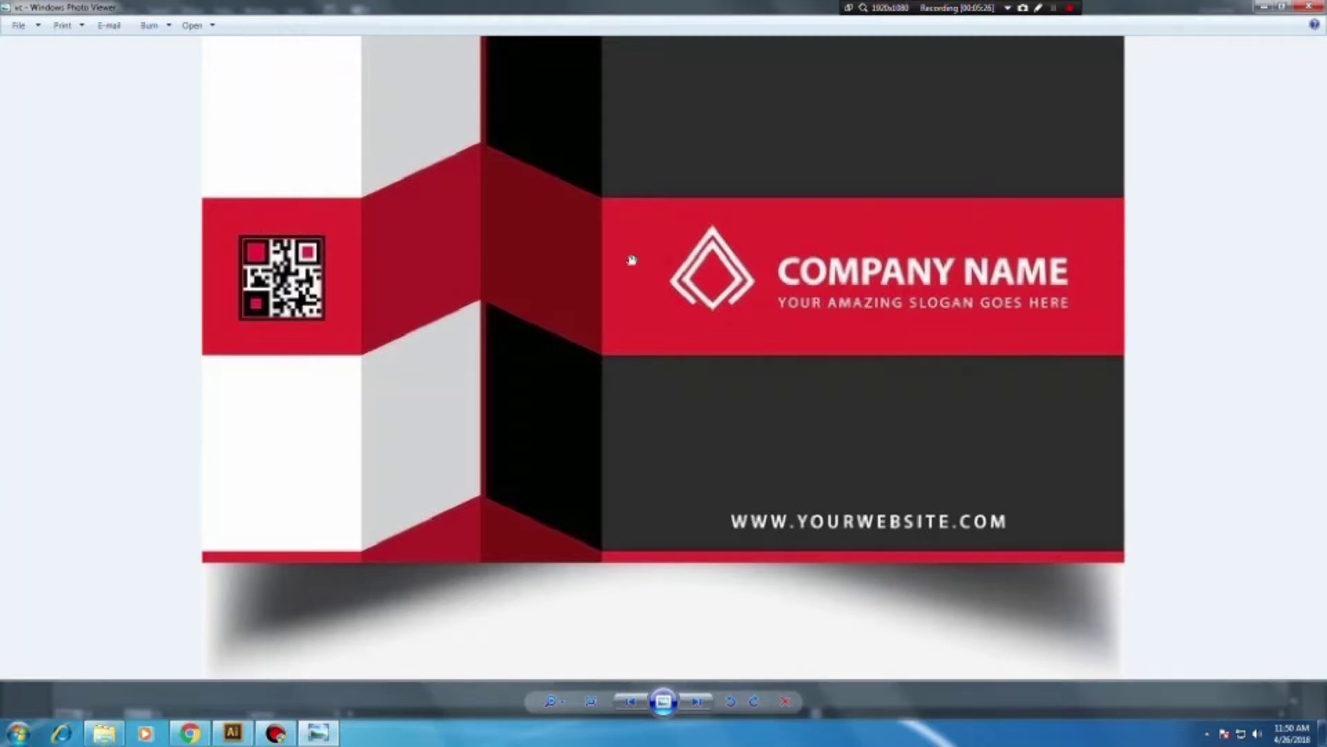
Trim the big red rectangle, then narrow the two red columns and nudge them right
left_click(319, 734)
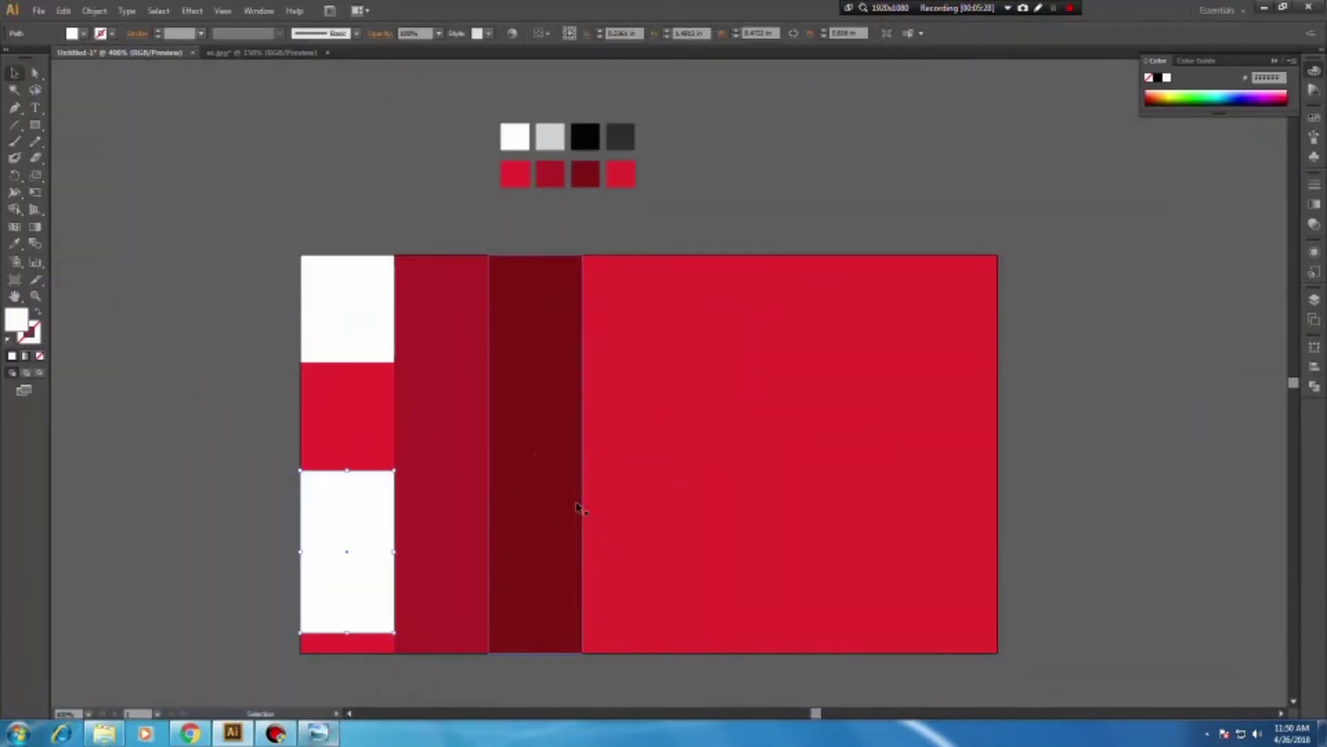
left_click(595, 463)
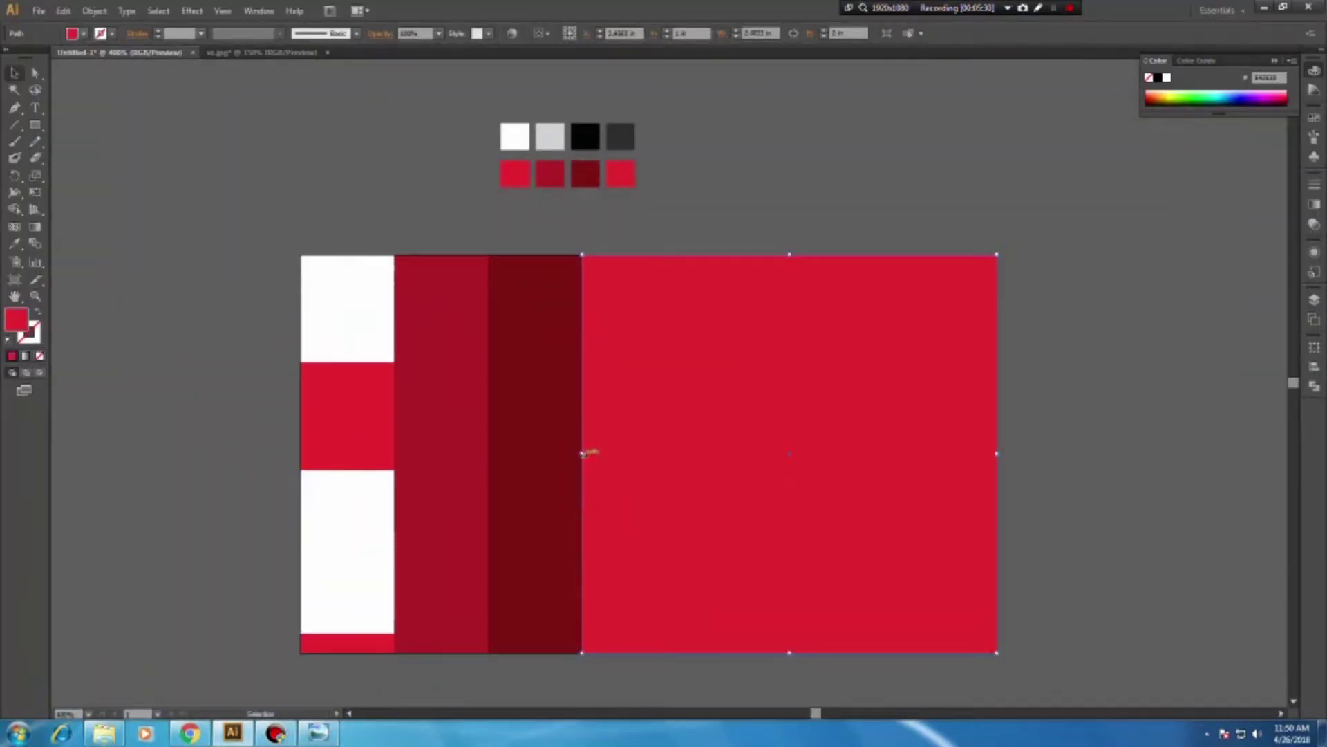
left_click_drag(583, 454, 607, 454)
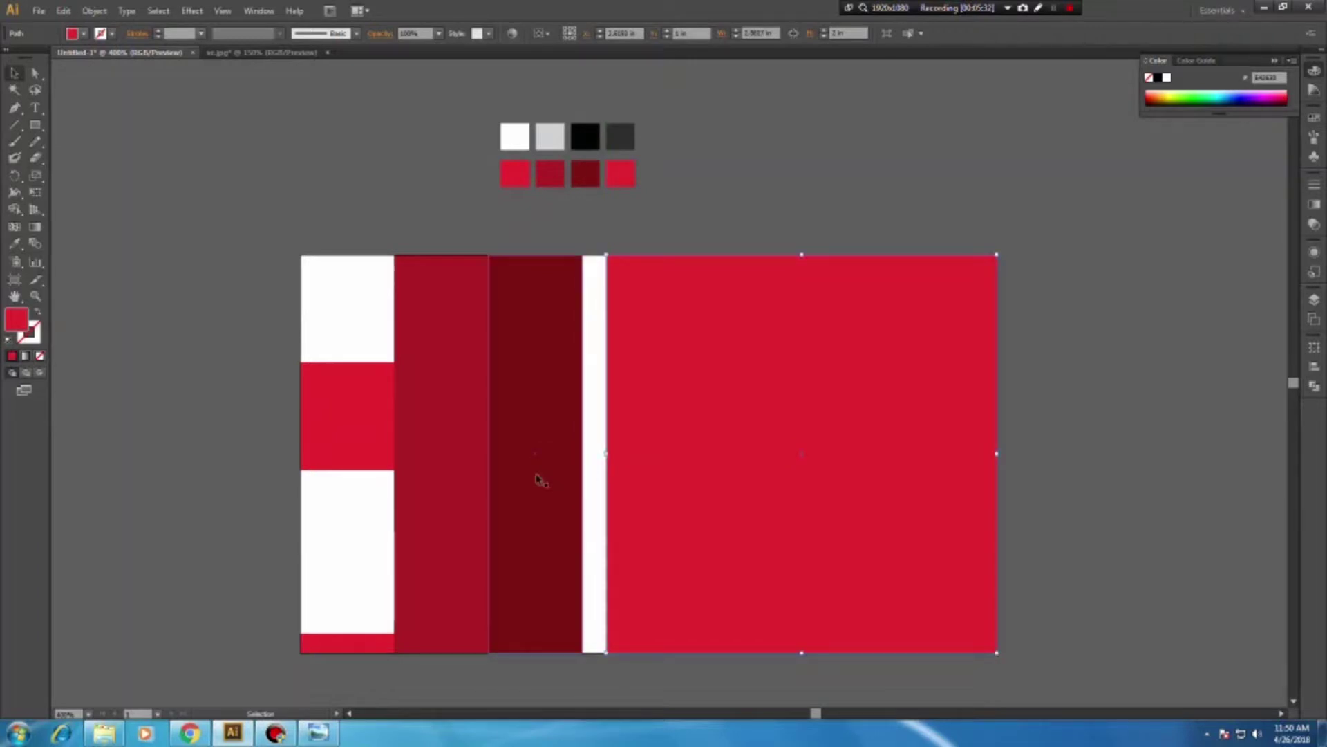
left_click(543, 503)
left_click(480, 505, "shift")
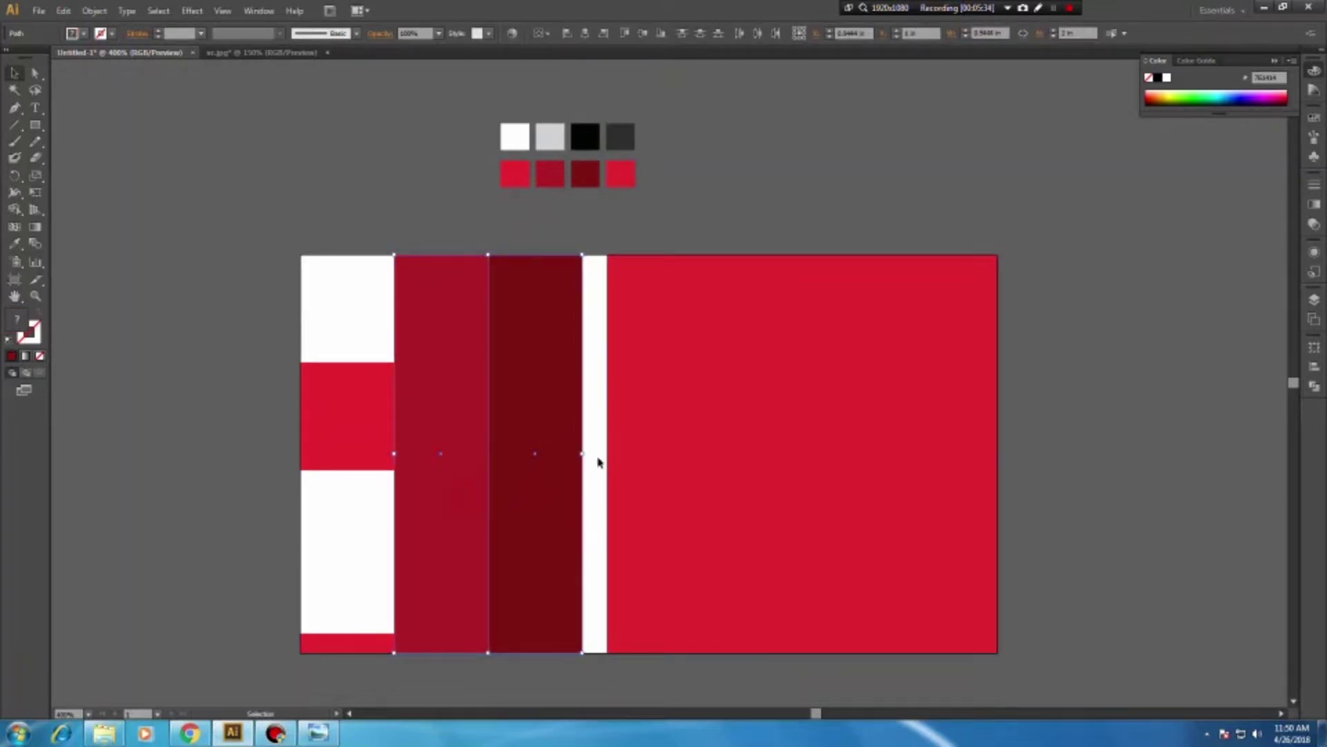
left_click_drag(582, 453, 567, 457)
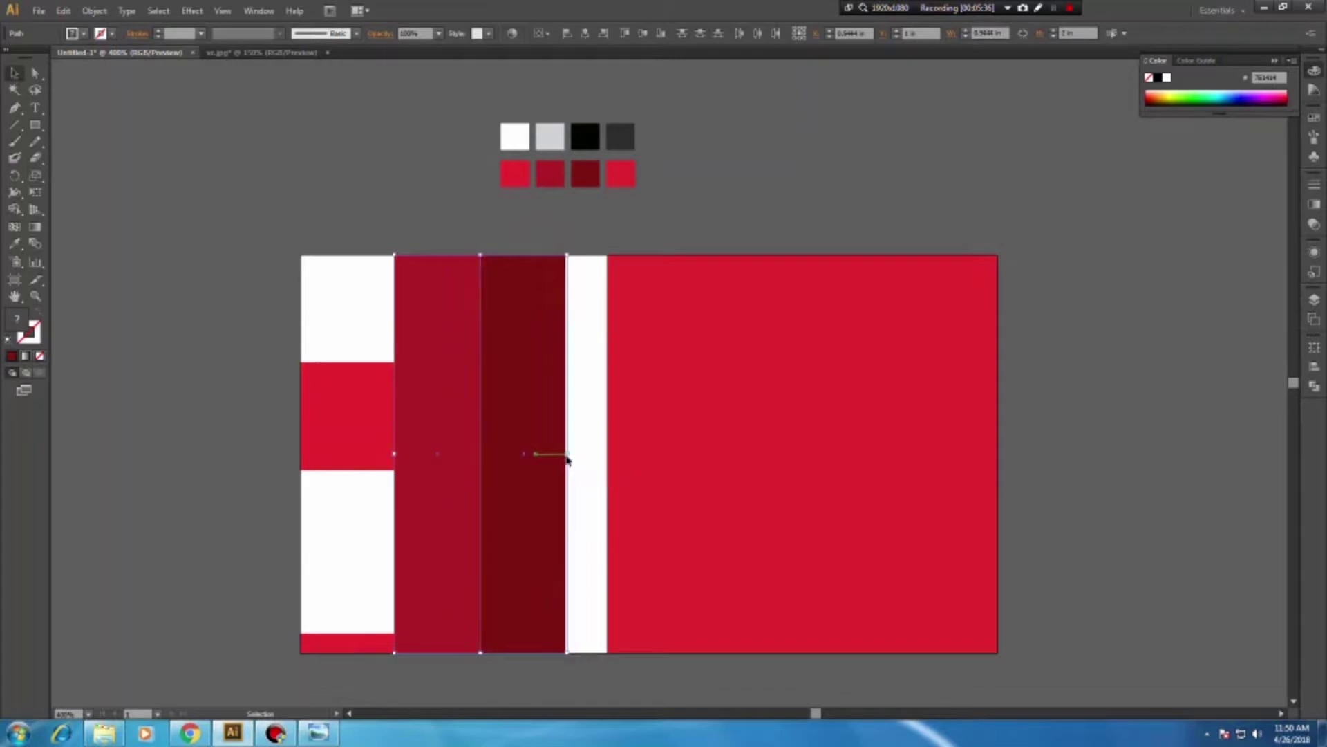
key("Right")
key("Right")
key("Right")
key("Right")
key("Right")
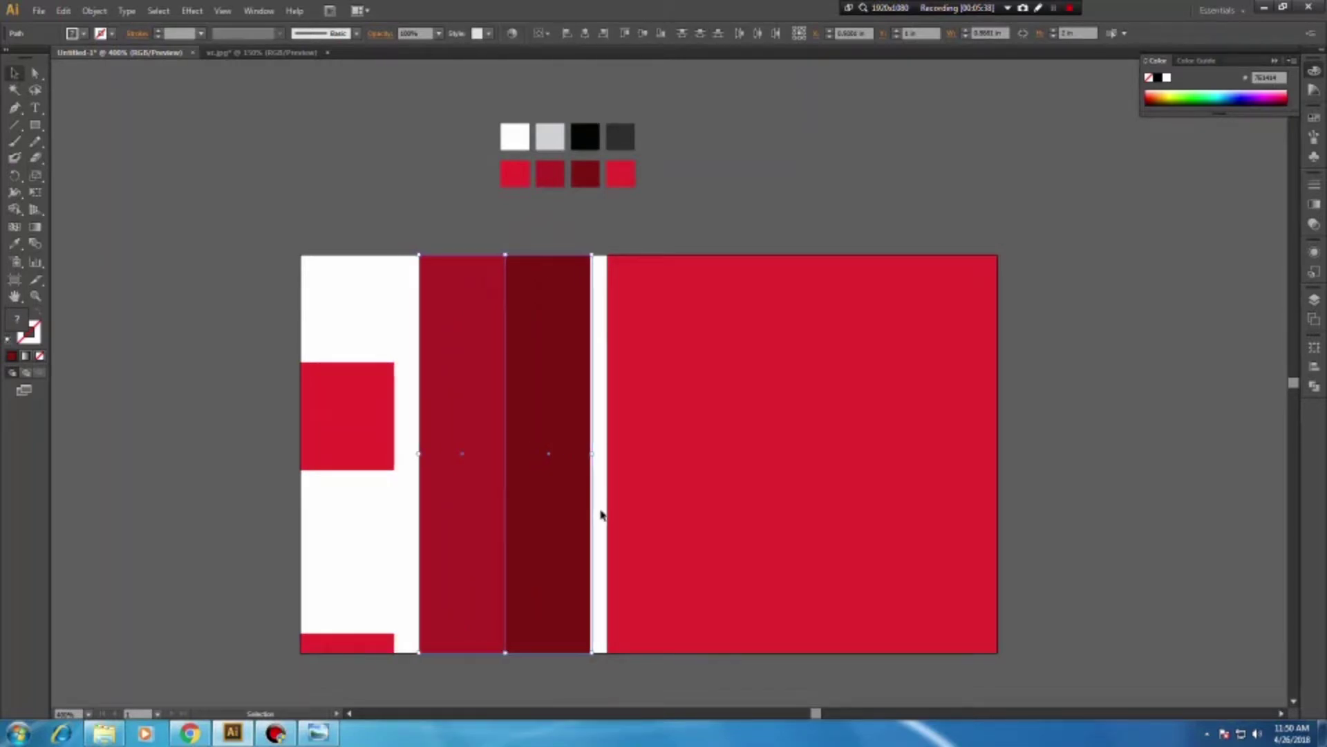
key("Right")
key("Right")
key("Right")
key("Right")
key("Right")
key("Right")
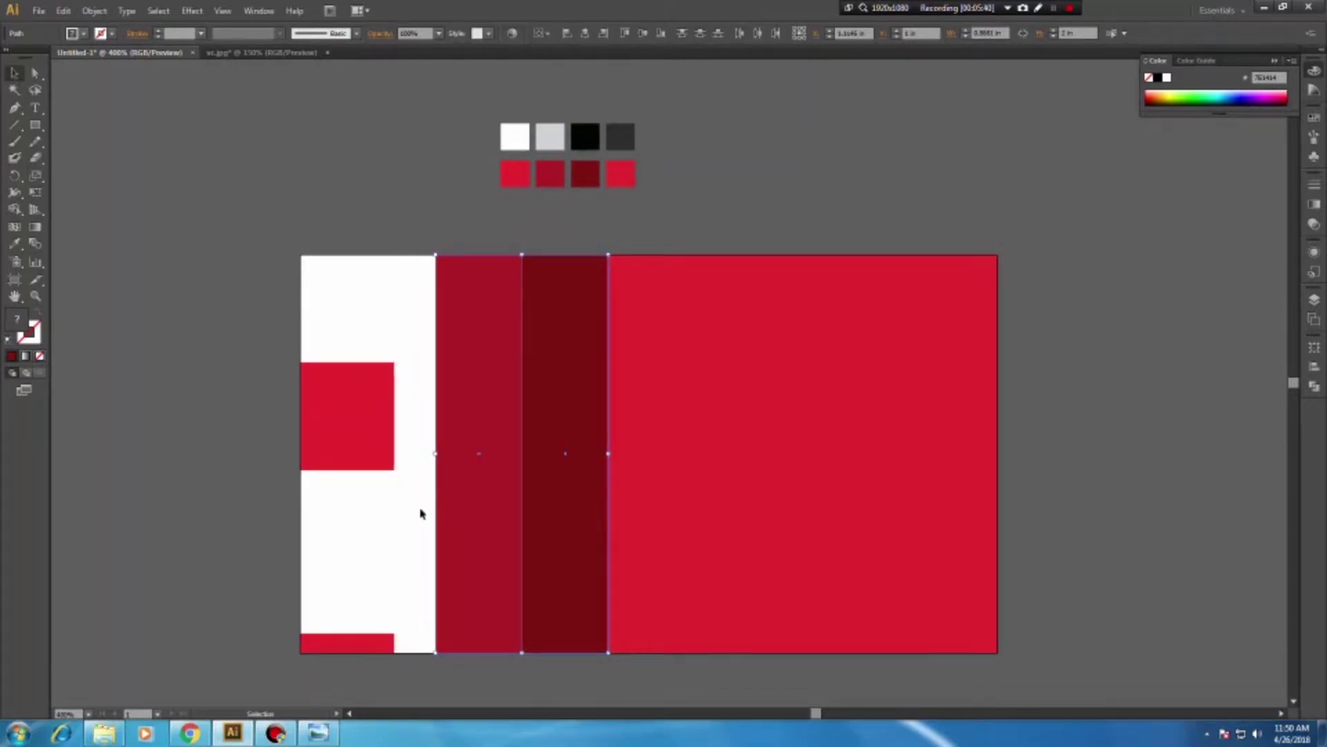
Ungroup the left column and widen its white and red blocks to about 0.88 in
left_click(375, 415)
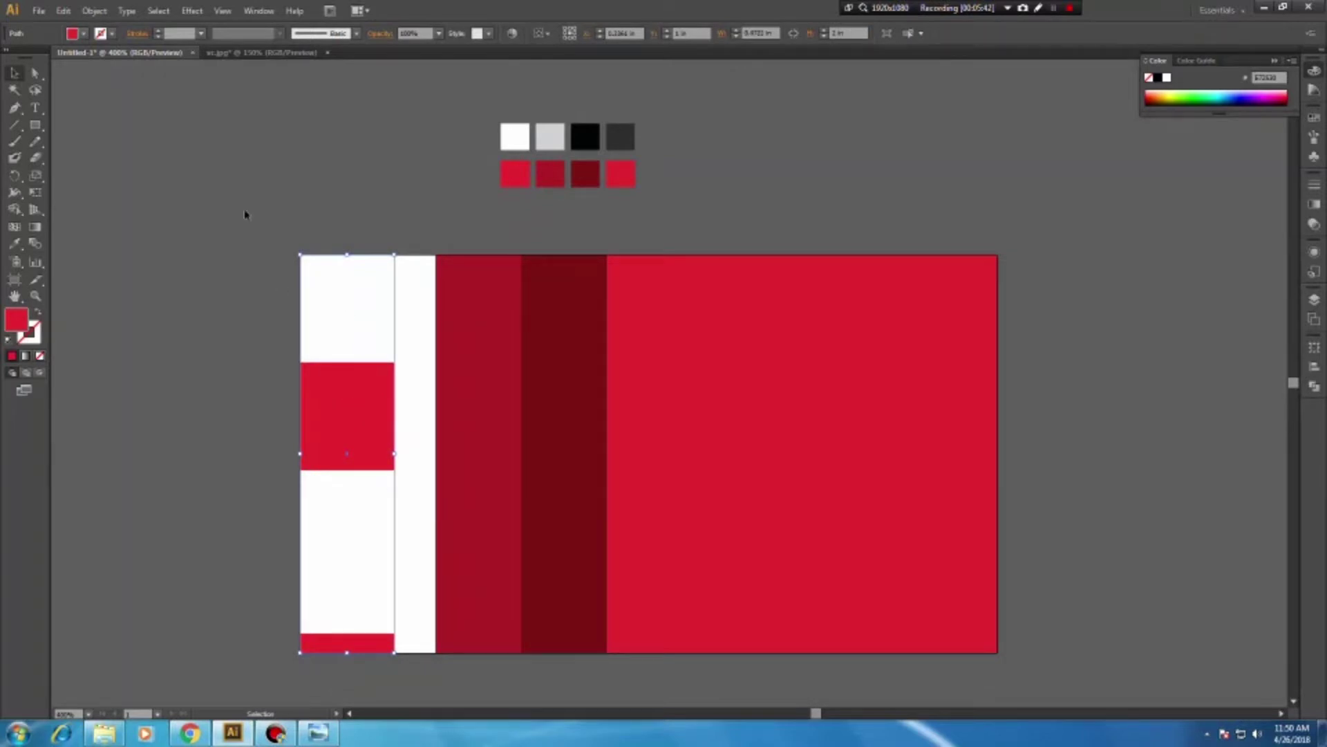
scroll(245, 215, "down", 2)
scroll(433, 622, "down", 3)
key("ctrl+shift+g")
scroll(427, 602, "up", 1)
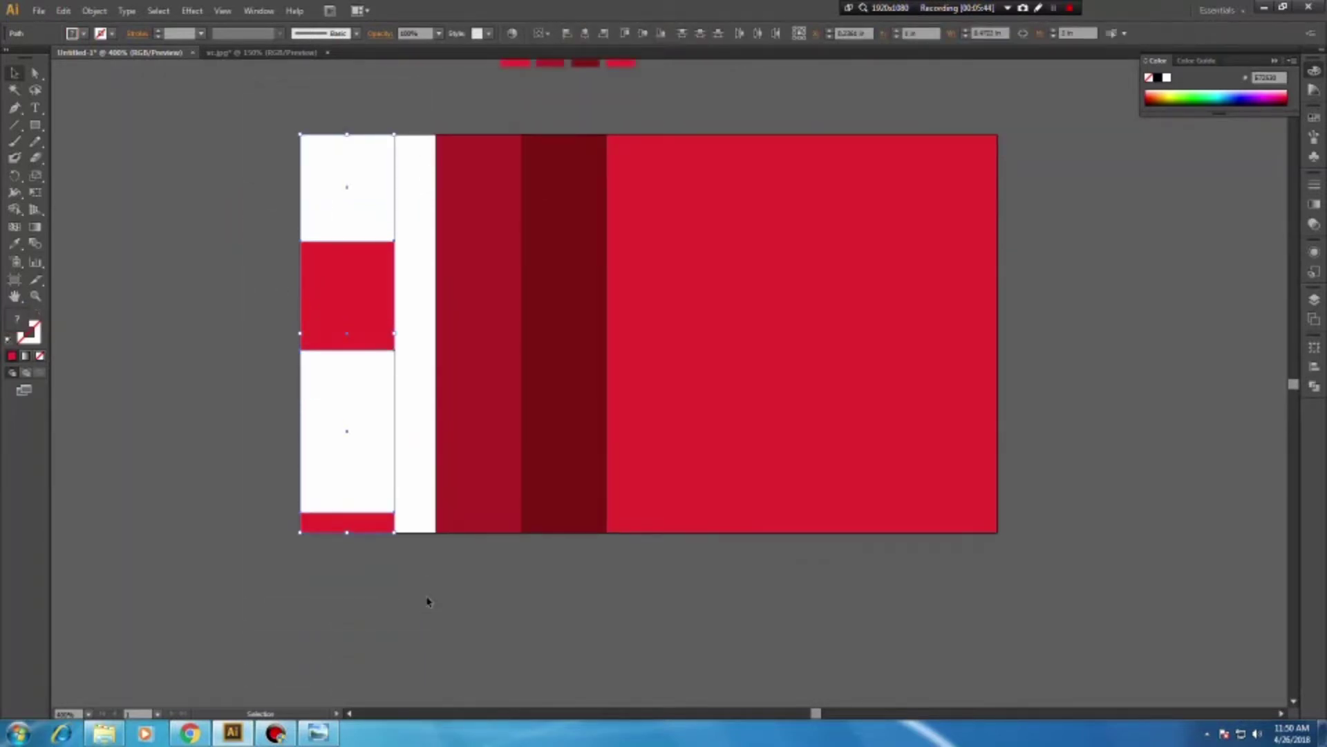
scroll(428, 607, "up", 2)
scroll(422, 567, "up", 1)
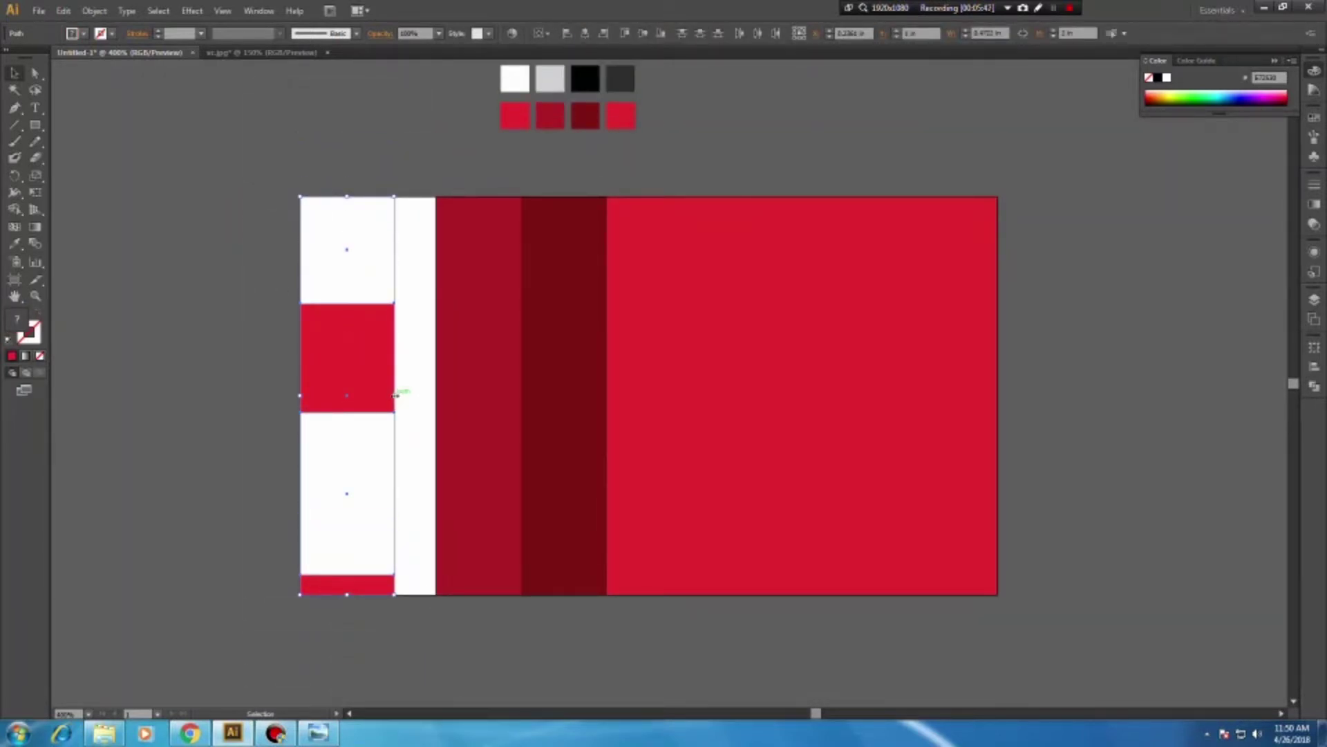
left_click_drag(396, 394, 435, 394)
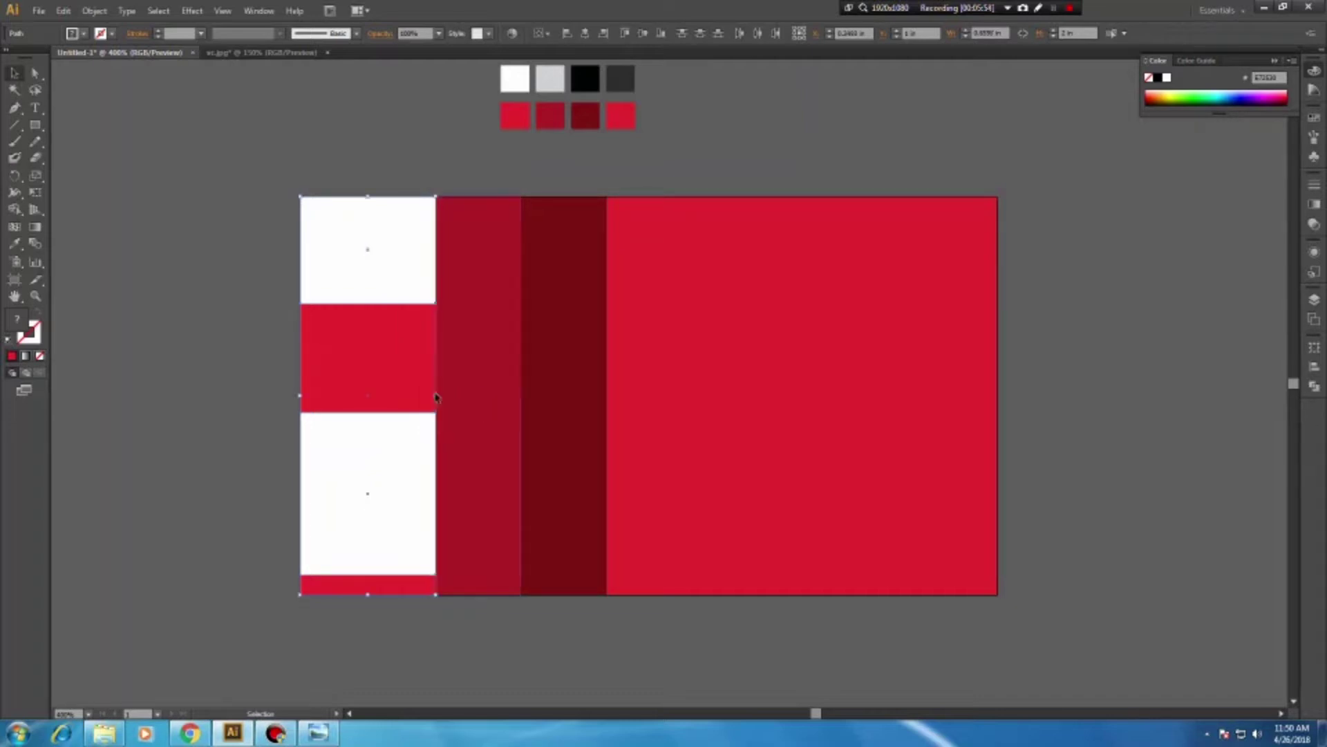
left_click(169, 423)
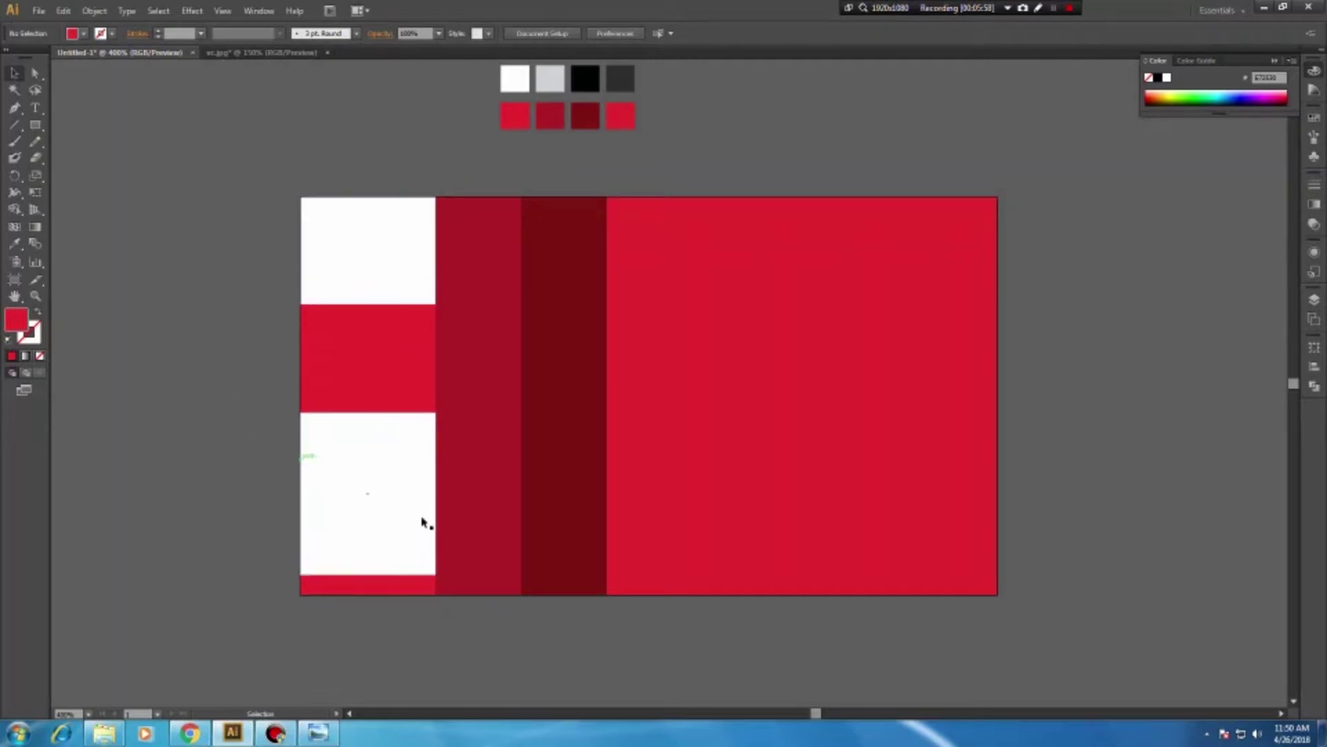
left_click(230, 454)
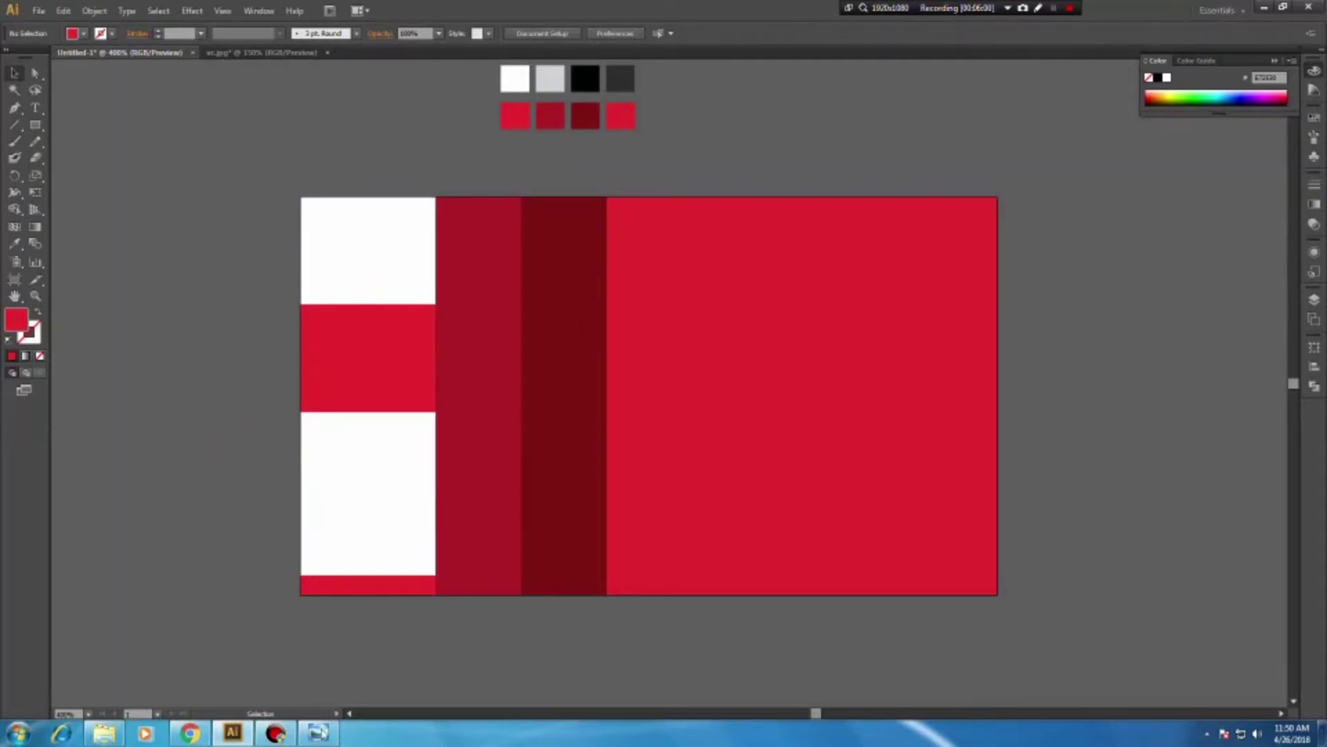
left_click(326, 735)
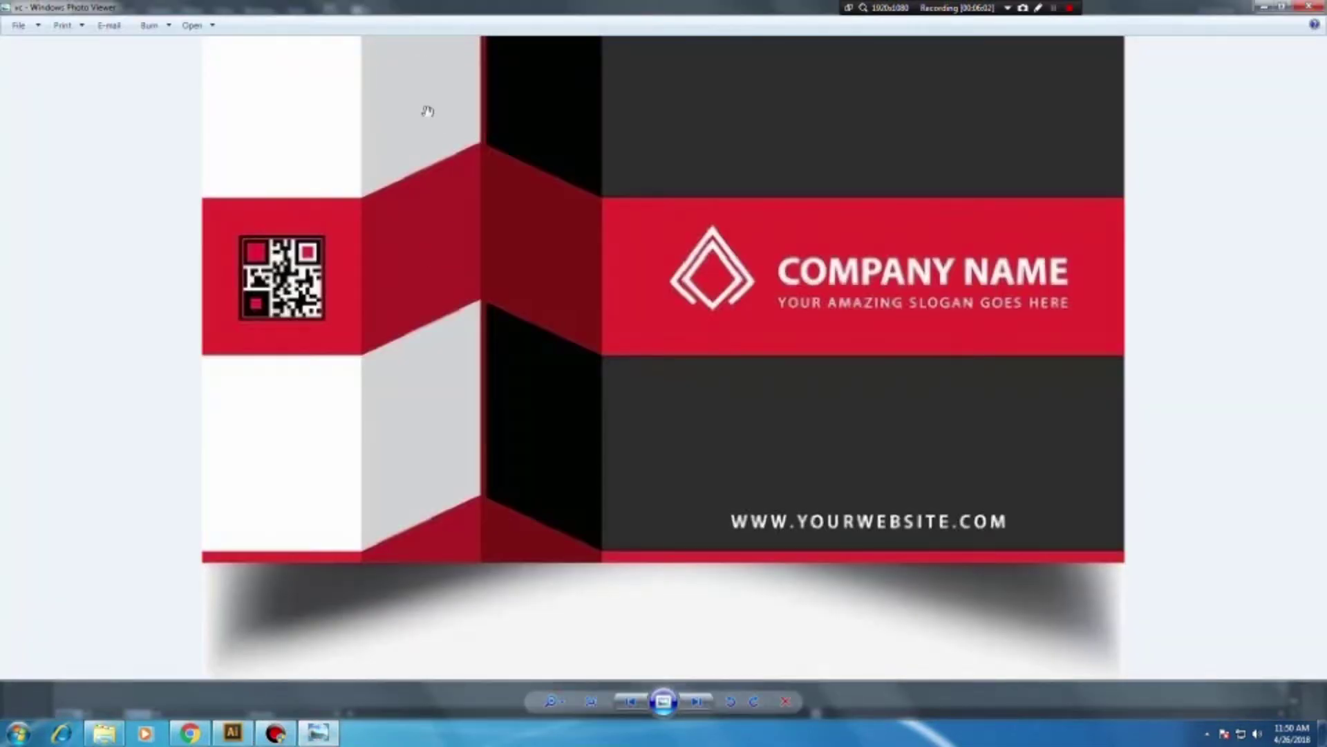
Alt-drag a copy of the top white block to the right of the original
left_click(232, 733)
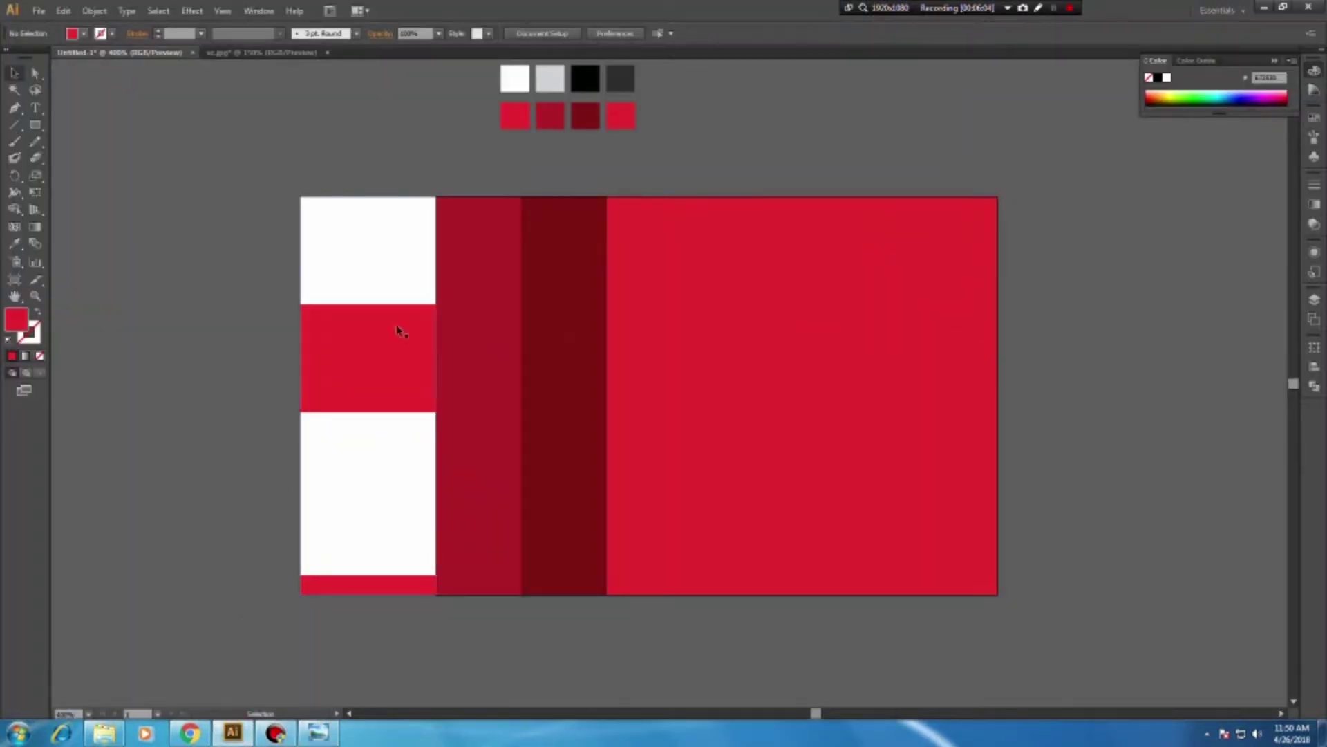
left_click(397, 281)
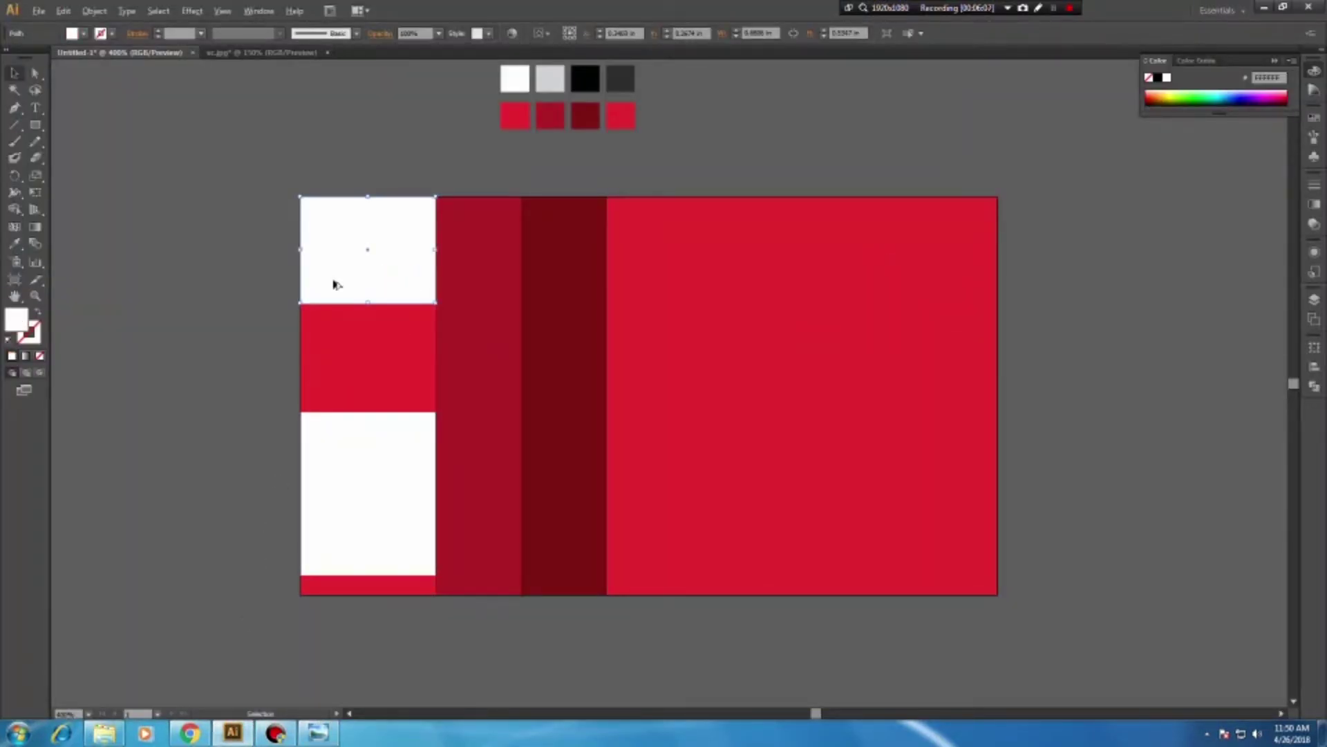
left_click_drag(335, 285, 462, 284)
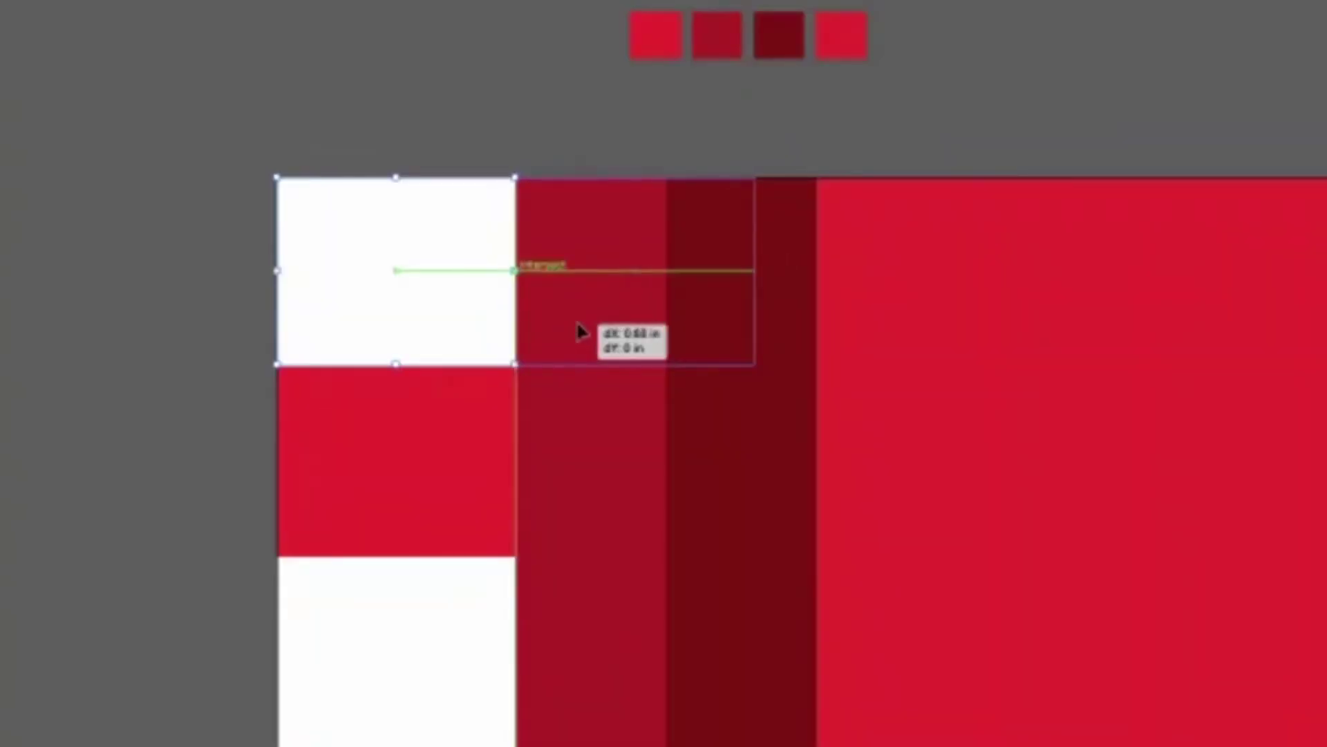
left_click_drag(461, 284, 681, 317)
key("ctrl+z")
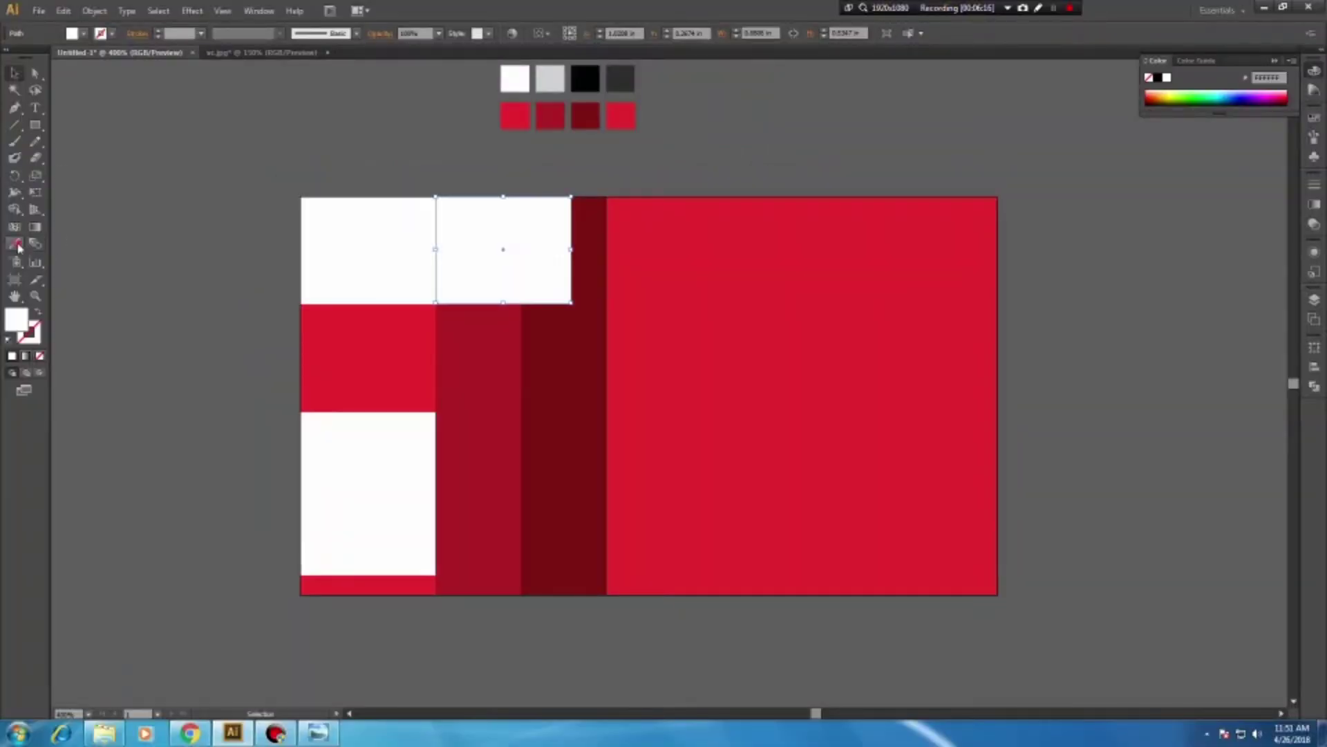
Fill the copy light grey and narrow it to about 0.45 in over the medium-red column
left_click(17, 246)
left_click(551, 82)
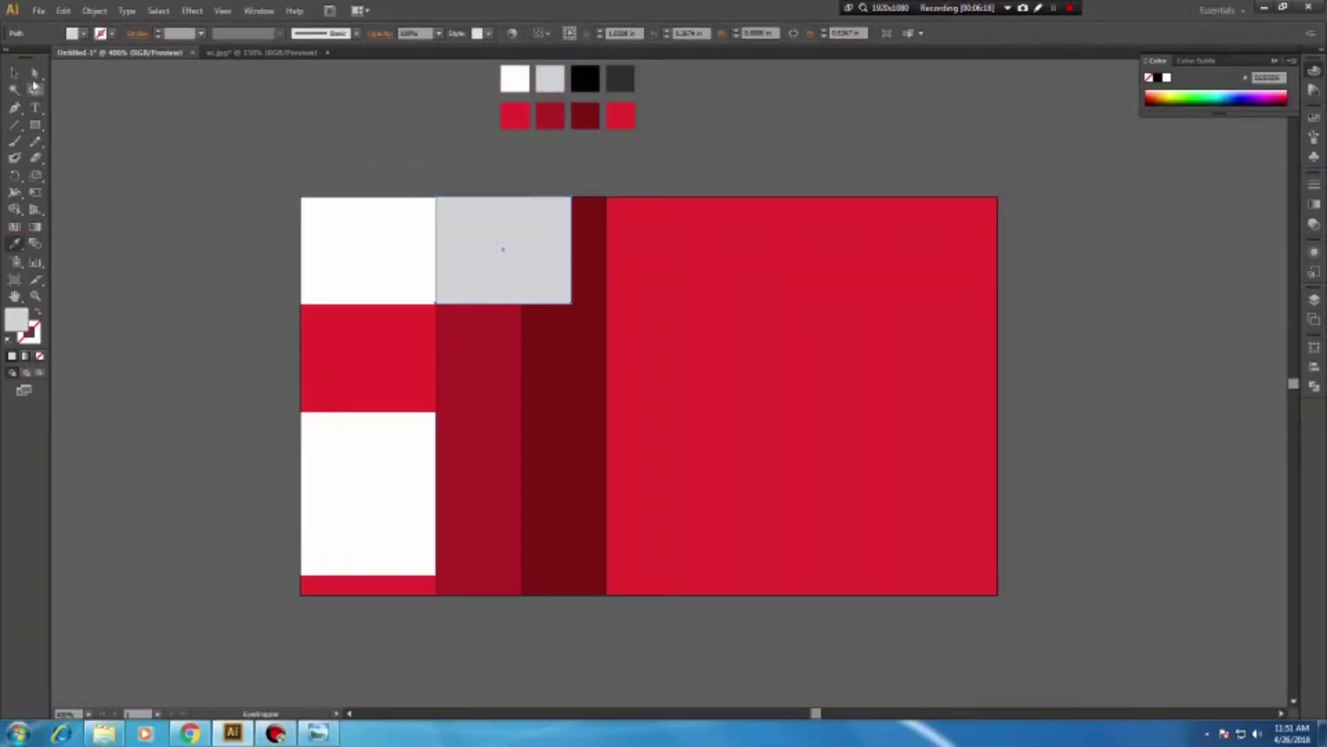
left_click(14, 72)
left_click(446, 267)
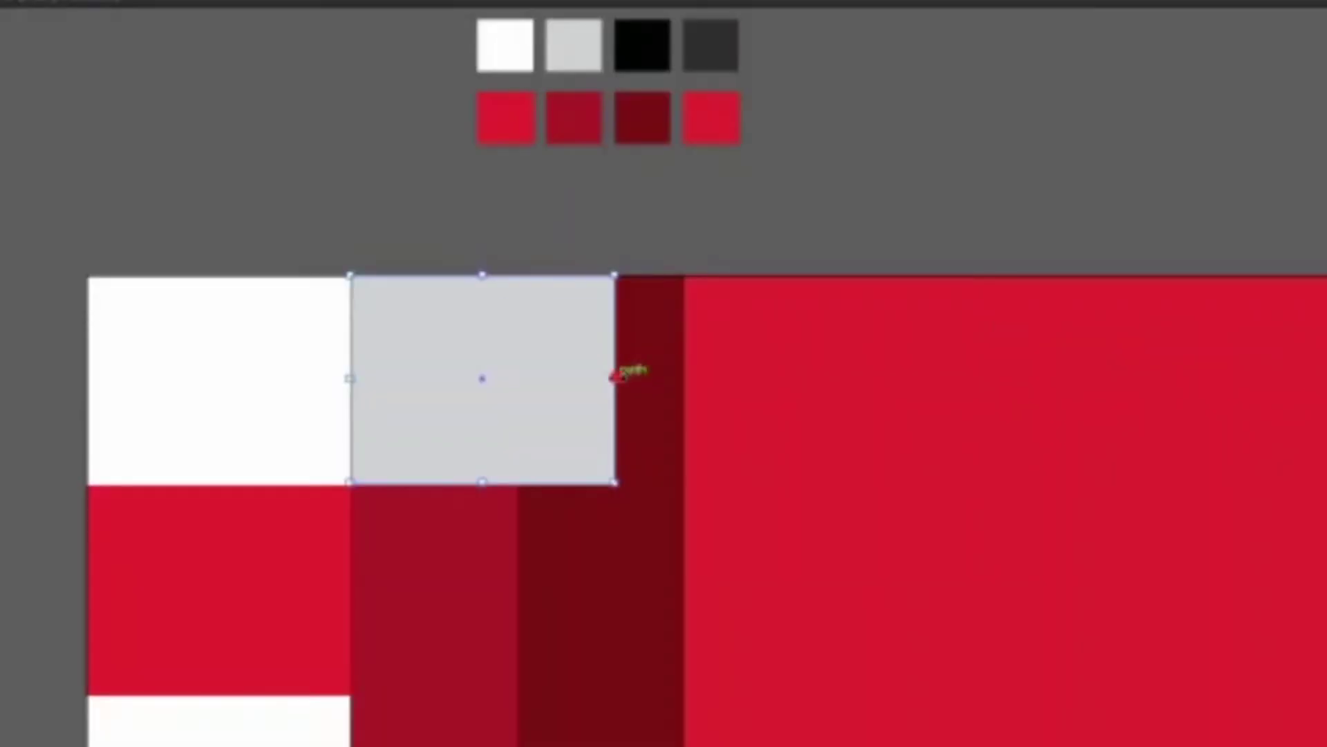
left_click_drag(572, 247, 521, 254)
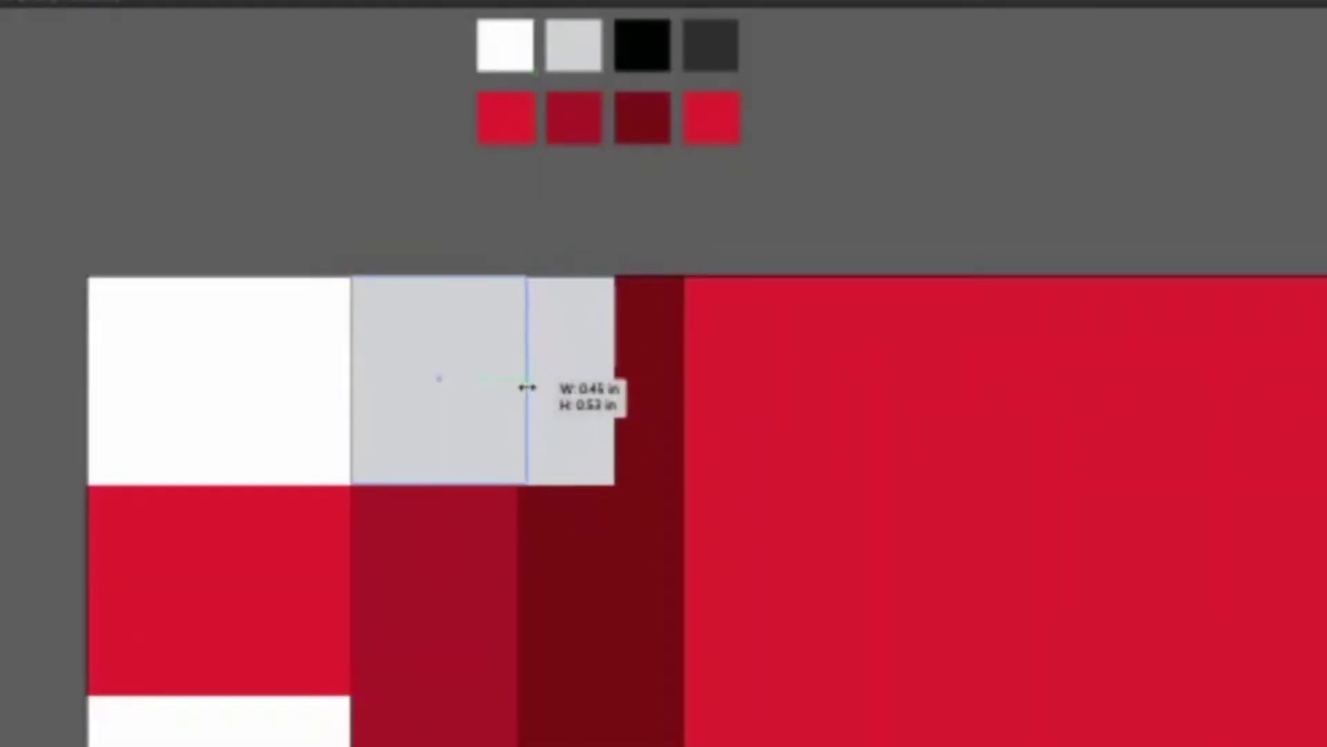
left_click_drag(519, 391, 520, 389)
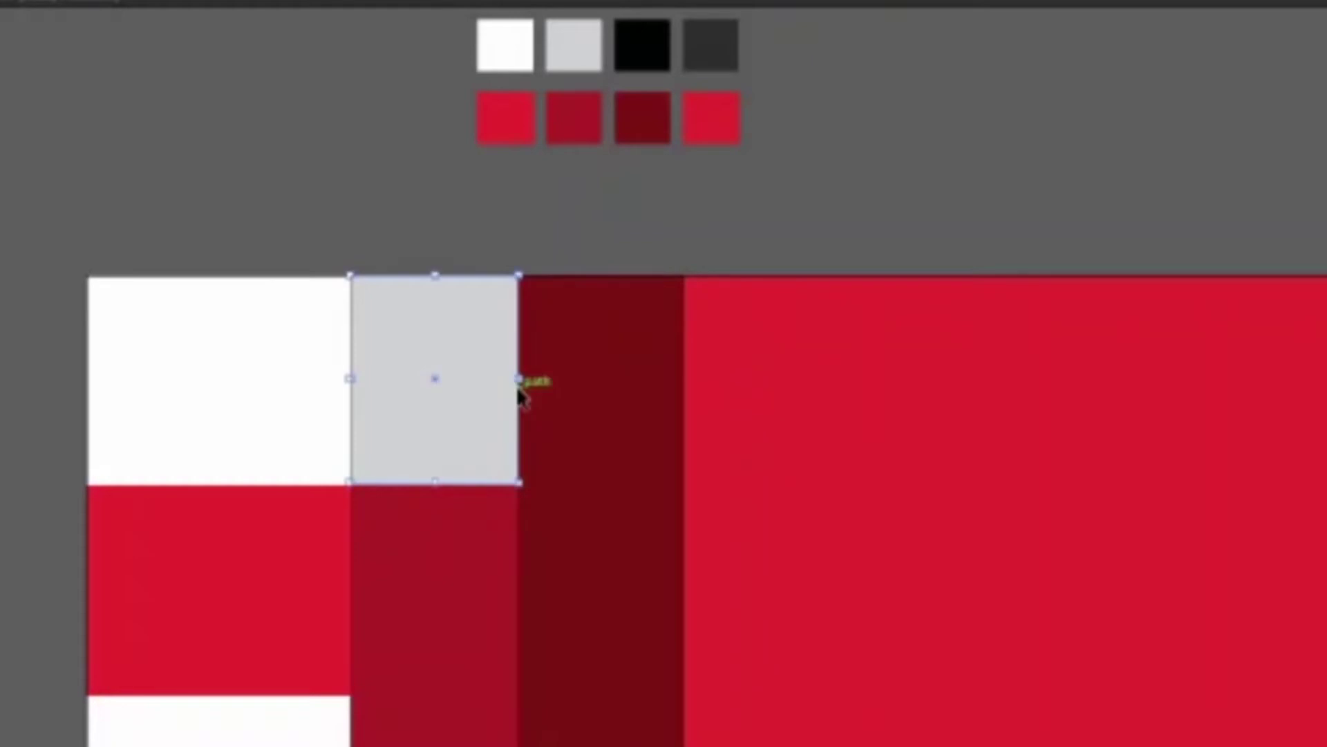
Select the light grey square atop the medium-red column
left_click(35, 73)
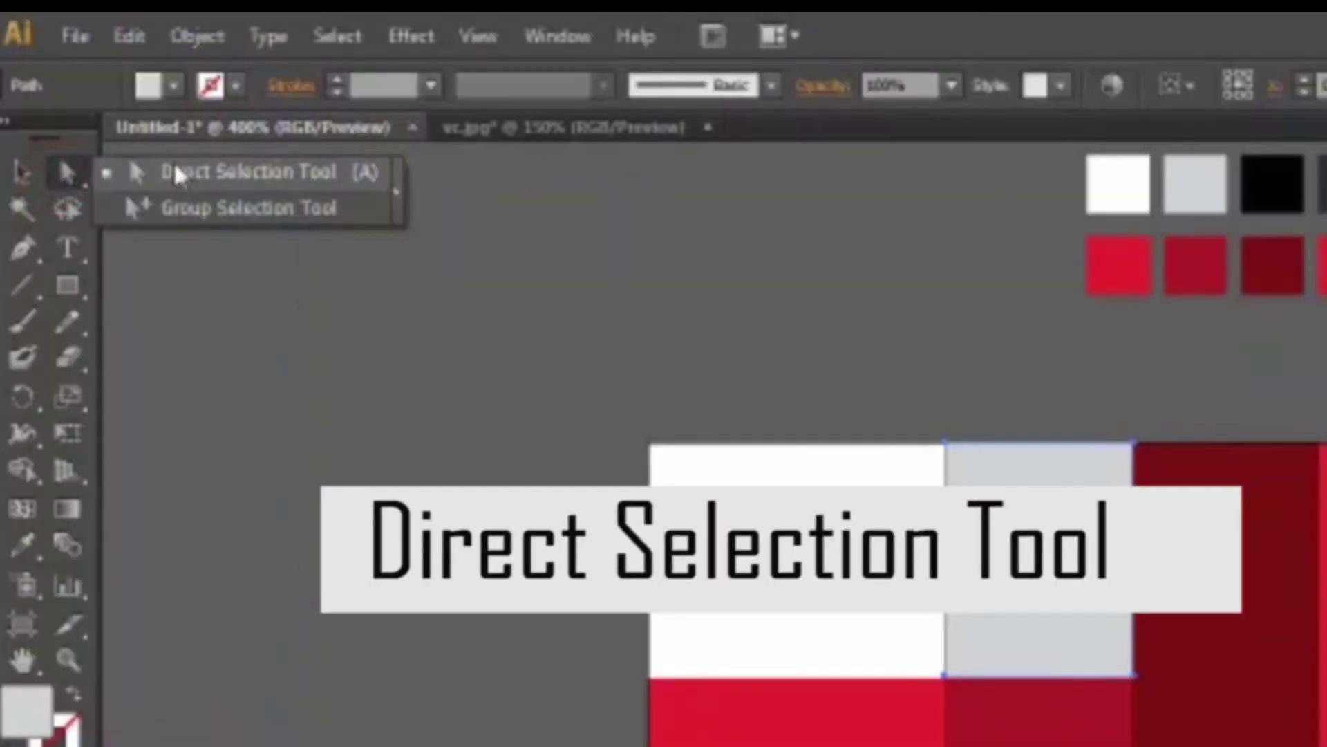
left_click_drag(31, 77, 86, 72)
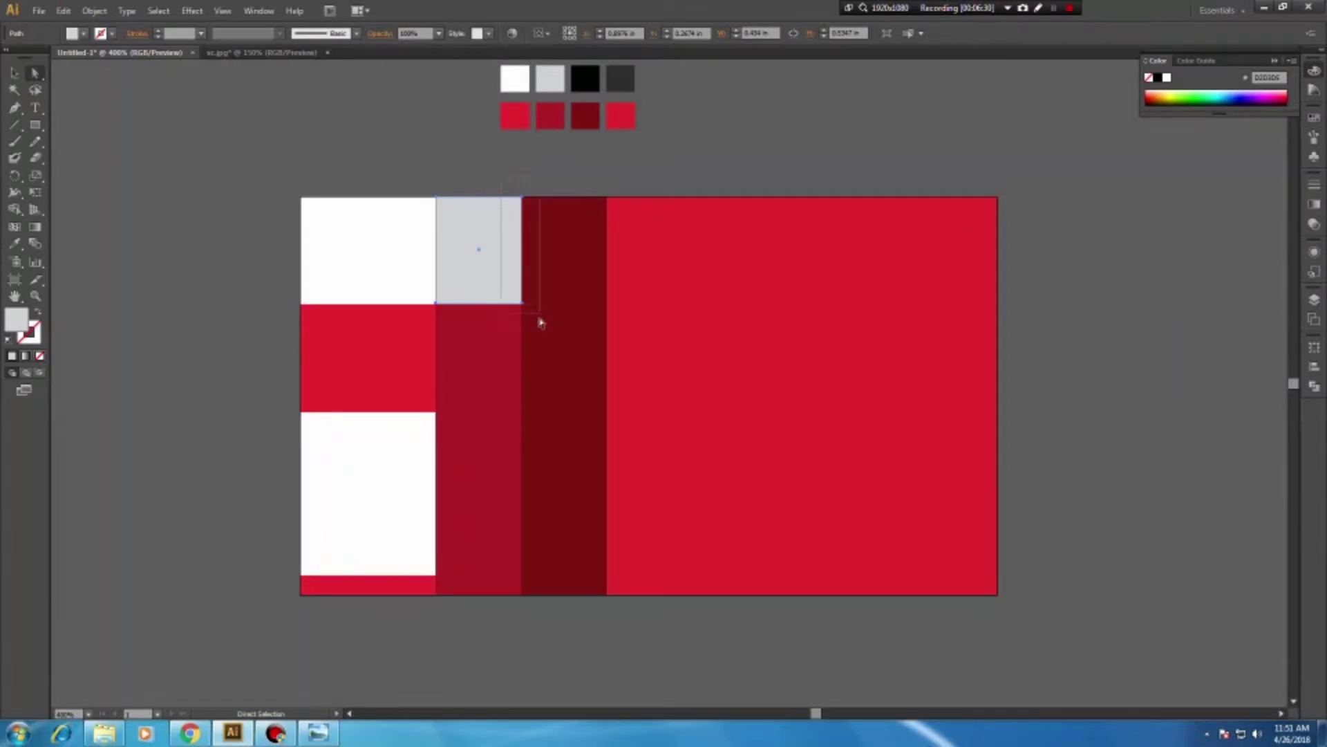
left_click(541, 323)
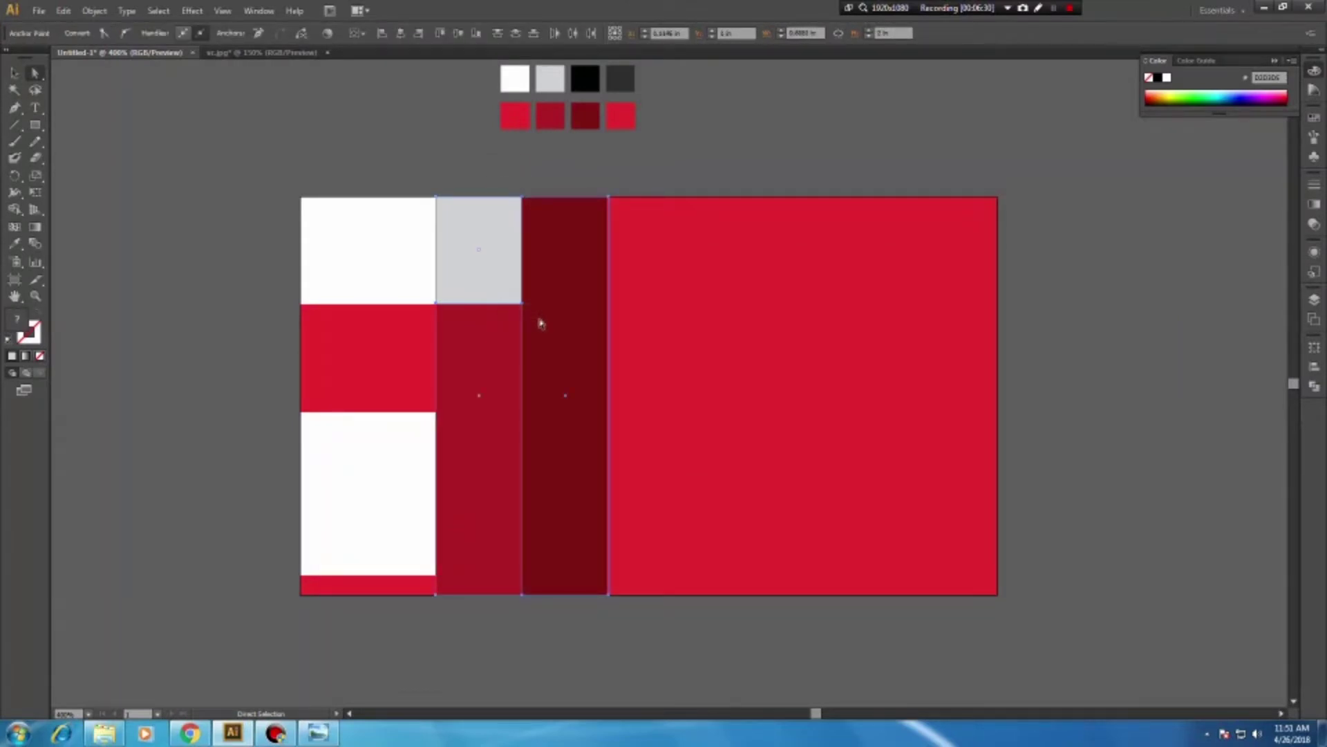
left_click(577, 446)
left_click(14, 72)
left_click(94, 124)
left_click(460, 225)
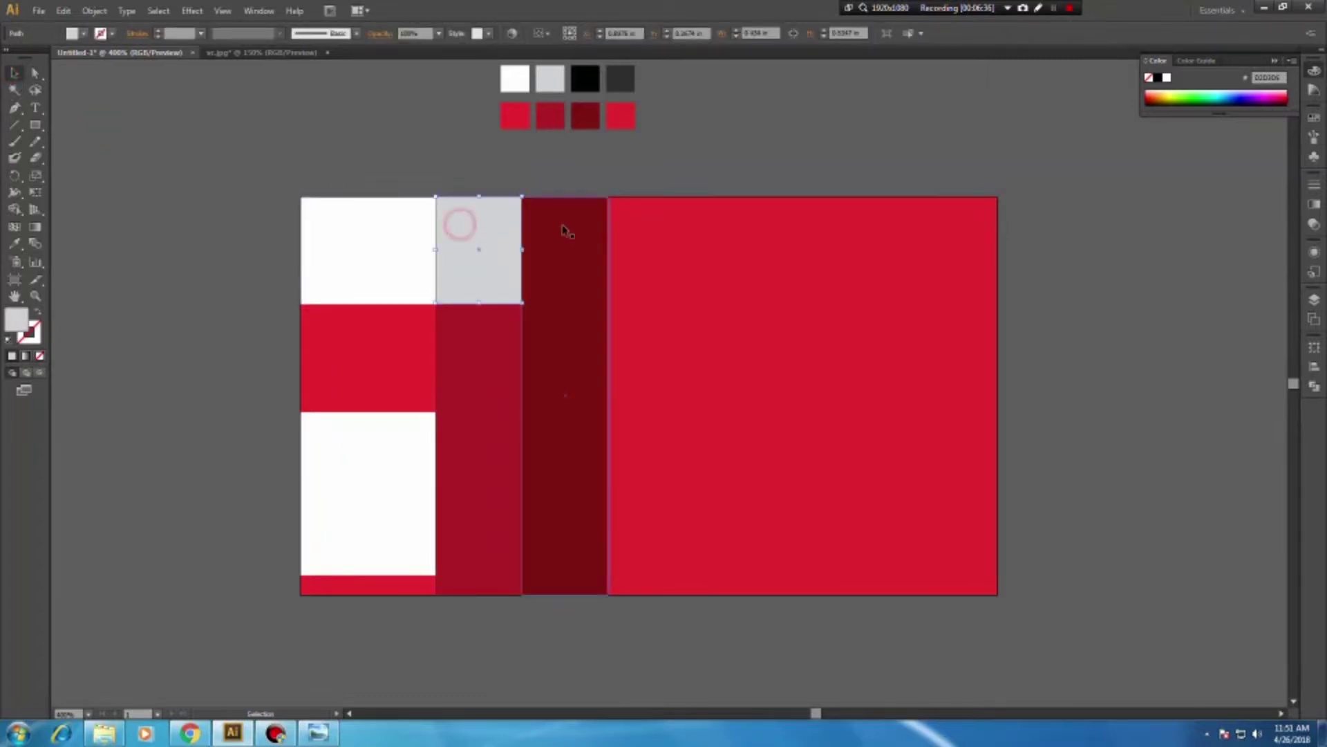
scroll(551, 221, "up", 1)
scroll(534, 214, "up", 1)
scroll(460, 217, "up", 1)
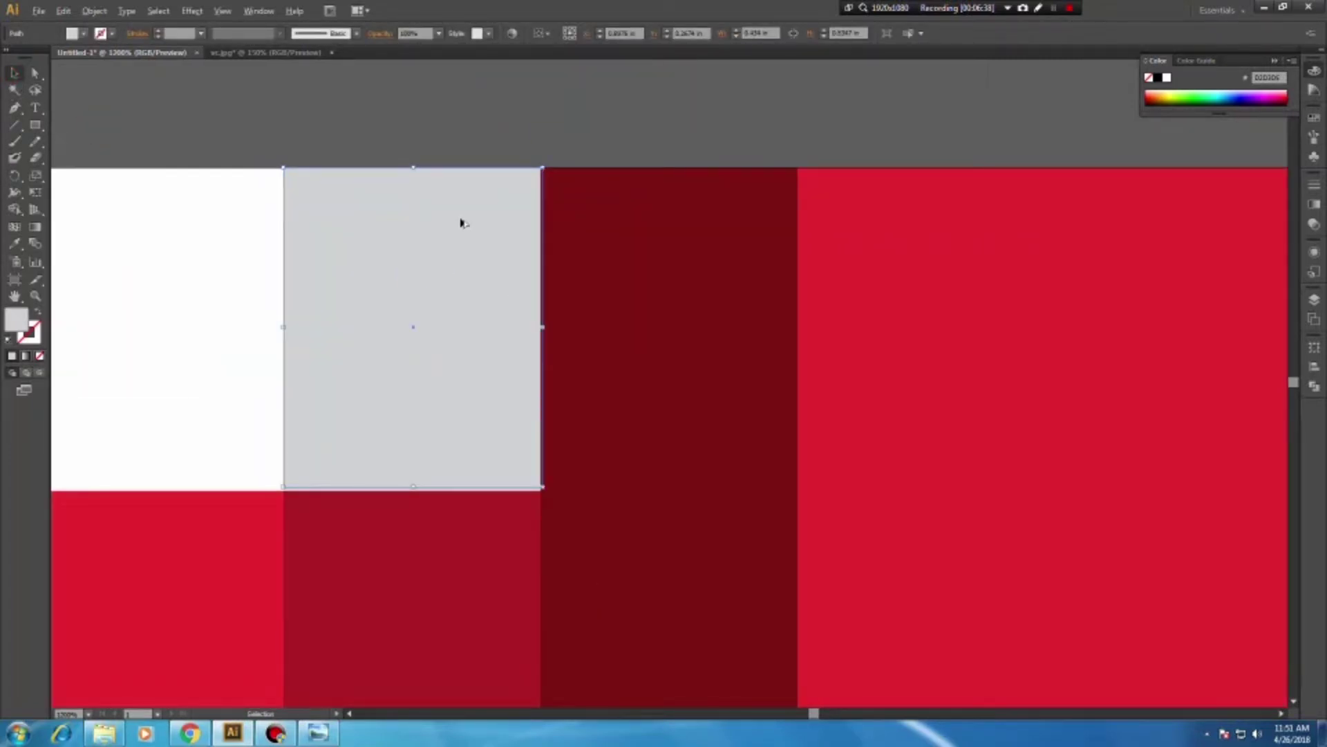
Raise the grey square's right-side anchors so it slants up past the card's top edge
left_click(35, 72)
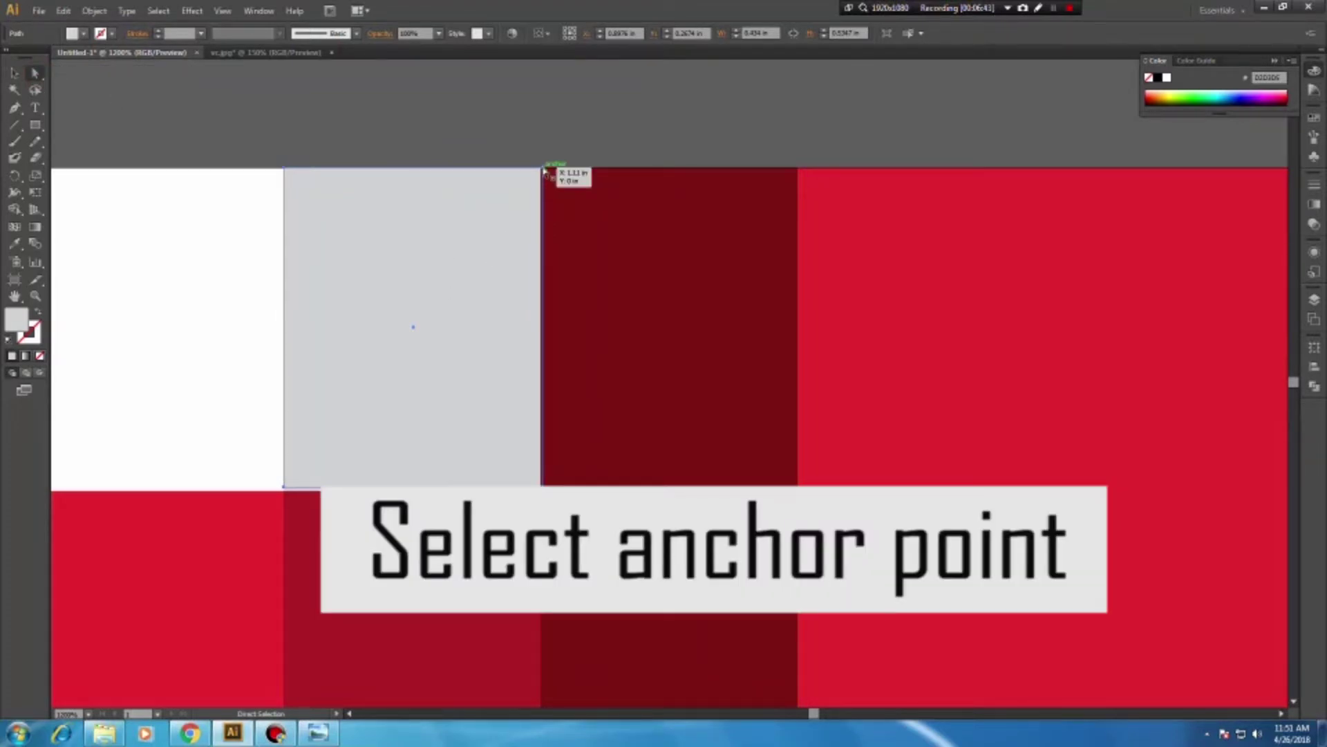
left_click(544, 169)
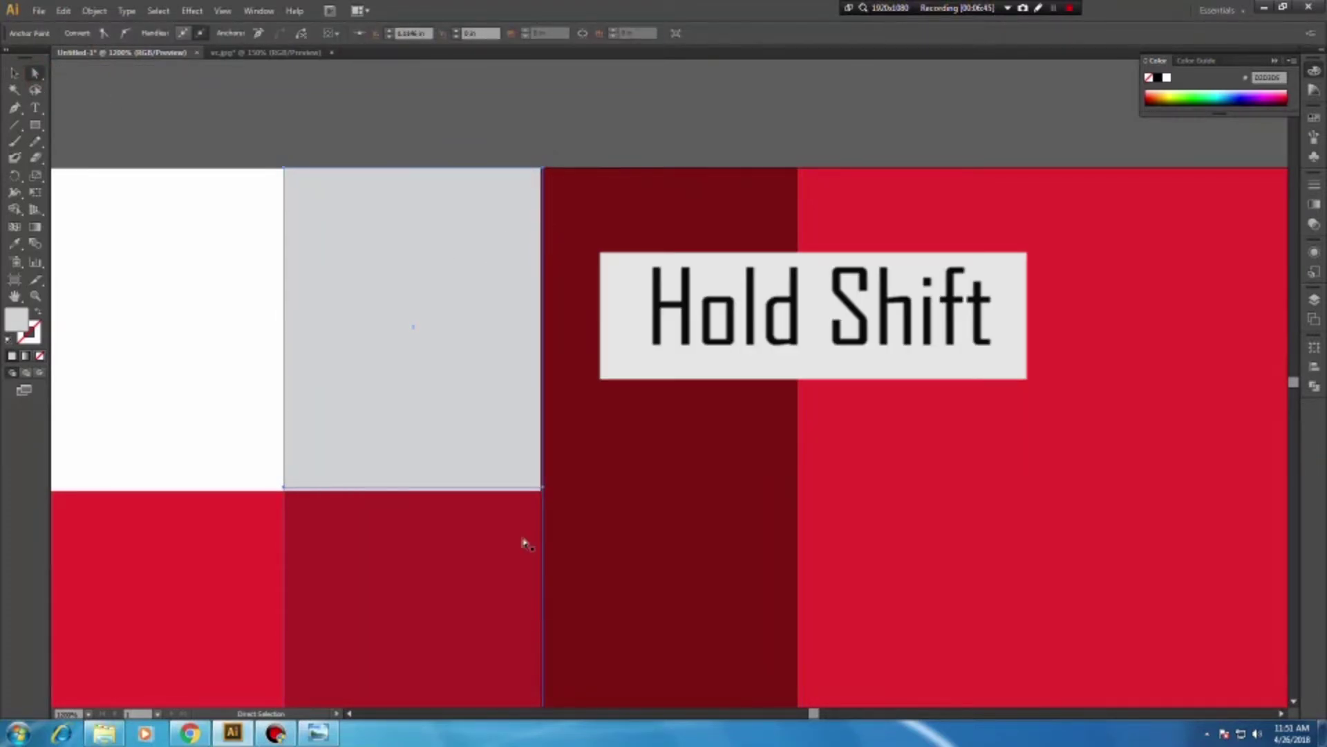
left_click(543, 489, "shift")
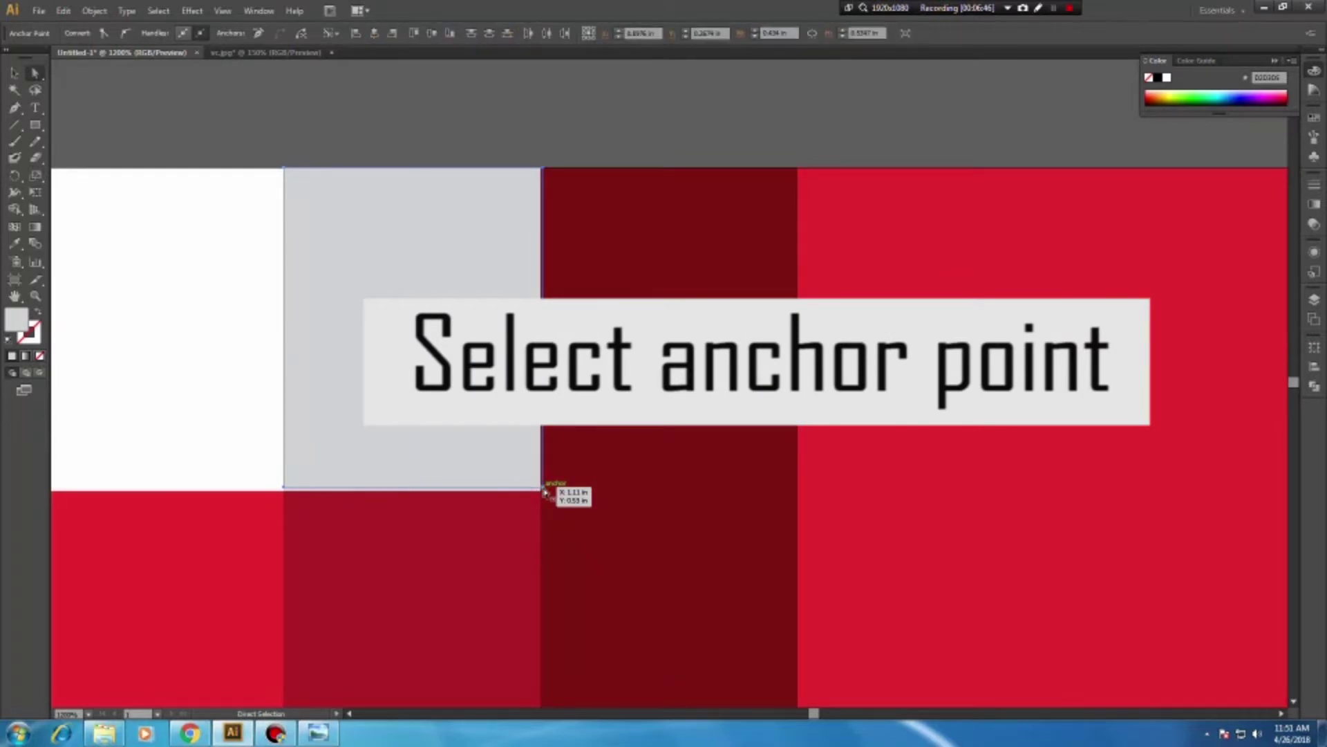
left_click_drag(543, 490, 543, 423)
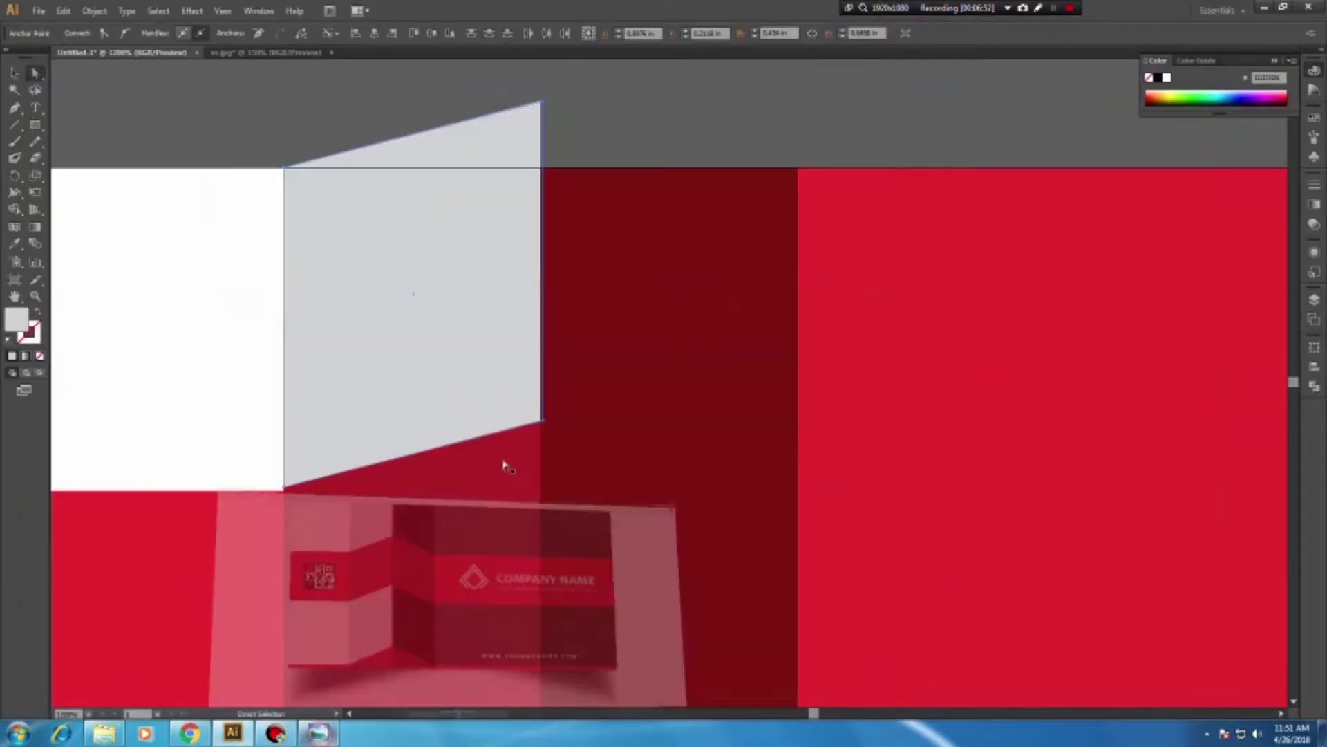
left_click_drag(543, 423, 540, 385)
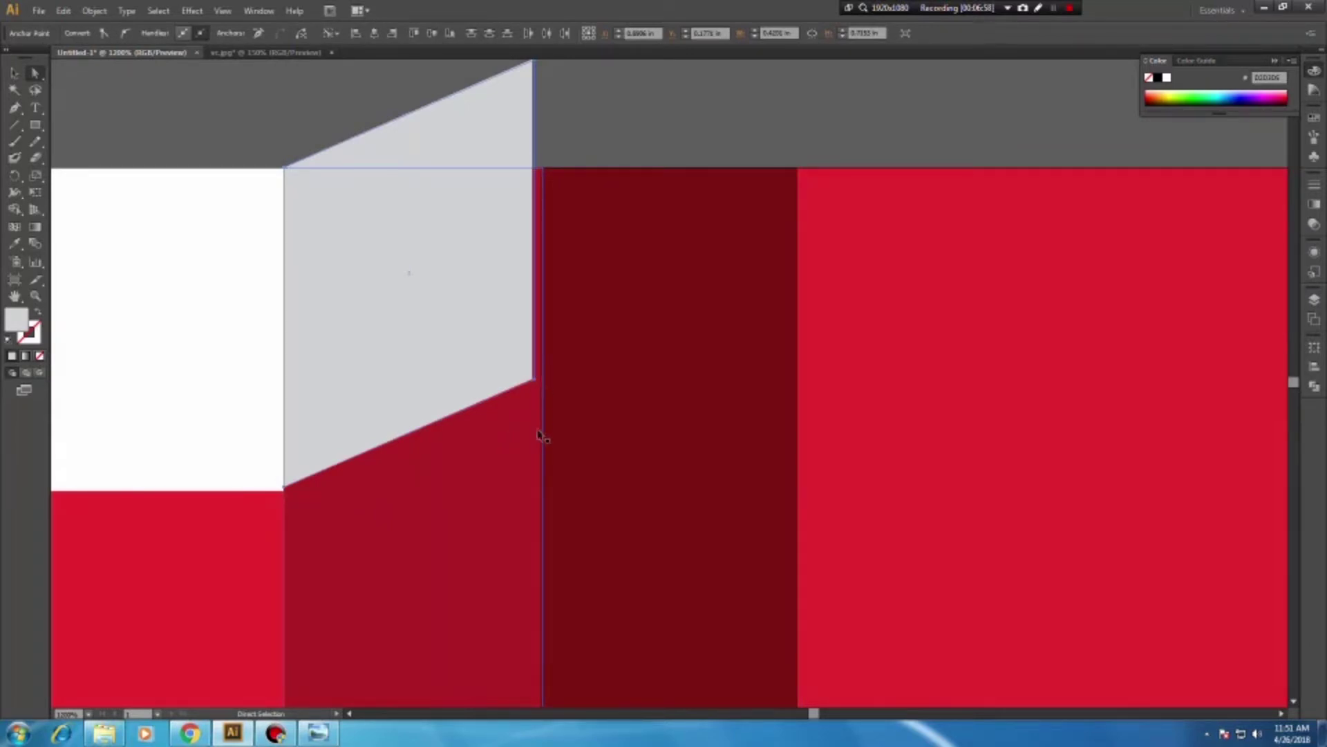
left_click_drag(540, 436, 544, 354)
scroll(538, 350, "down", 1)
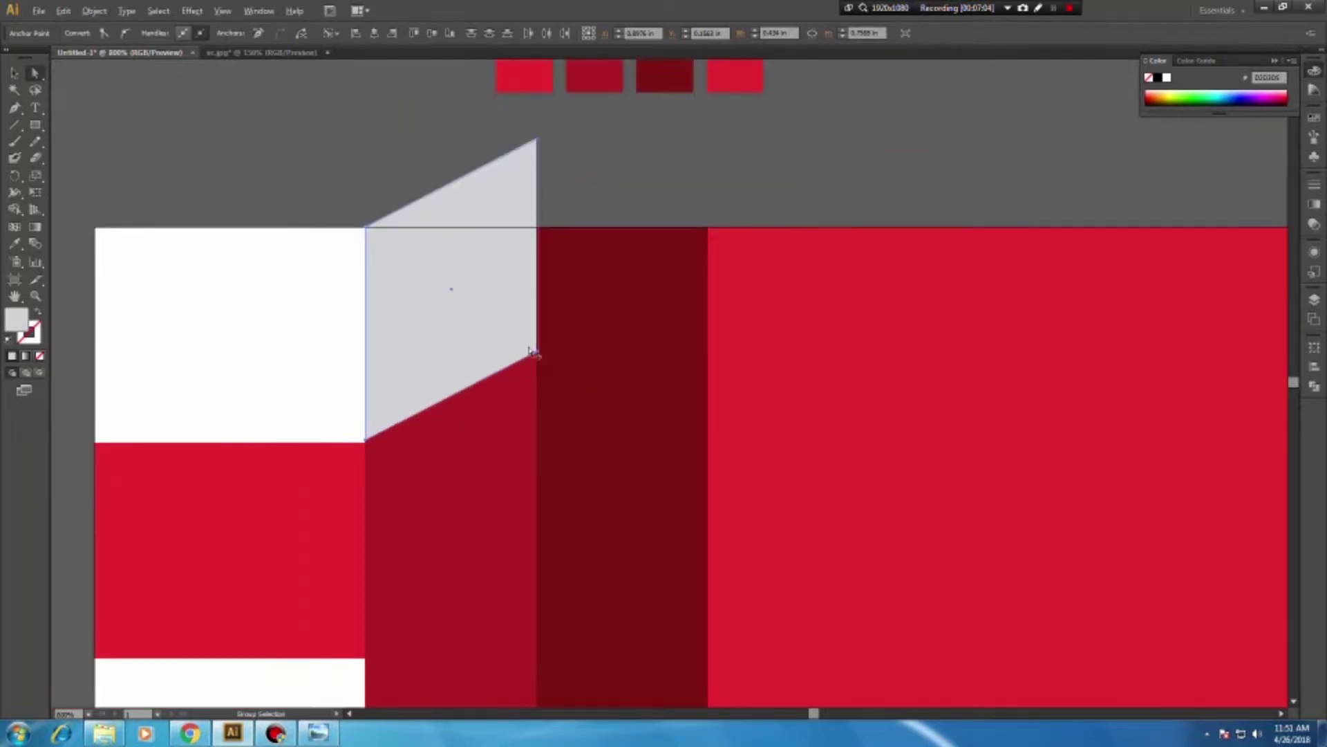
scroll(538, 351, "down", 1)
Compare the slanted fold with the reference card and zoom out to the whole card
left_click(19, 77)
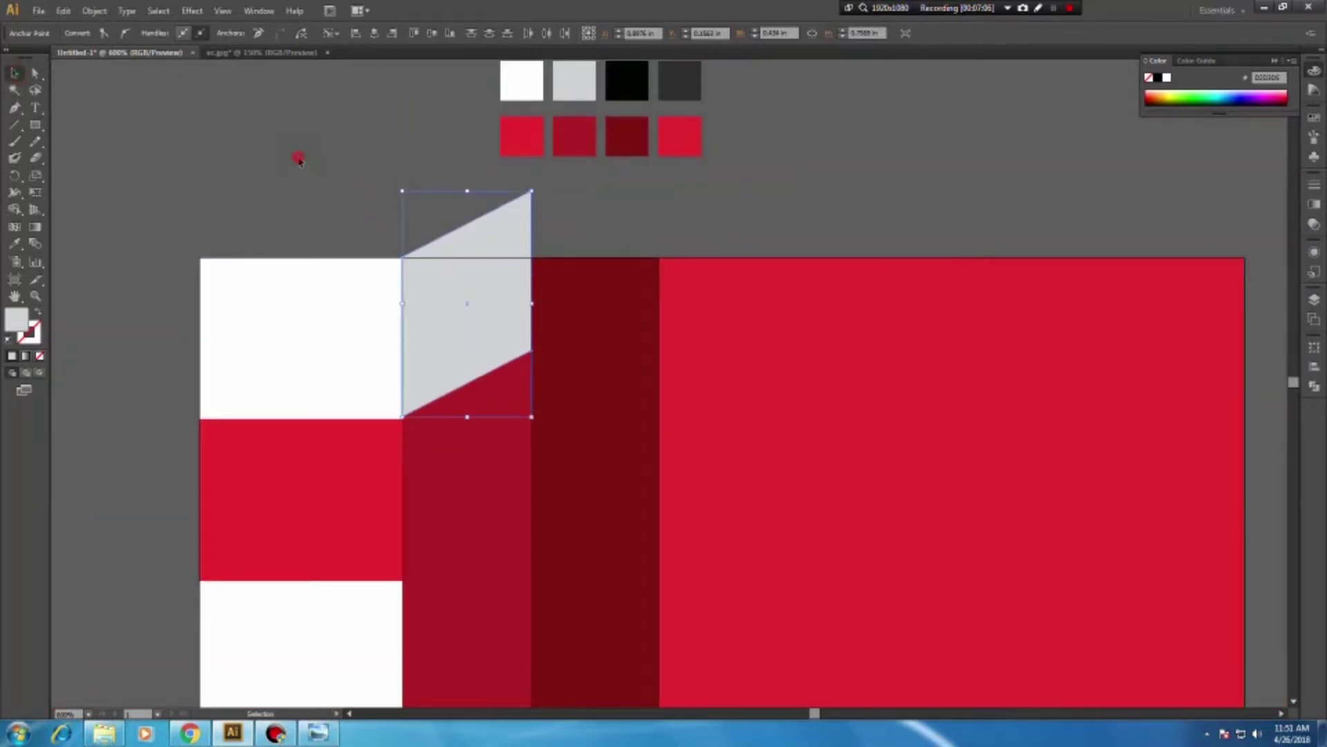
left_click(296, 154)
left_click_drag(502, 565, 452, 408)
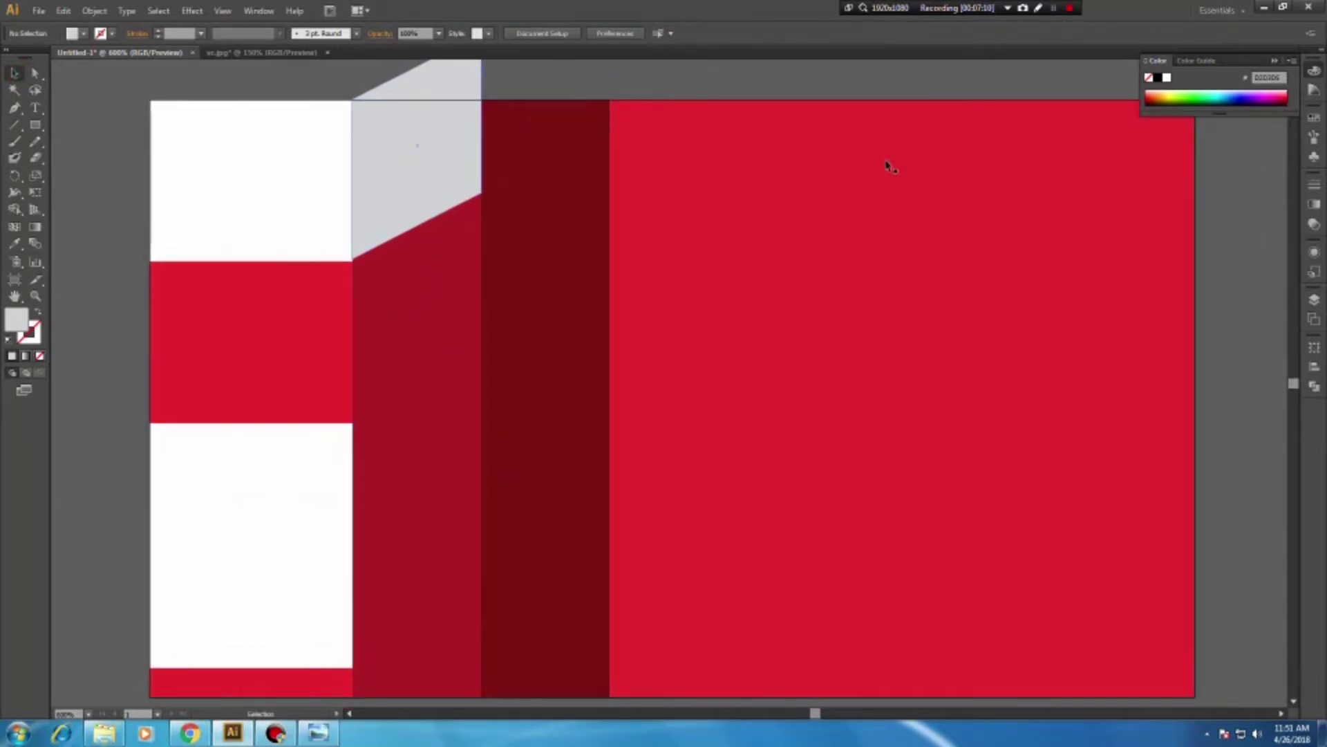
left_click(319, 733)
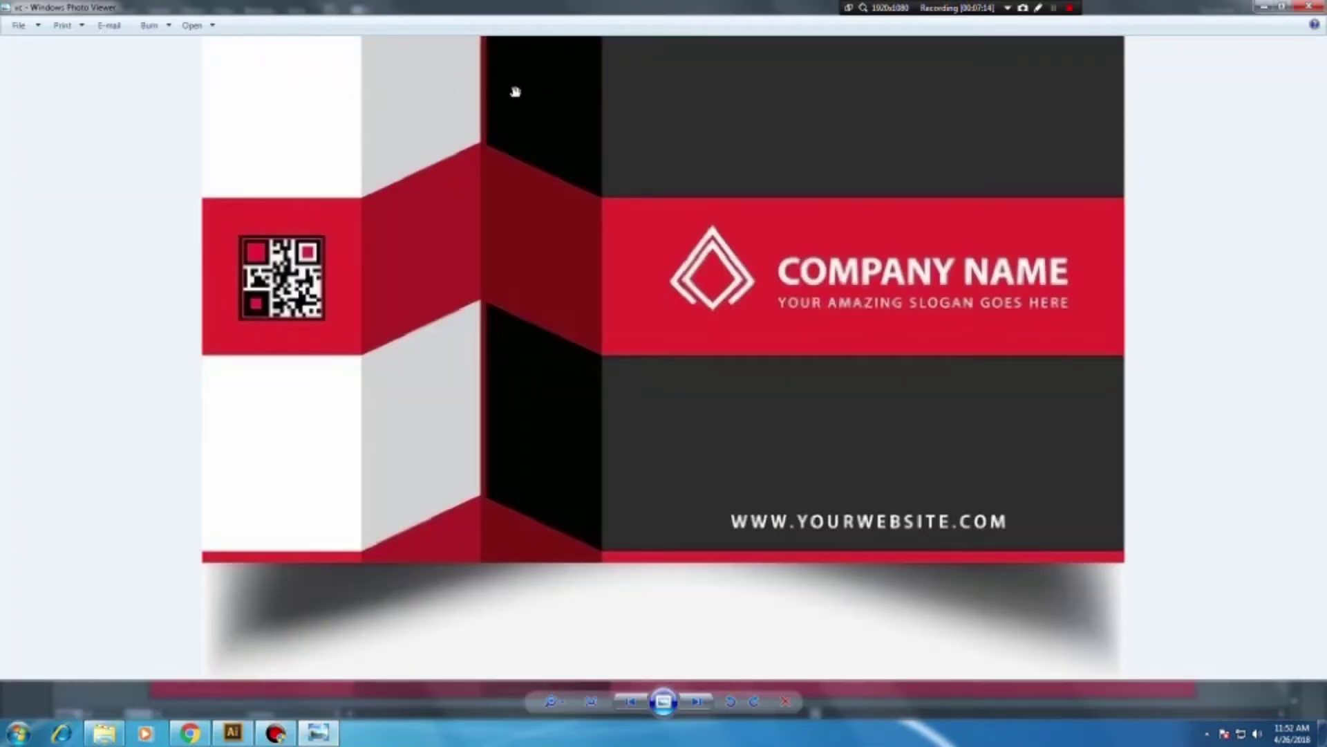
left_click(325, 736)
key("ctrl+minus")
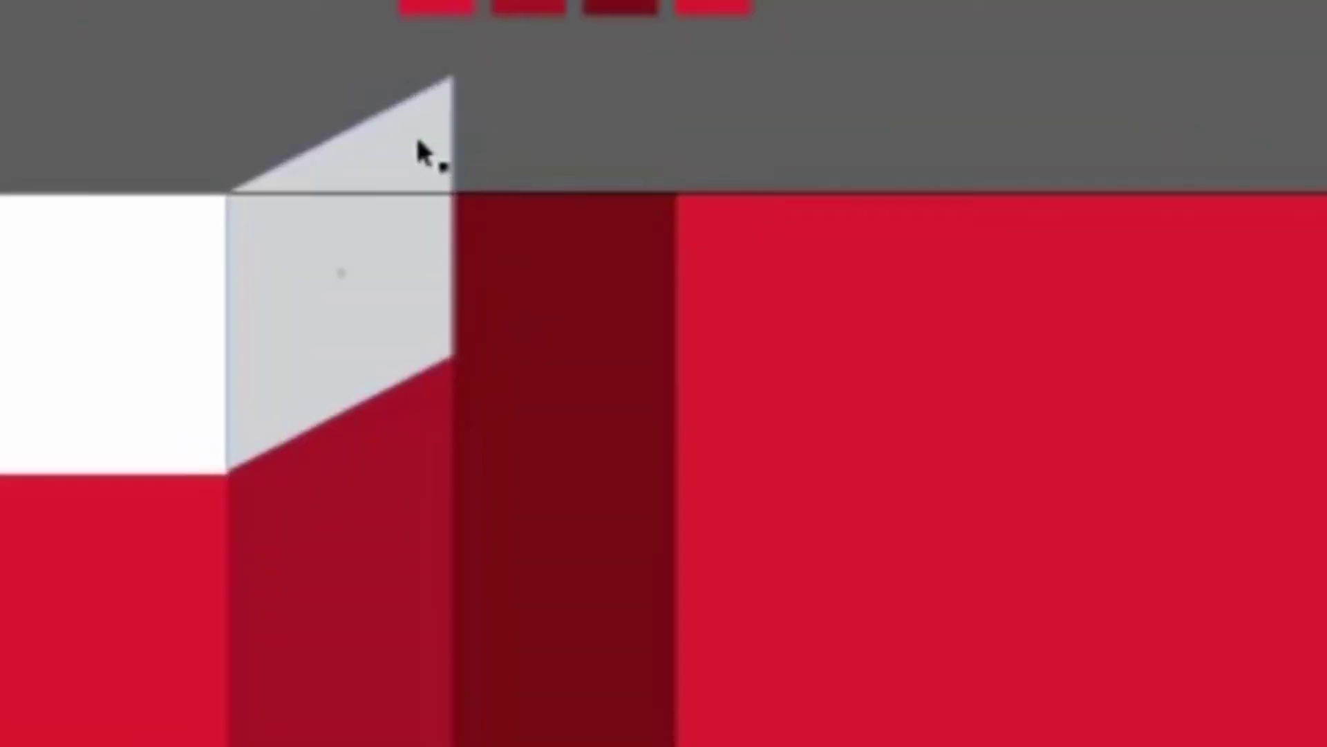
Make a vertically reflected copy of the grey parallelogram
left_click(419, 148)
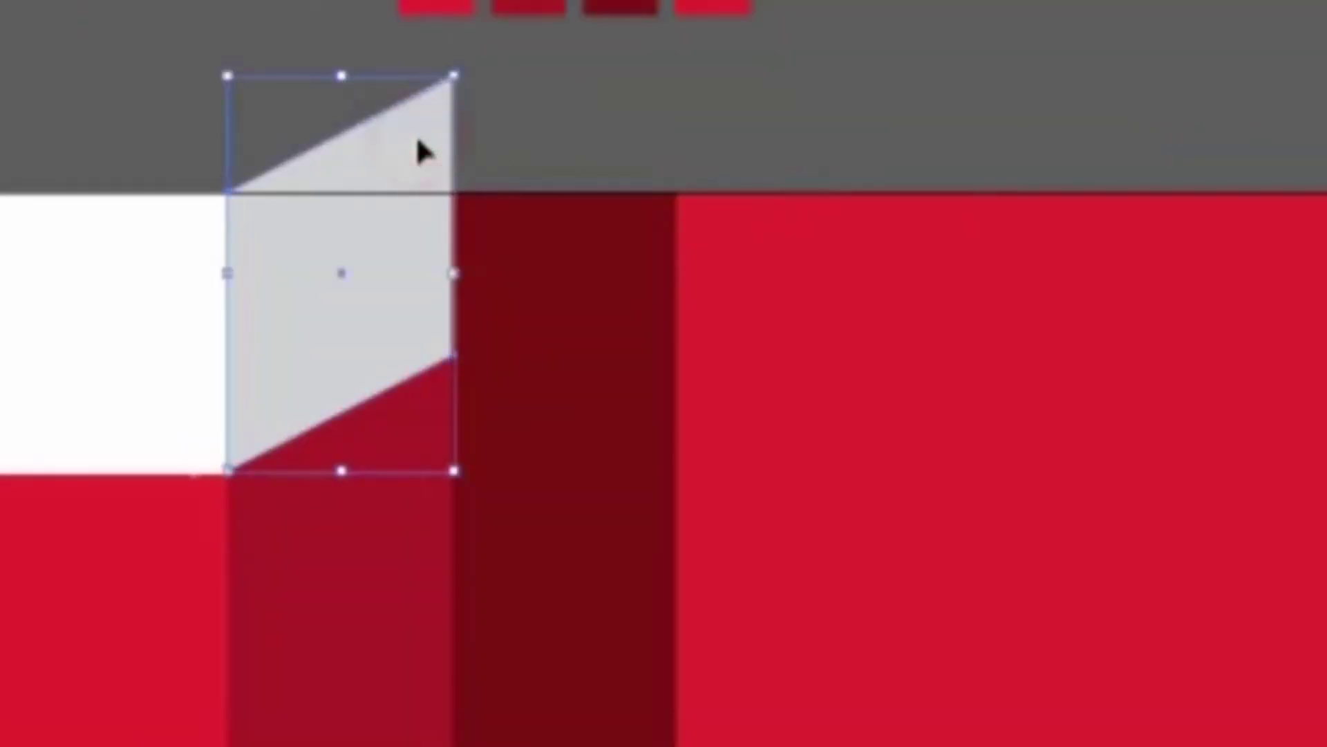
right_click(429, 150)
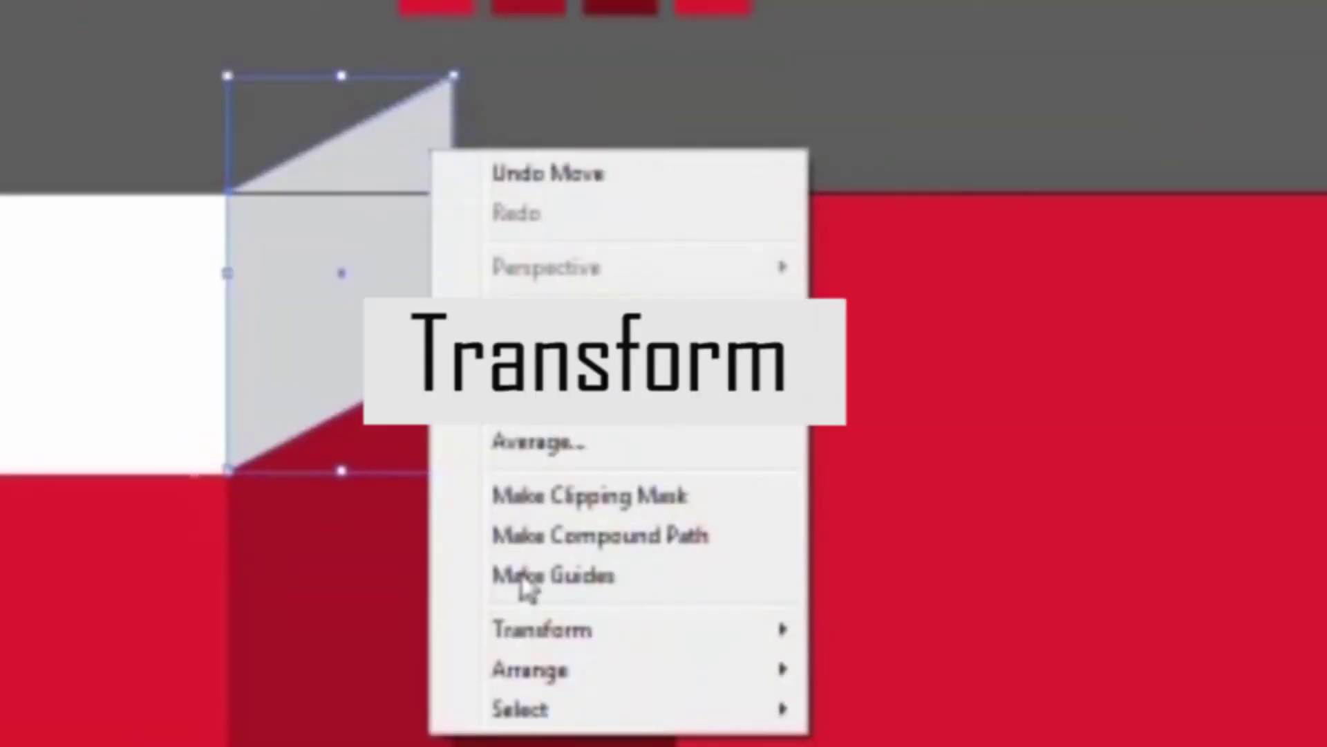
mouse_move(541, 629)
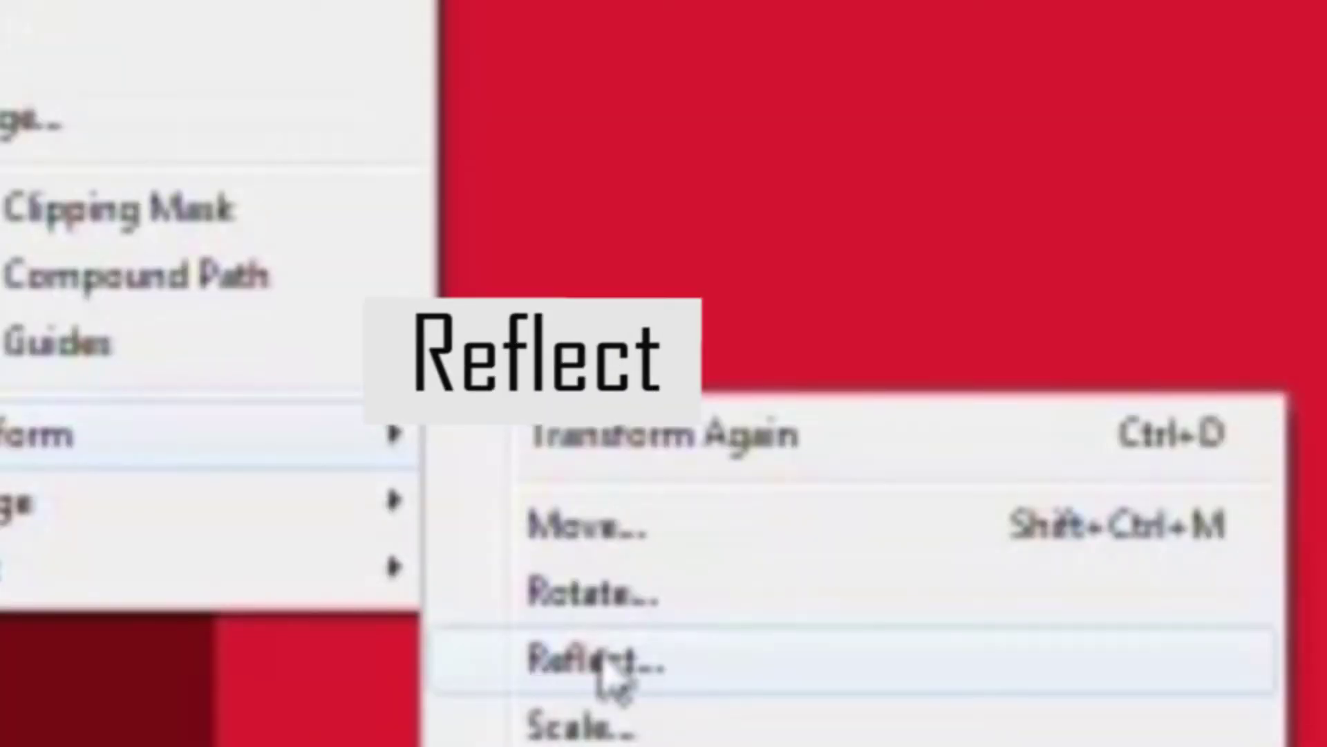
left_click(906, 746)
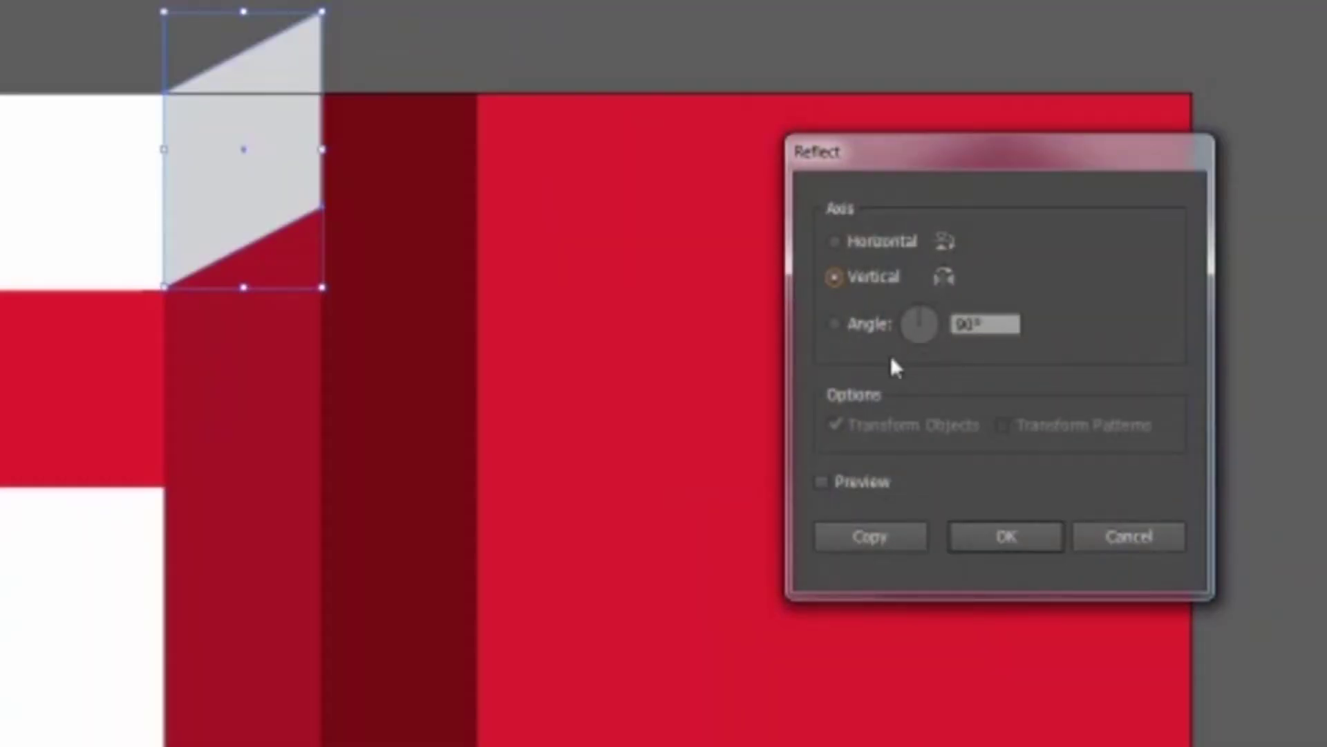
left_click(873, 482)
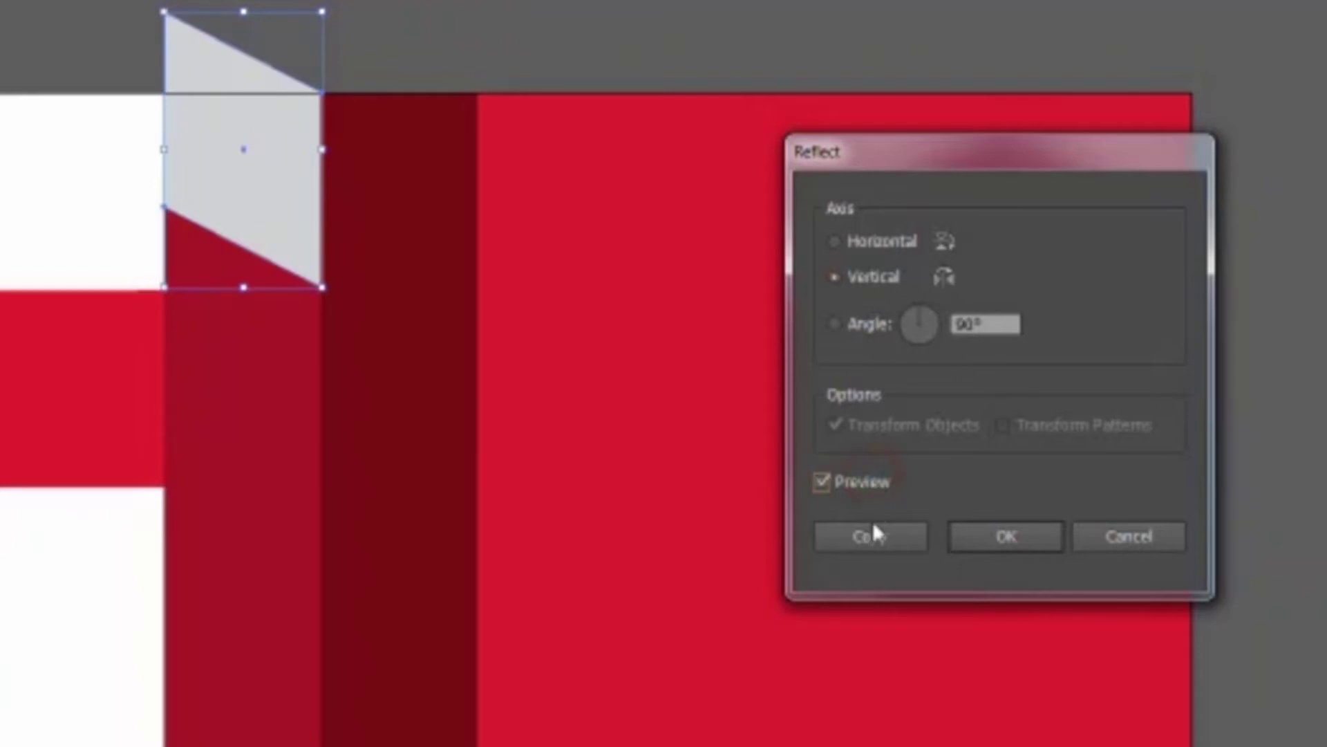
left_click(872, 534)
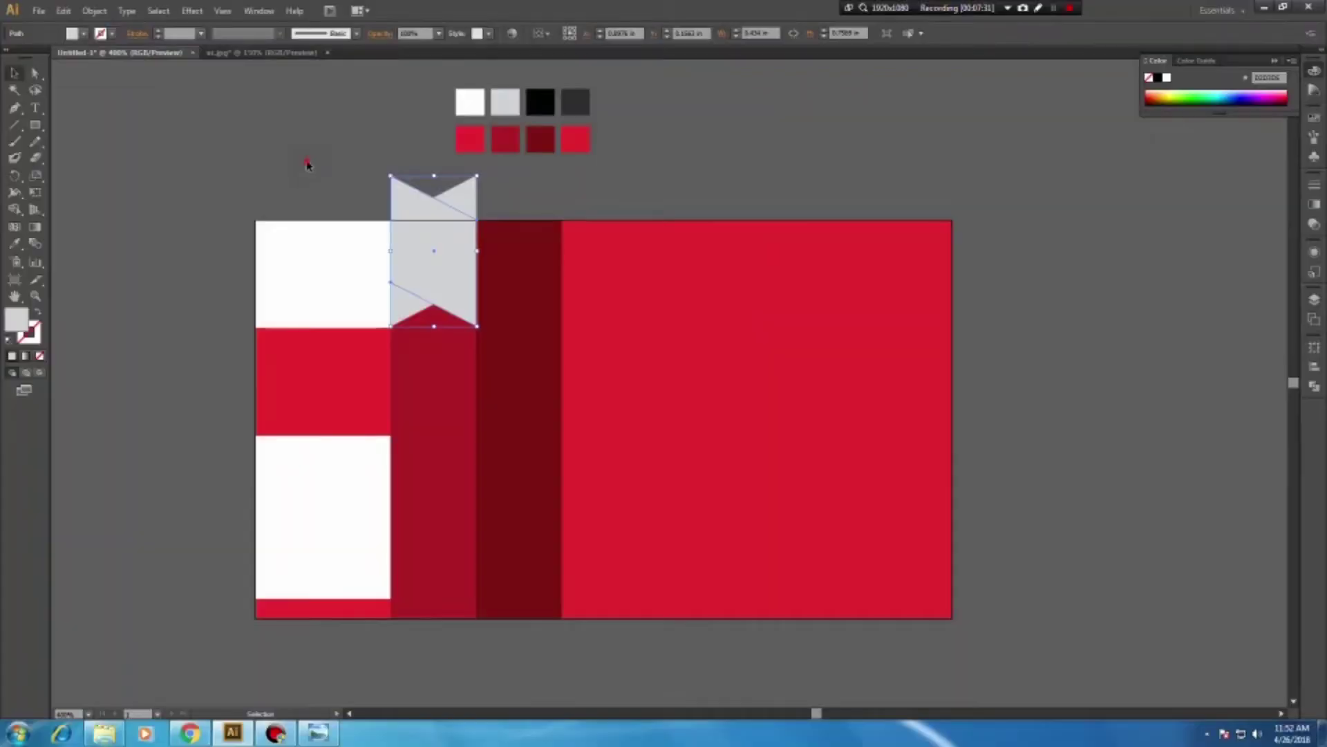
Move the mirrored copy over the dark red column to form a peaked fold
left_click(308, 165)
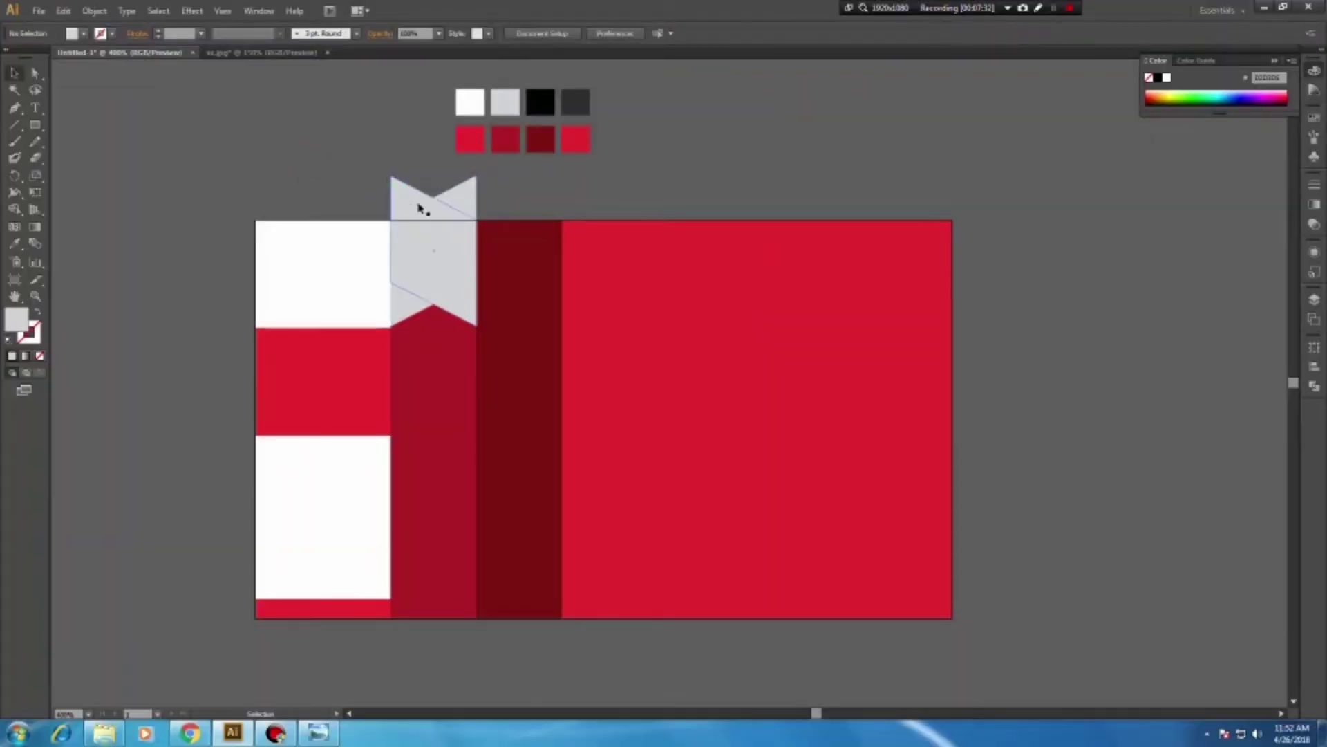
left_click_drag(419, 207, 504, 213)
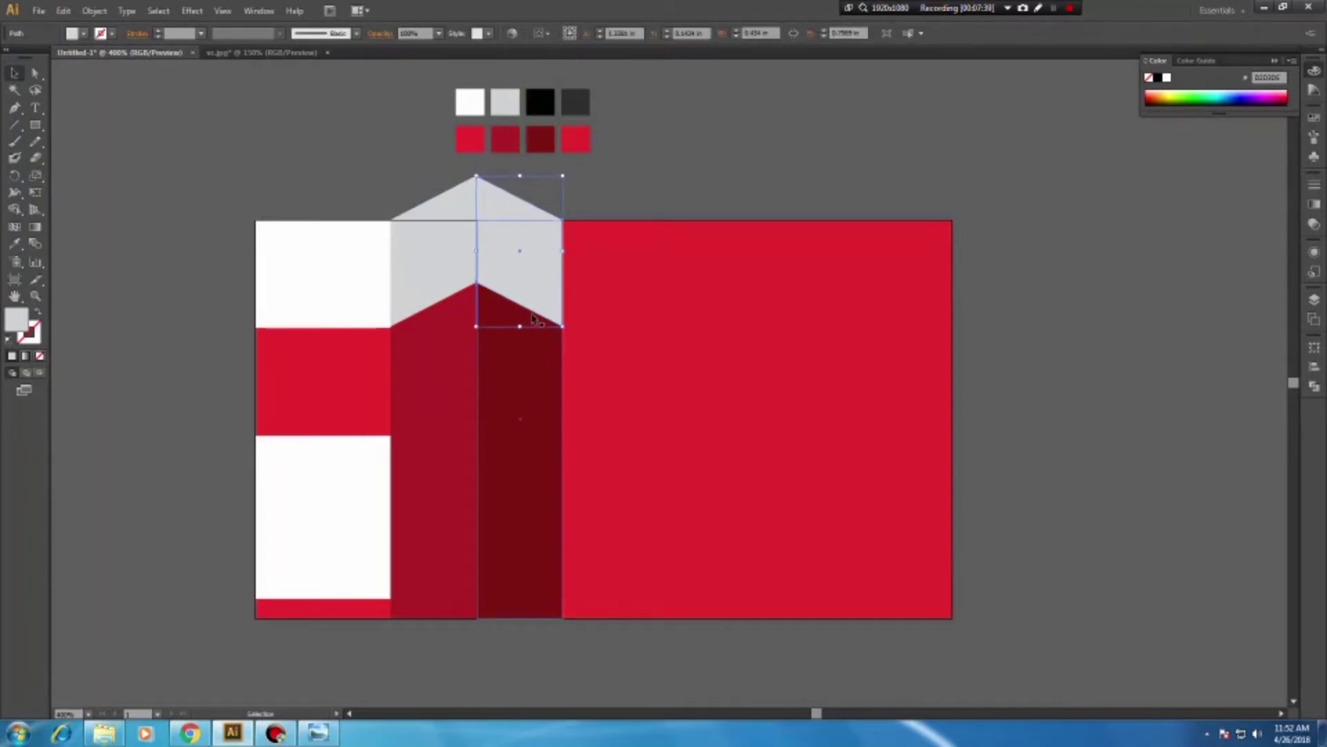
left_click(675, 157)
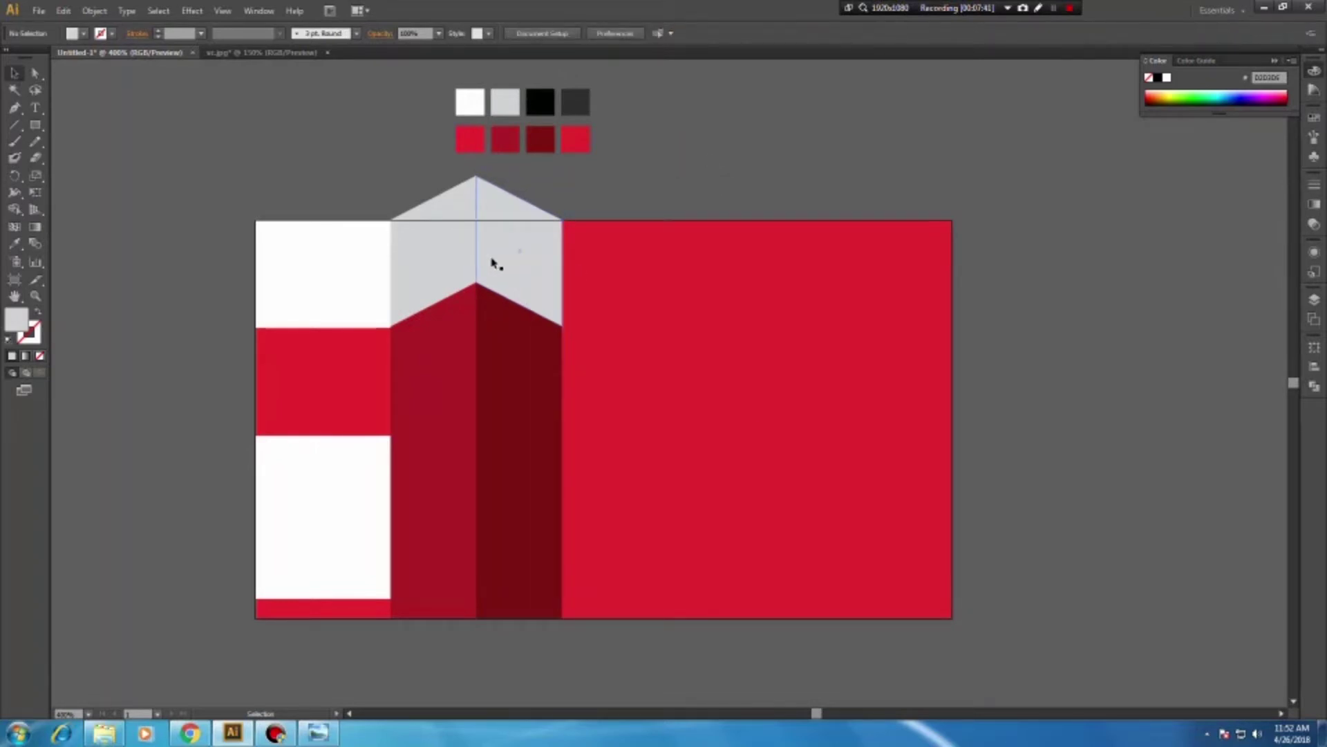
left_click(470, 228)
left_click(569, 184)
left_click(523, 209)
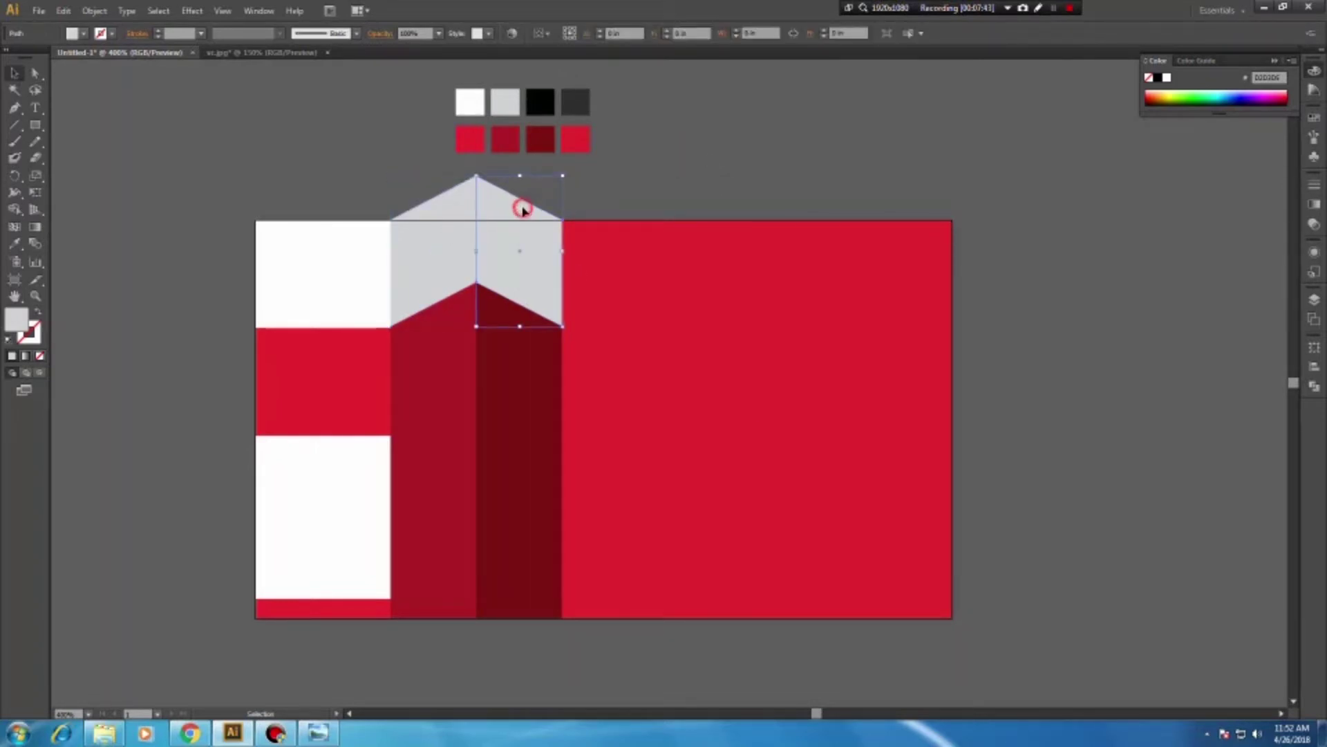
Fill the fold's right face with black from the swatches
key("i")
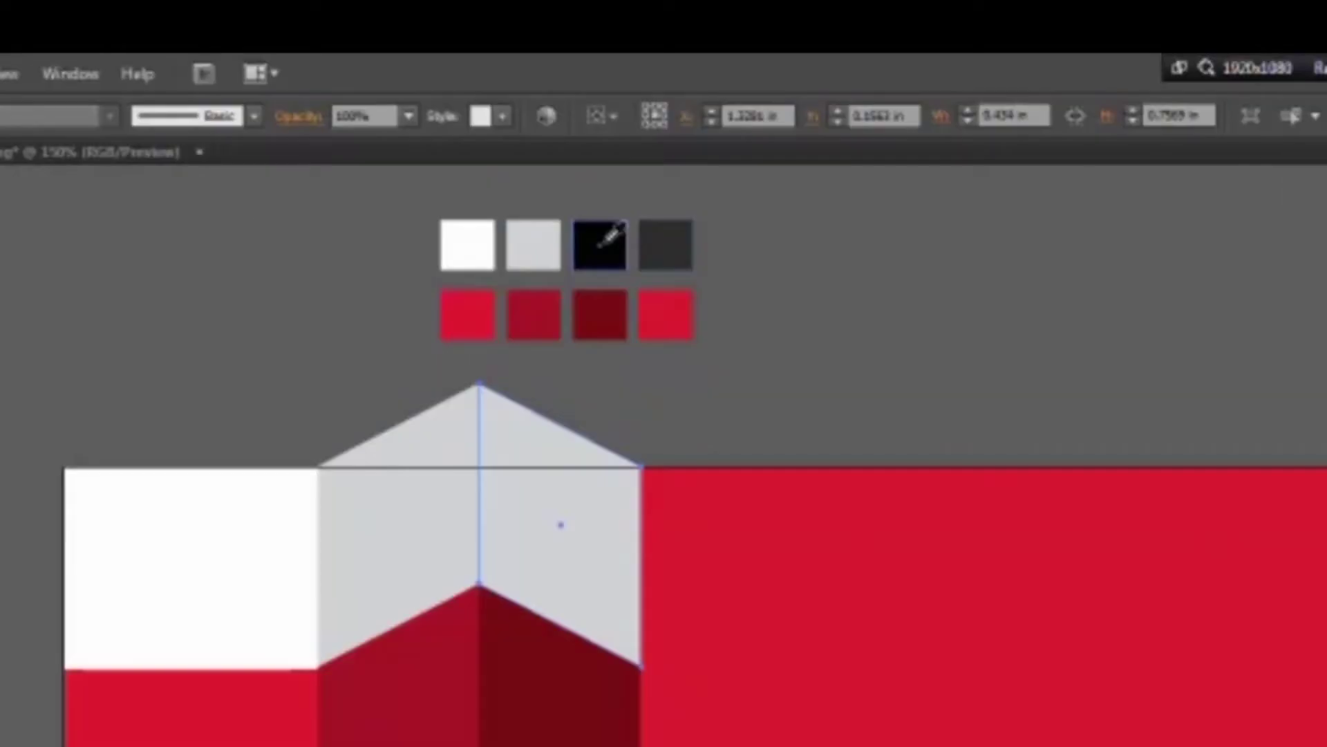
left_click(601, 237)
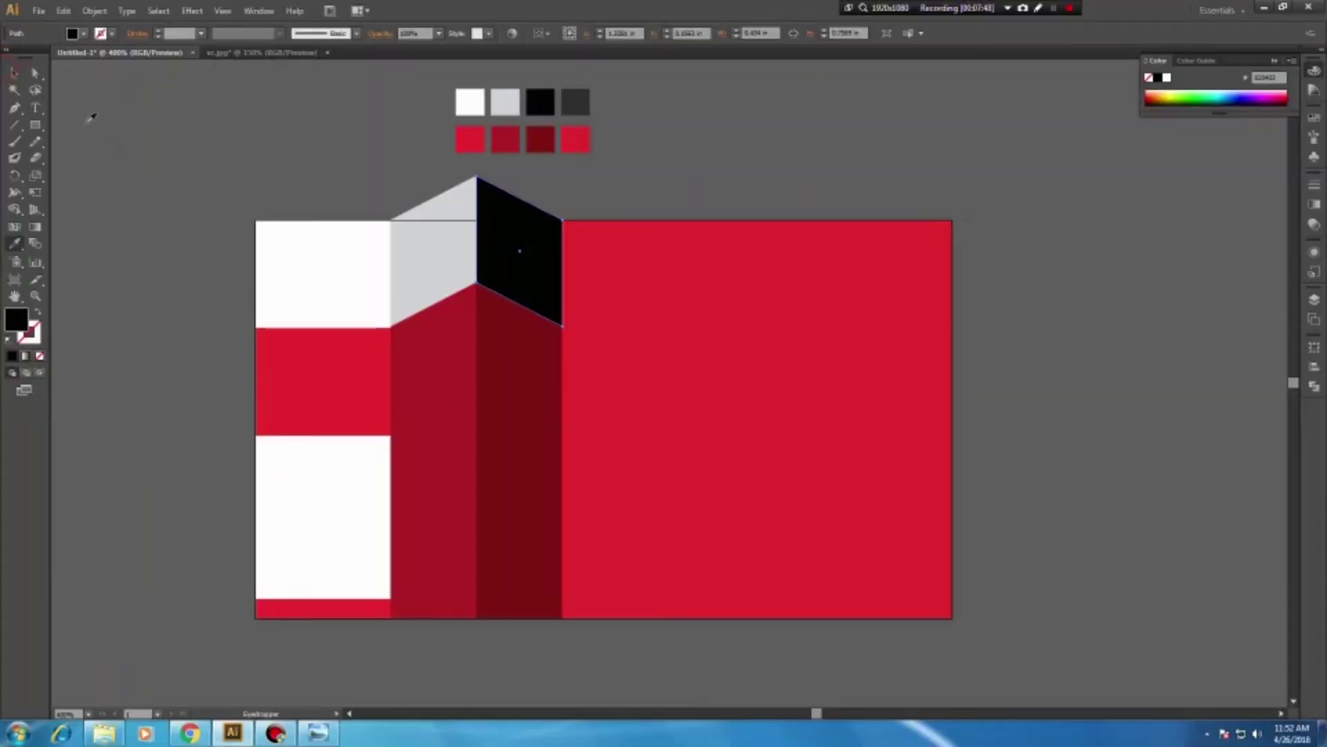
left_click(13, 73)
left_click(118, 97)
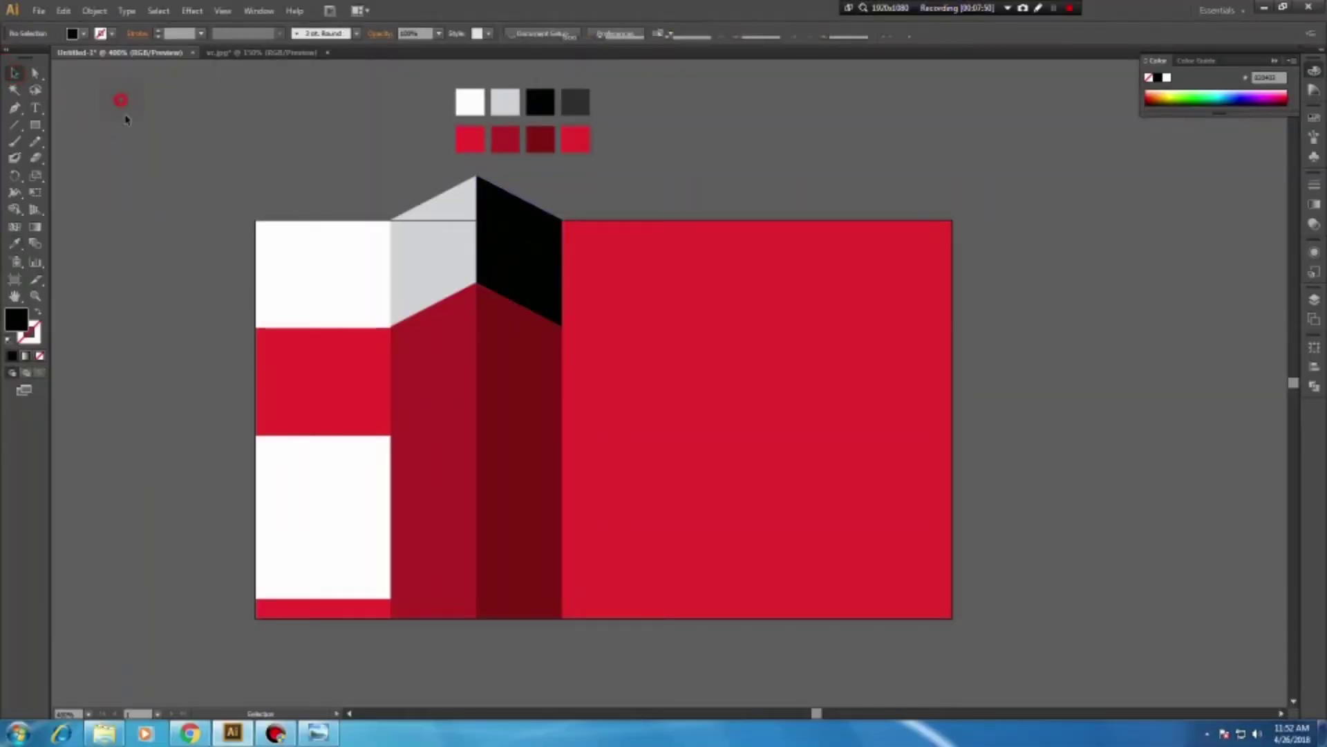
Duplicate both grey and black fold faces lower down the ribbon and check the reference
left_click(400, 283)
left_click(489, 273, "shift")
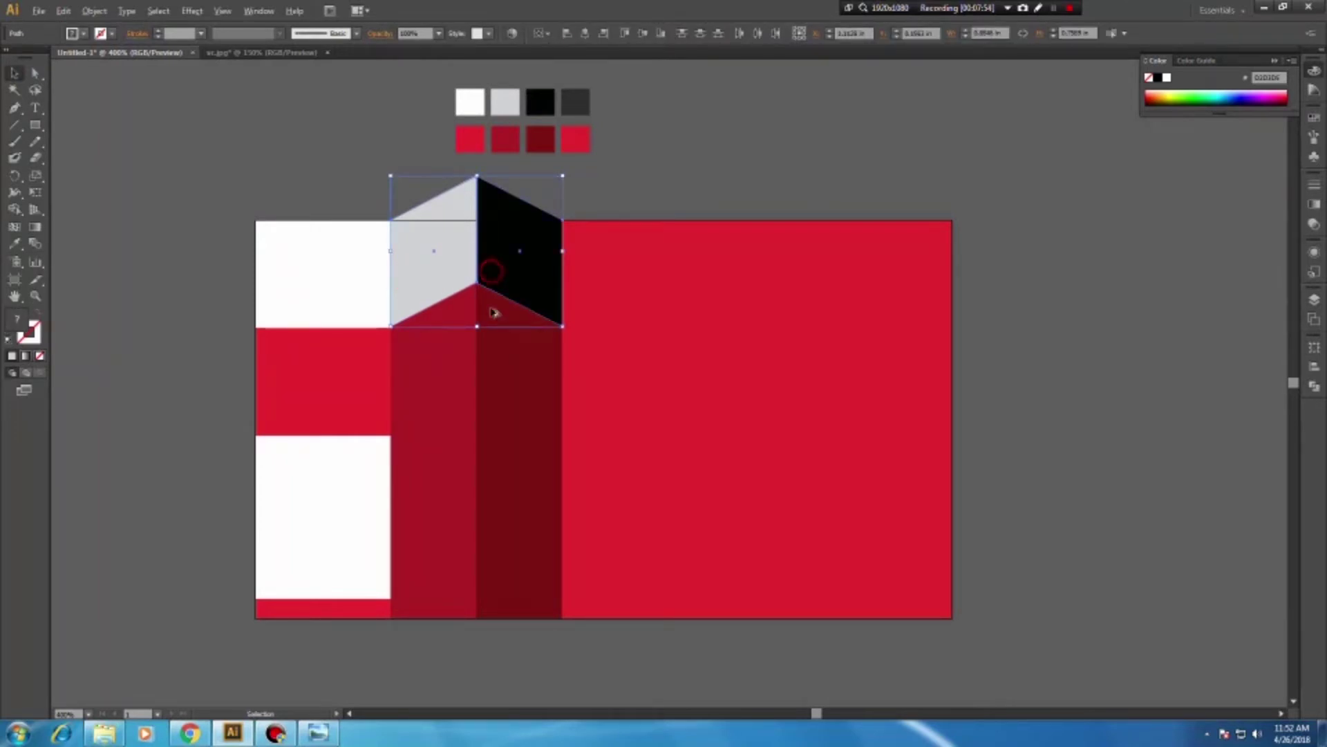
left_click_drag(494, 276, 494, 489)
left_click(325, 737)
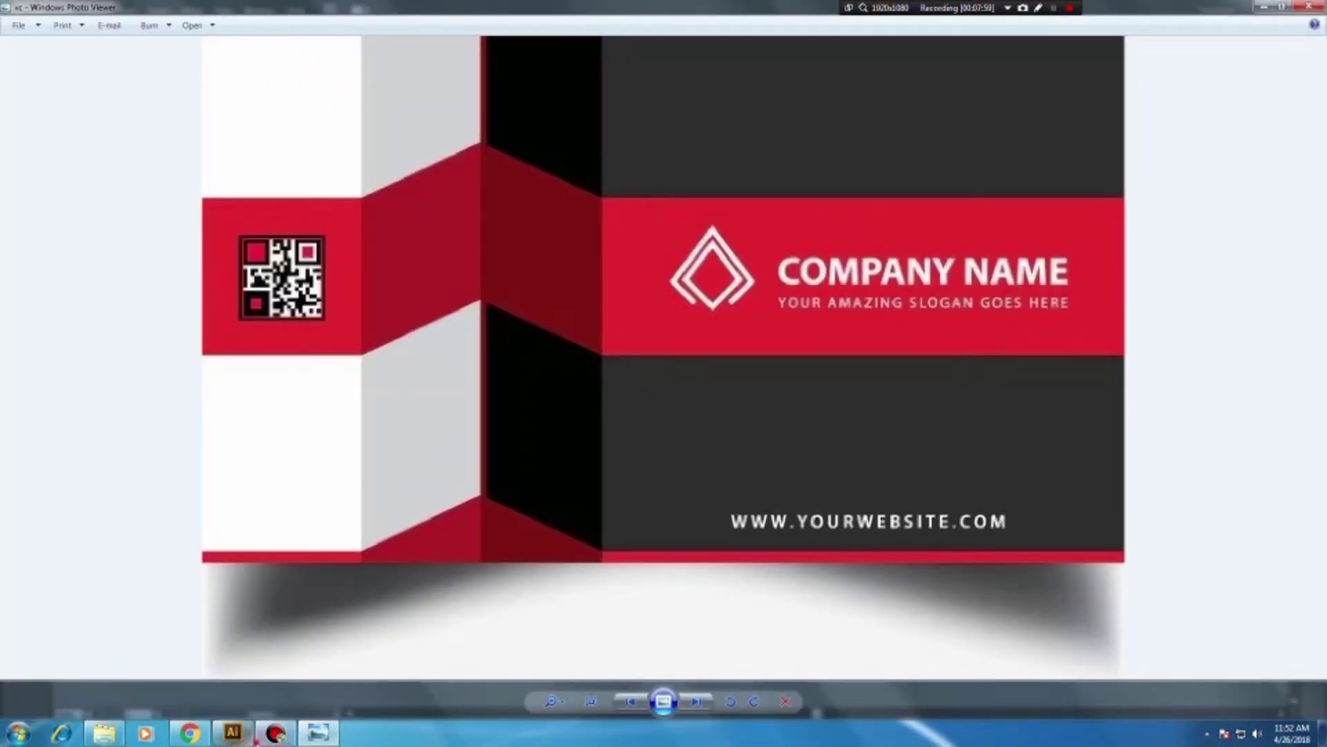
left_click(275, 733)
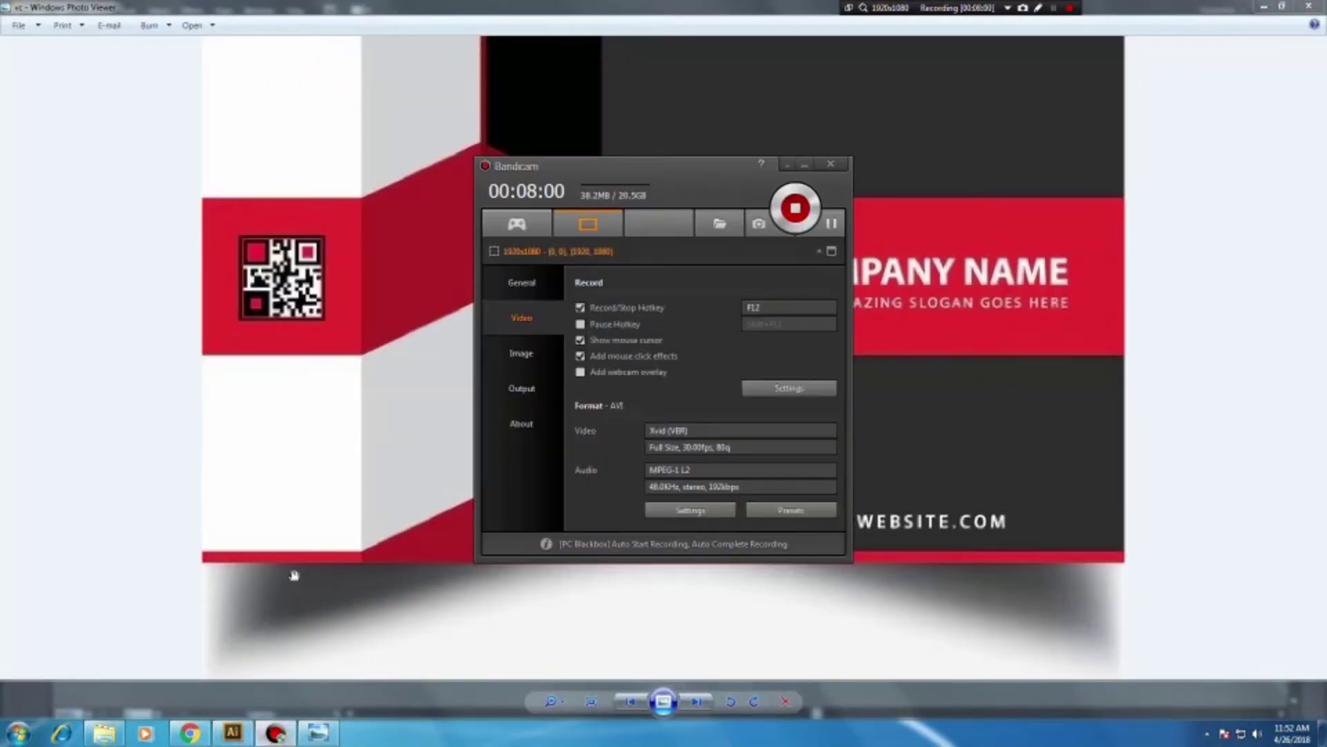
left_click(233, 733)
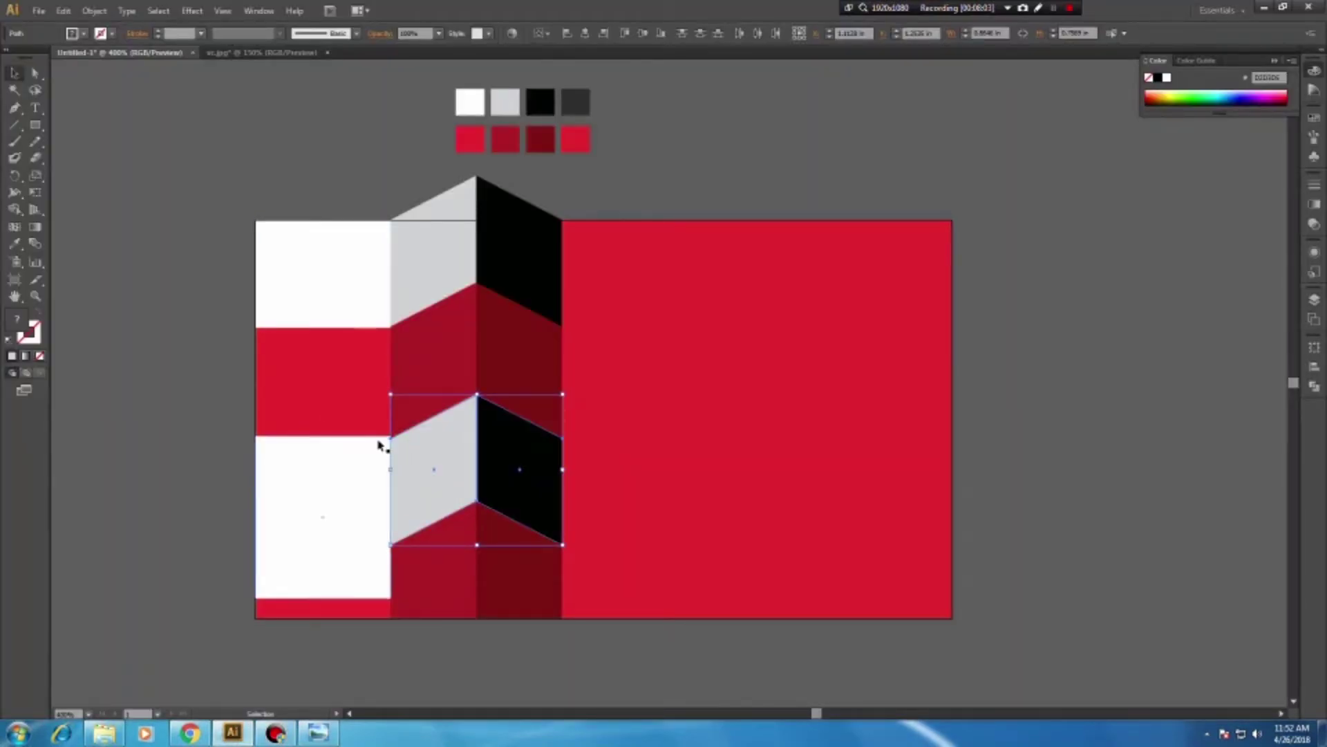
Nudge the copied fold up and stretch the lower ribbon shapes taller
key("z")
left_click_drag(361, 435, 406, 481)
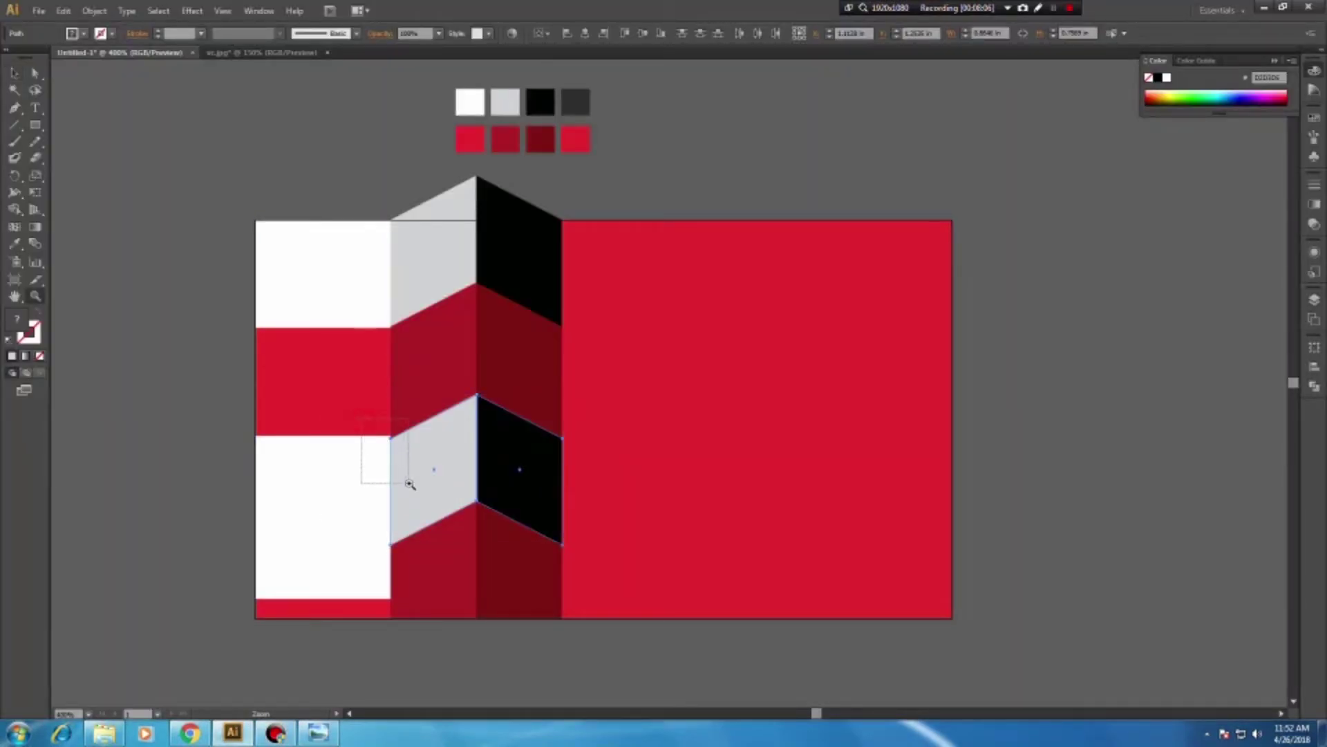
key("Up")
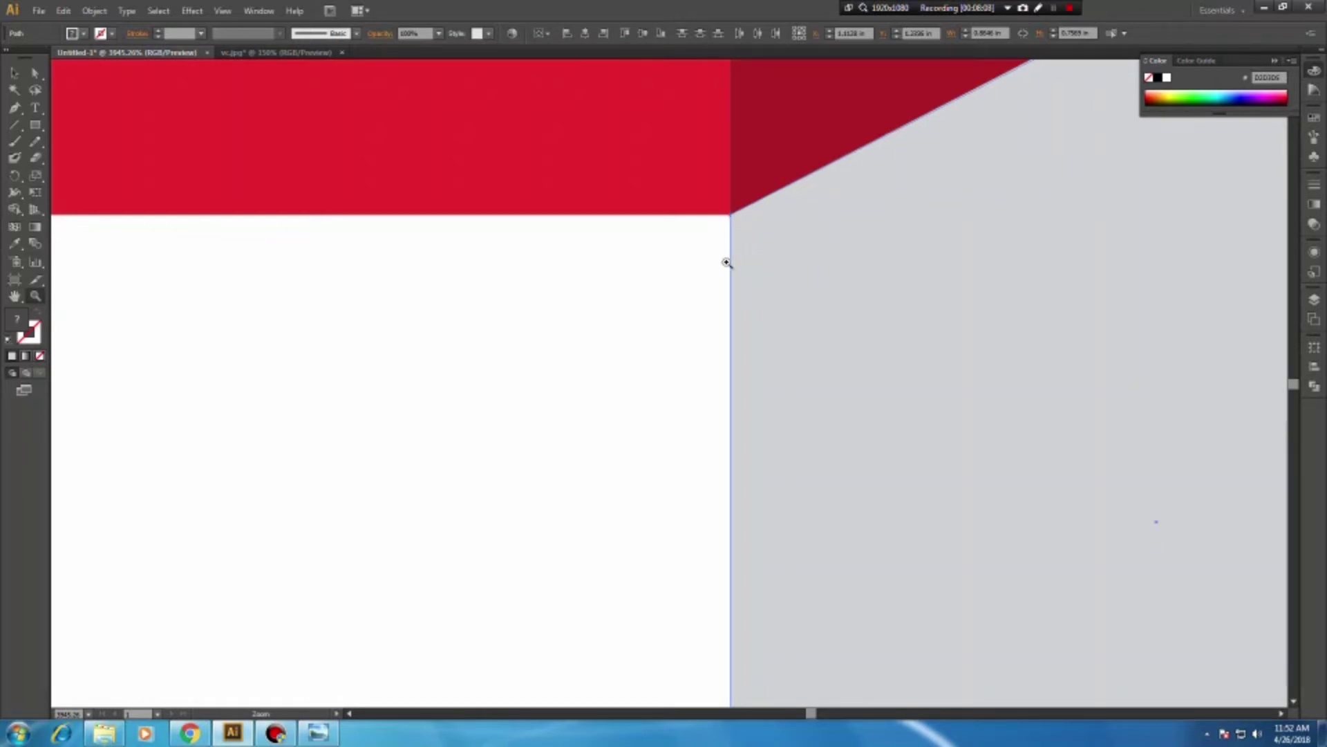
key("ctrl+0")
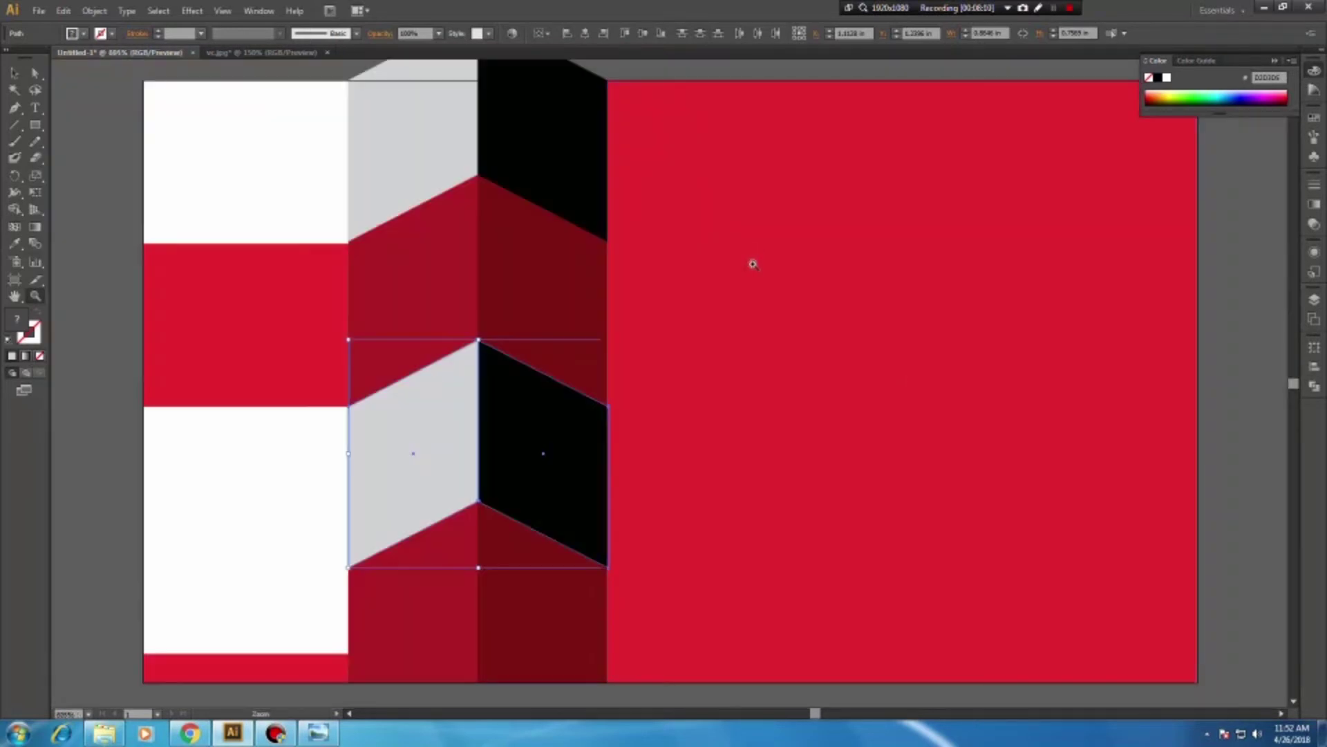
left_click(15, 72)
left_click_drag(477, 573, 479, 651)
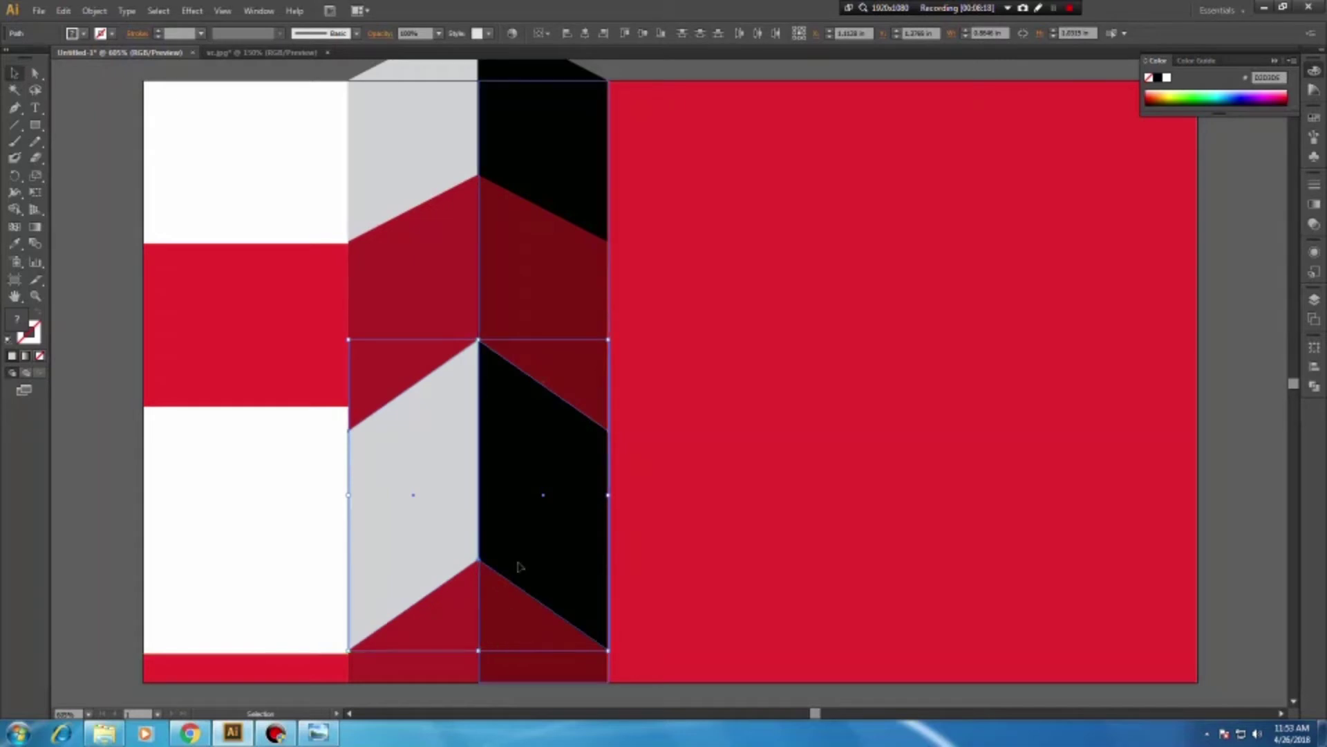
left_click_drag(517, 523, 508, 427)
left_click(520, 685)
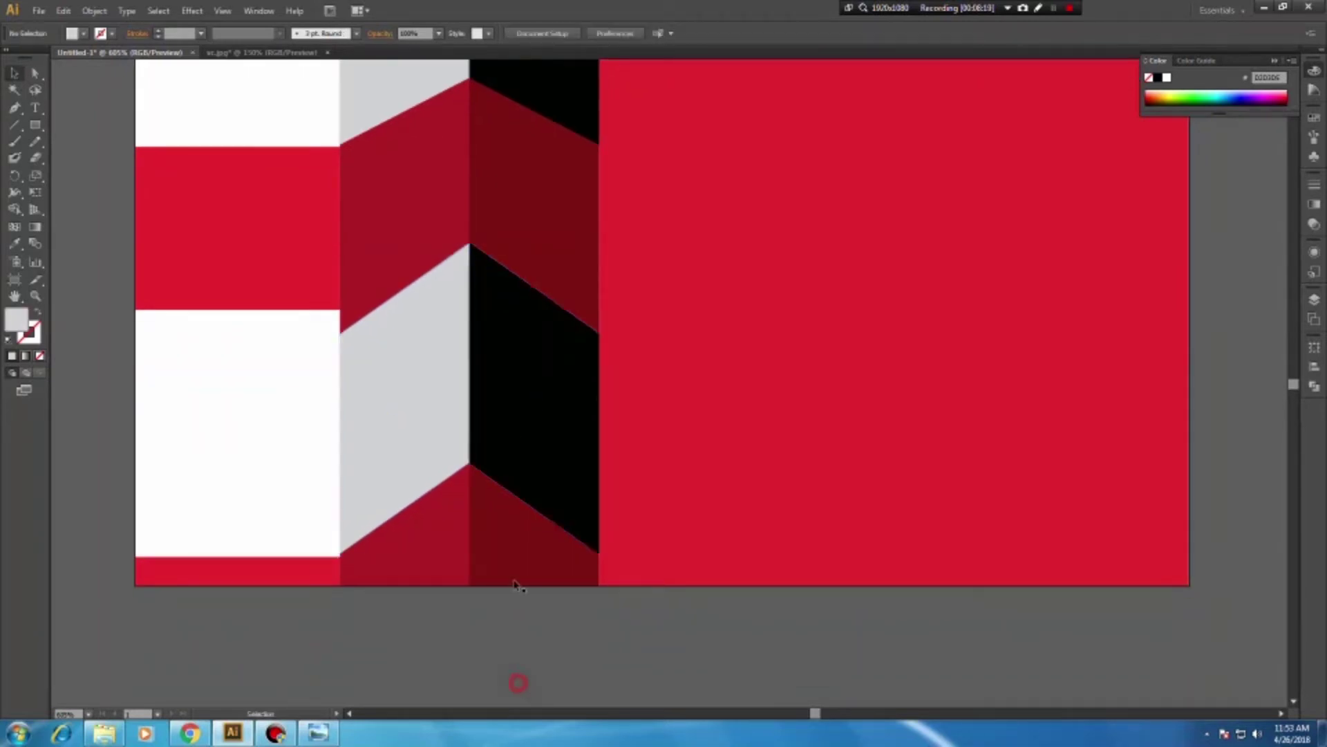
Delete the lower black and light-grey ribbon faces
left_click(534, 460)
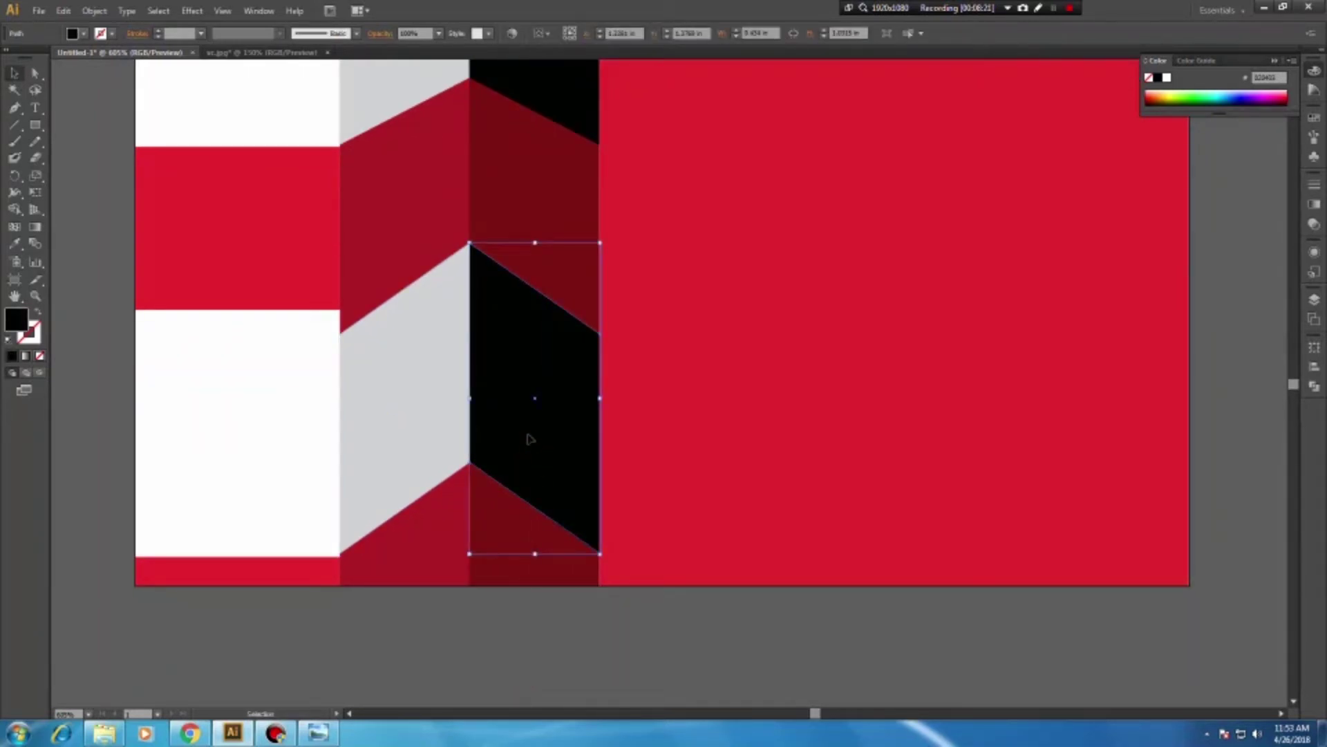
key("Delete")
left_click(440, 424)
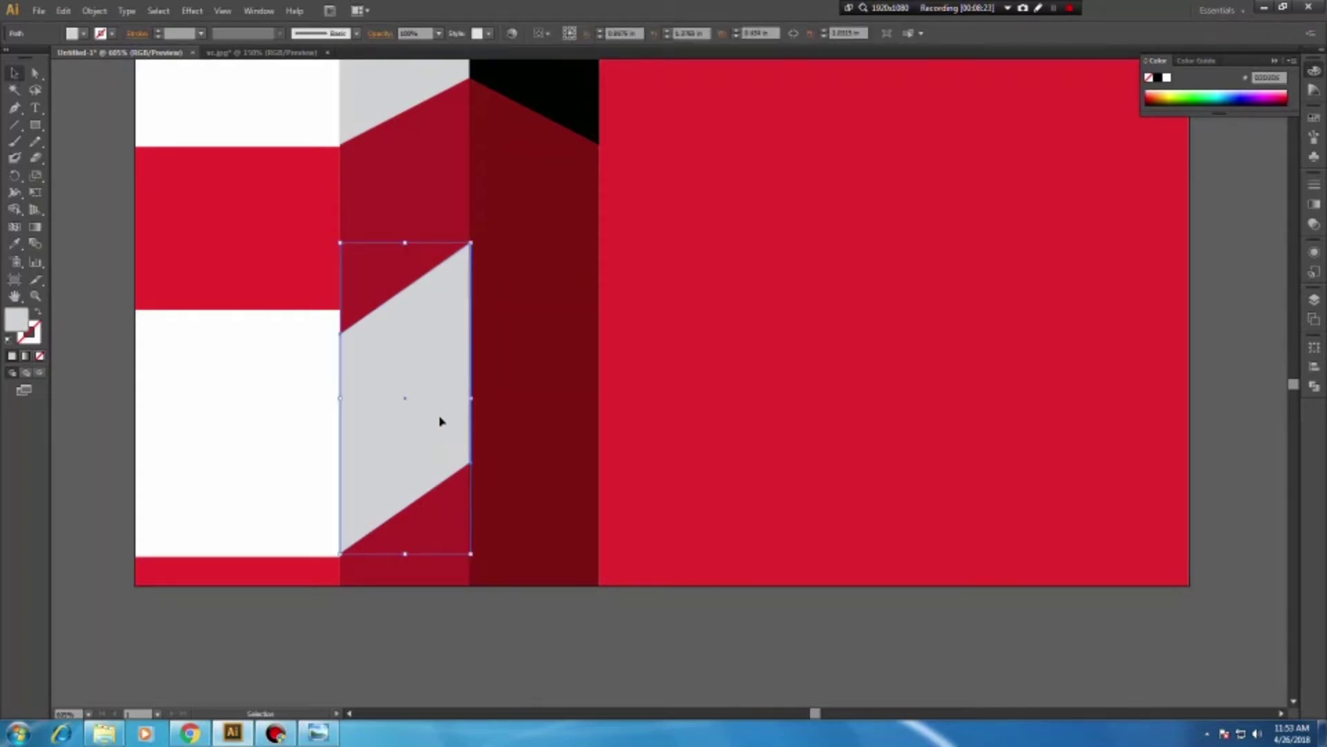
left_click_drag(386, 410, 387, 385)
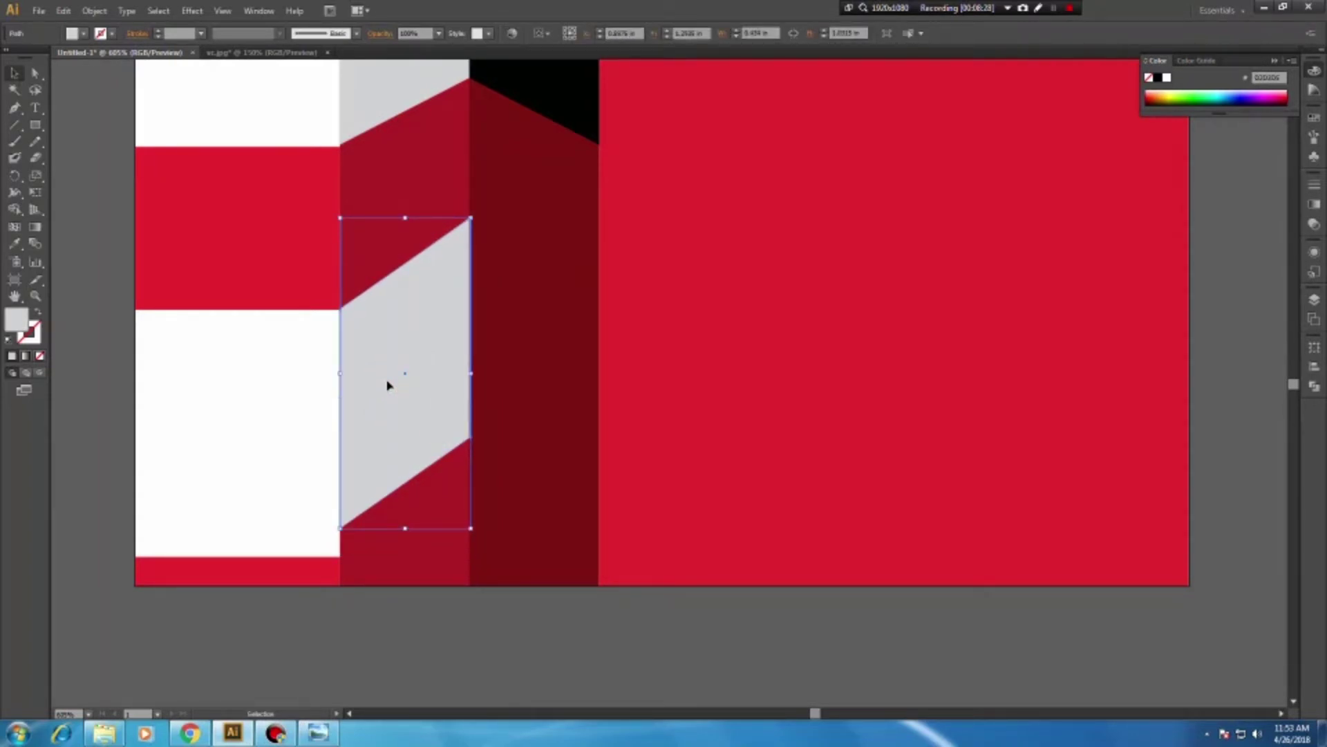
key("Delete")
left_click(304, 385)
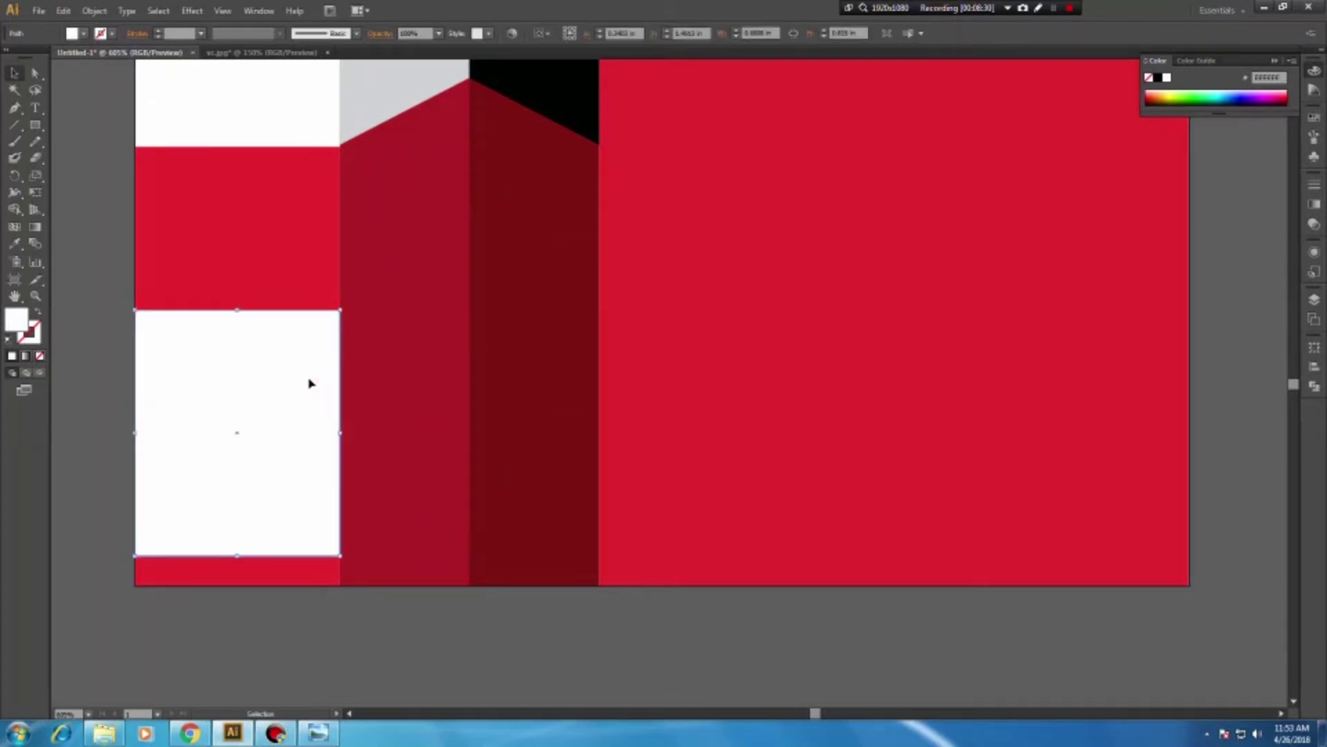
Copy the lower white rectangle into the medium-red column, narrow it, and slant its right side up
left_click_drag(250, 403, 456, 402)
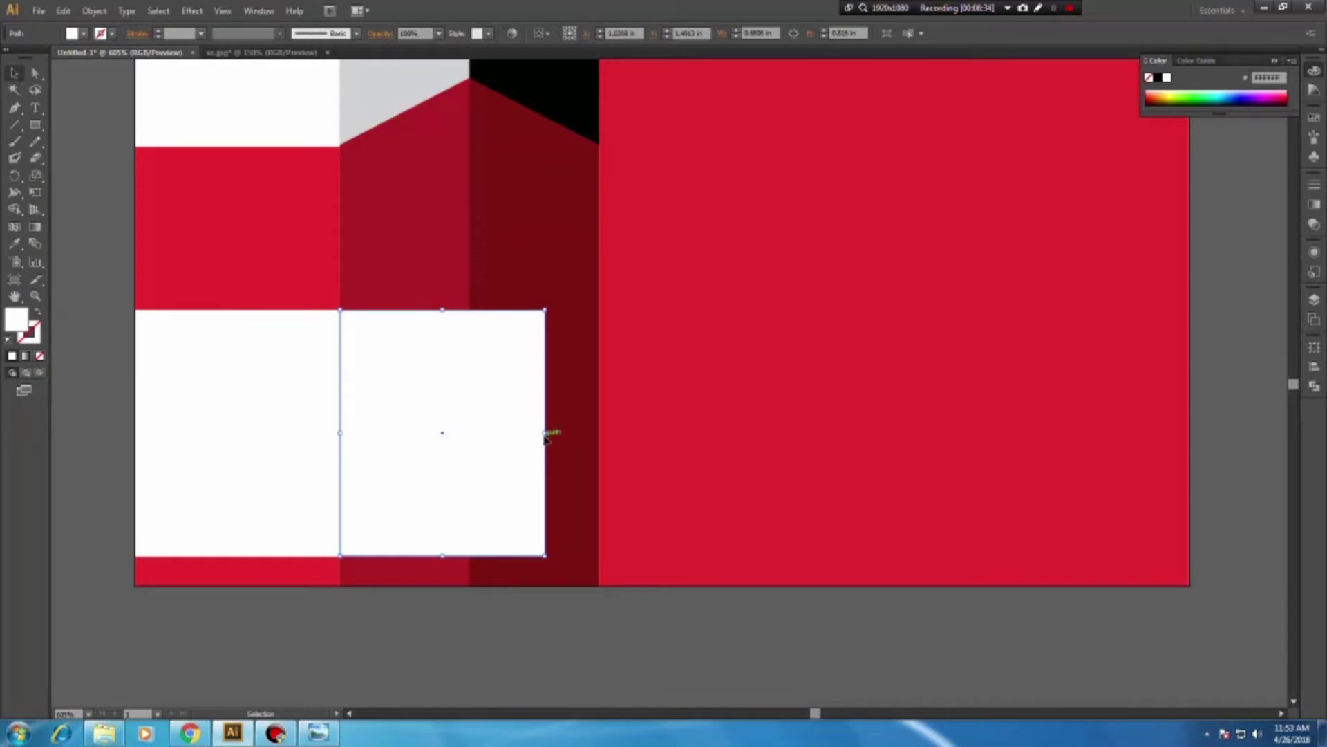
left_click_drag(544, 432, 471, 444)
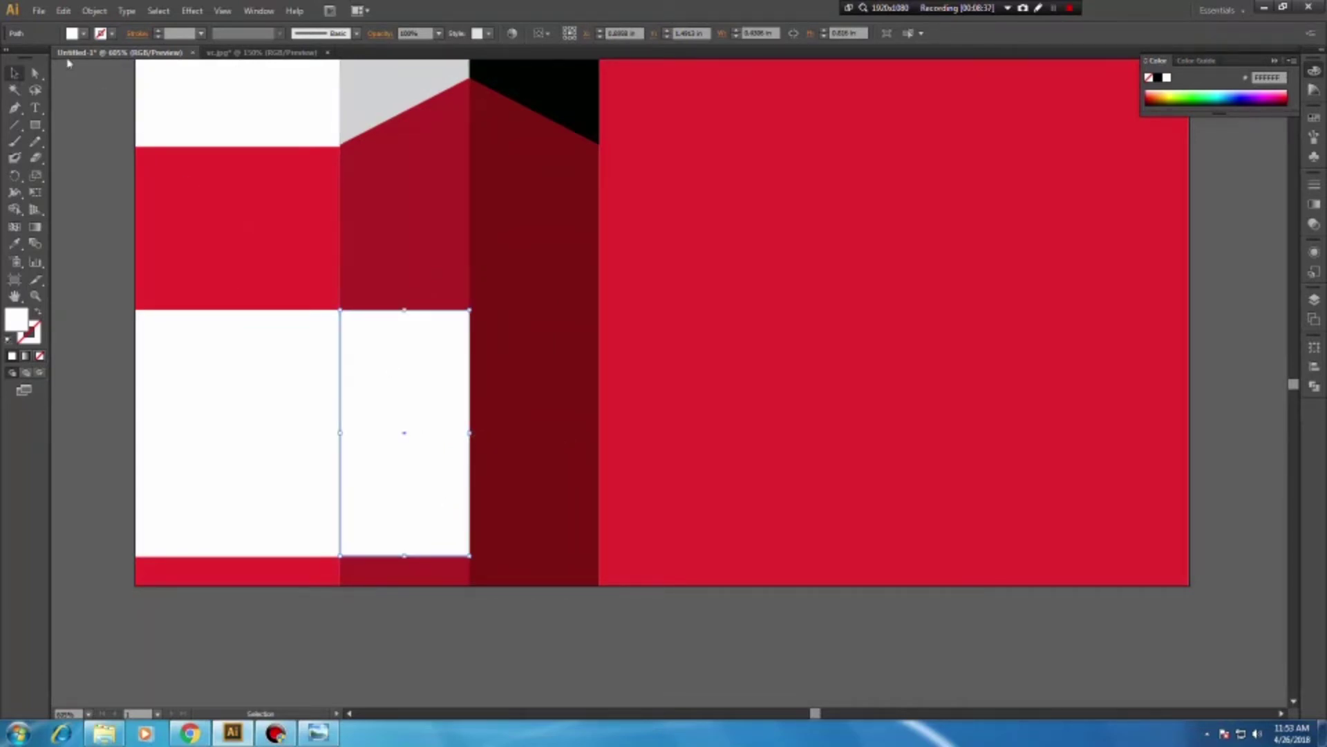
left_click(38, 71)
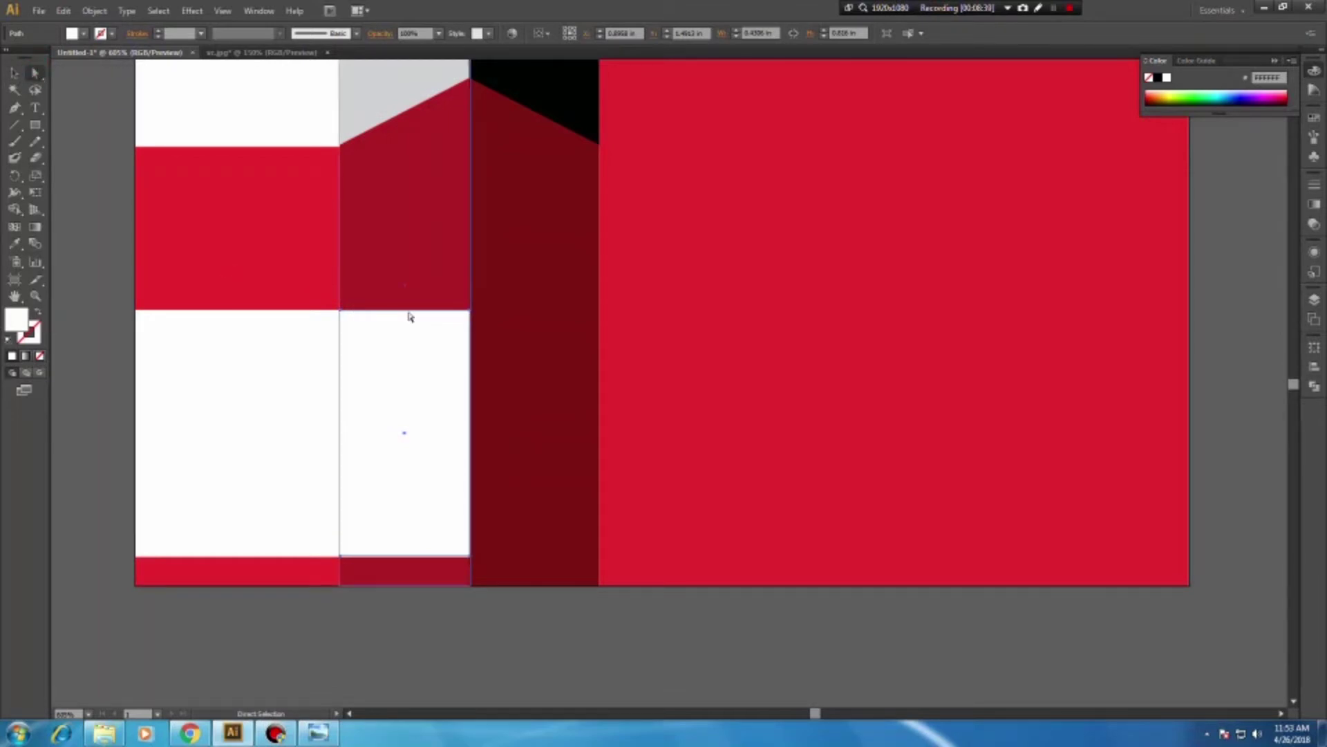
left_click_drag(471, 310, 471, 311)
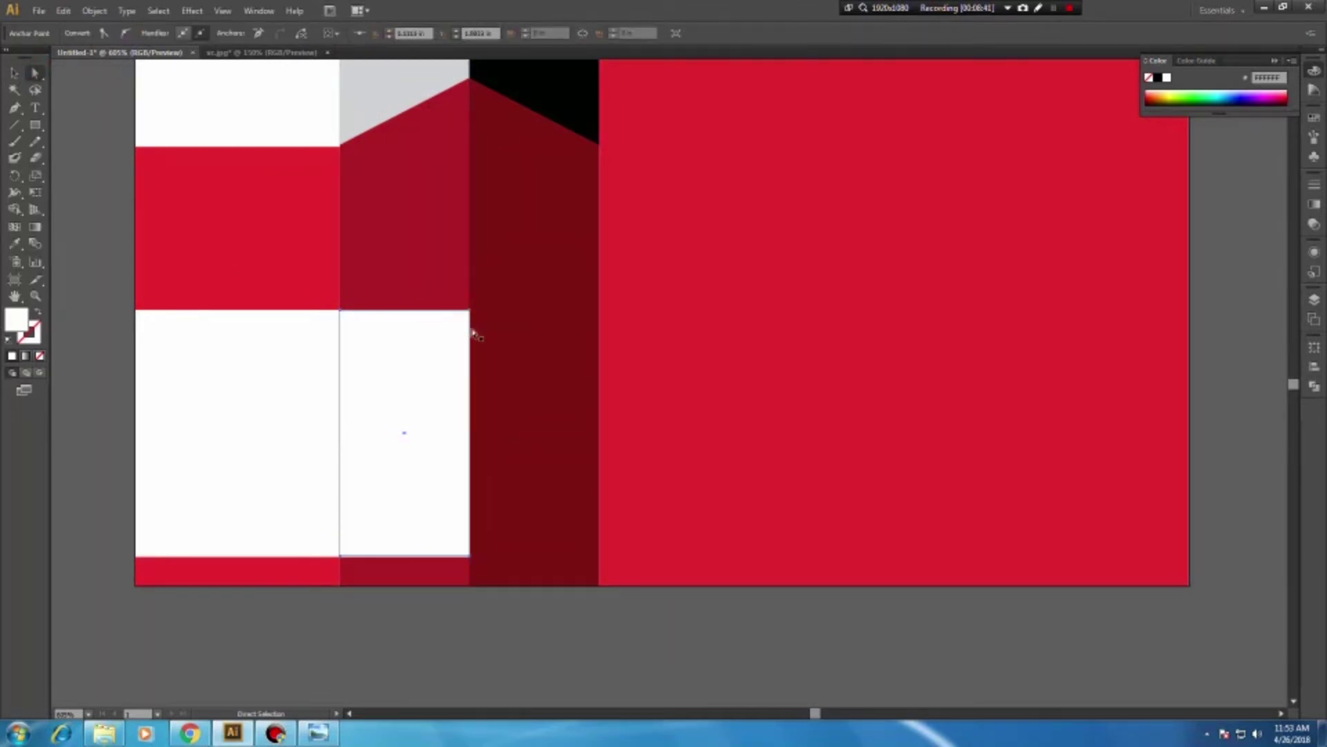
left_click(470, 572, "shift")
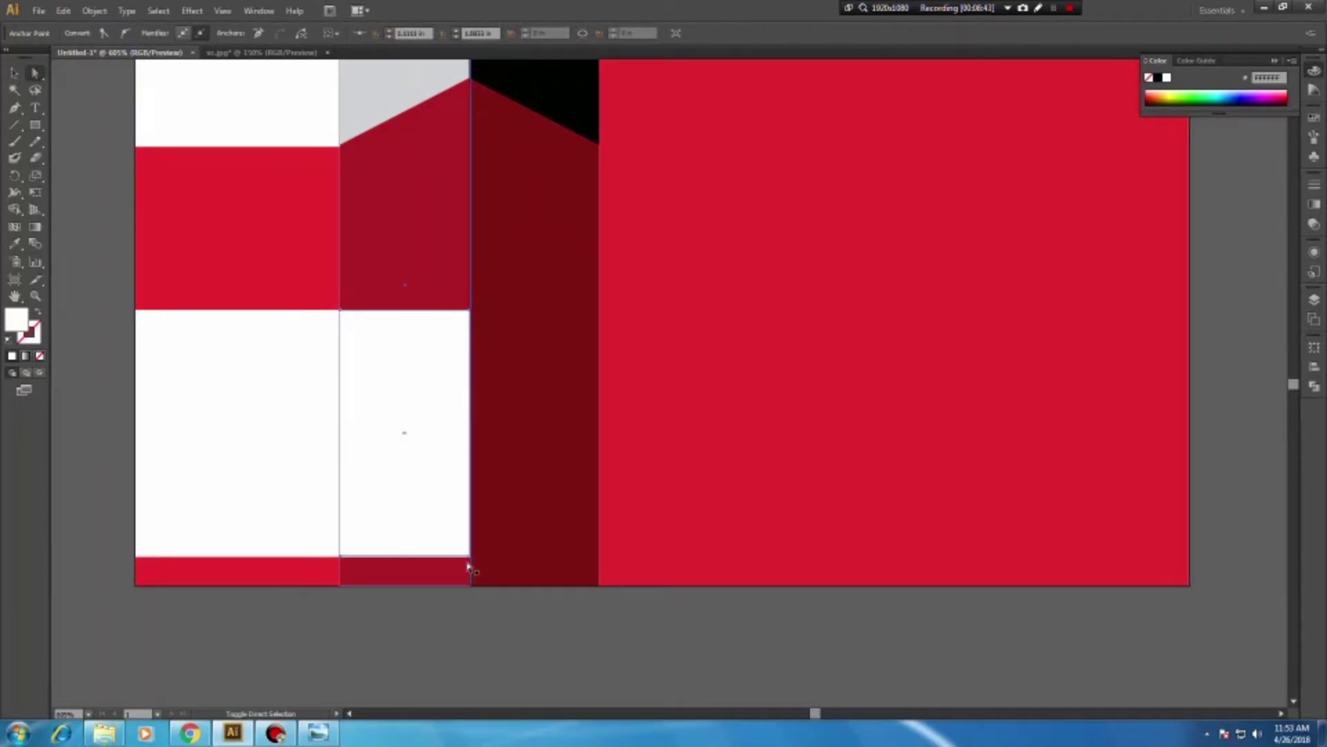
left_click(477, 536, "shift")
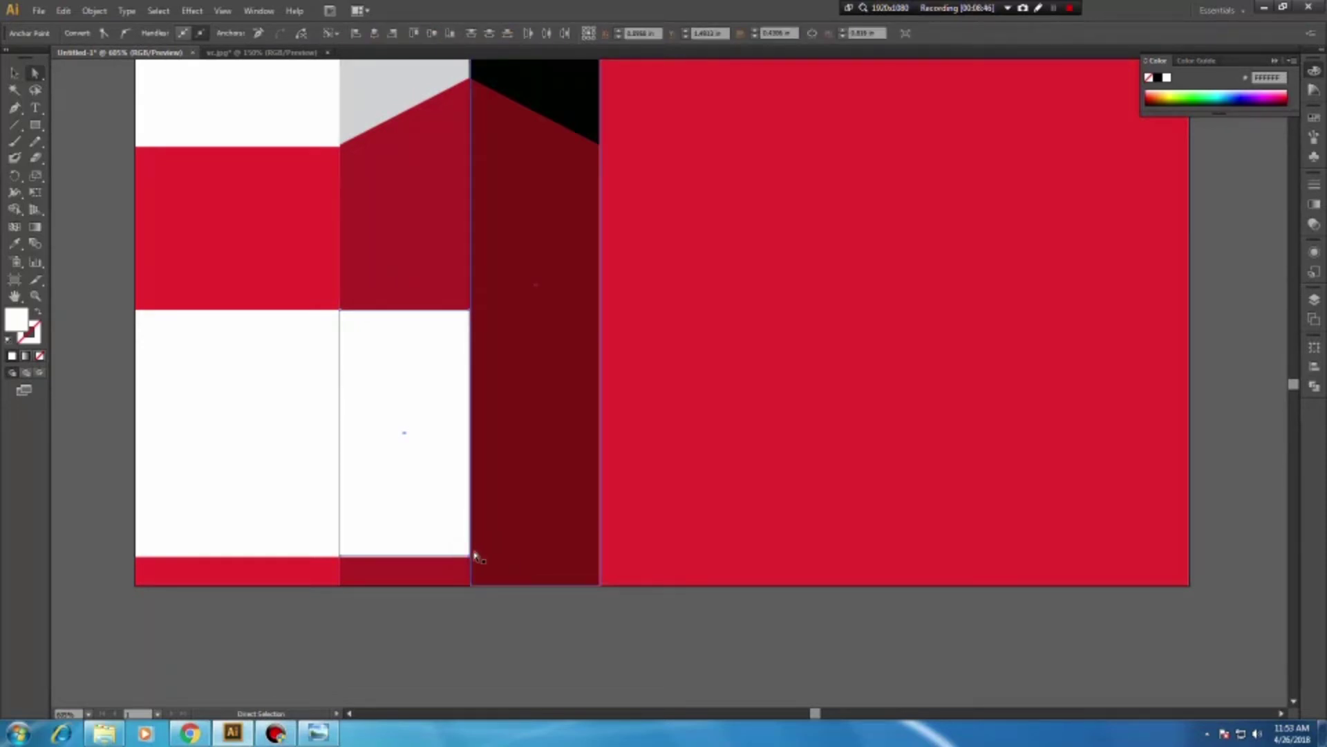
left_click_drag(470, 556, 471, 501)
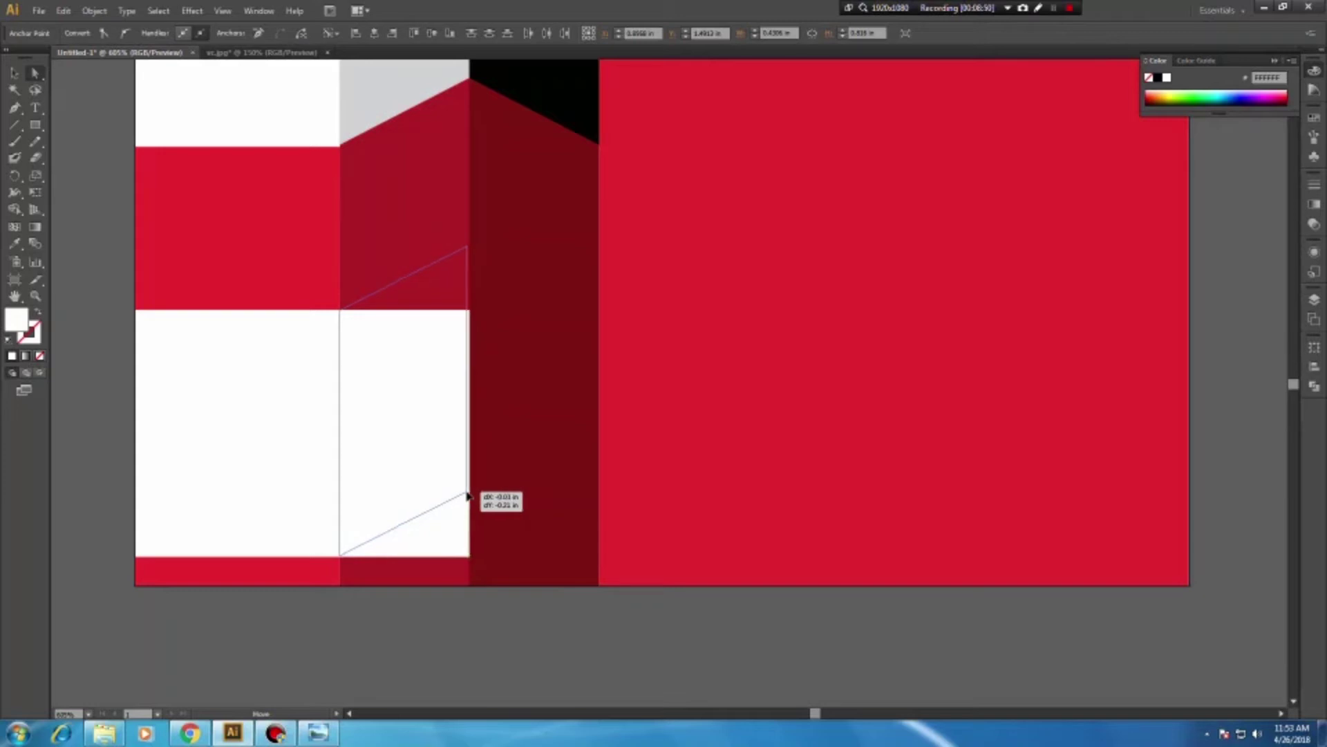
left_click_drag(471, 502, 471, 494)
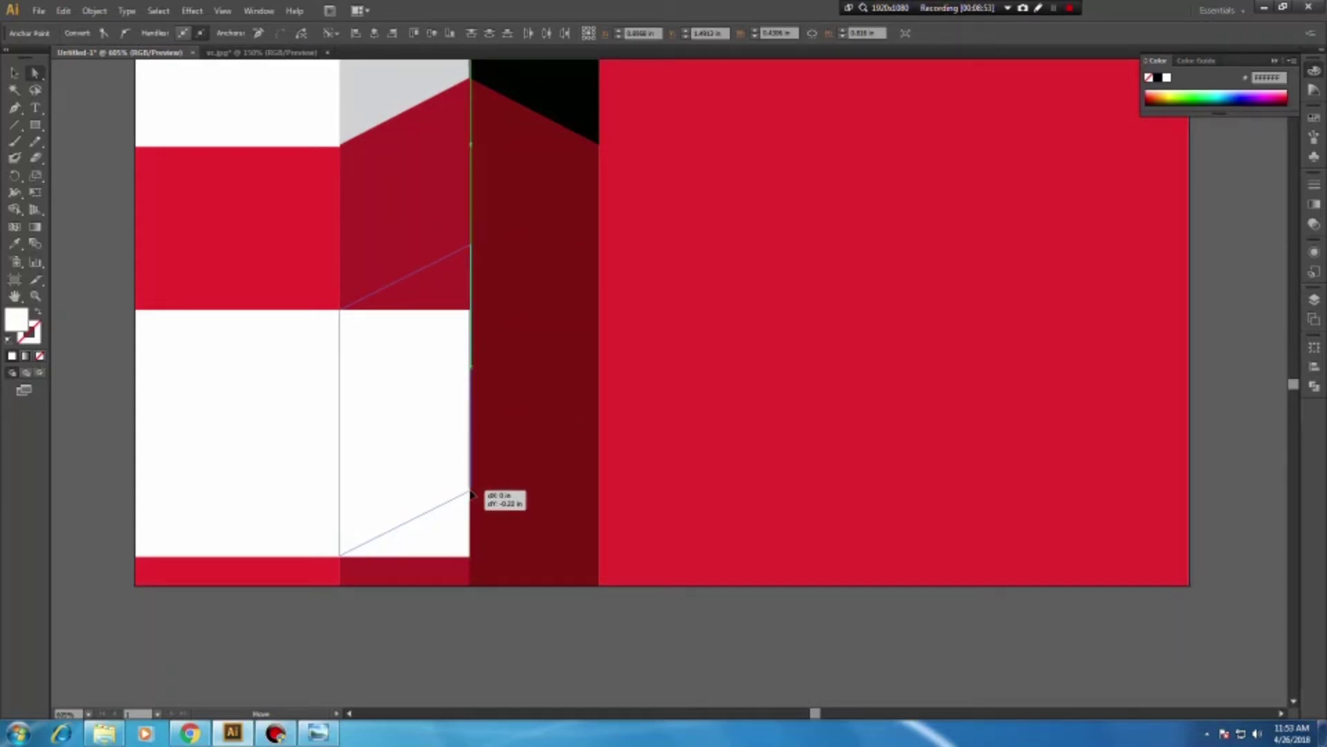
left_click_drag(471, 494, 471, 494)
Fill the new slanted face with the upper fold's light grey
left_click(14, 72)
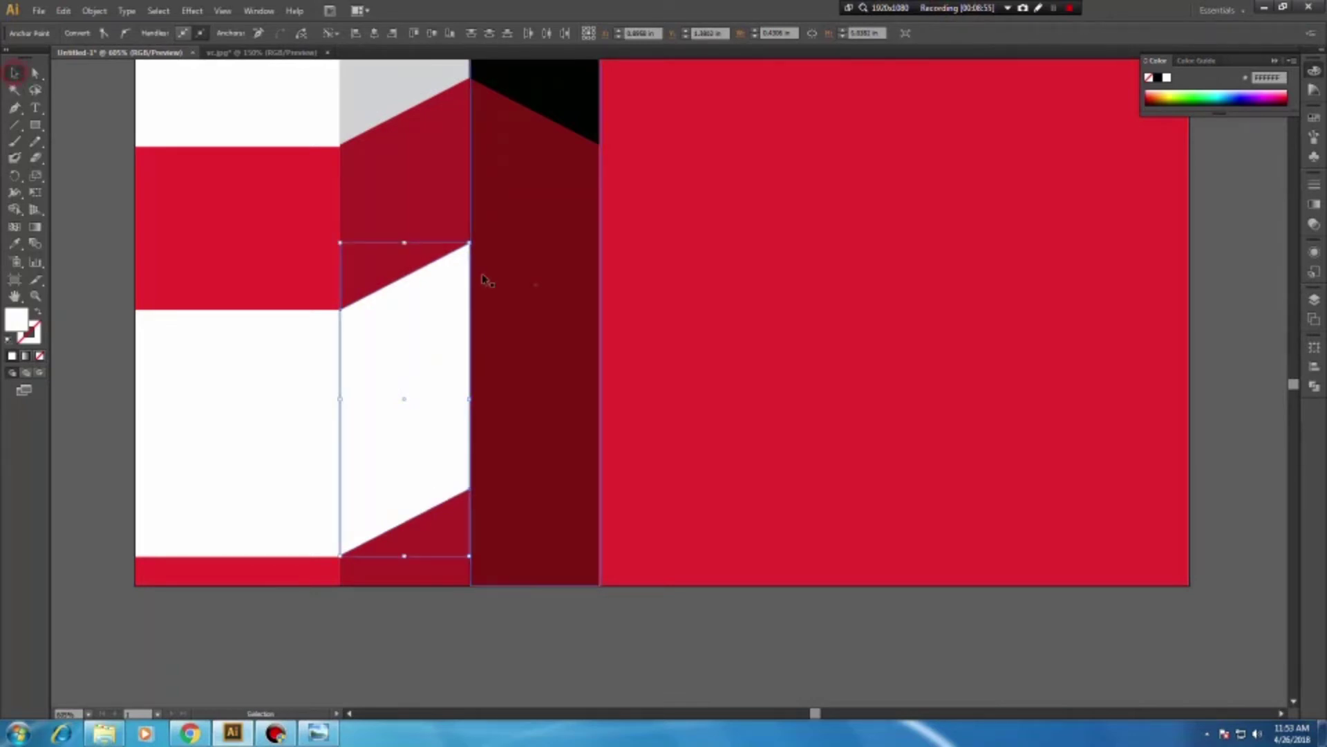
scroll(554, 188, "up", 1)
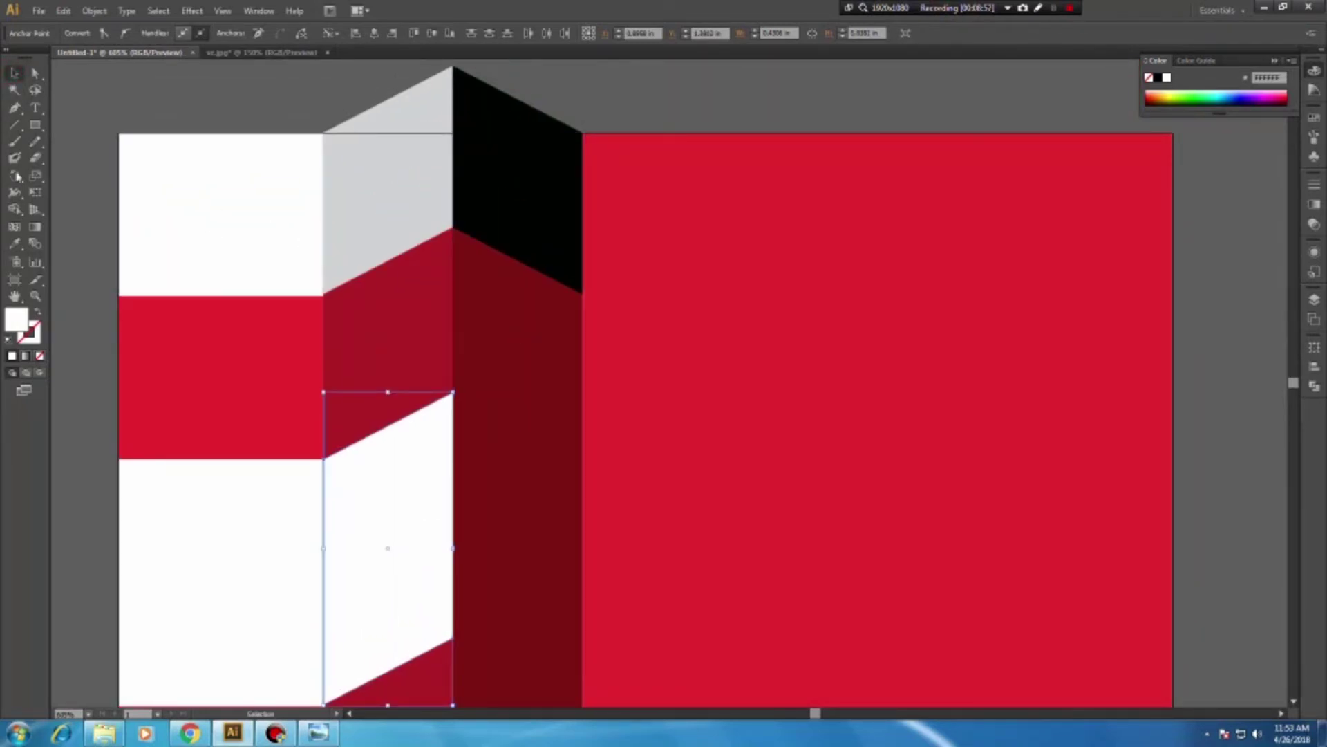
left_click(15, 244)
left_click(392, 229)
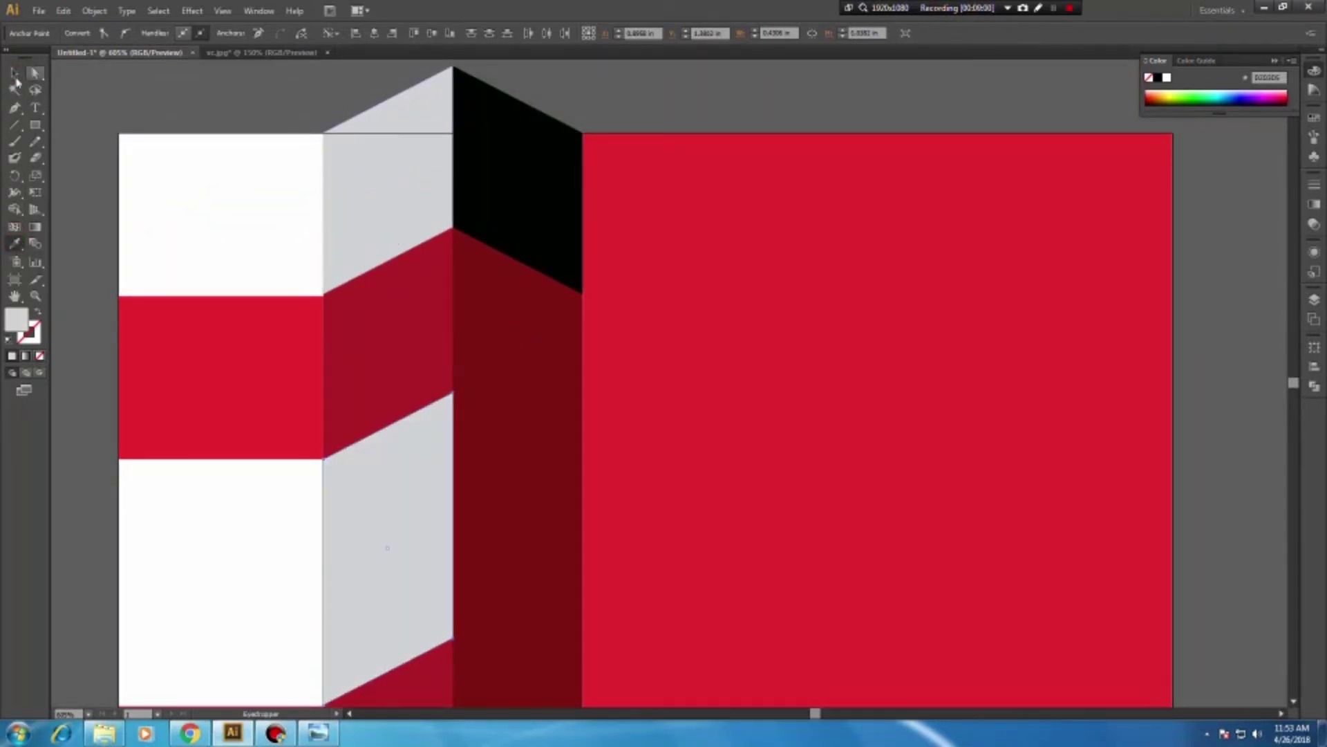
left_click(14, 72)
left_click(355, 486)
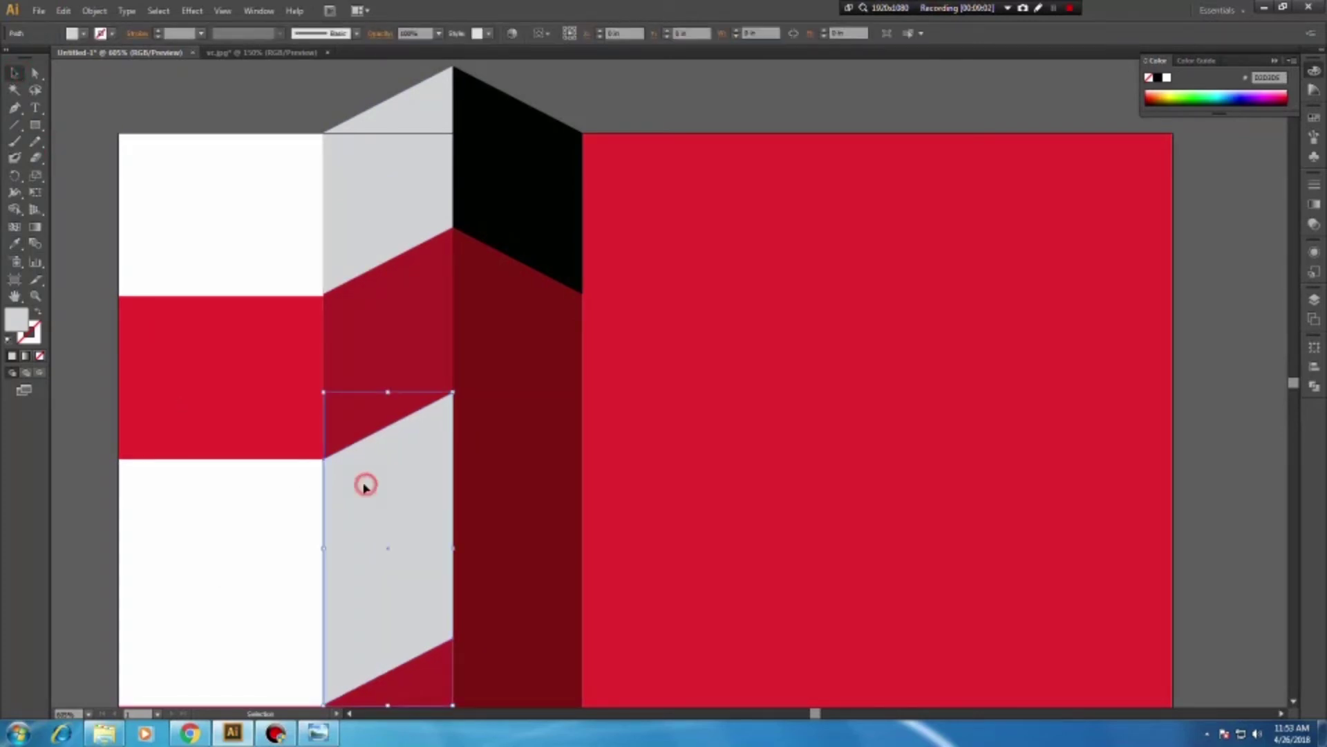
right_click(364, 484)
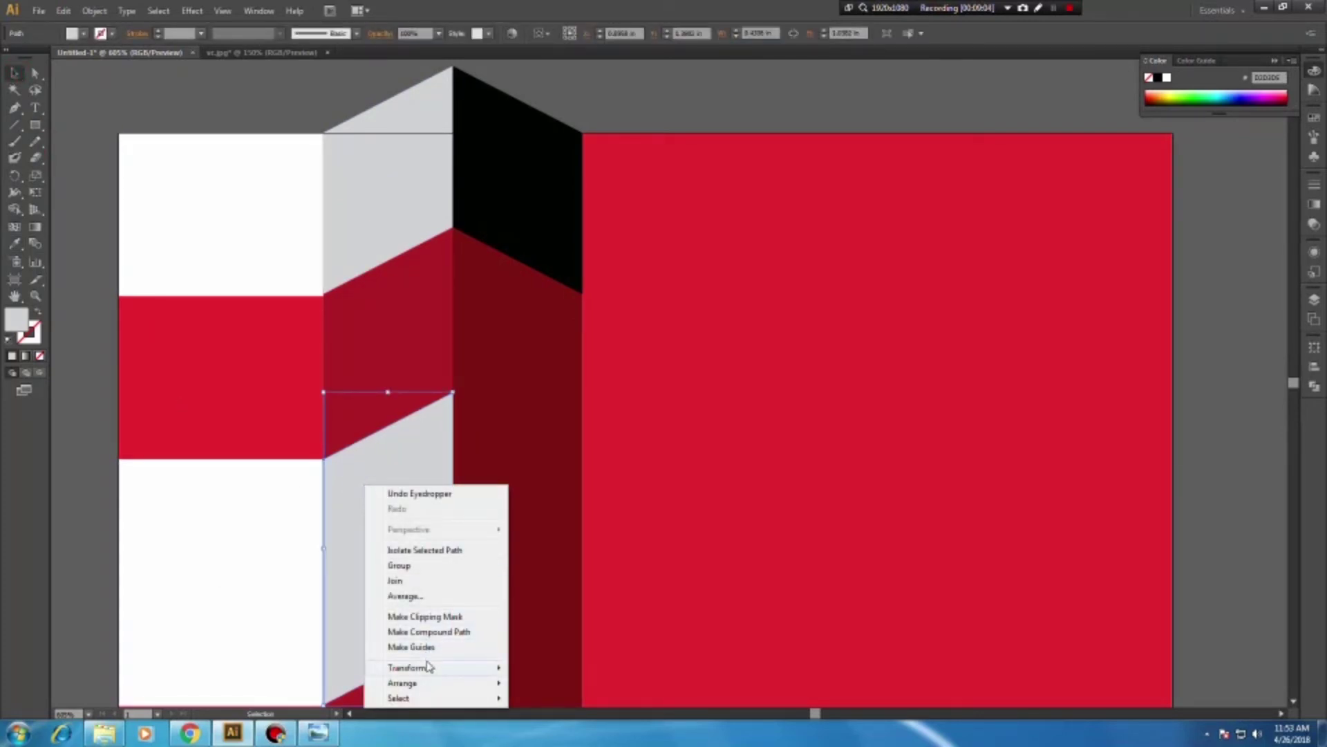
Reflect a vertical copy of the lower grey face onto the darkest red column and fill it black
mouse_move(408, 666)
left_click(548, 593)
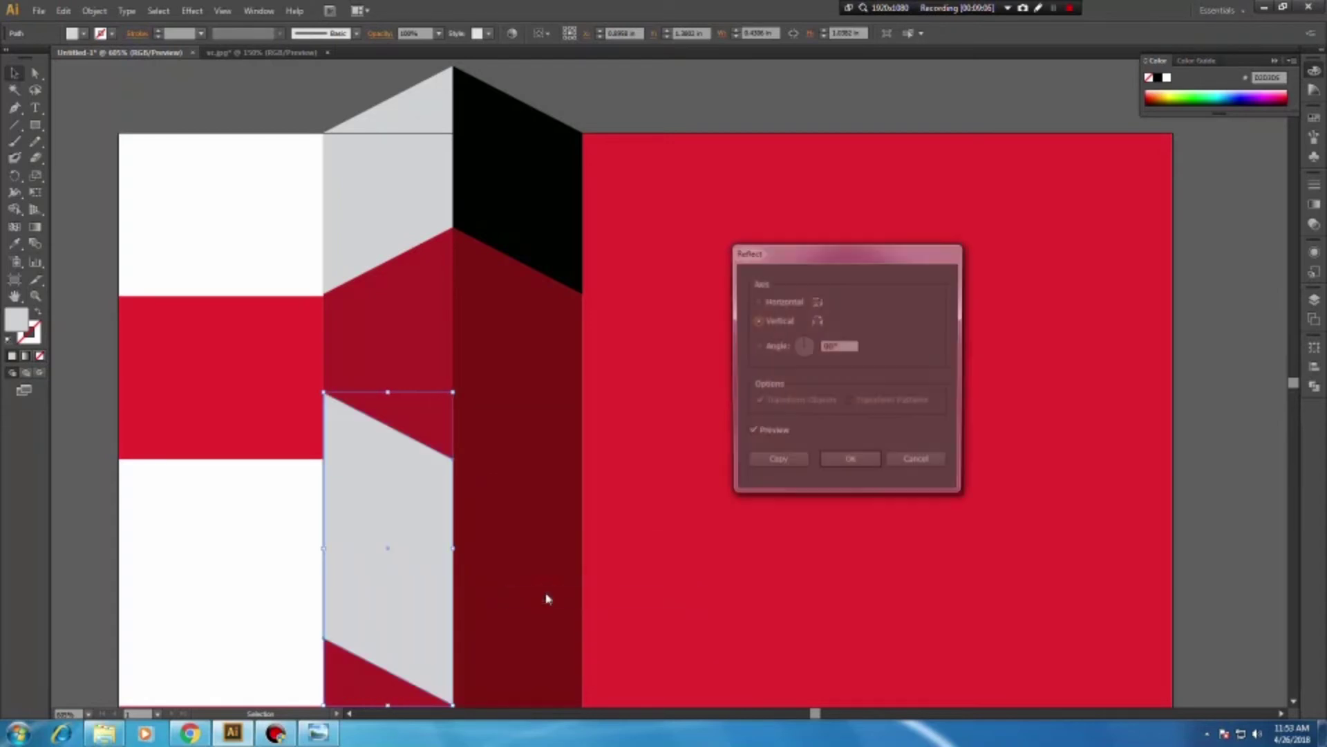
left_click(776, 462)
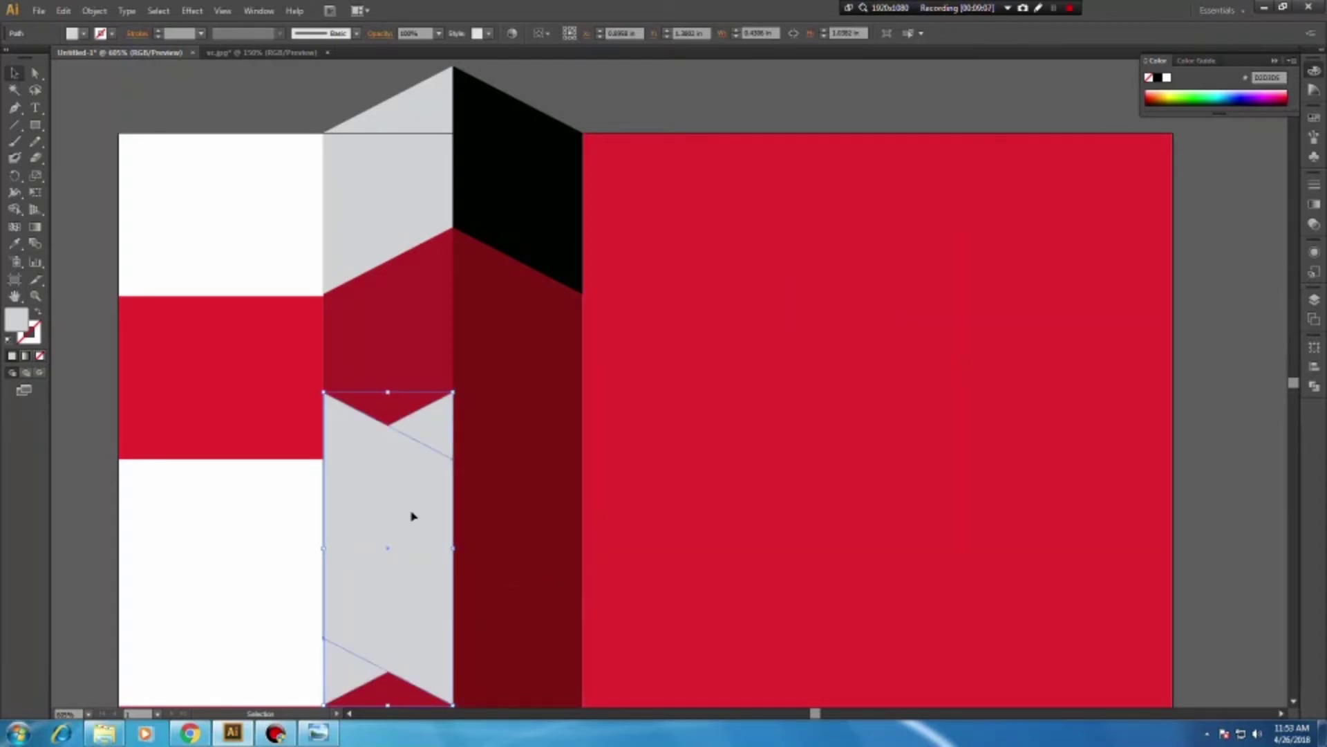
left_click_drag(408, 491, 540, 495)
key("Up")
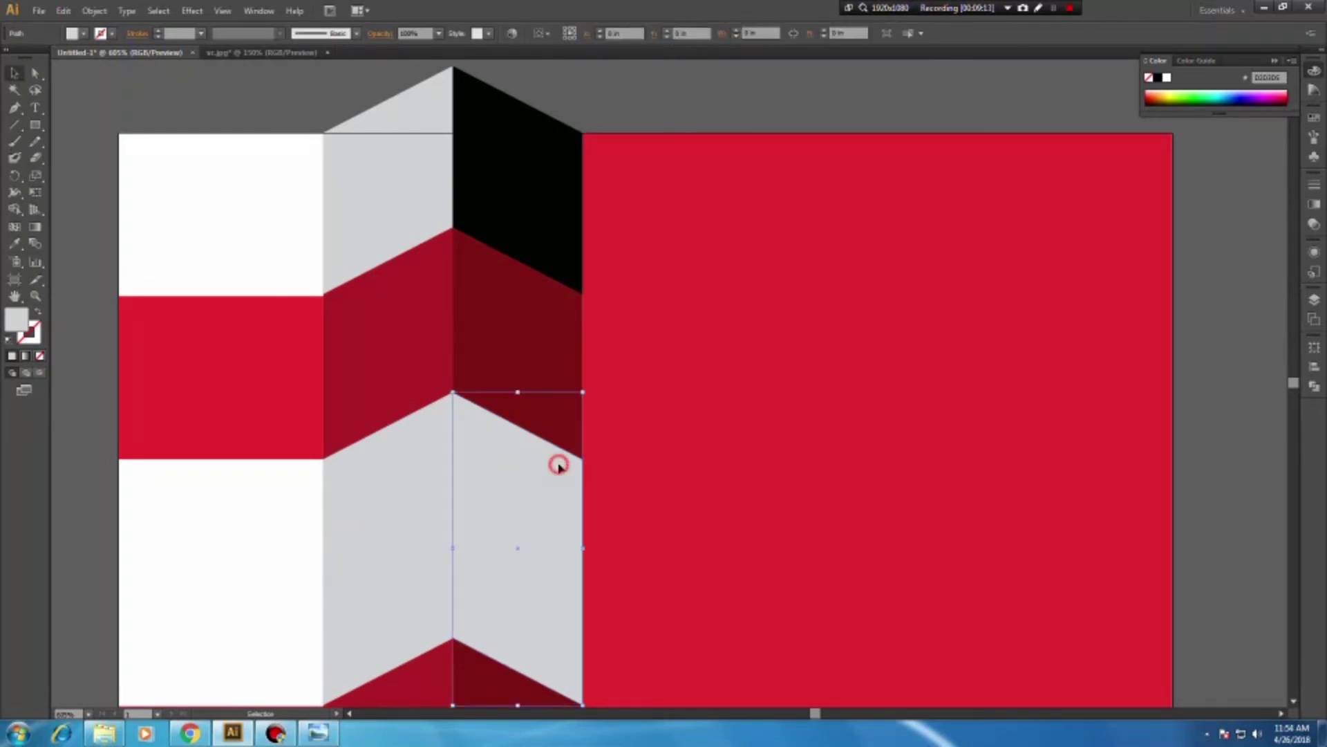
left_click(14, 243)
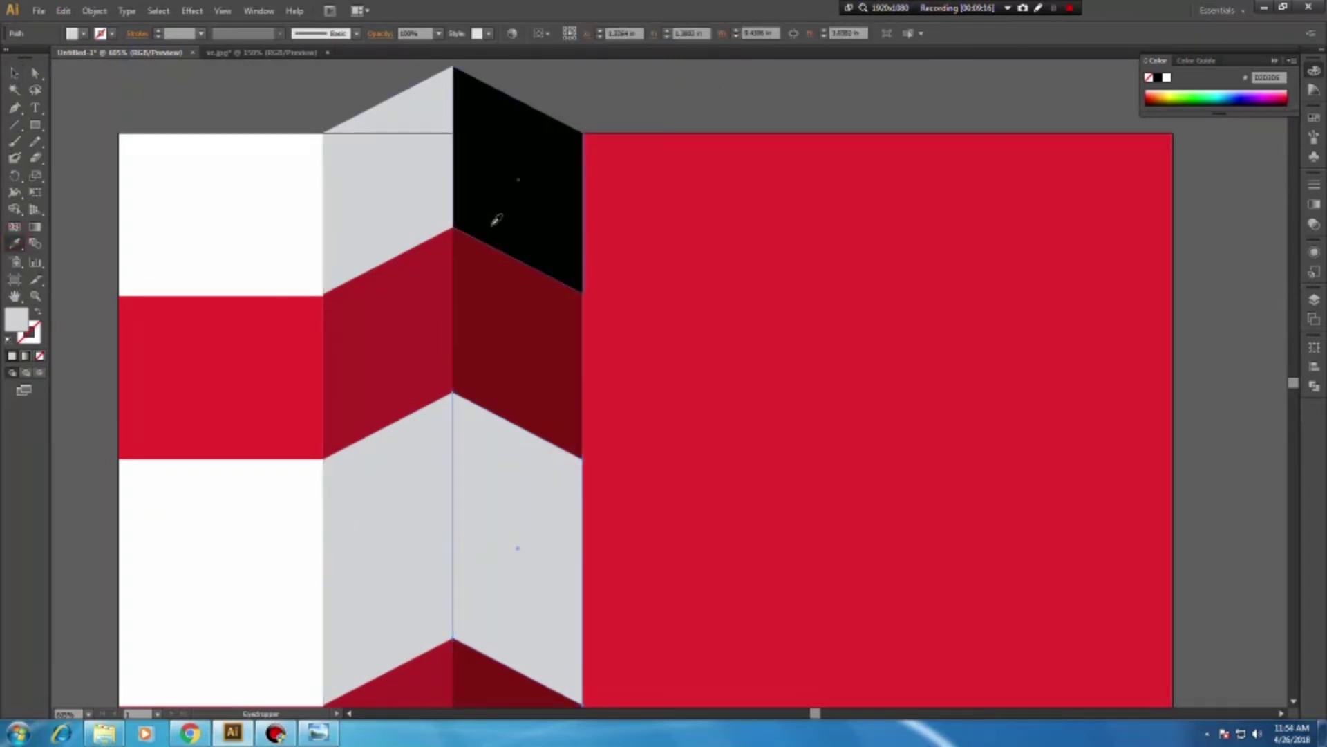
left_click(503, 216)
left_click(14, 74)
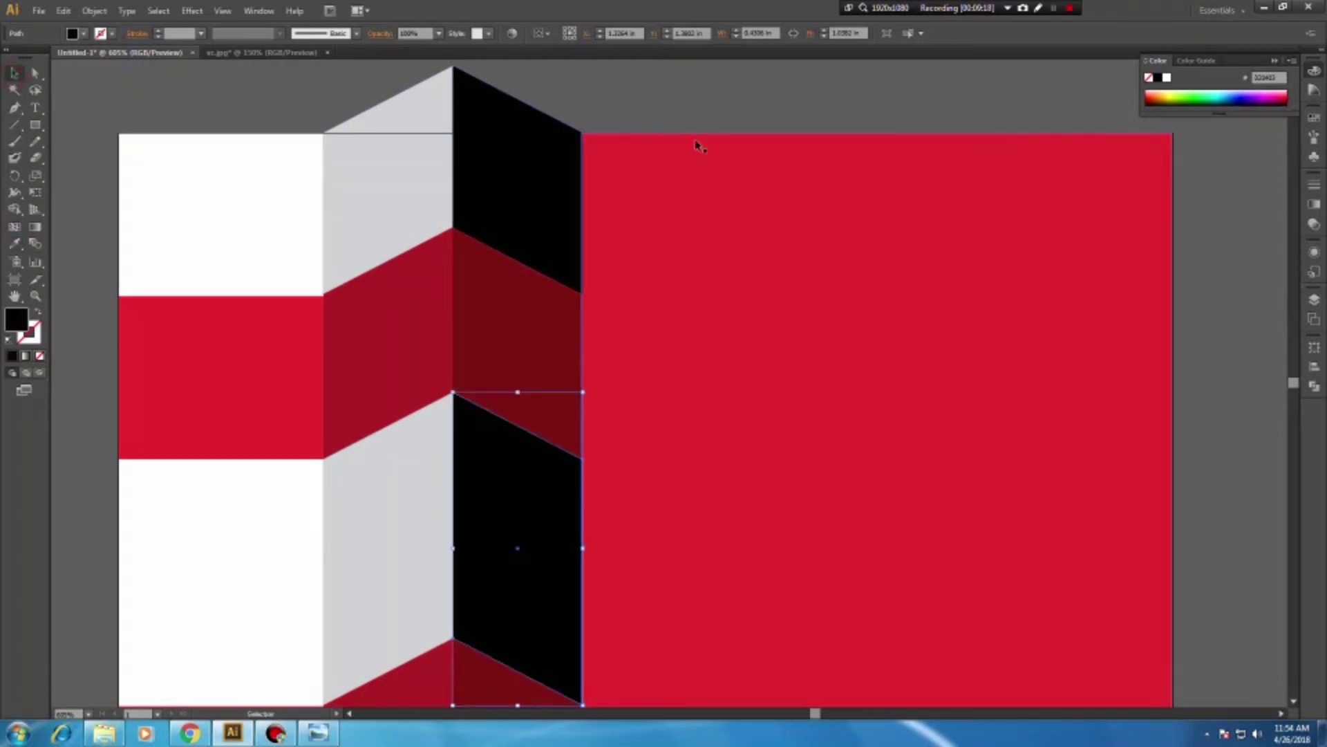
left_click(291, 178)
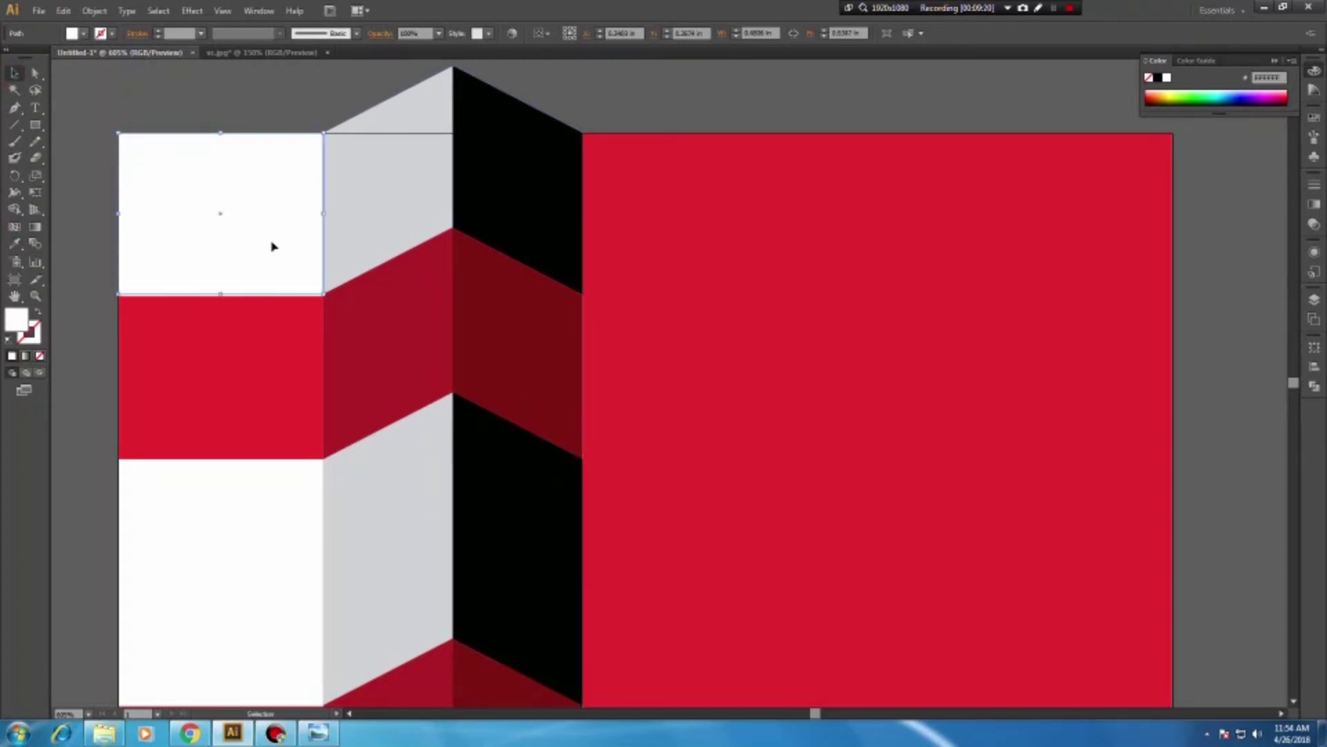
Duplicate the white rectangle onto the red area and widen it to the card's right edge
left_click_drag(271, 247, 740, 248)
left_click(726, 112)
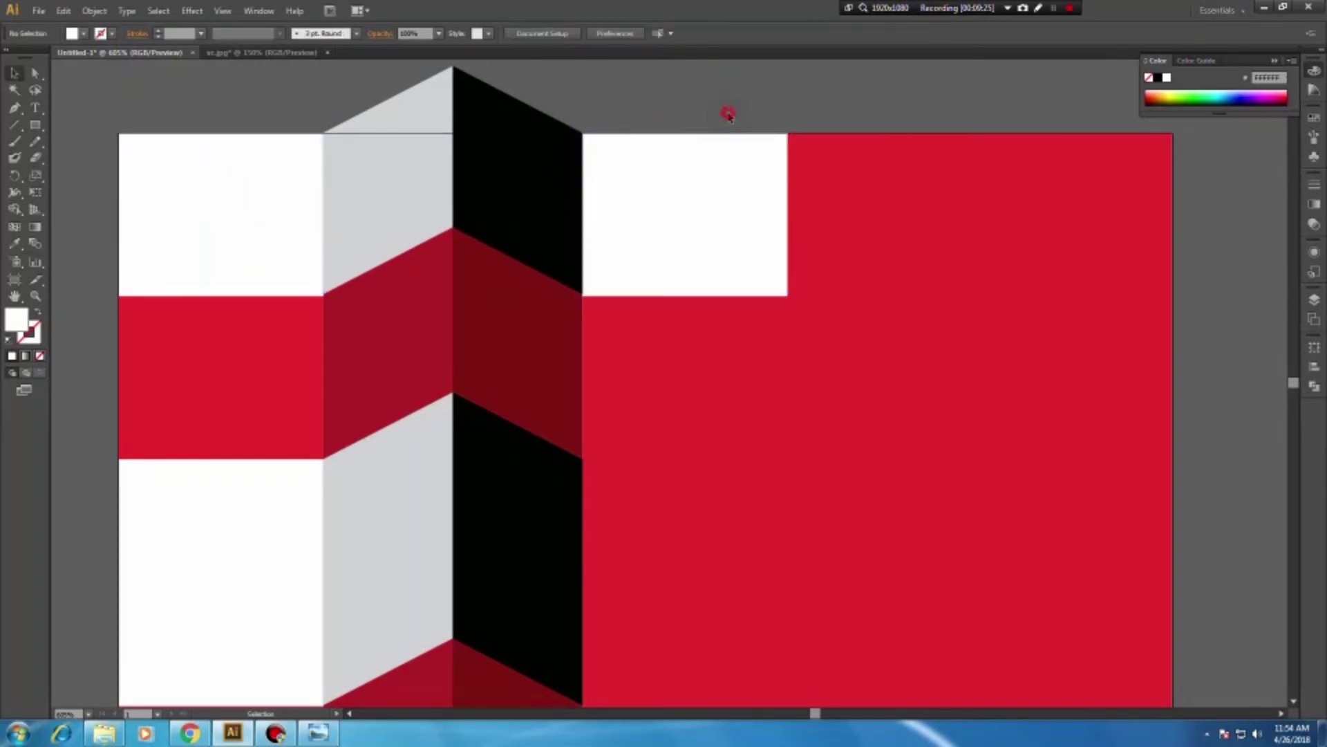
left_click(722, 182)
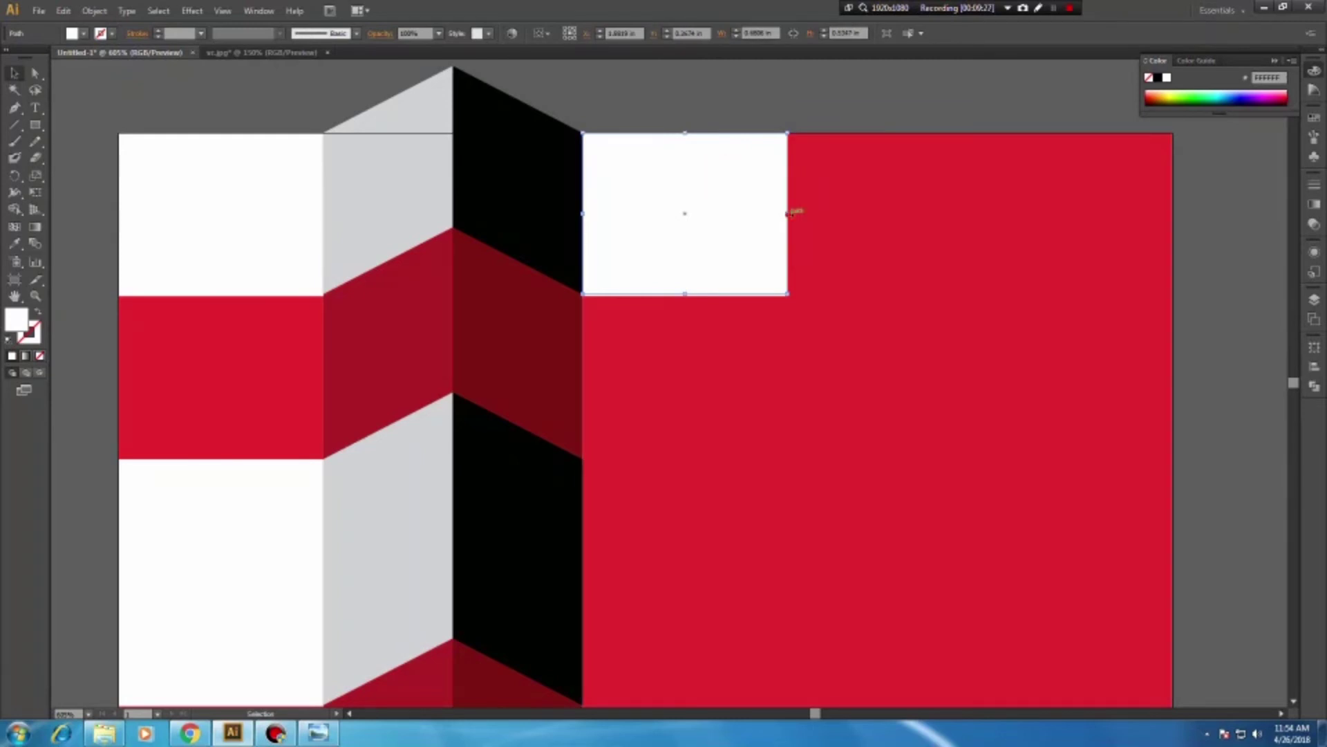
left_click_drag(788, 213, 1175, 218)
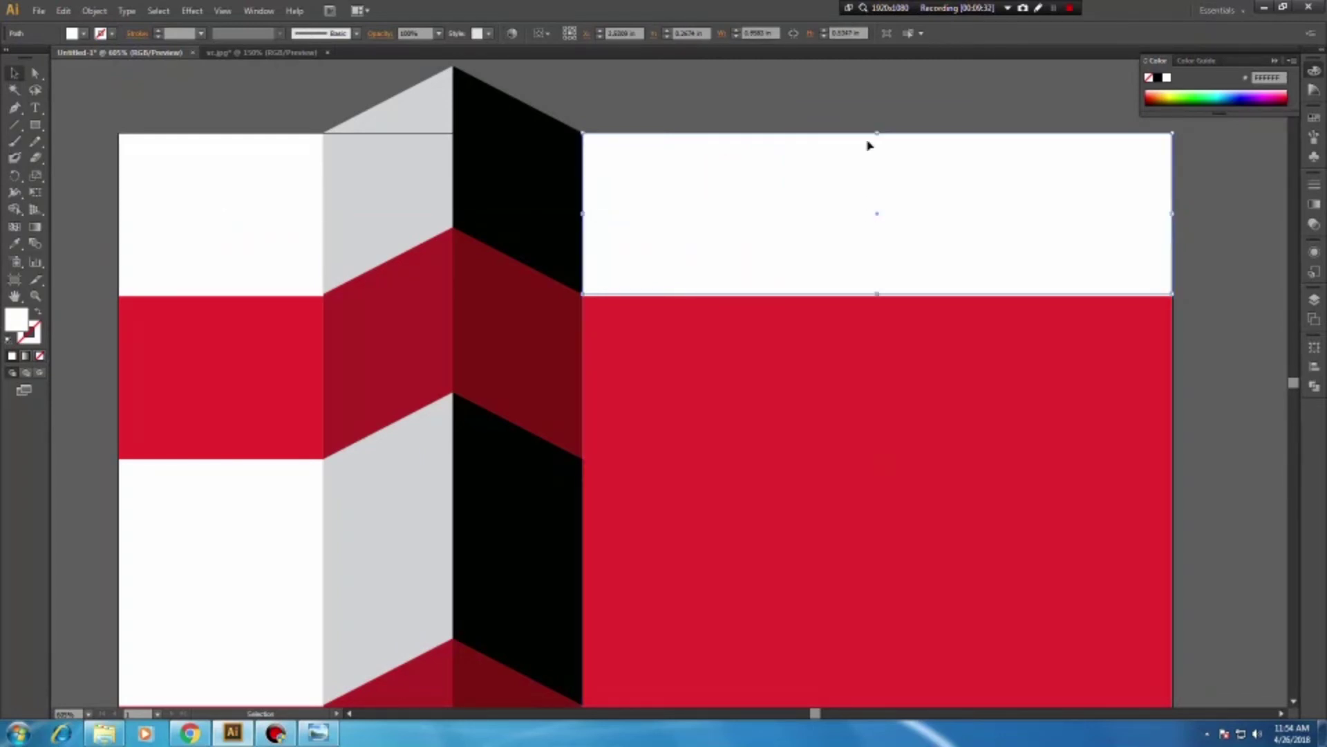
Fill the top-right copy with the dark grey swatch using the Eyedropper, then select that panel
scroll(738, 159, "up", 2)
scroll(741, 246, "up", 1)
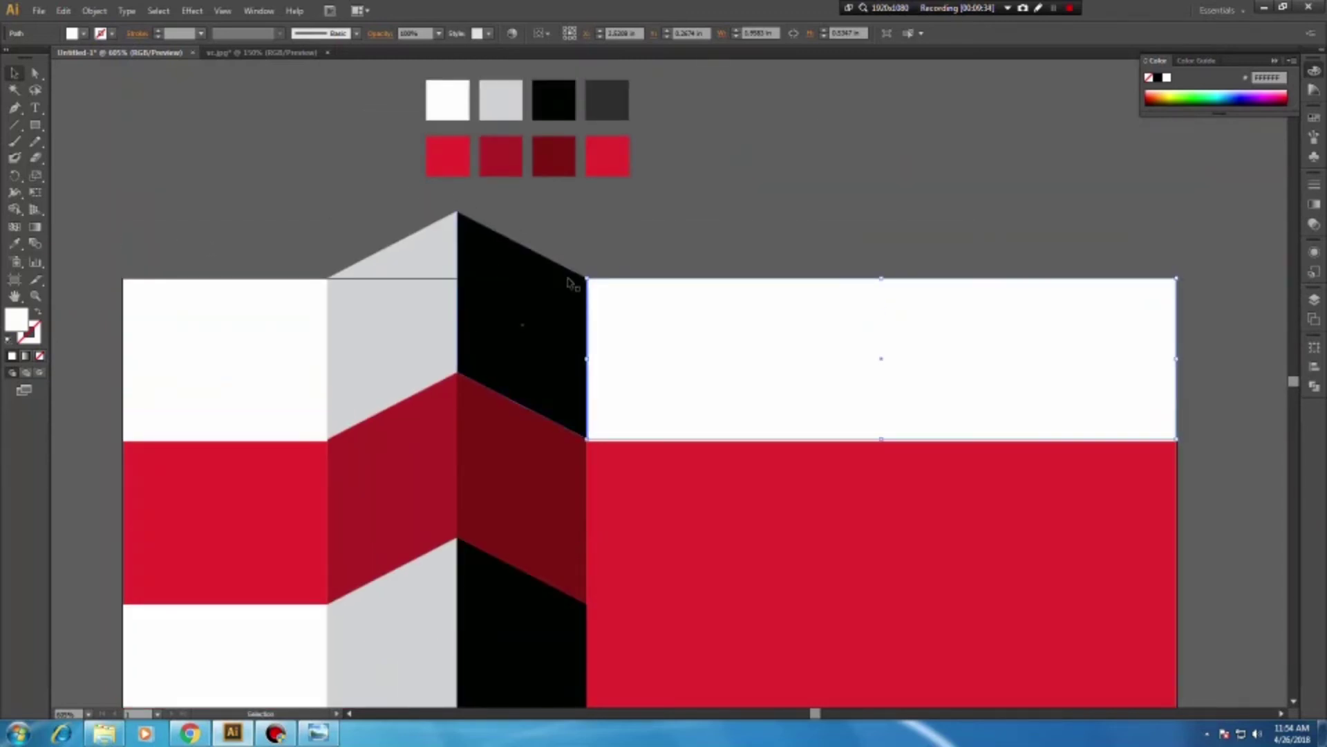
left_click(16, 246)
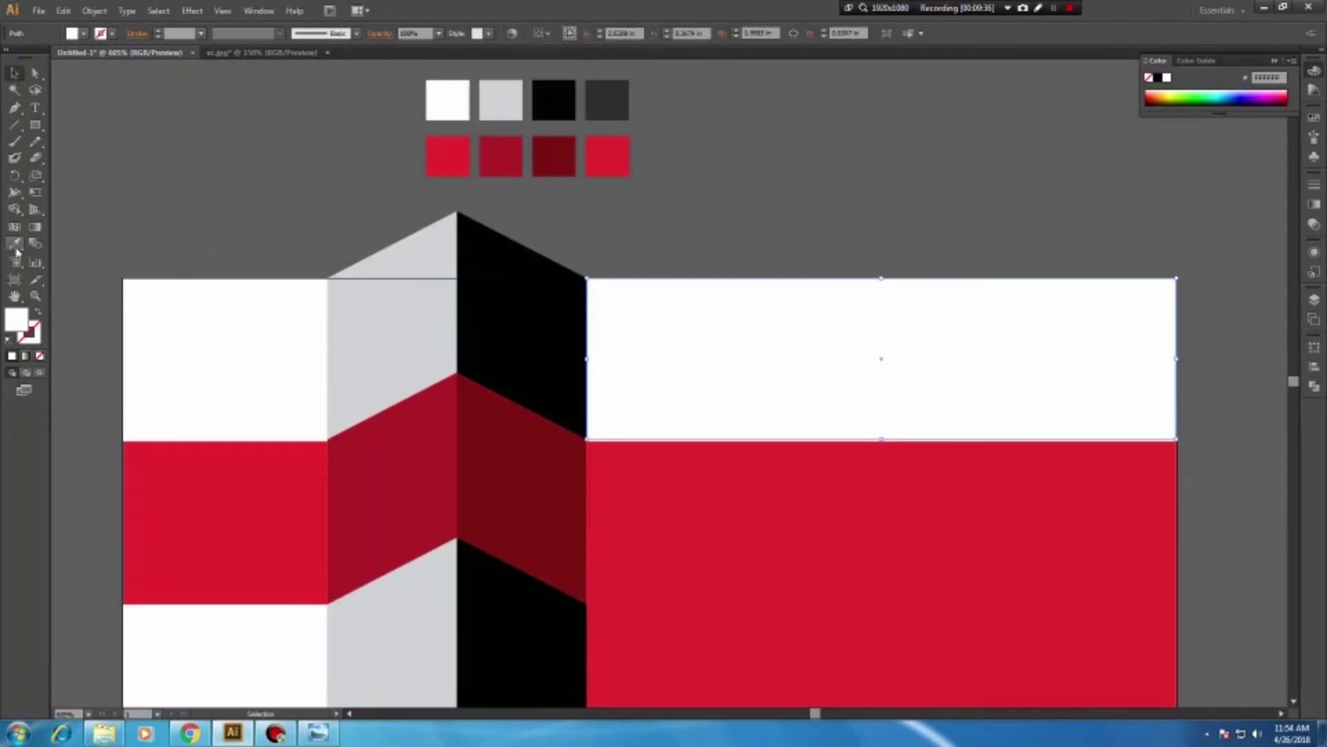
left_click(621, 104)
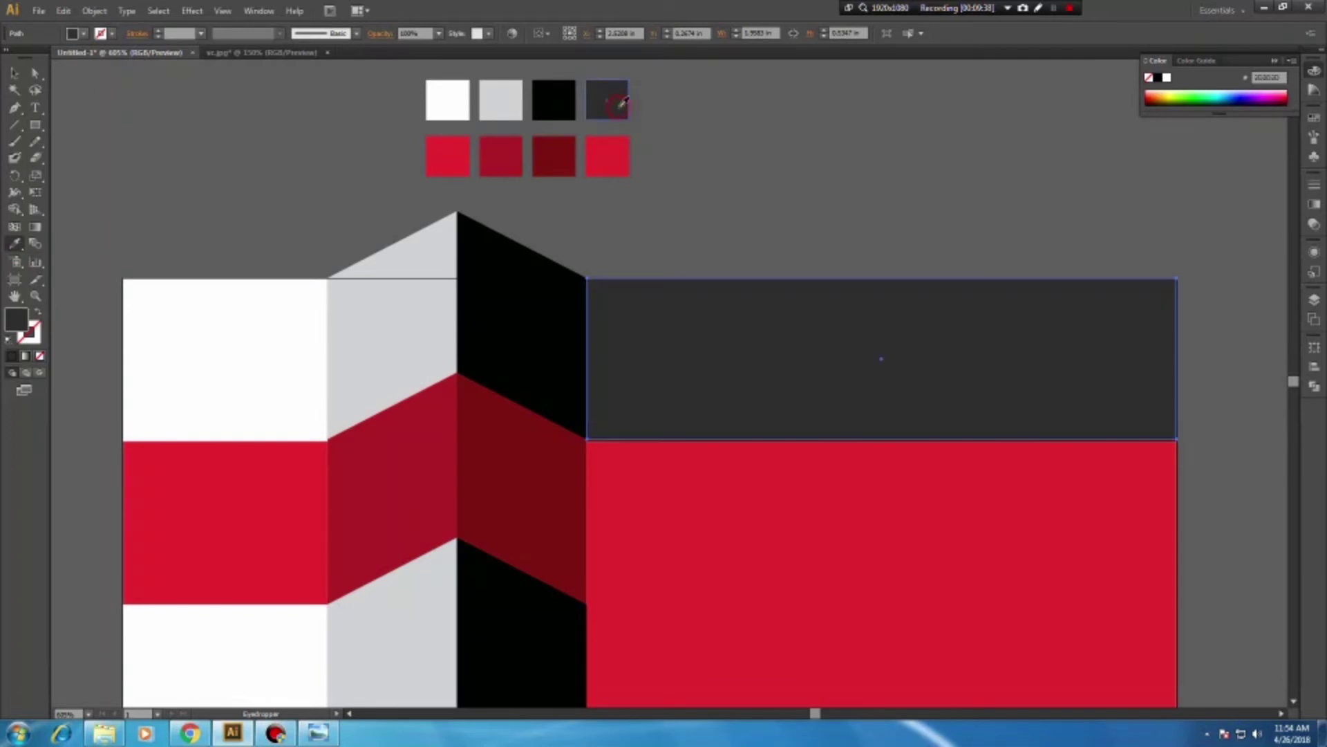
left_click(21, 71)
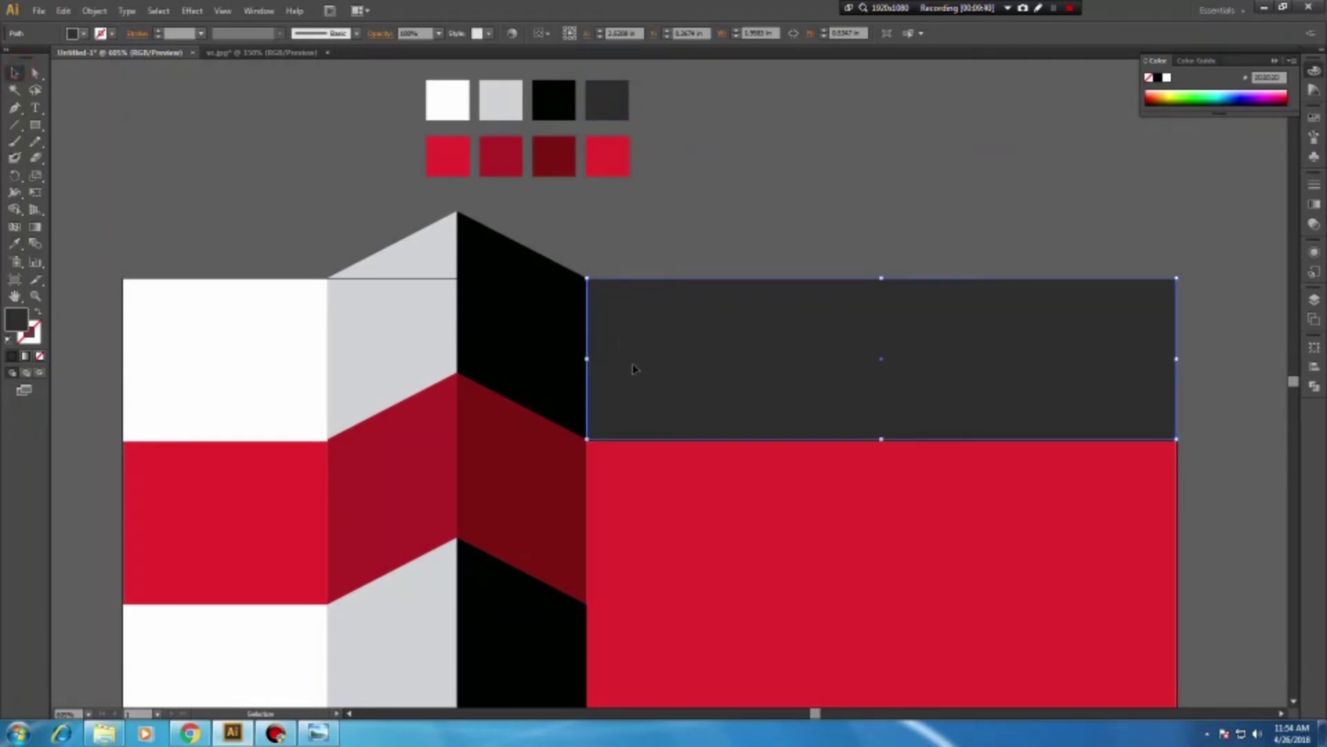
left_click_drag(646, 438, 622, 275)
left_click(694, 105)
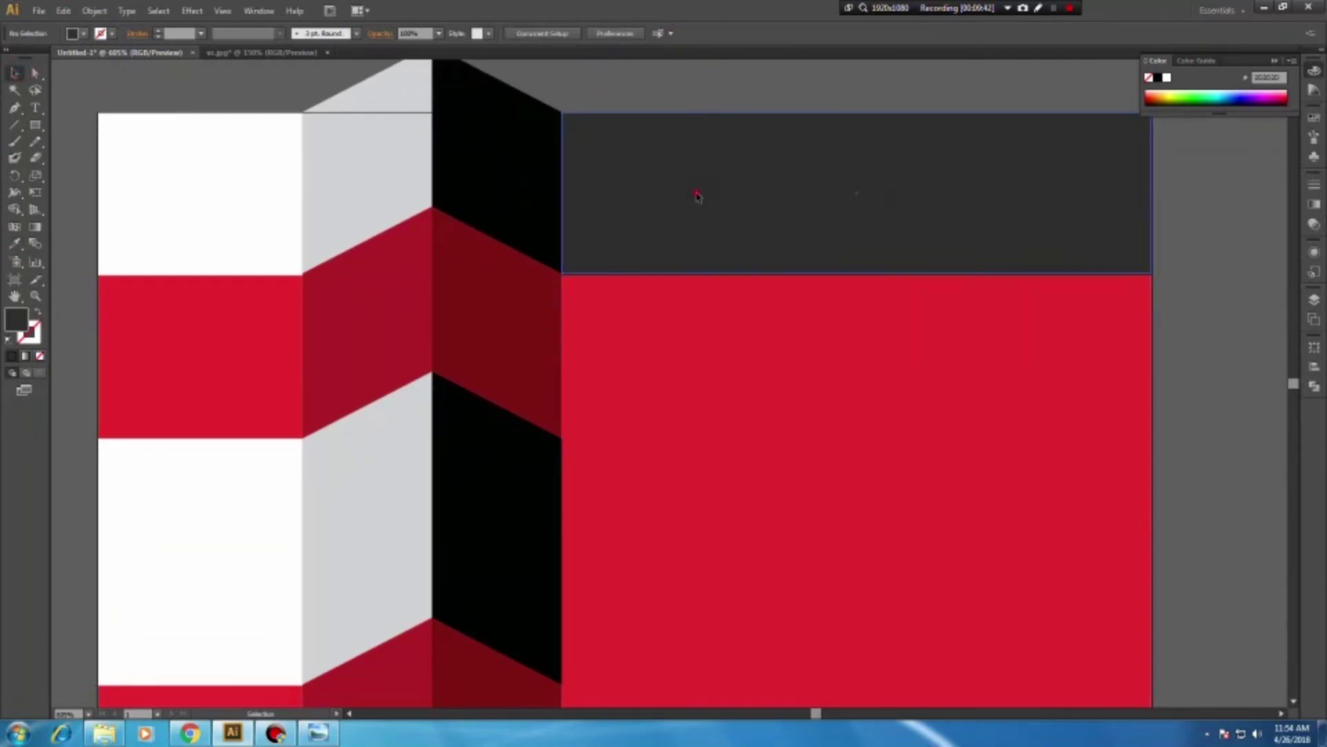
left_click(697, 197)
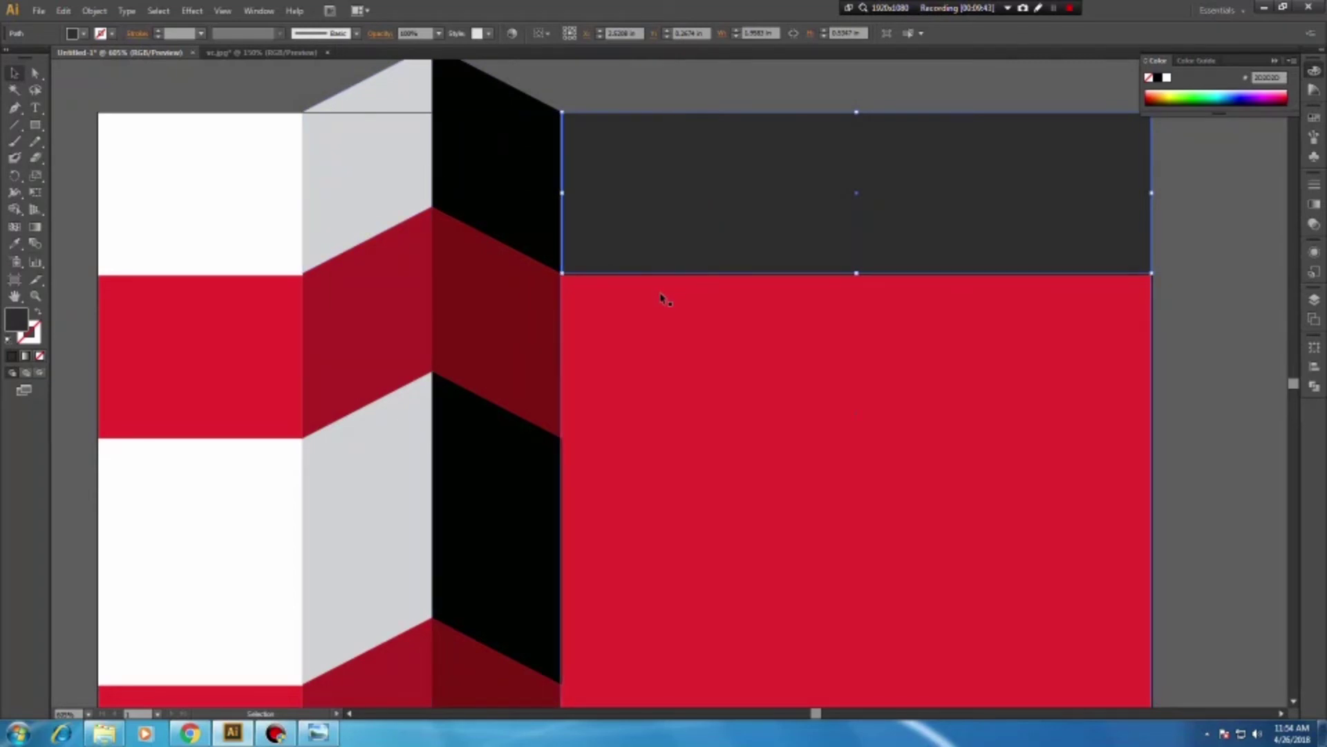
Copy the lower white block right of the black strip and stretch it to the card's right edge
left_click(271, 479)
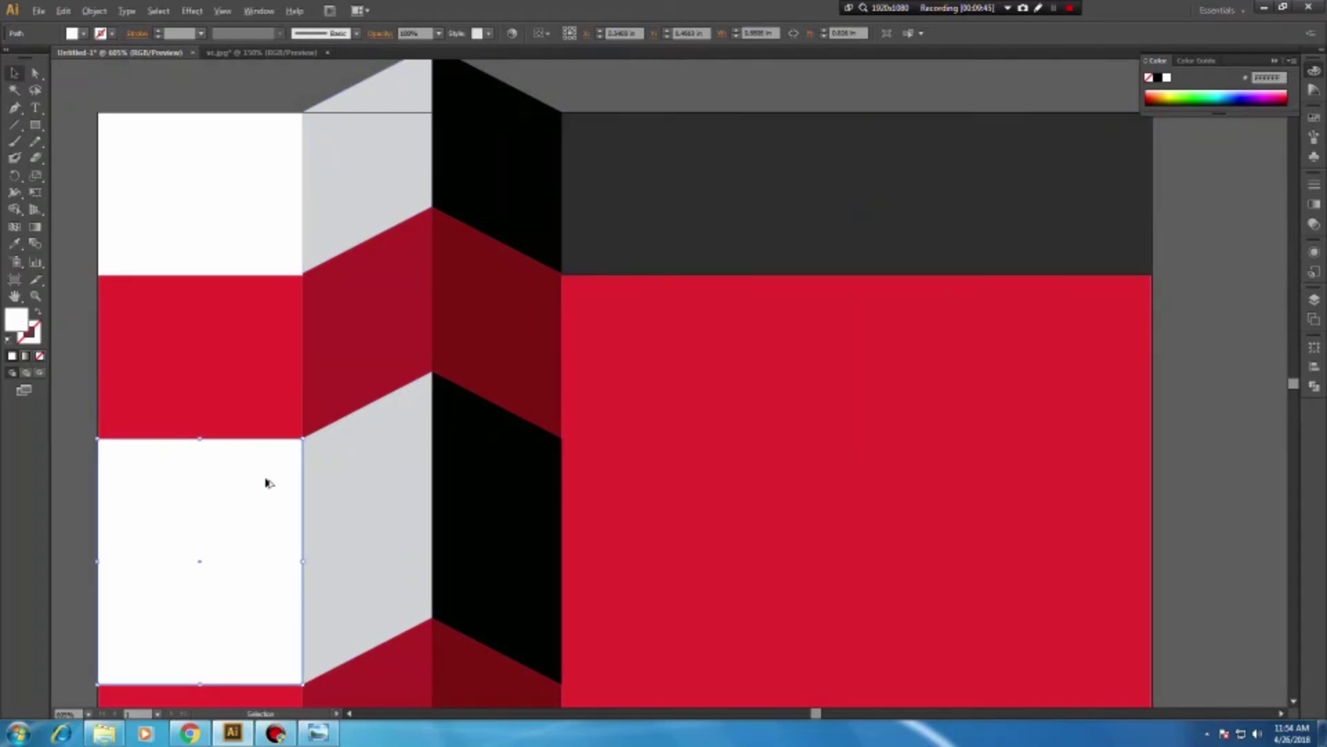
left_click_drag(268, 483, 732, 486)
left_click(1213, 468)
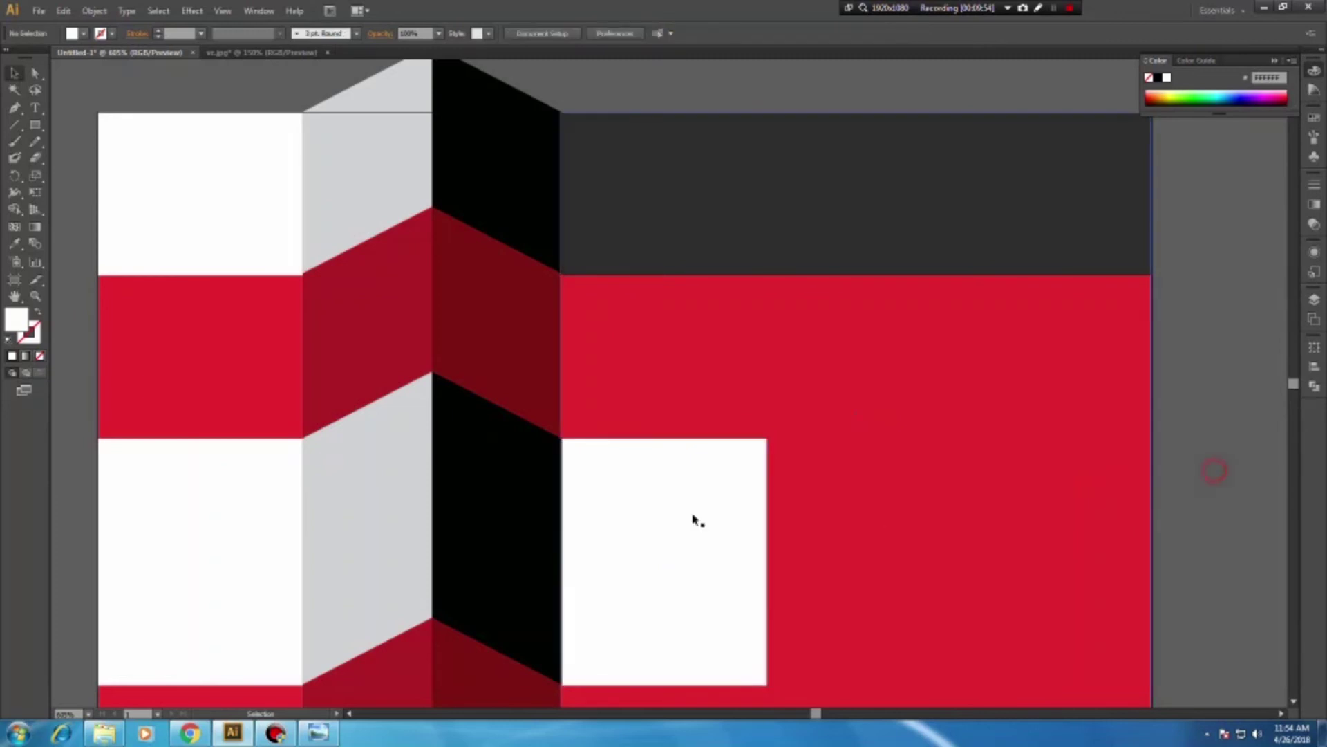
left_click(690, 515)
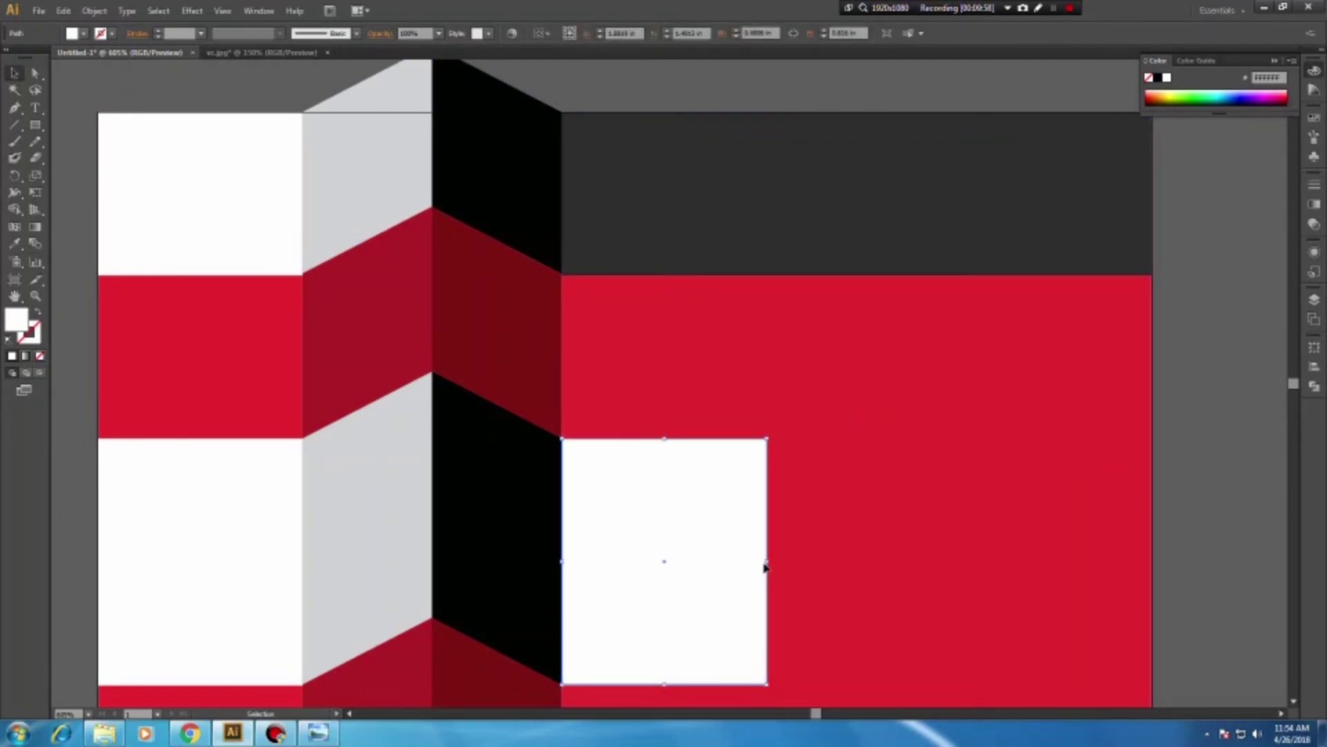
left_click_drag(765, 567, 1152, 559)
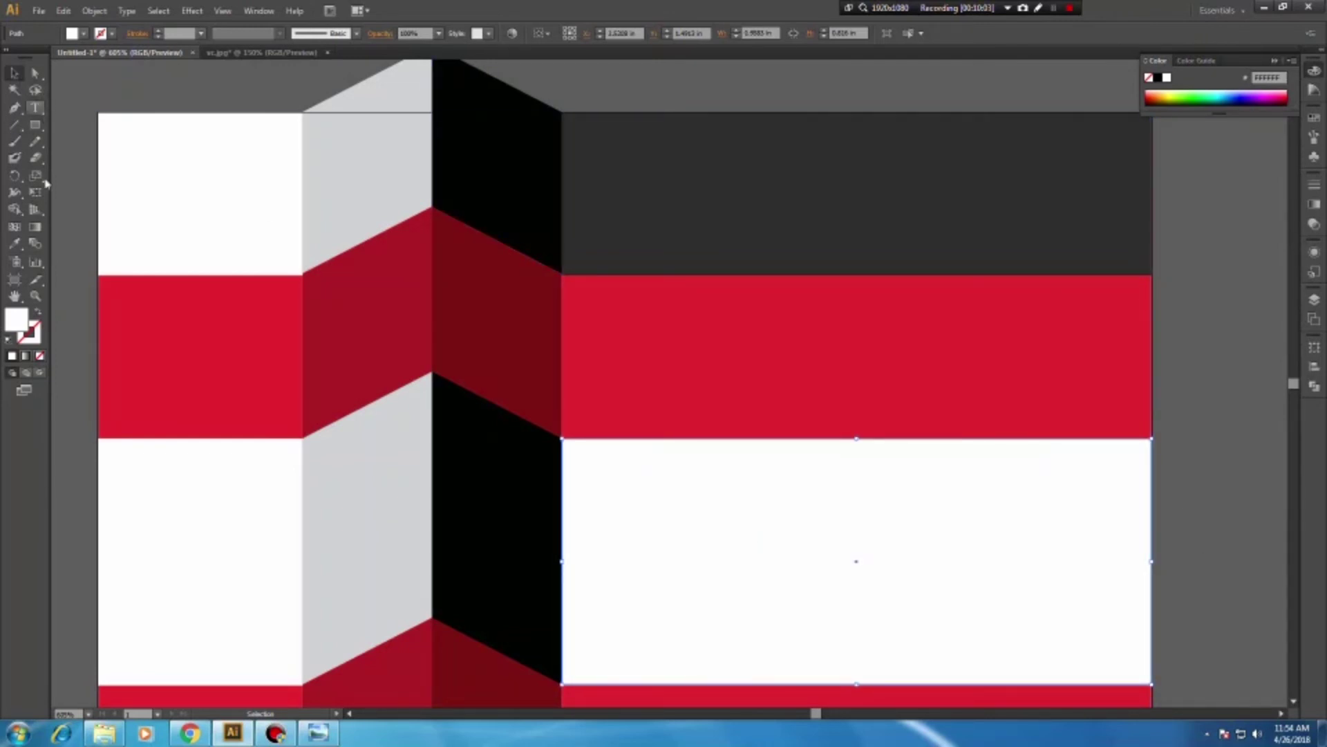
Give the lower-right copy the dark grey fill sampled from the top panel
left_click(14, 244)
left_click(634, 177, "ctrl")
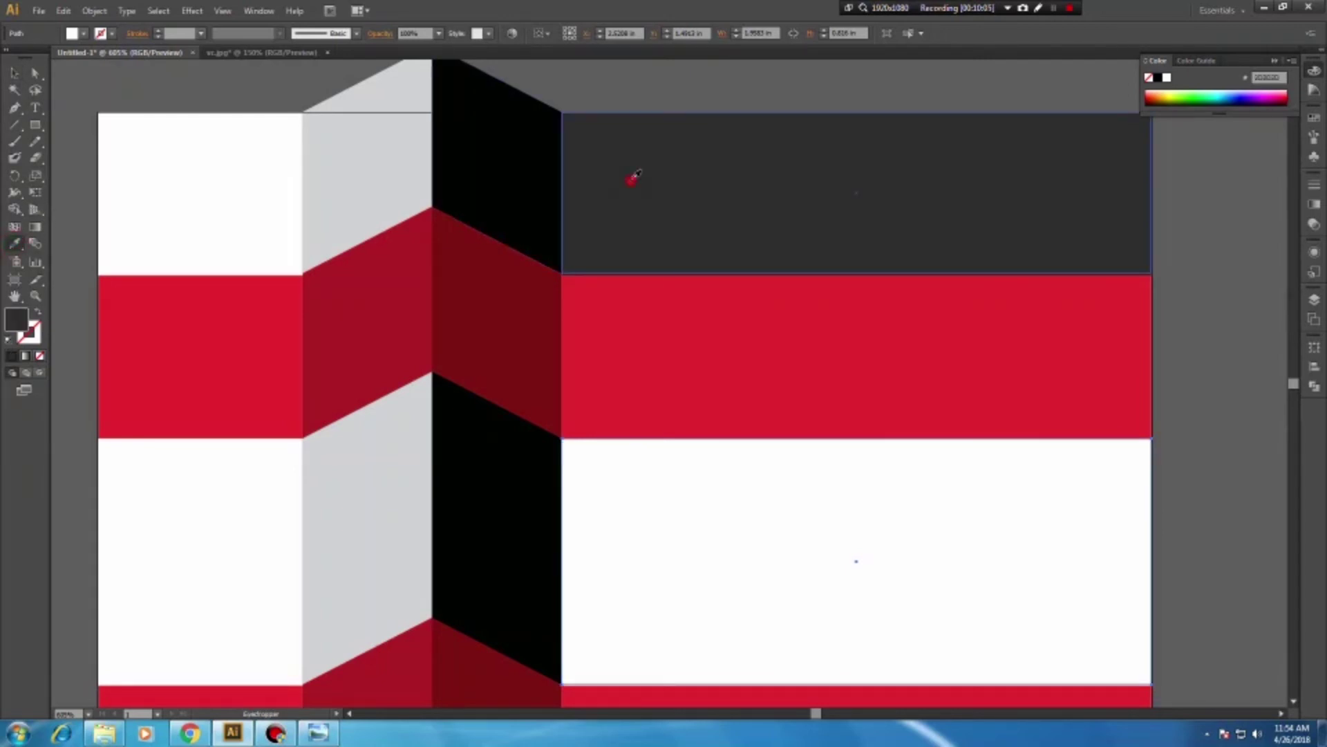
key("v")
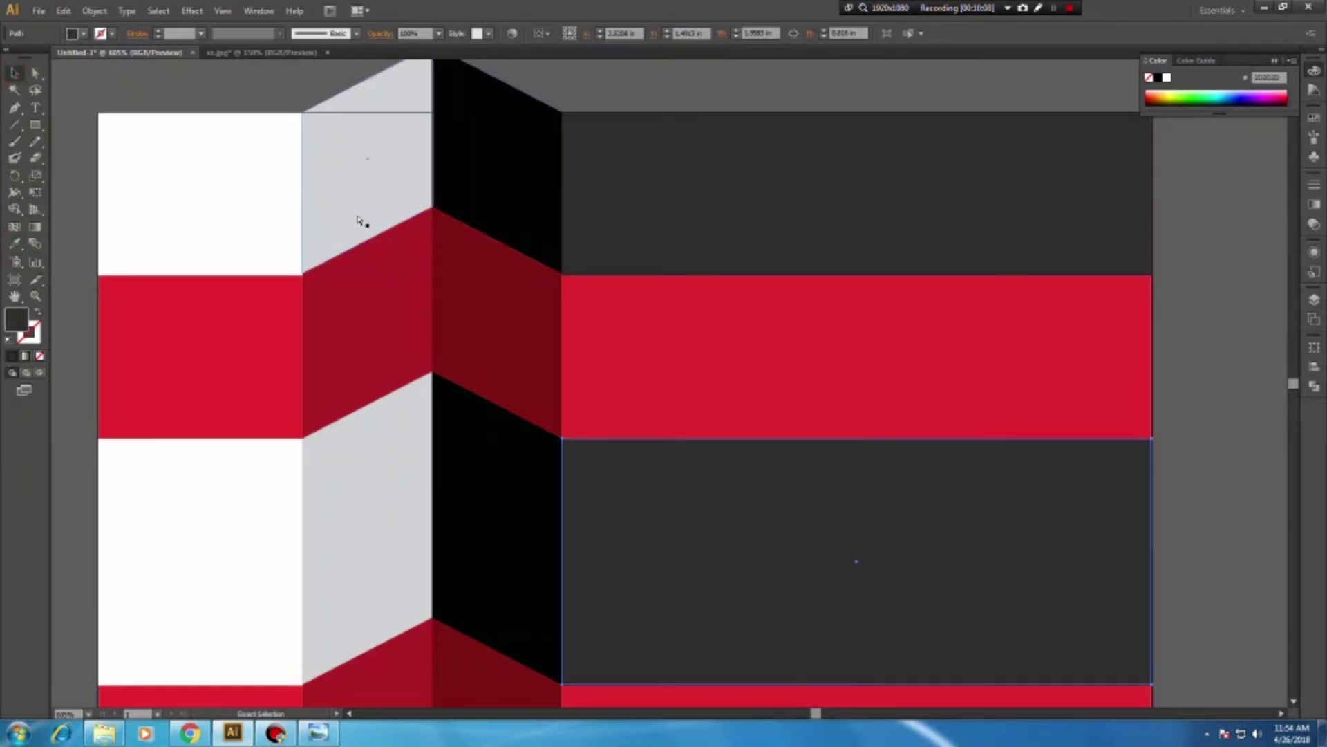
key("v")
left_click_drag(360, 219, 405, 189)
Compare the card artwork with the reference card image in Windows Photo Viewer
scroll(674, 304, "down", 2, "alt")
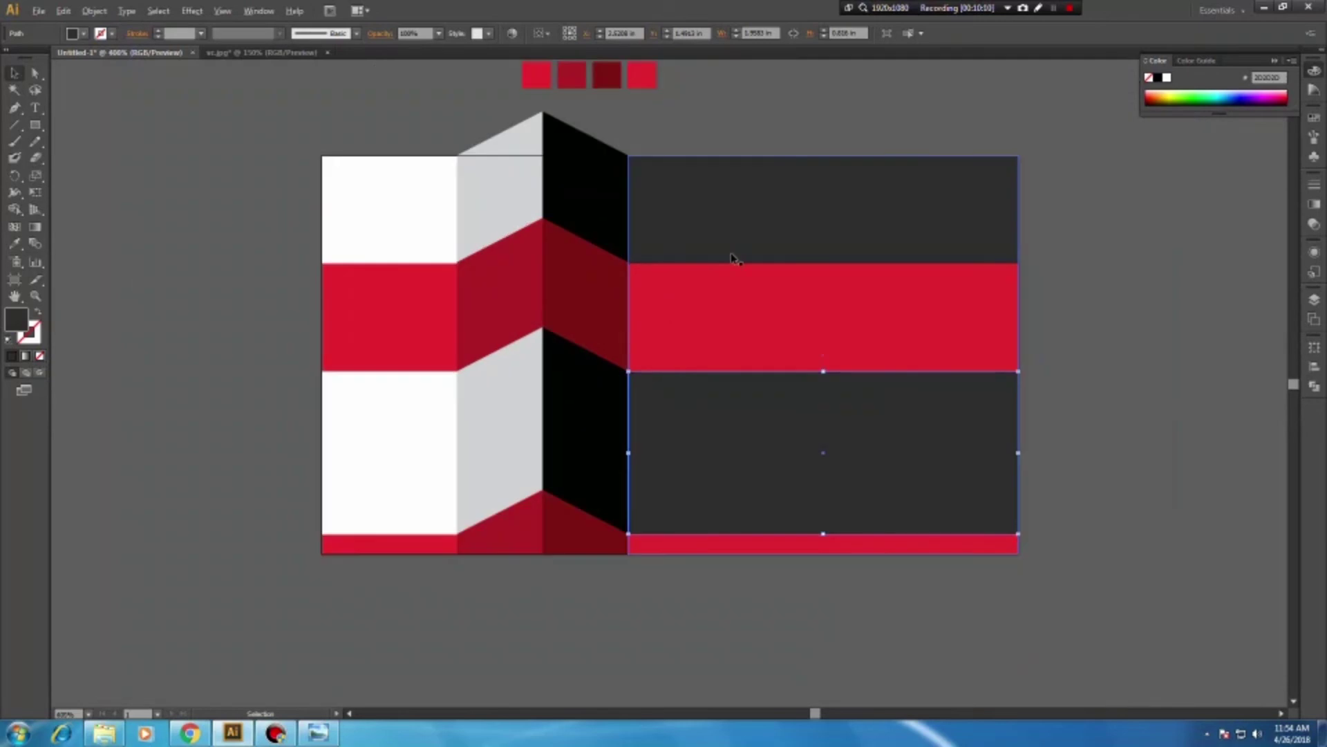
left_click(1048, 250)
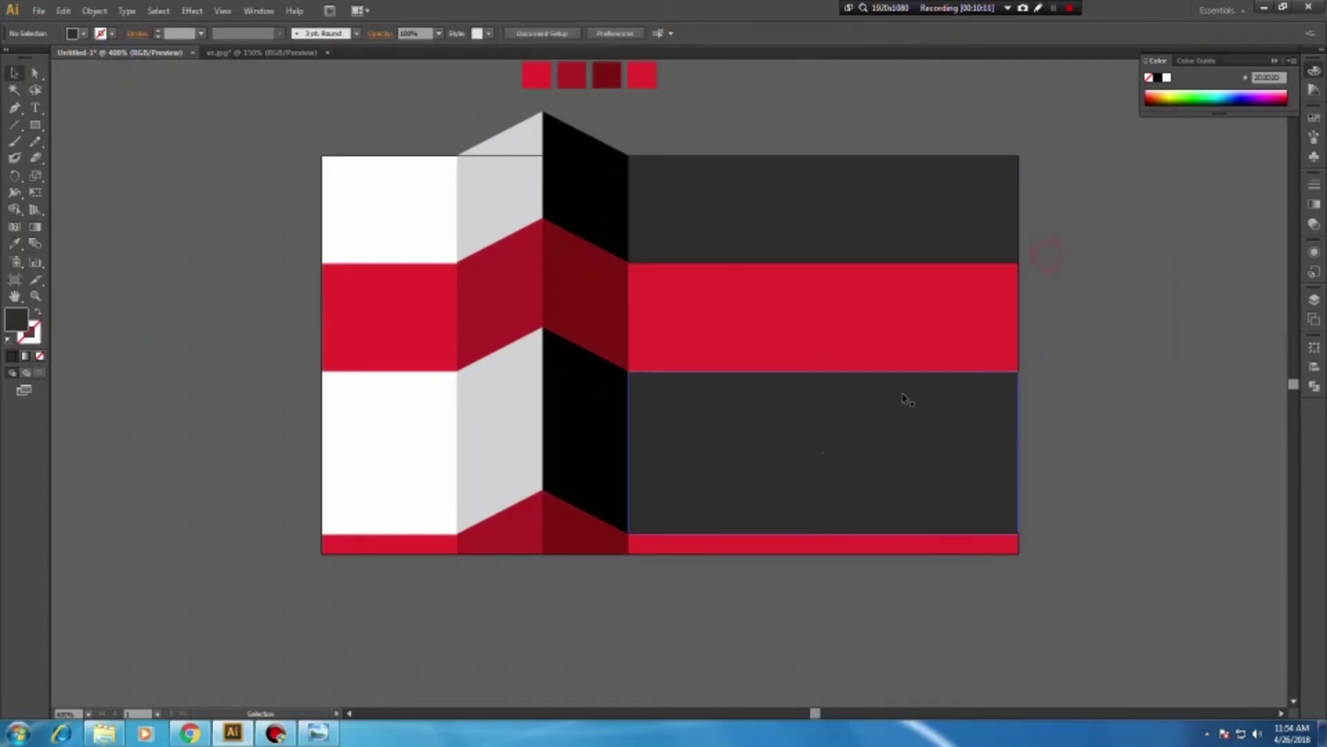
left_click(320, 731)
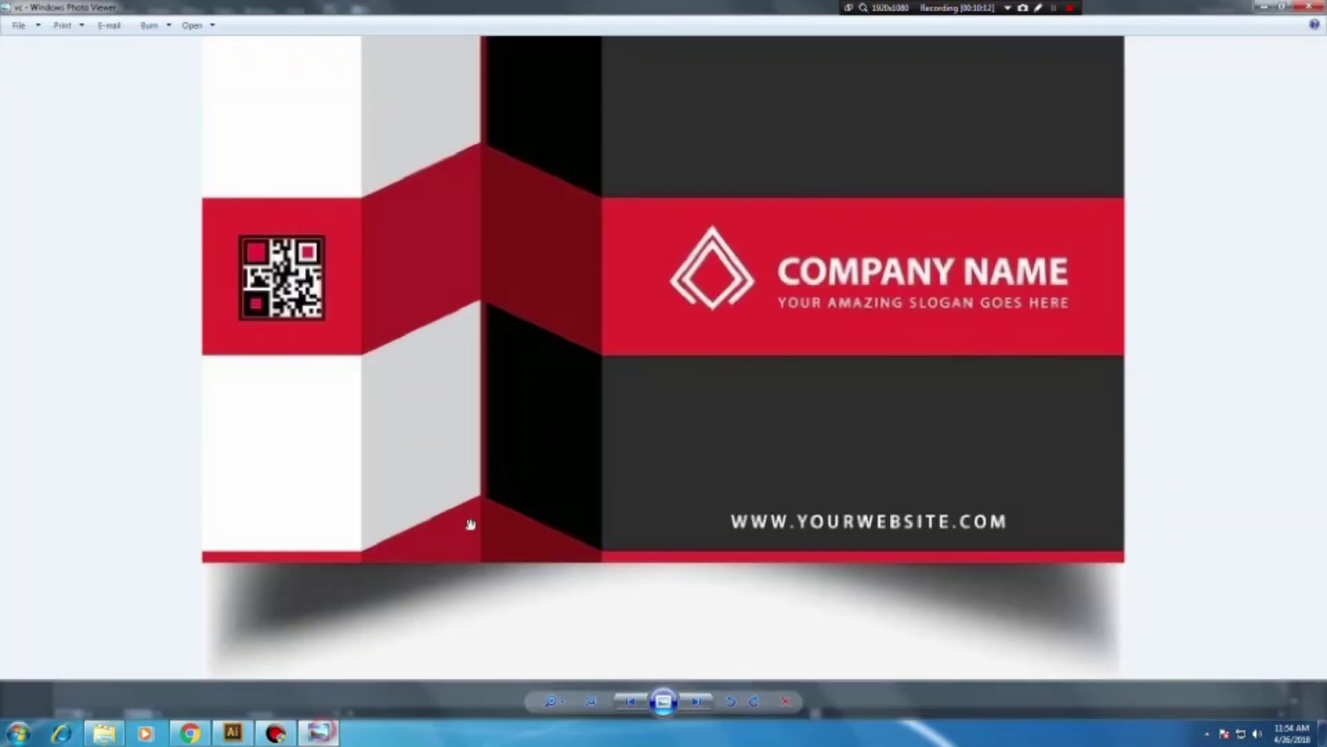
left_click(233, 733)
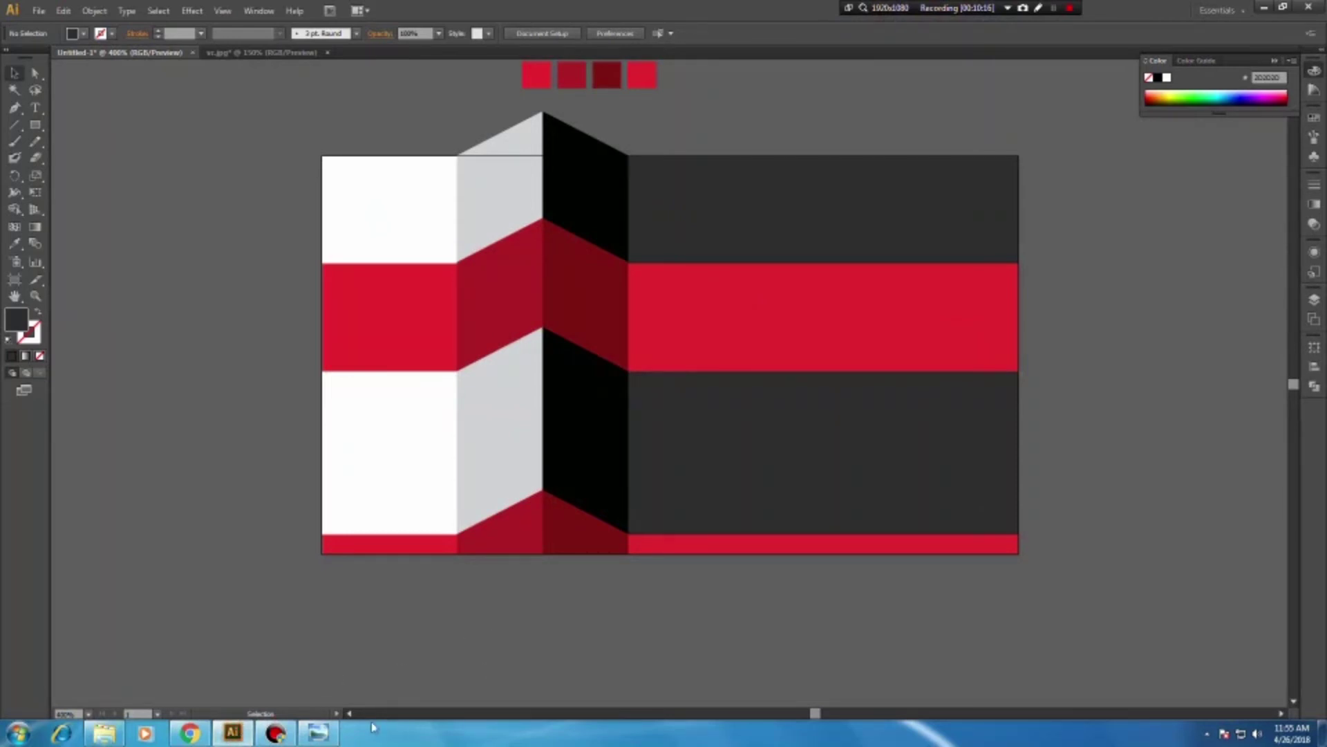
left_click(318, 731)
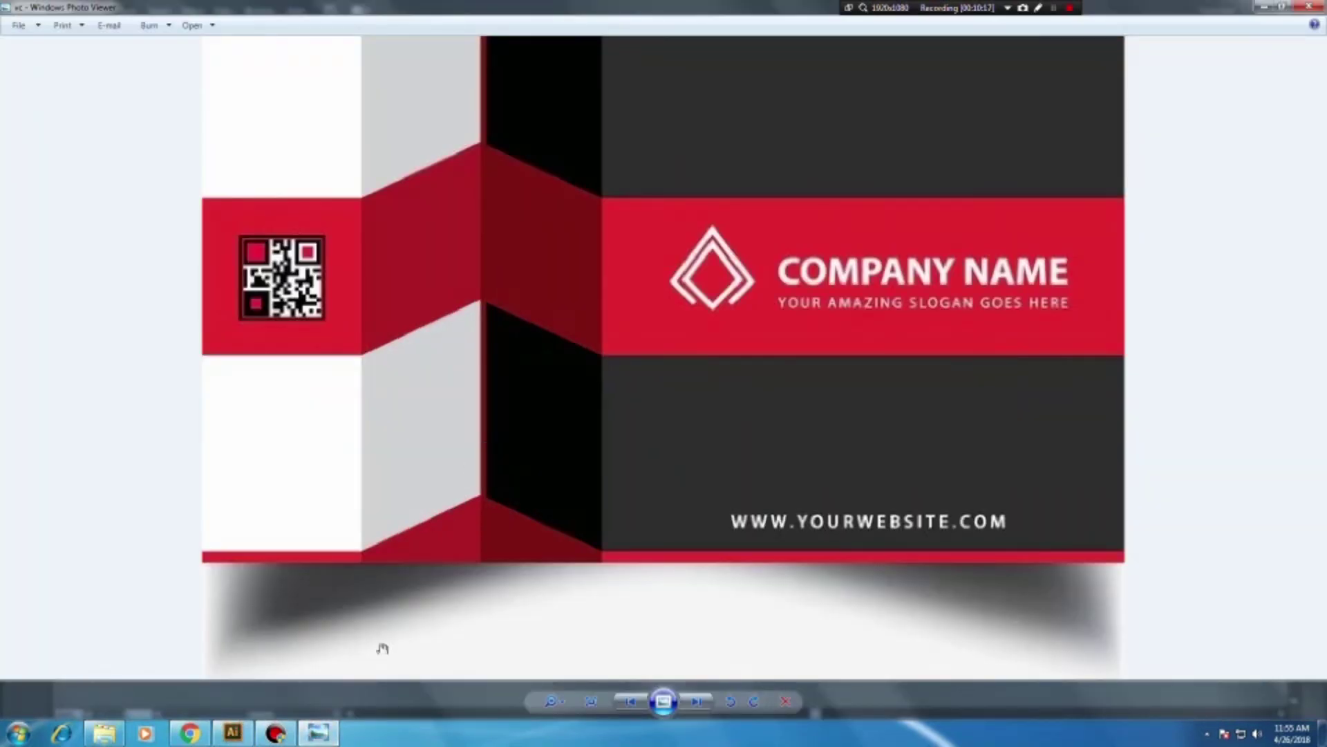
left_click(318, 734)
Select both black ribbon sections and shift their left corner so a thin red edge shows
left_click_drag(581, 442, 581, 232)
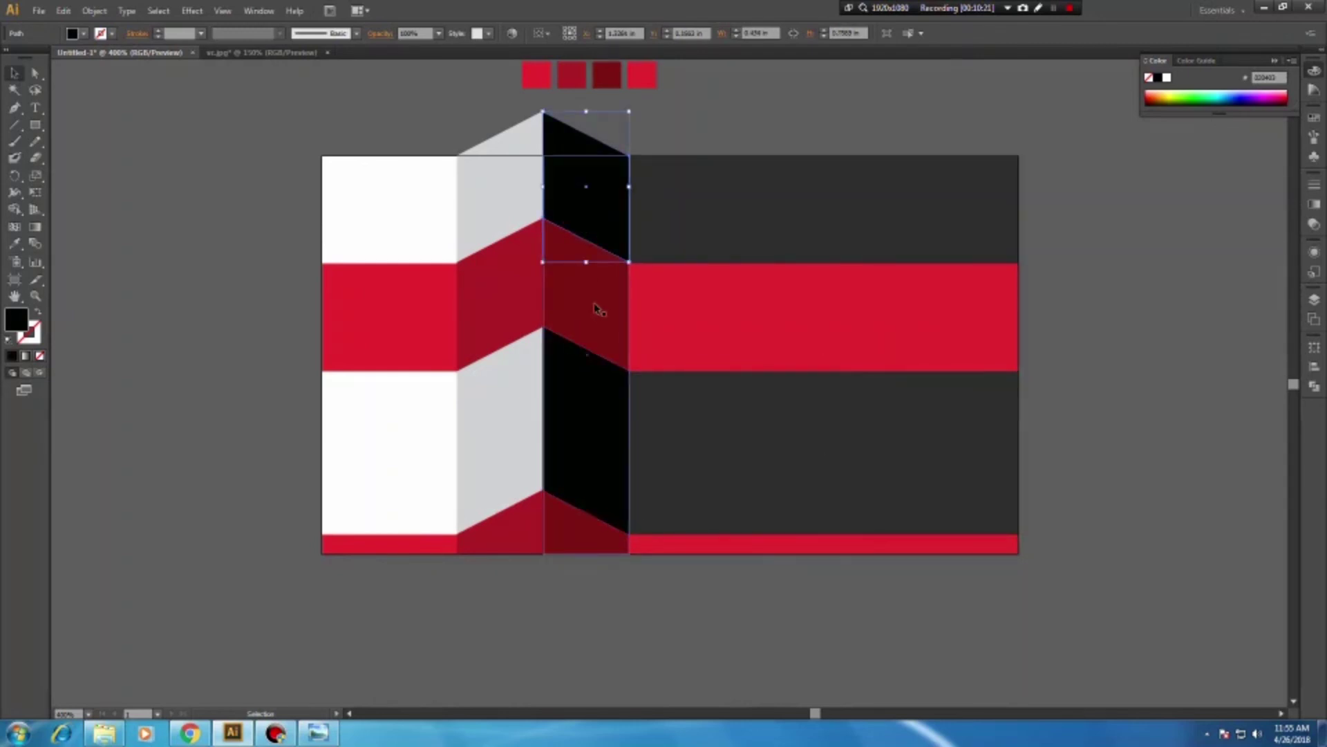
left_click(584, 467, "shift")
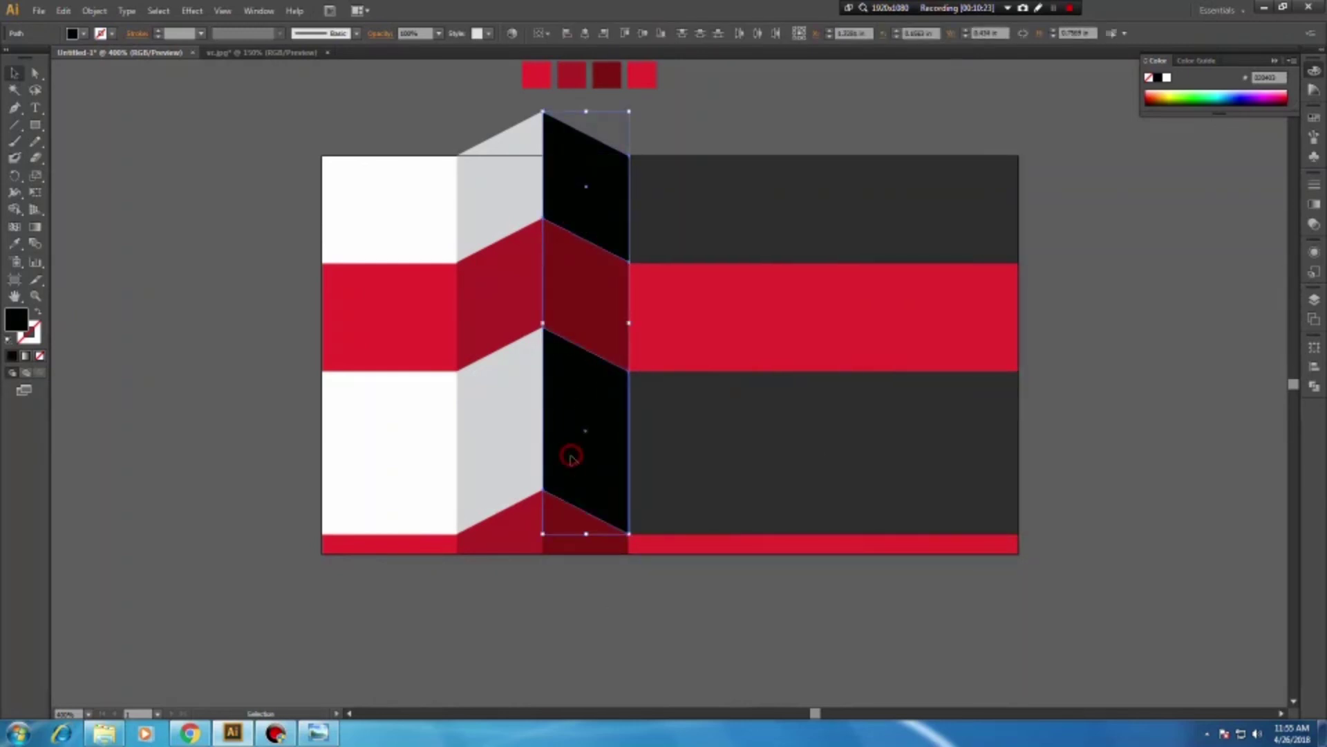
scroll(557, 305, "up", 1)
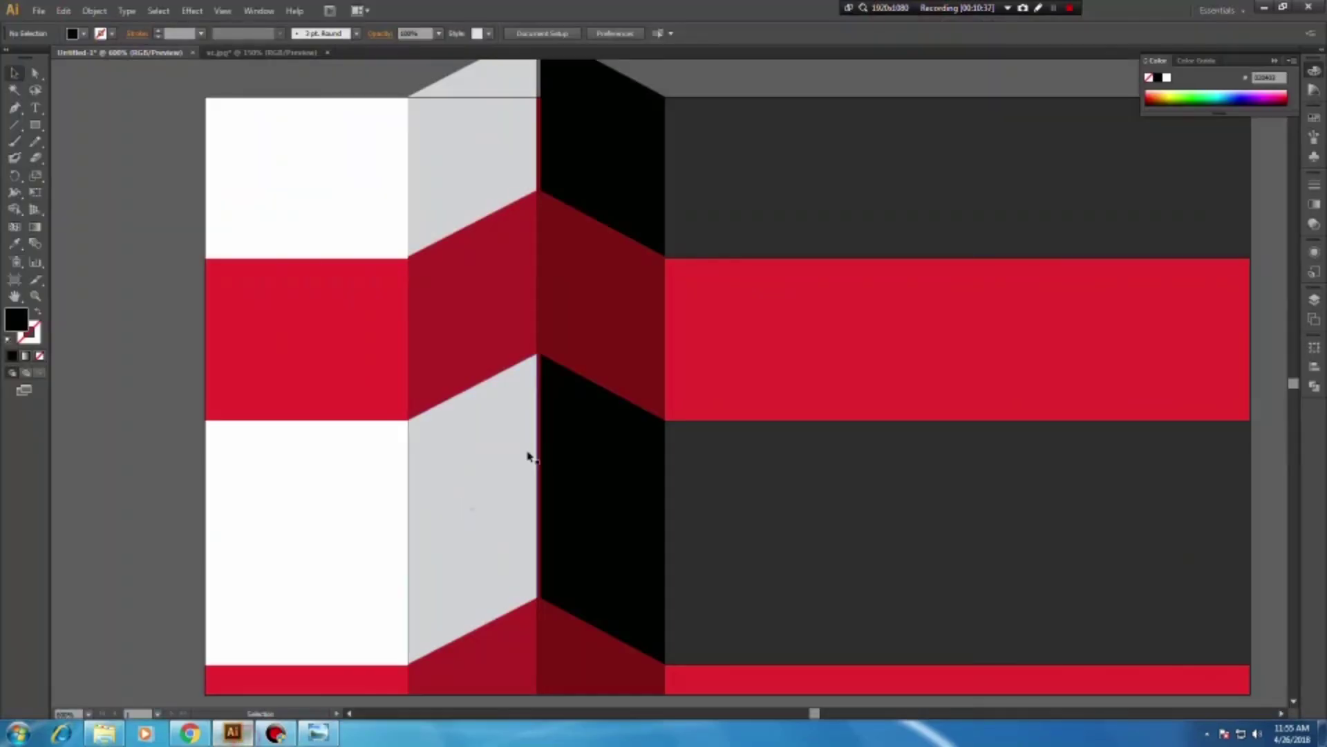
left_click(553, 444)
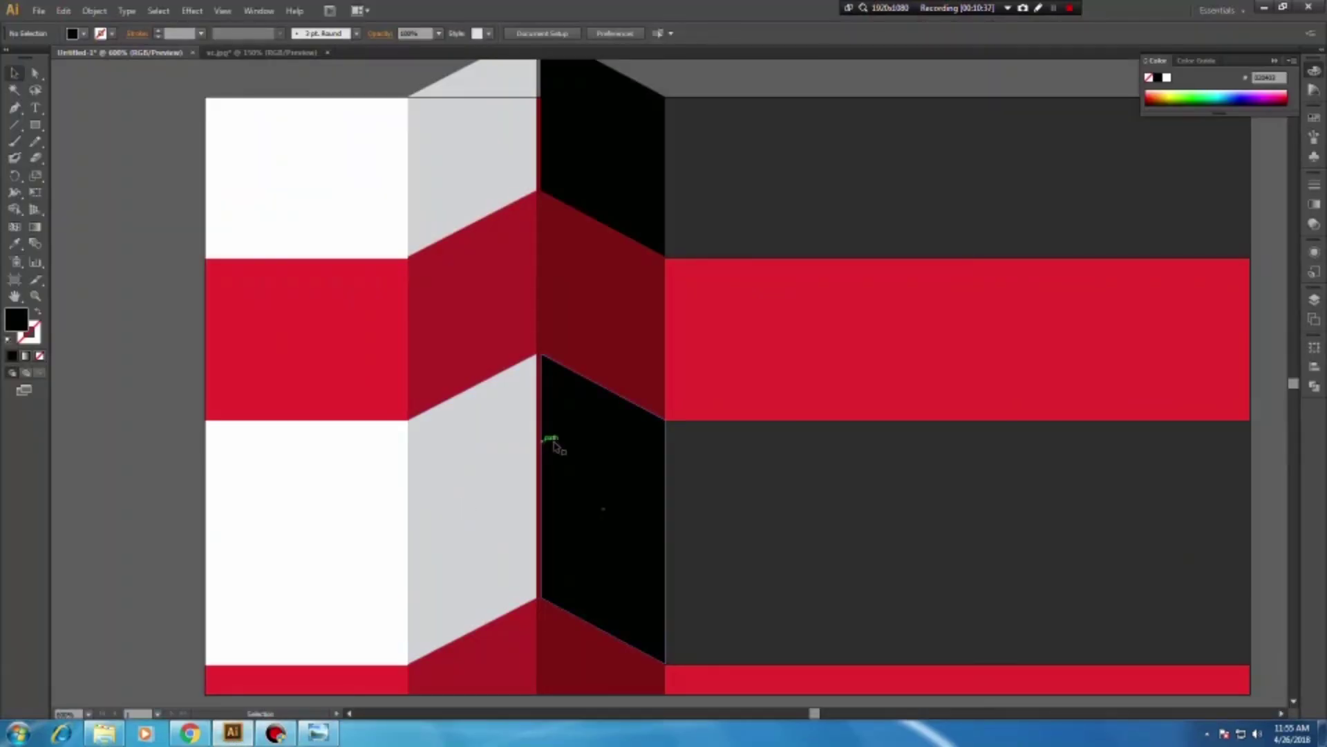
left_click(603, 192, "shift")
left_click(543, 352)
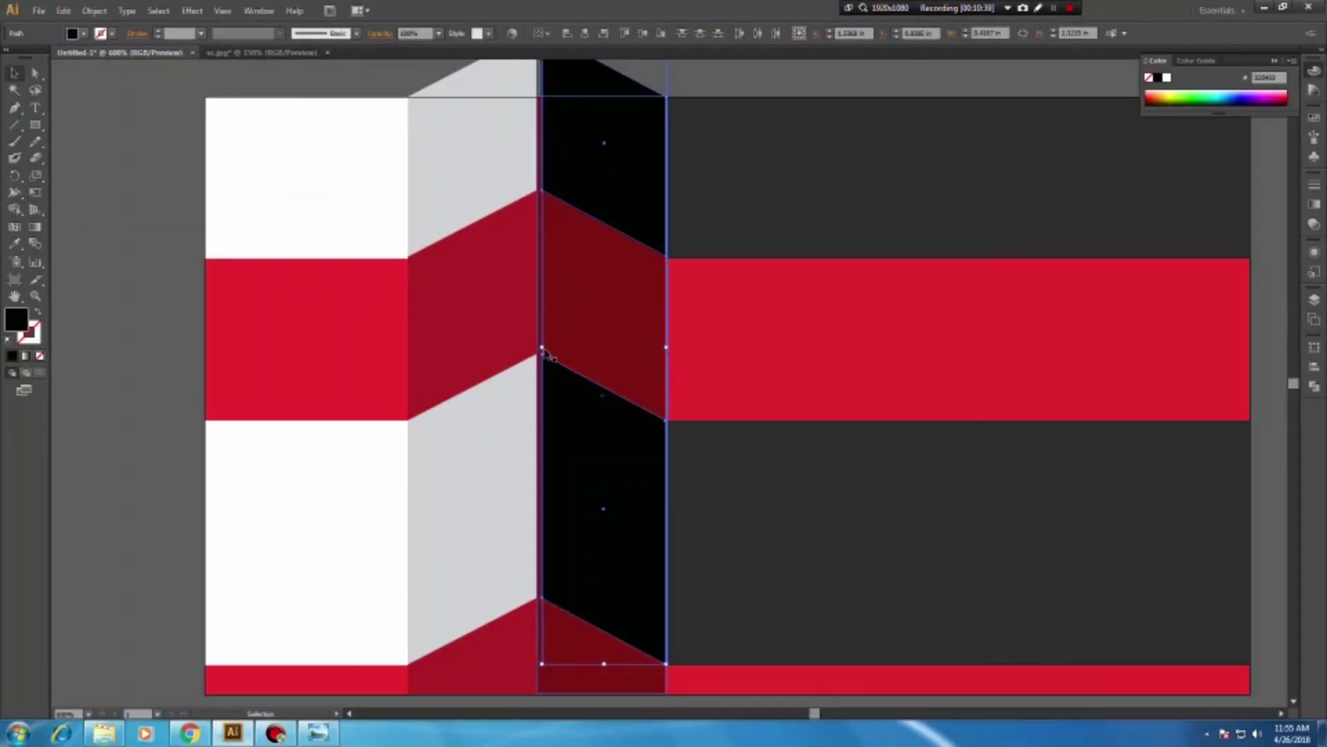
left_click_drag(542, 349, 544, 350)
left_click(177, 413)
Draw a rectangle covering all the ribbon pieces above the card's top edge
scroll(187, 436, "up", 1)
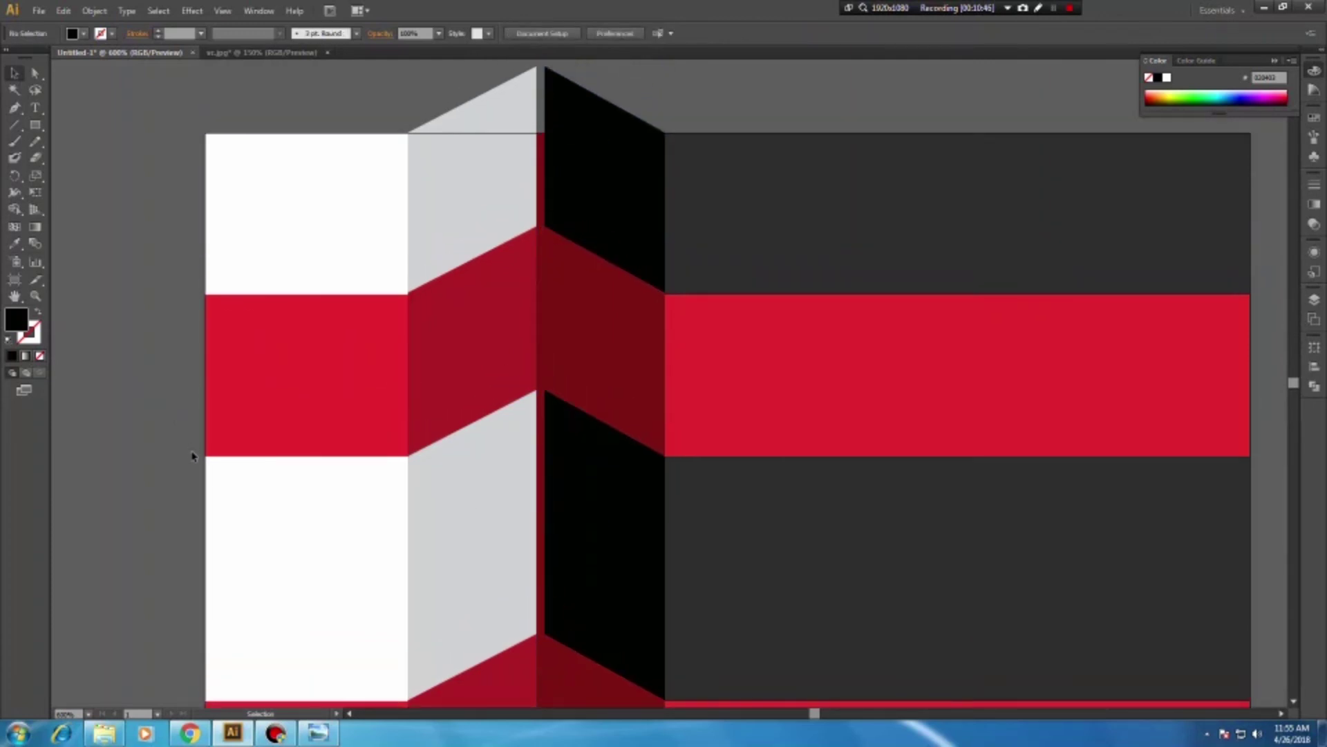
scroll(193, 455, "up", 1)
scroll(202, 464, "up", 1)
scroll(202, 463, "up", 1)
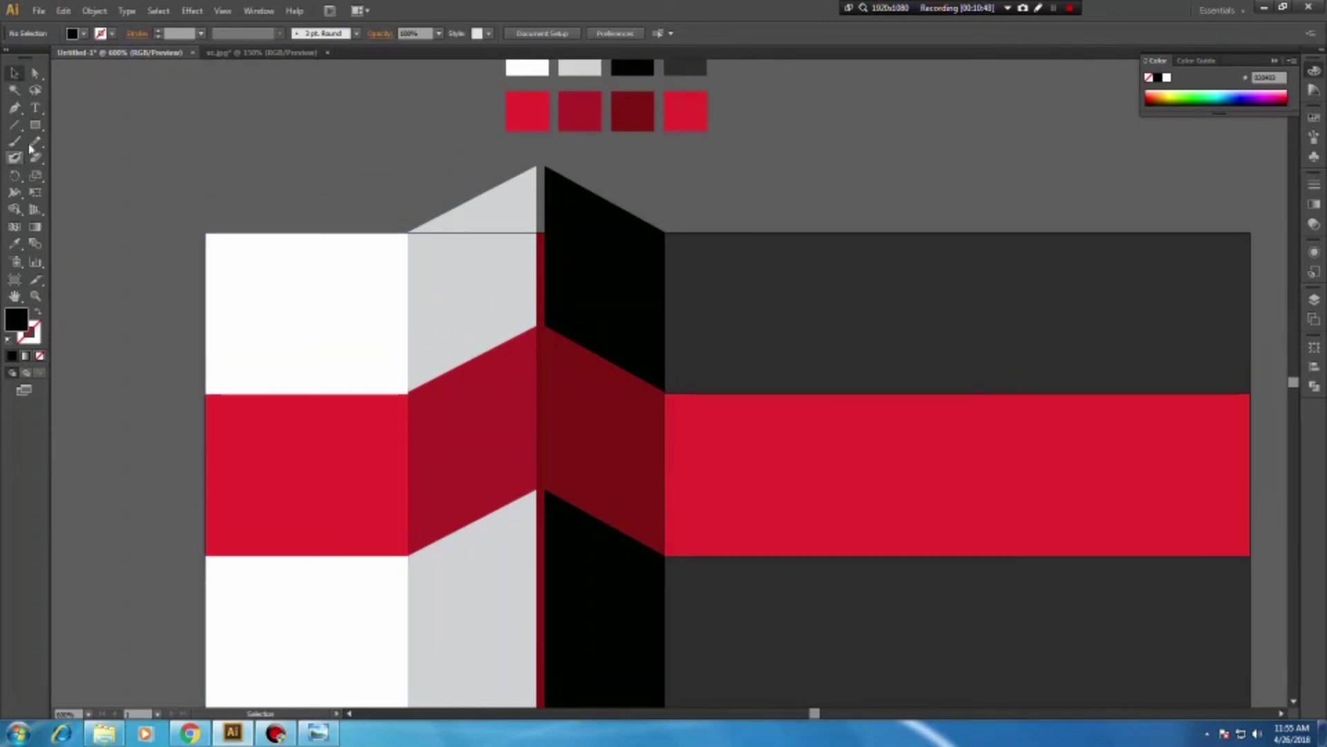
left_click(36, 124)
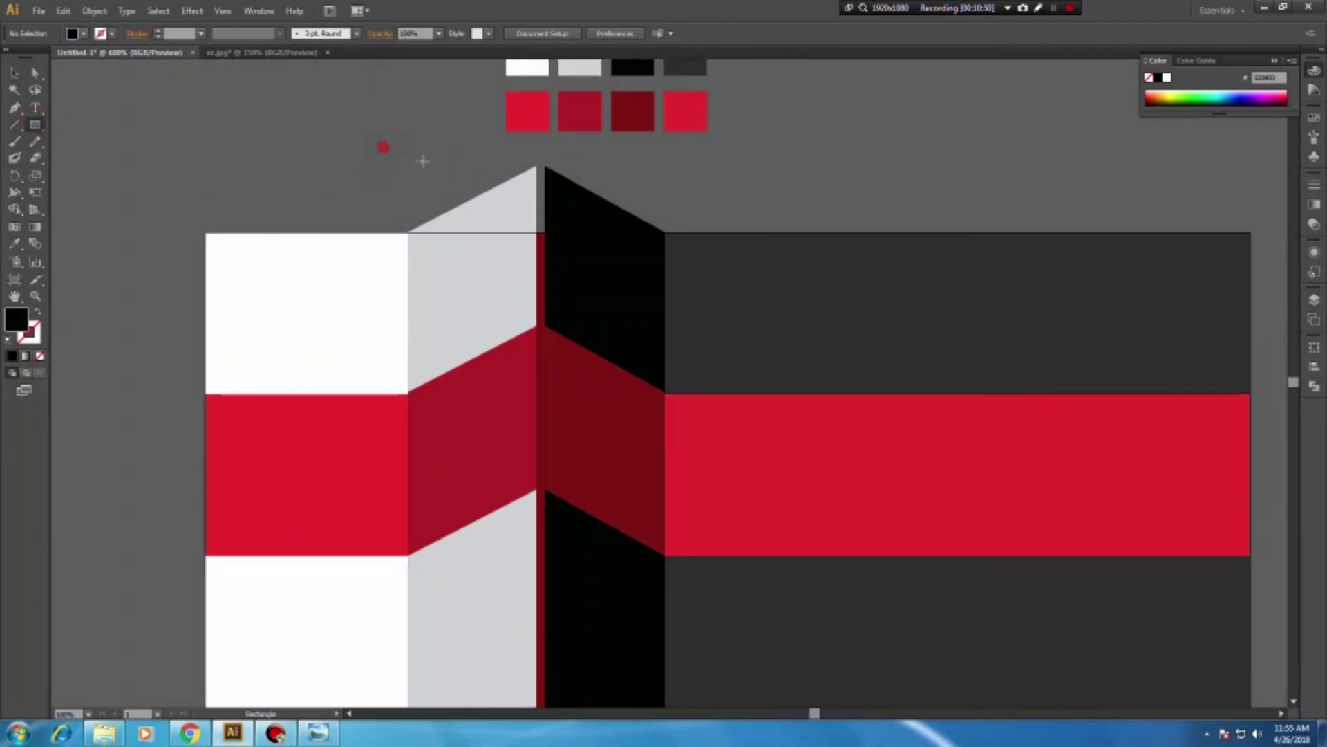
left_click_drag(383, 146, 723, 231)
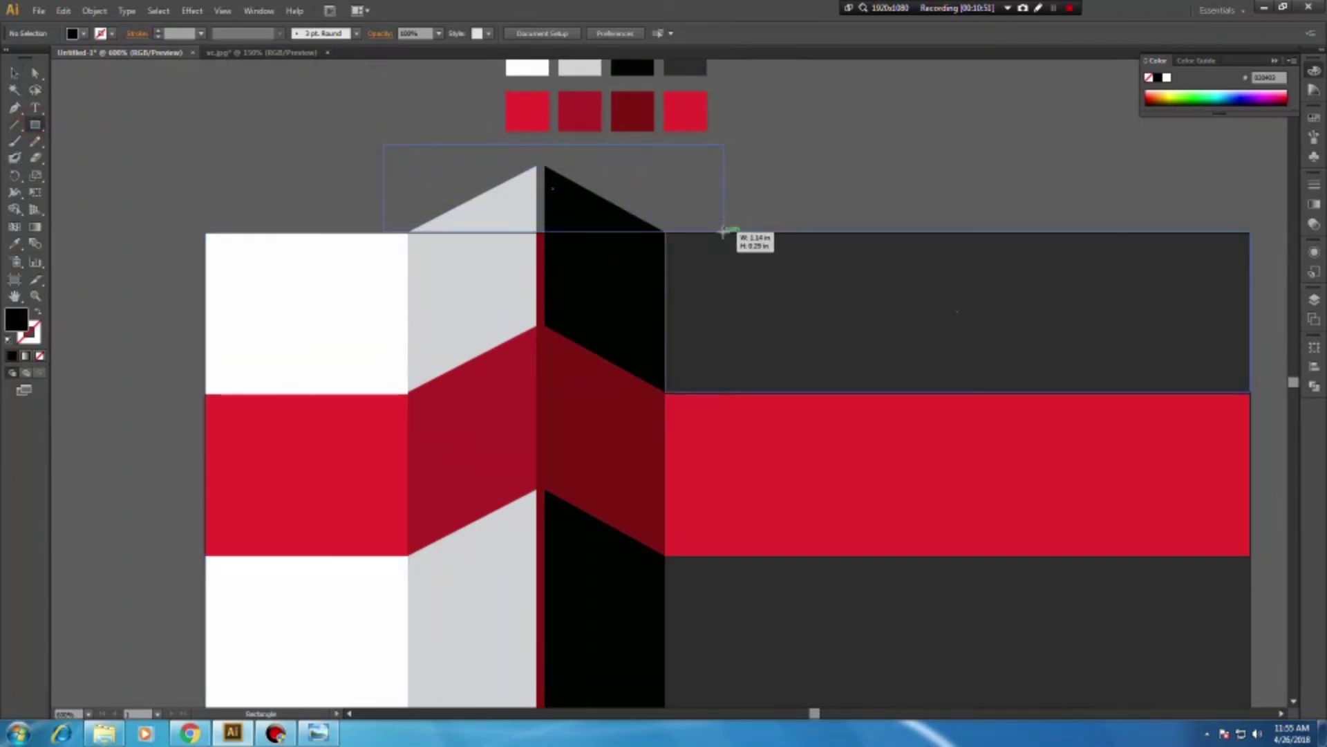
Trim the ribbon with that rectangle, ungroup the pieces, and delete the leftover black rectangle
left_click(14, 73)
left_click(232, 175)
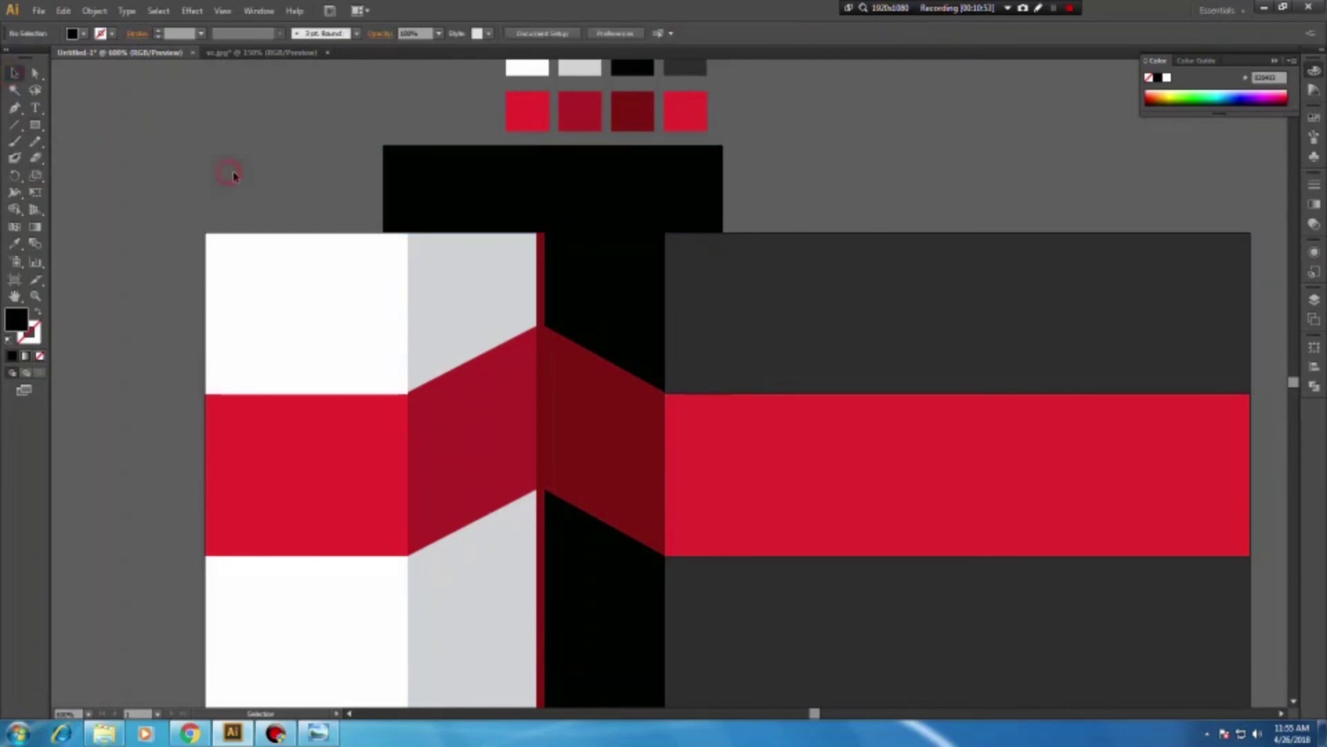
mouse_move(330, 139)
left_mouse_down()
mouse_move(695, 211)
mouse_move(760, 209)
left_mouse_up()
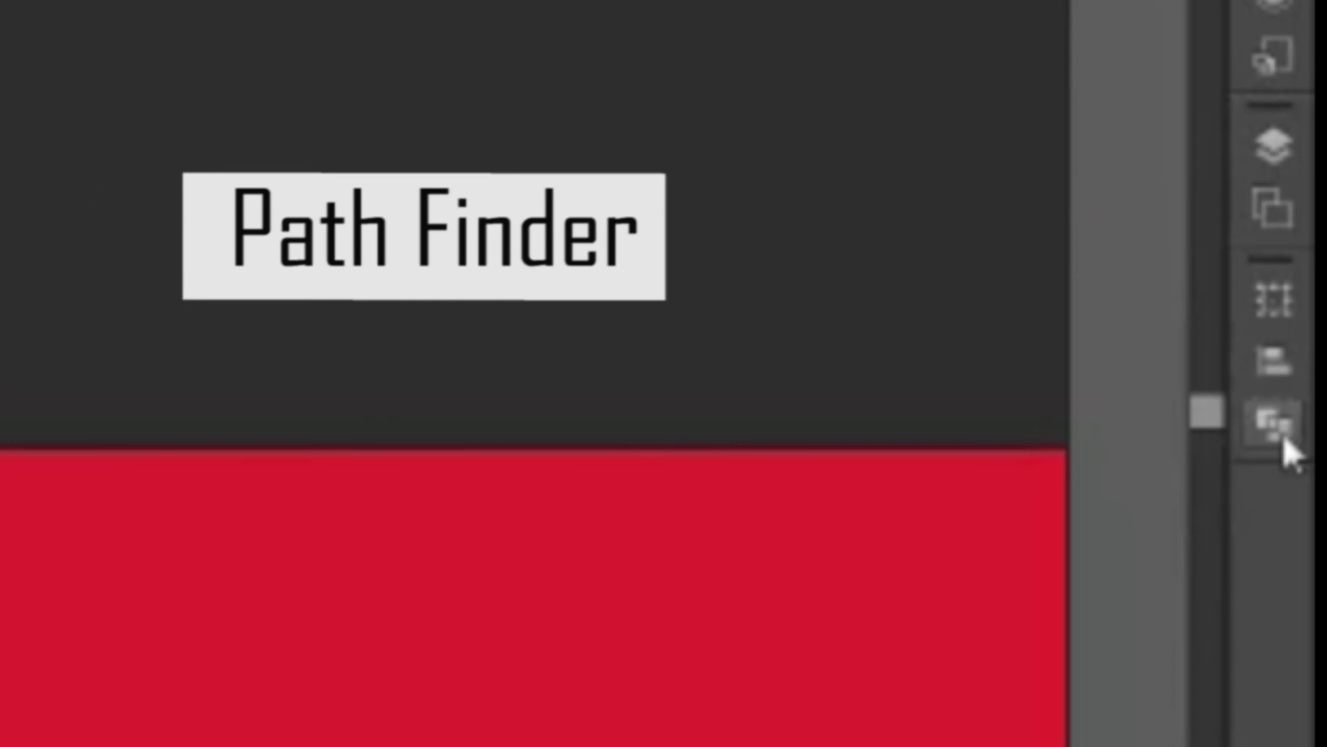
left_click(1317, 391)
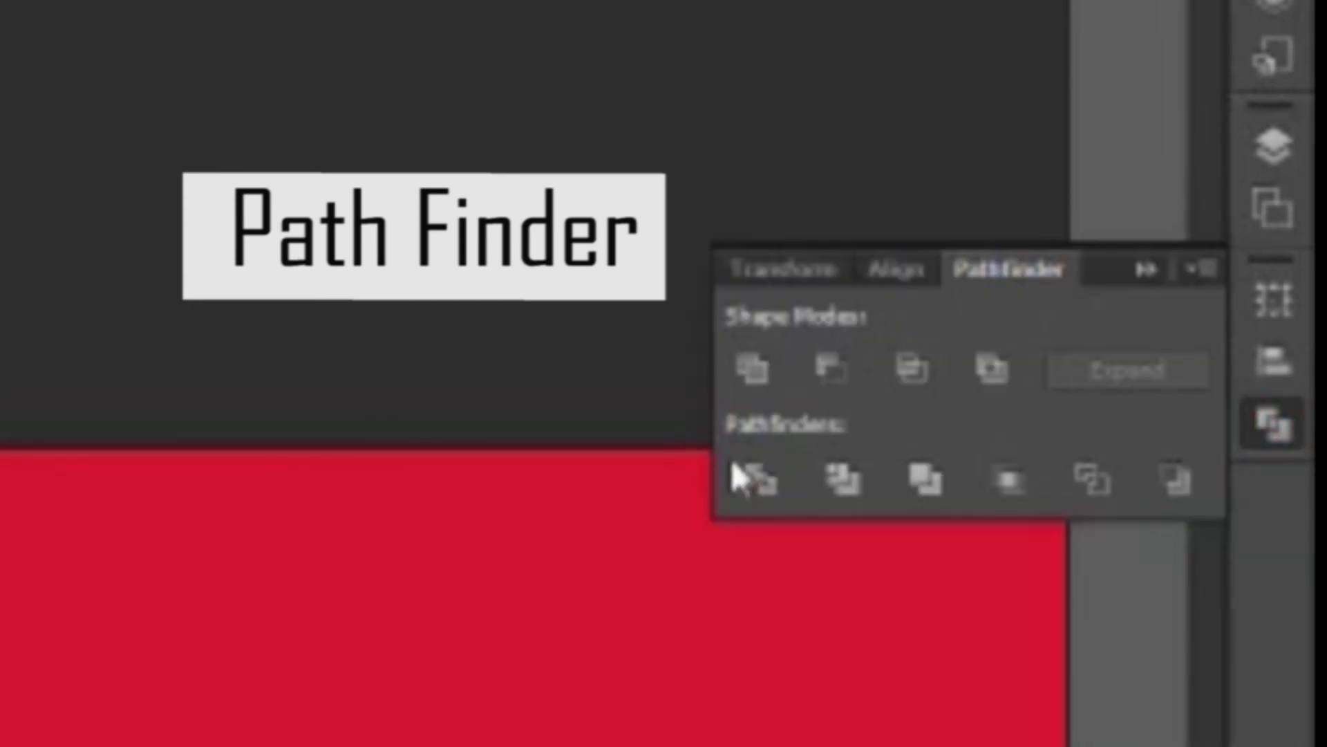
left_click(851, 497)
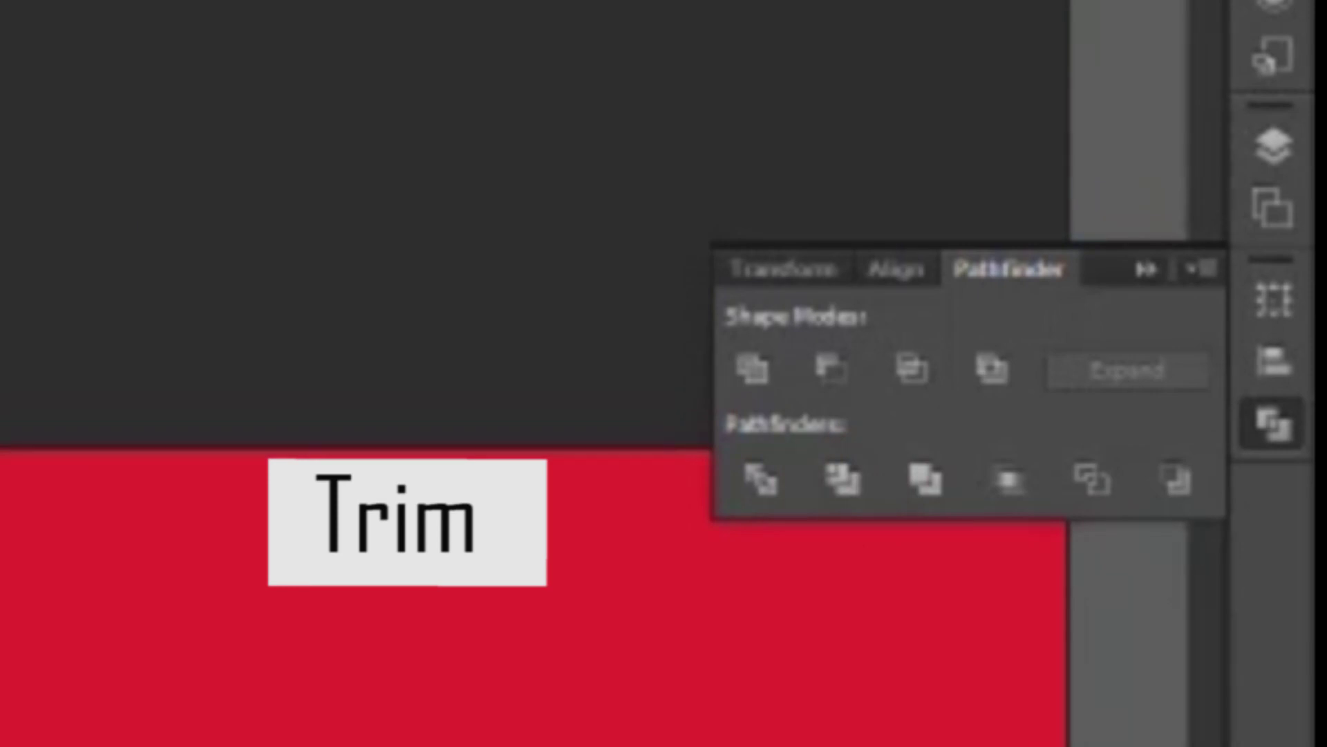
right_click(563, 326)
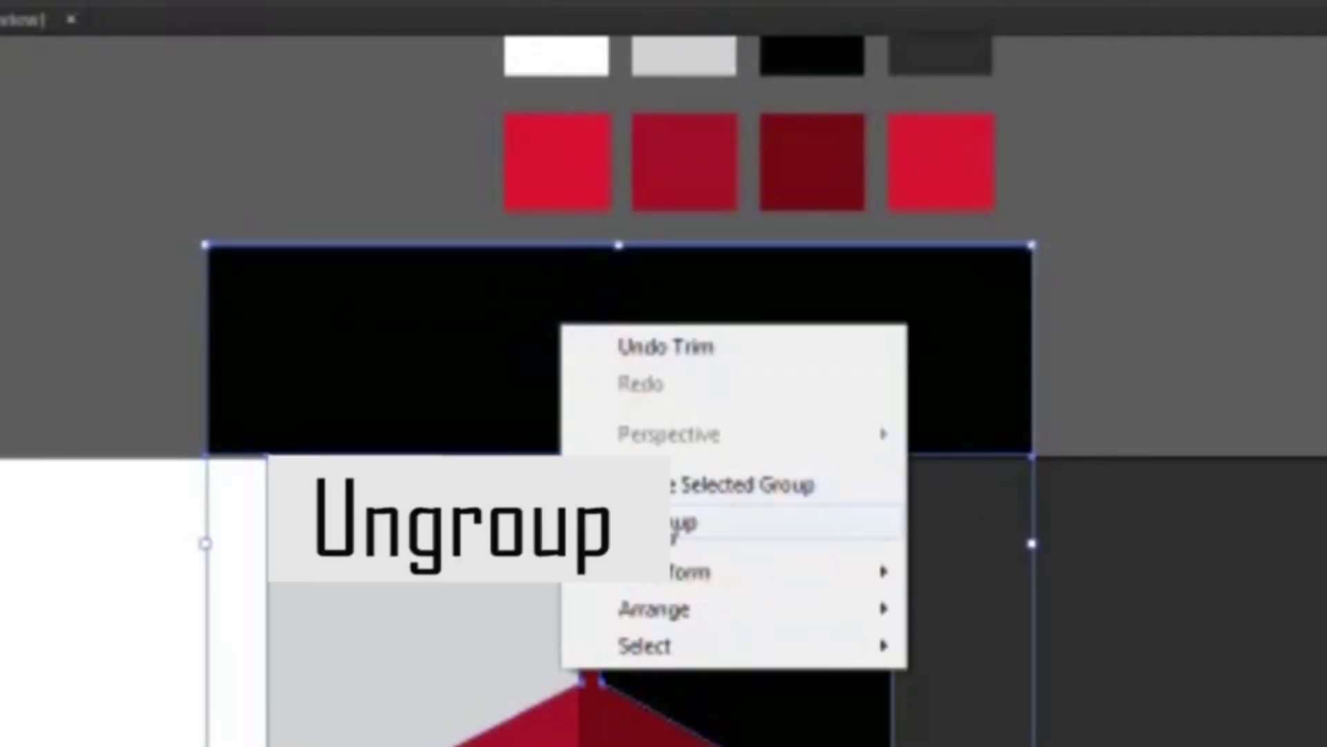
left_click(726, 523)
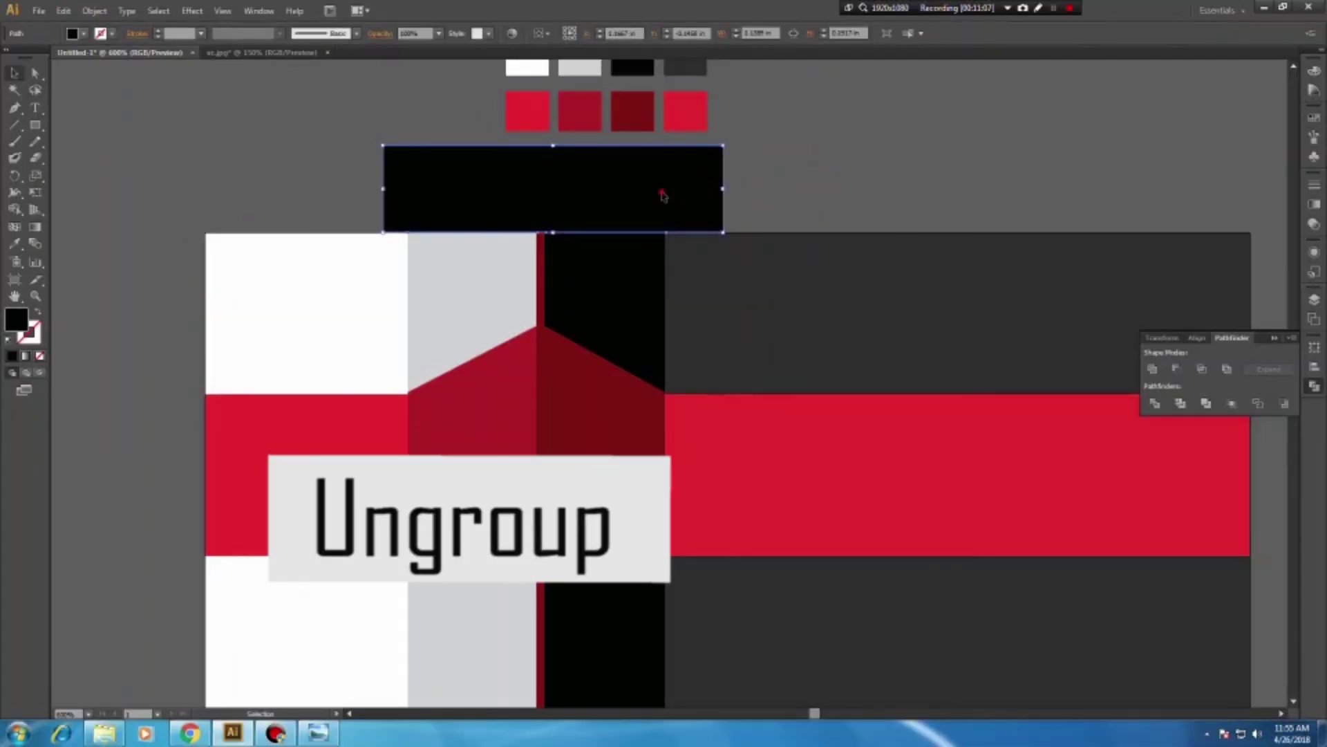
left_click_drag(663, 195, 1056, 184)
key("Delete")
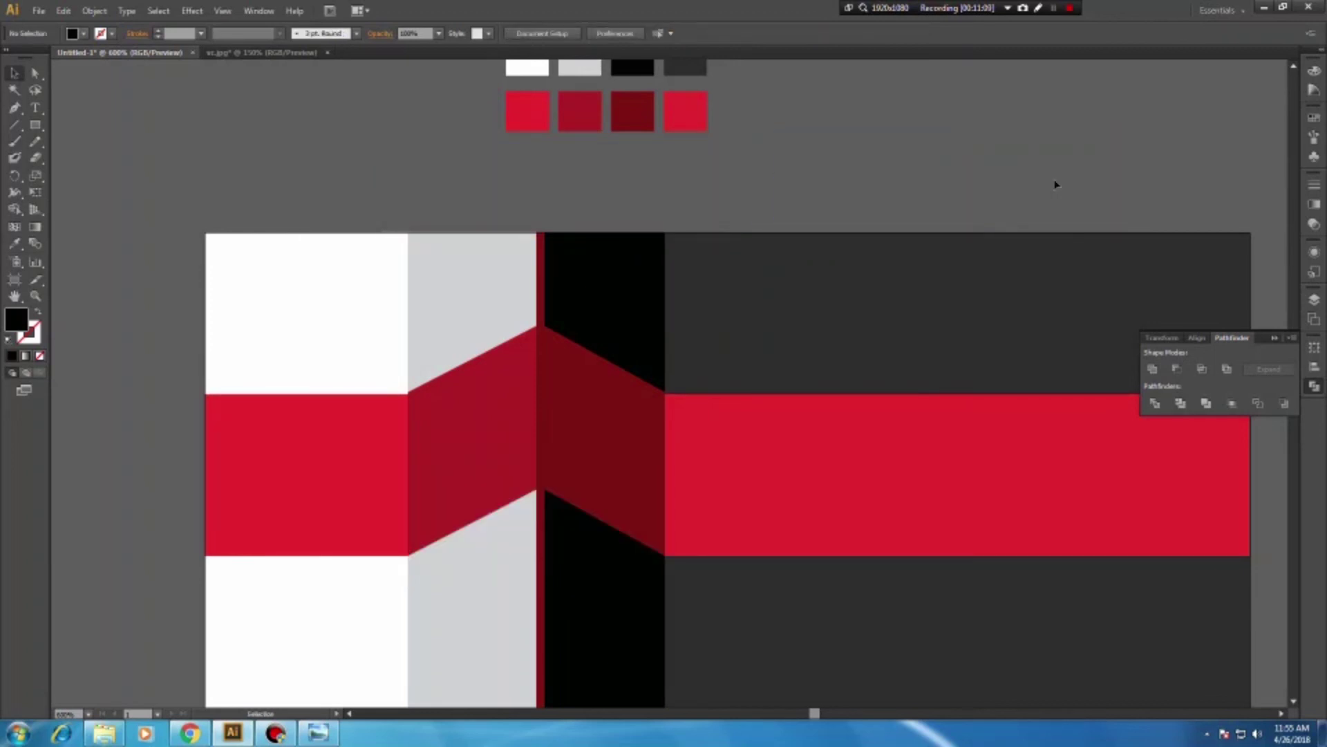